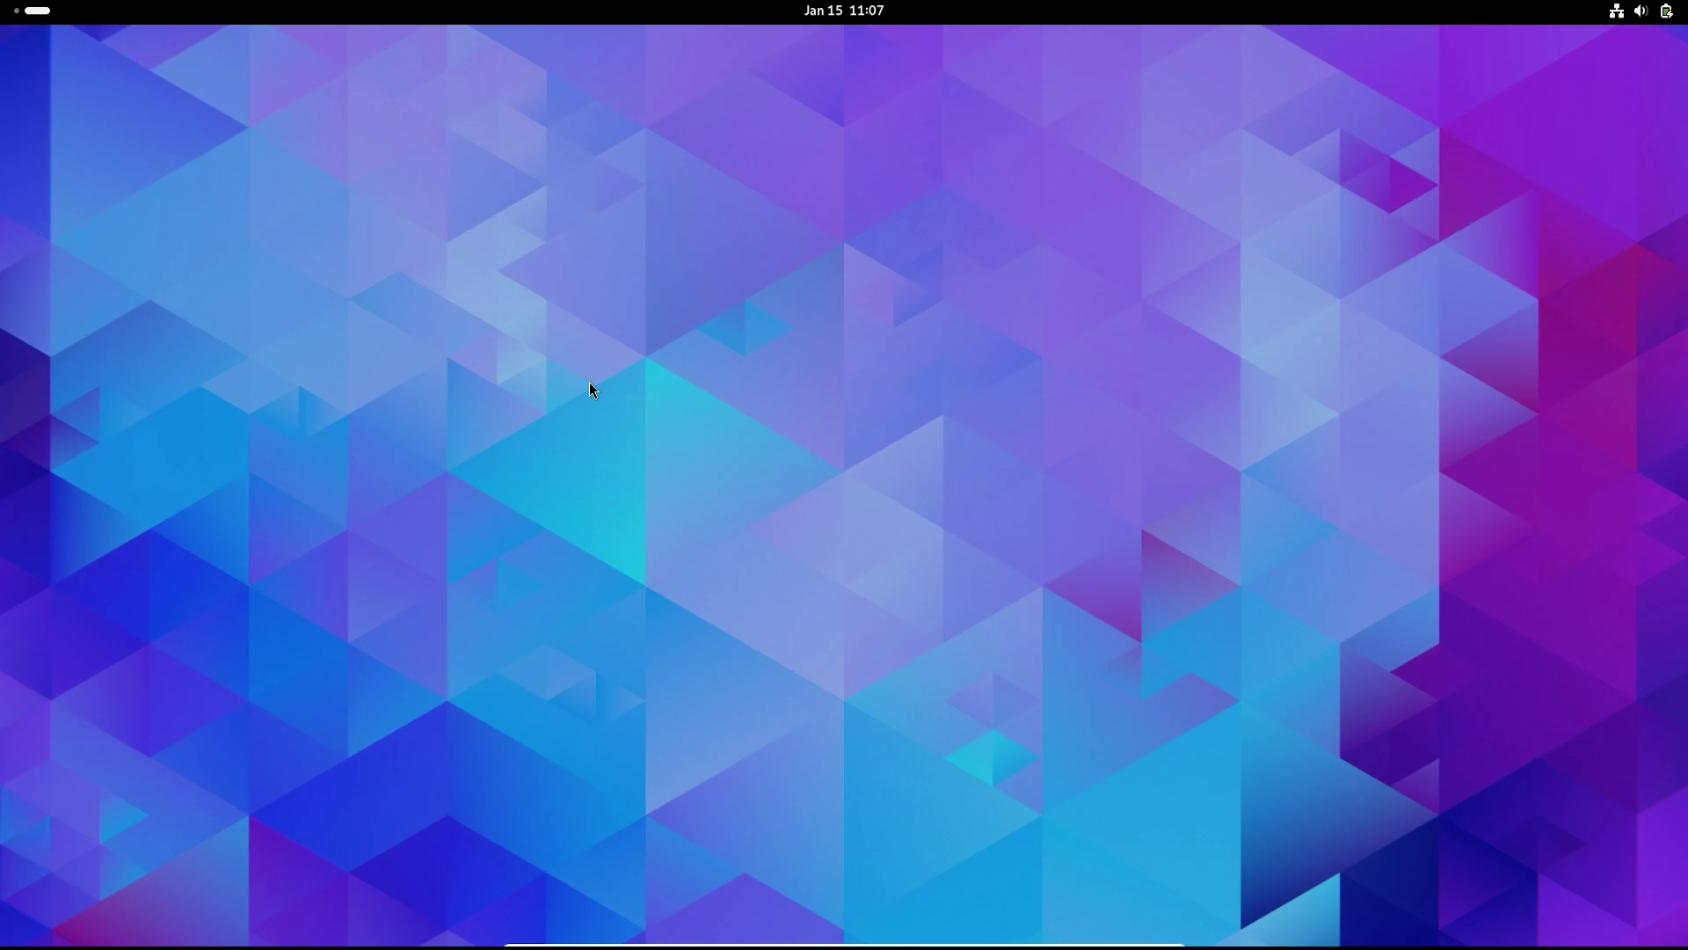
- Dismiss the quick settings panel and close the About settings window
left_click(1641, 10)
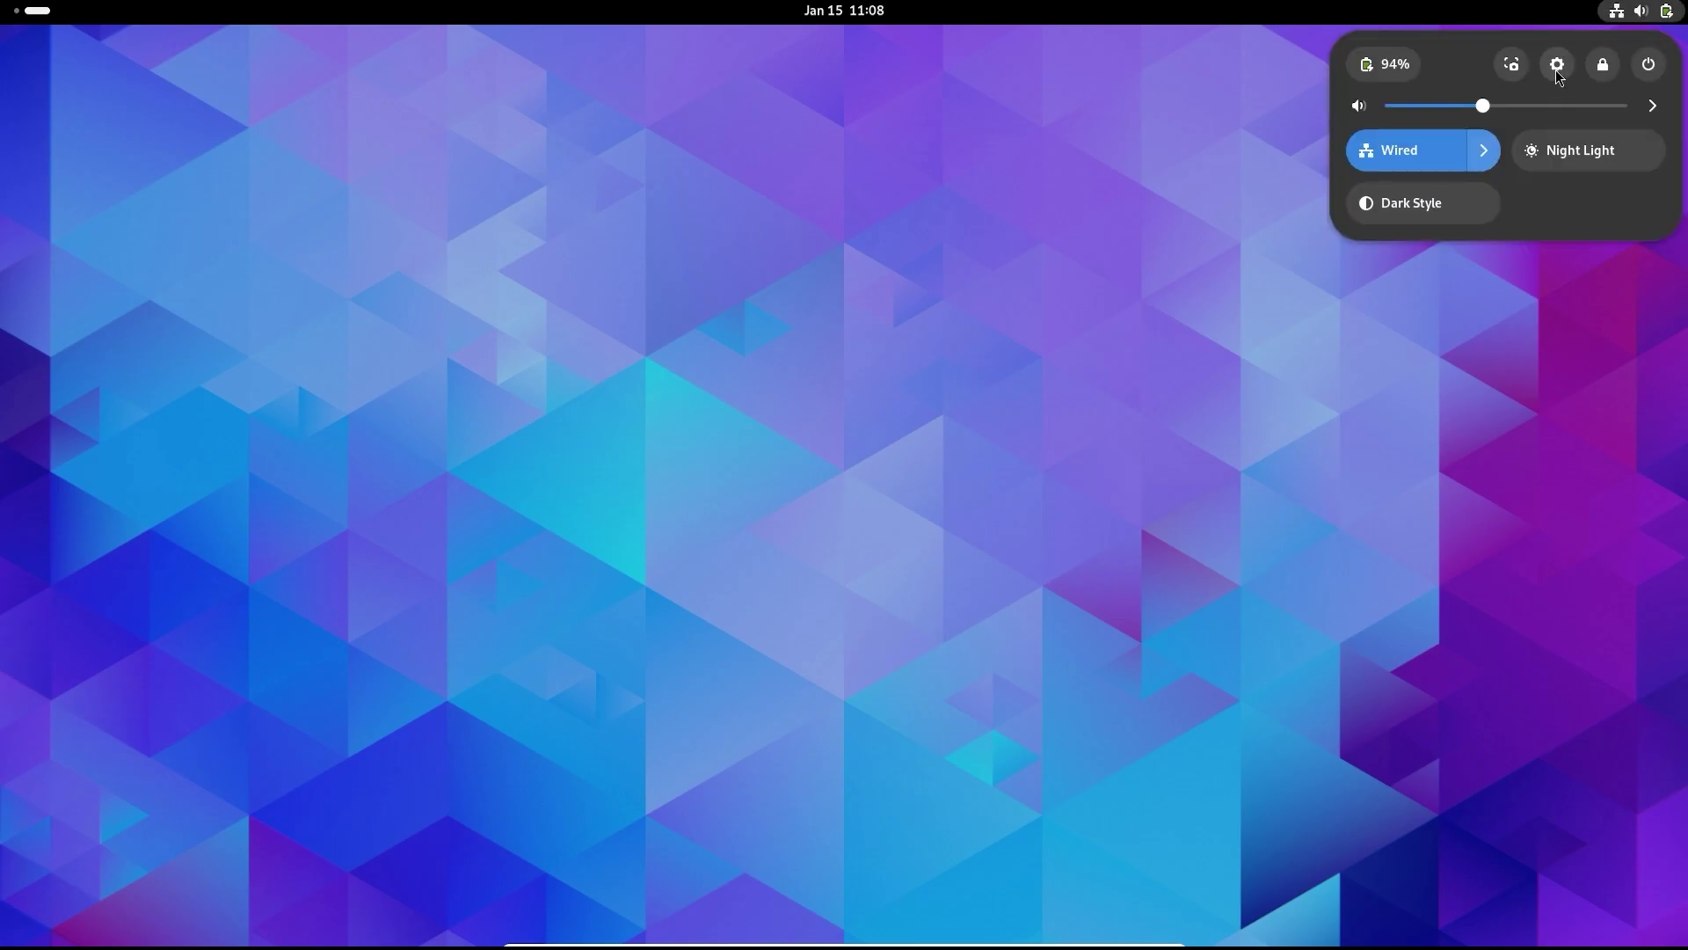
left_click(938, 188)
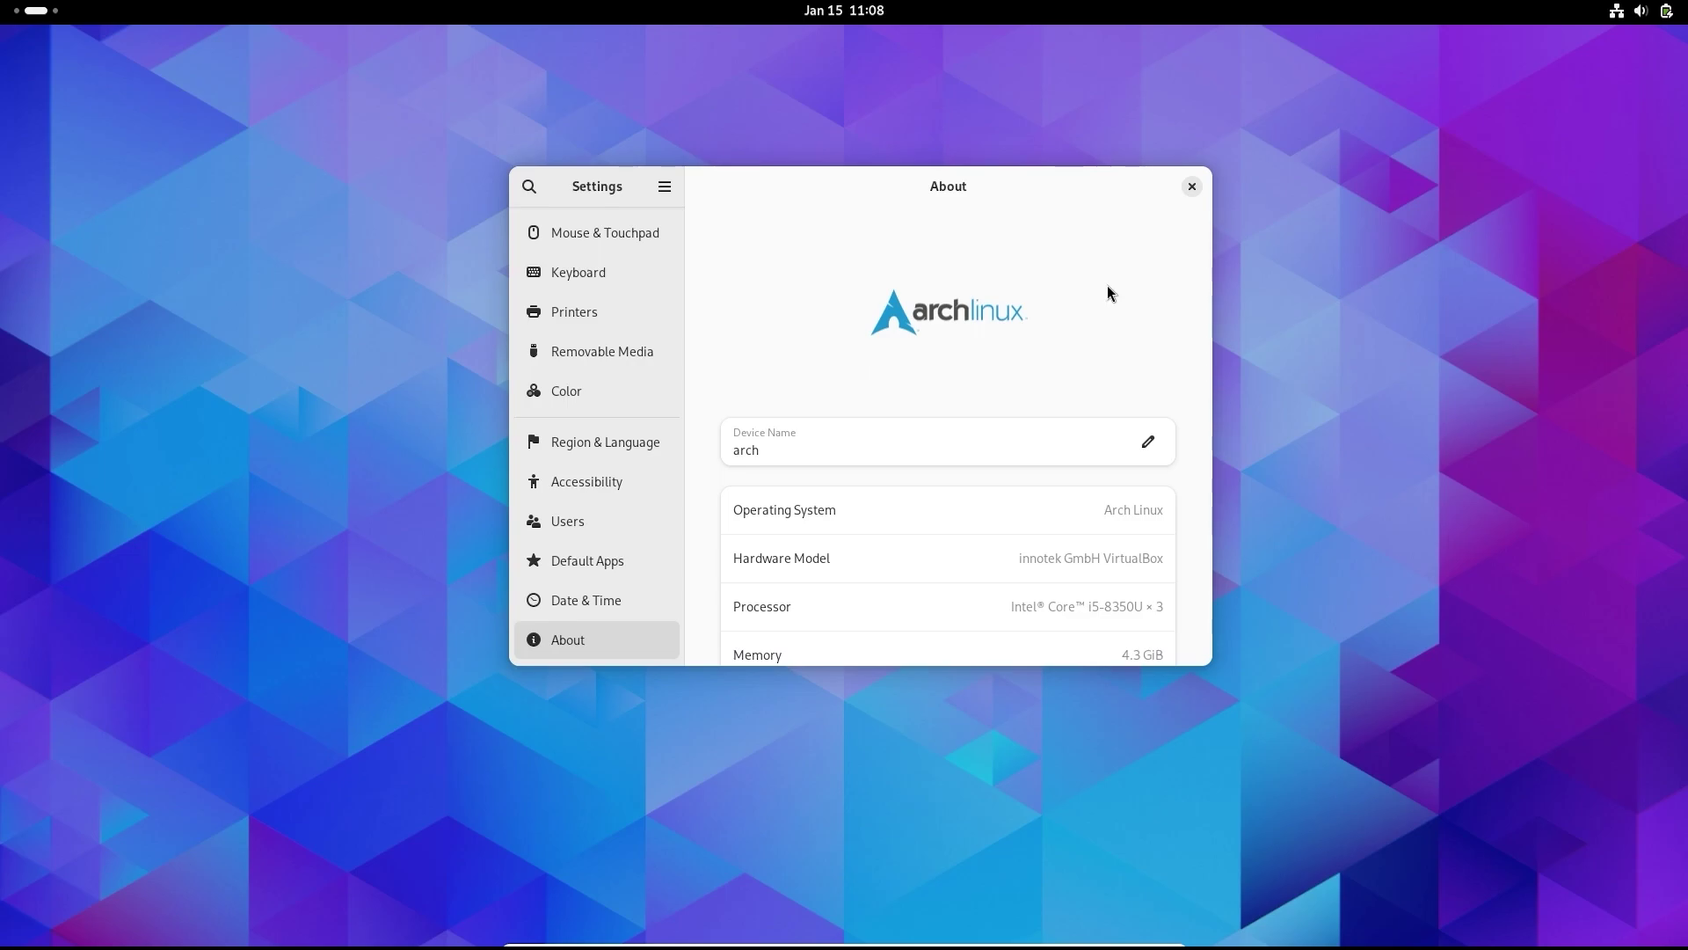
left_click(1192, 187)
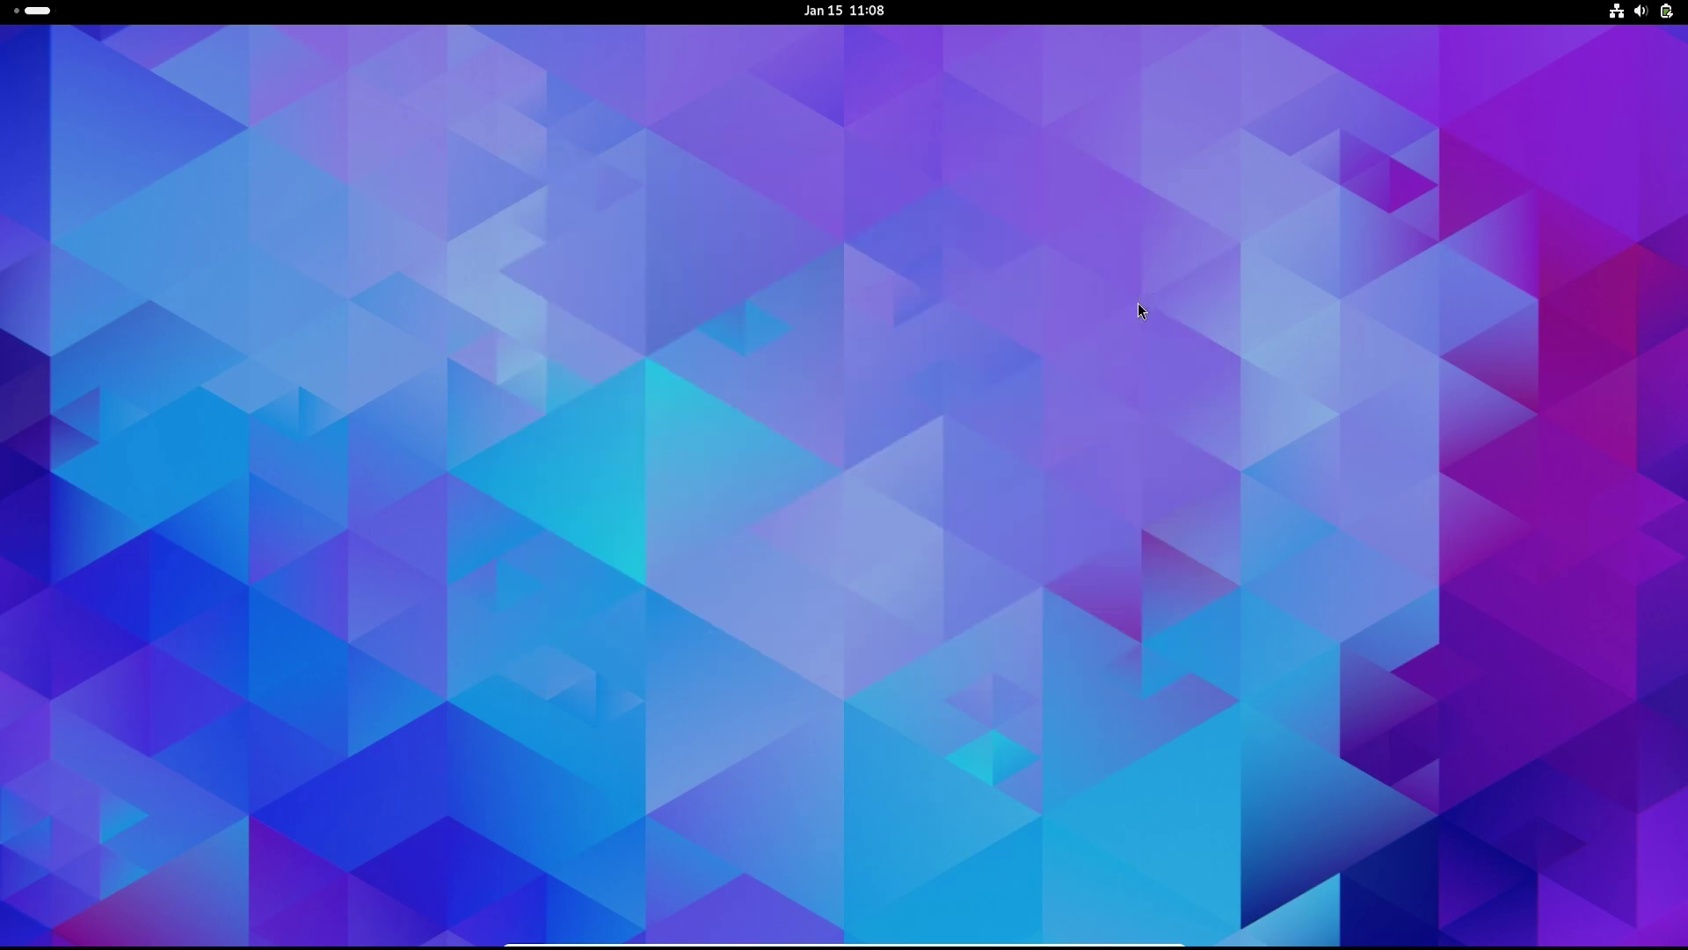
- Sync the package databases with sudo pacman -Sy, entering the administrator password
key("super")
type("ter")
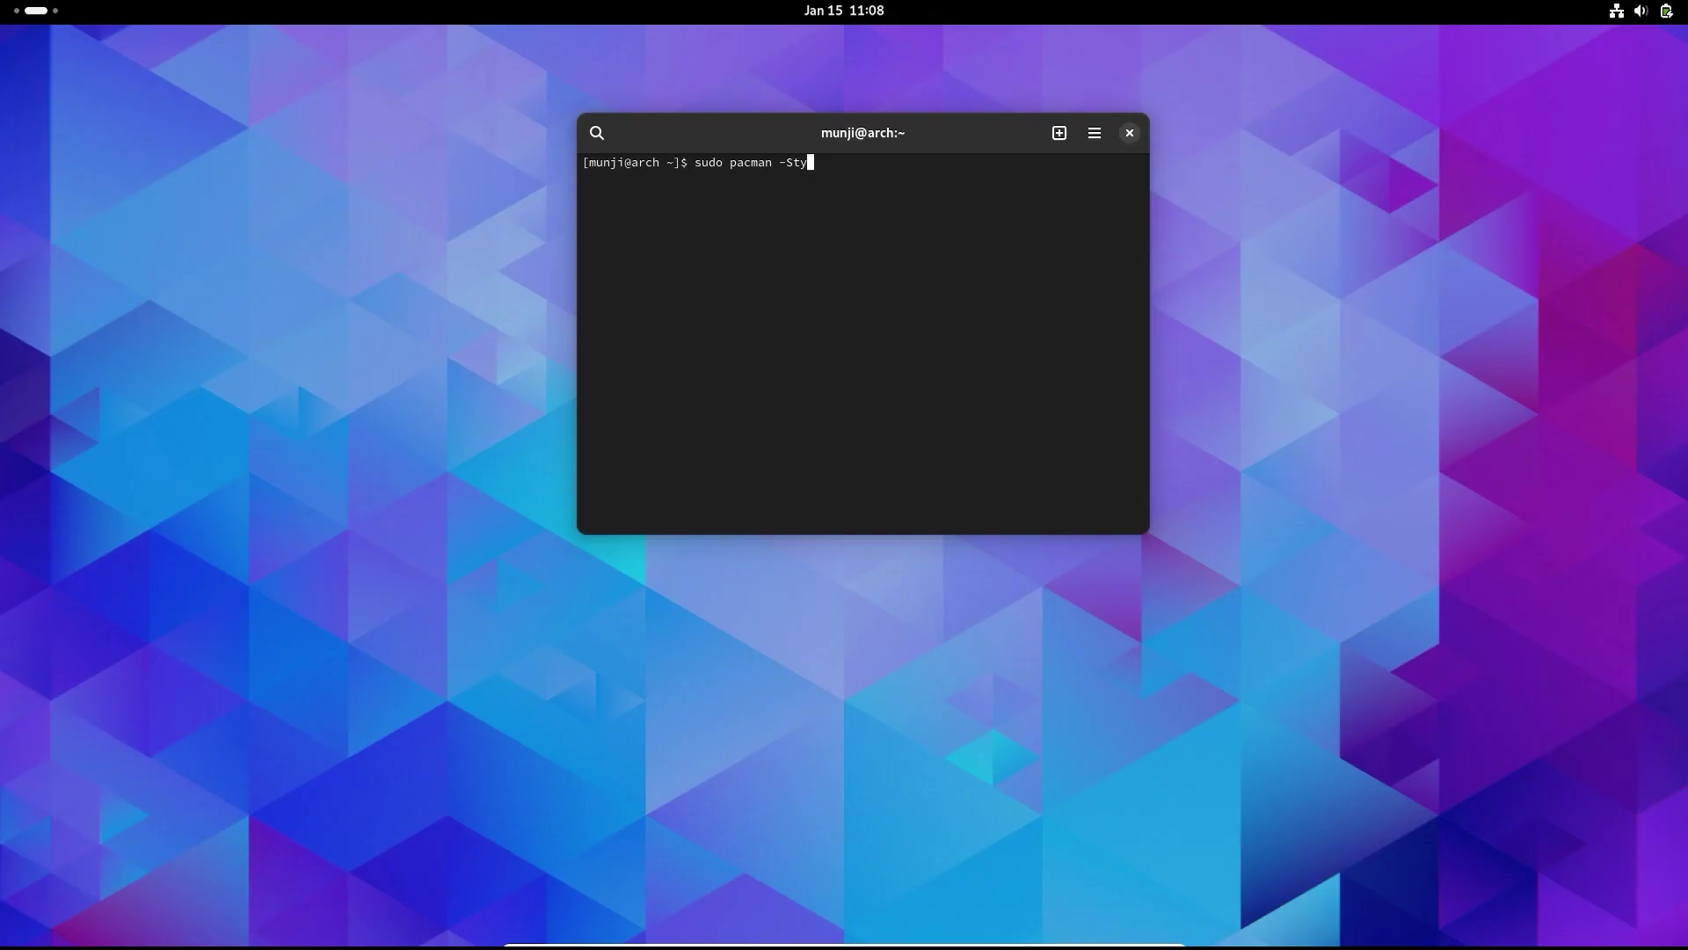
key("Return")
key("Return")
- Install gnome-tweaks, gnome-terminal and zsh with pacman, confirm with y, then close the console
type("sudo pacman -S gnome-tweaks gnome-terminal zsh")
key("Return")
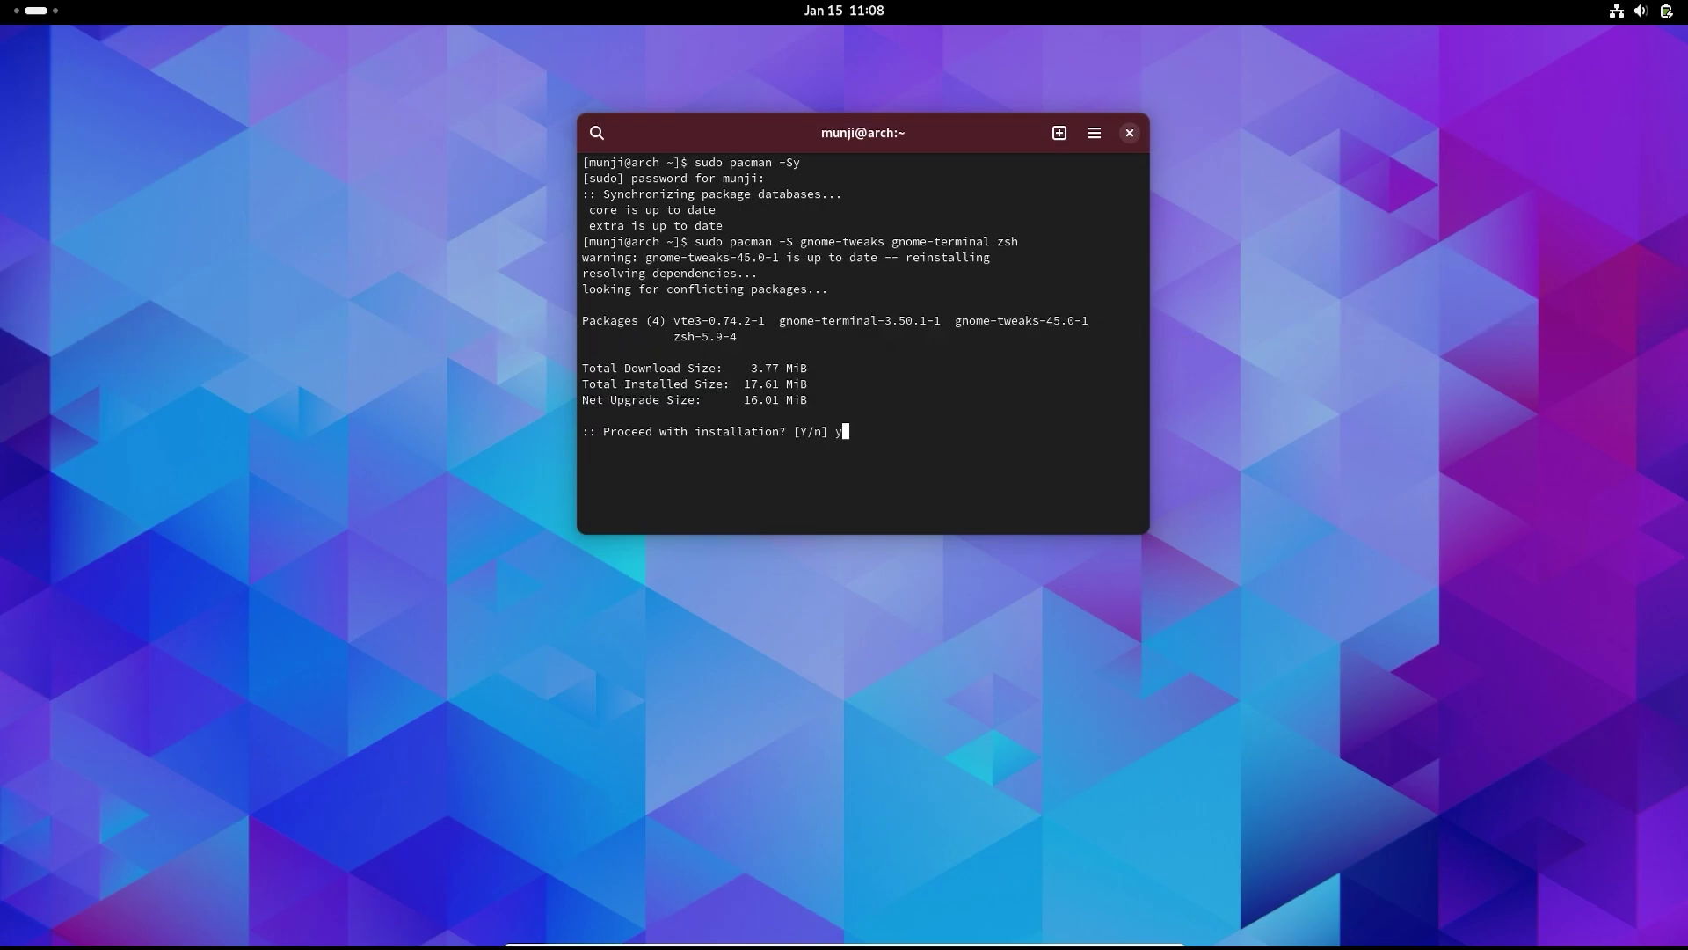
type("y")
key("Return")
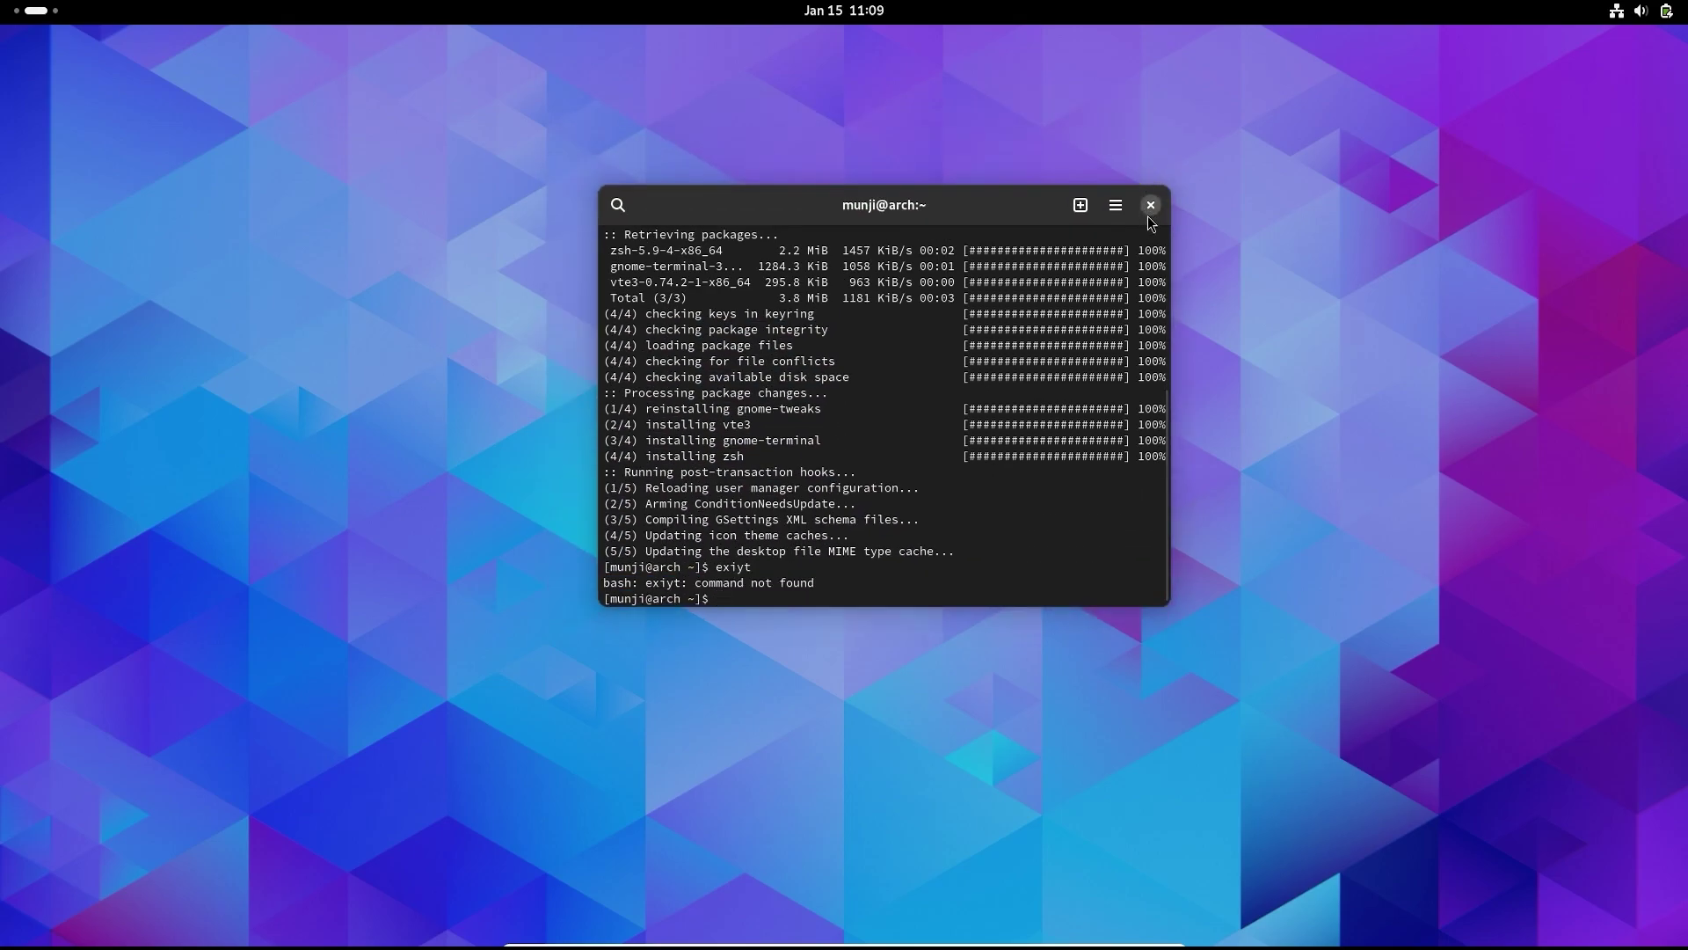
left_click(1146, 202)
- Launch the newly installed Terminal, center its window, then close it
key("super")
type("ter")
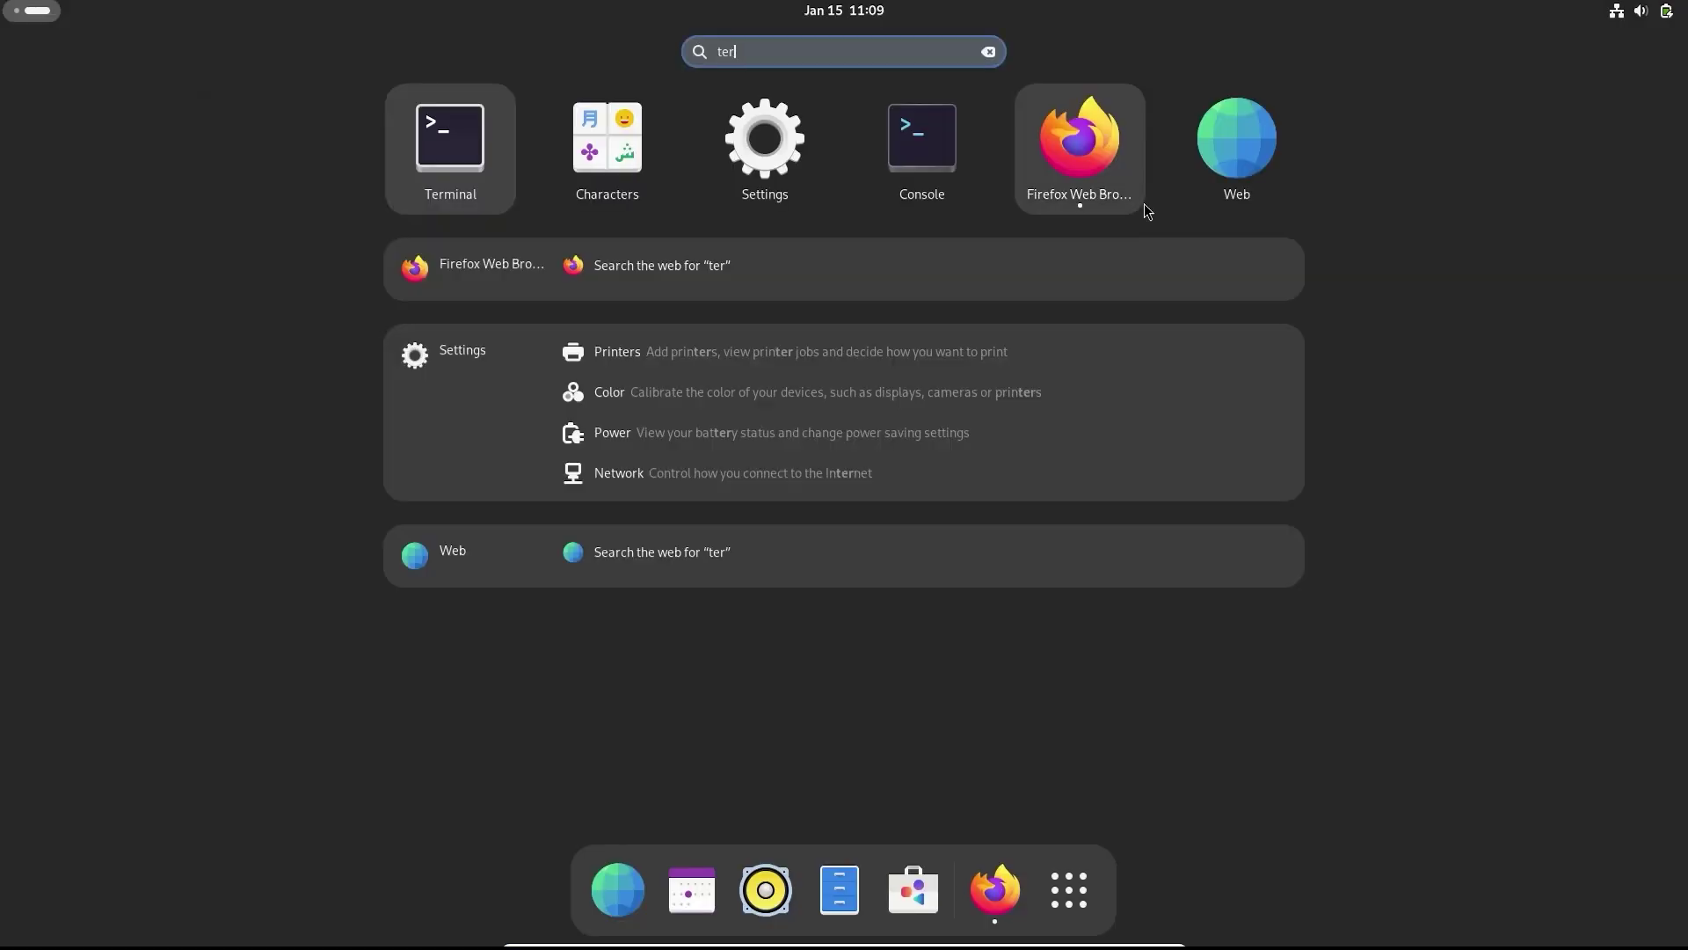
left_click(489, 123)
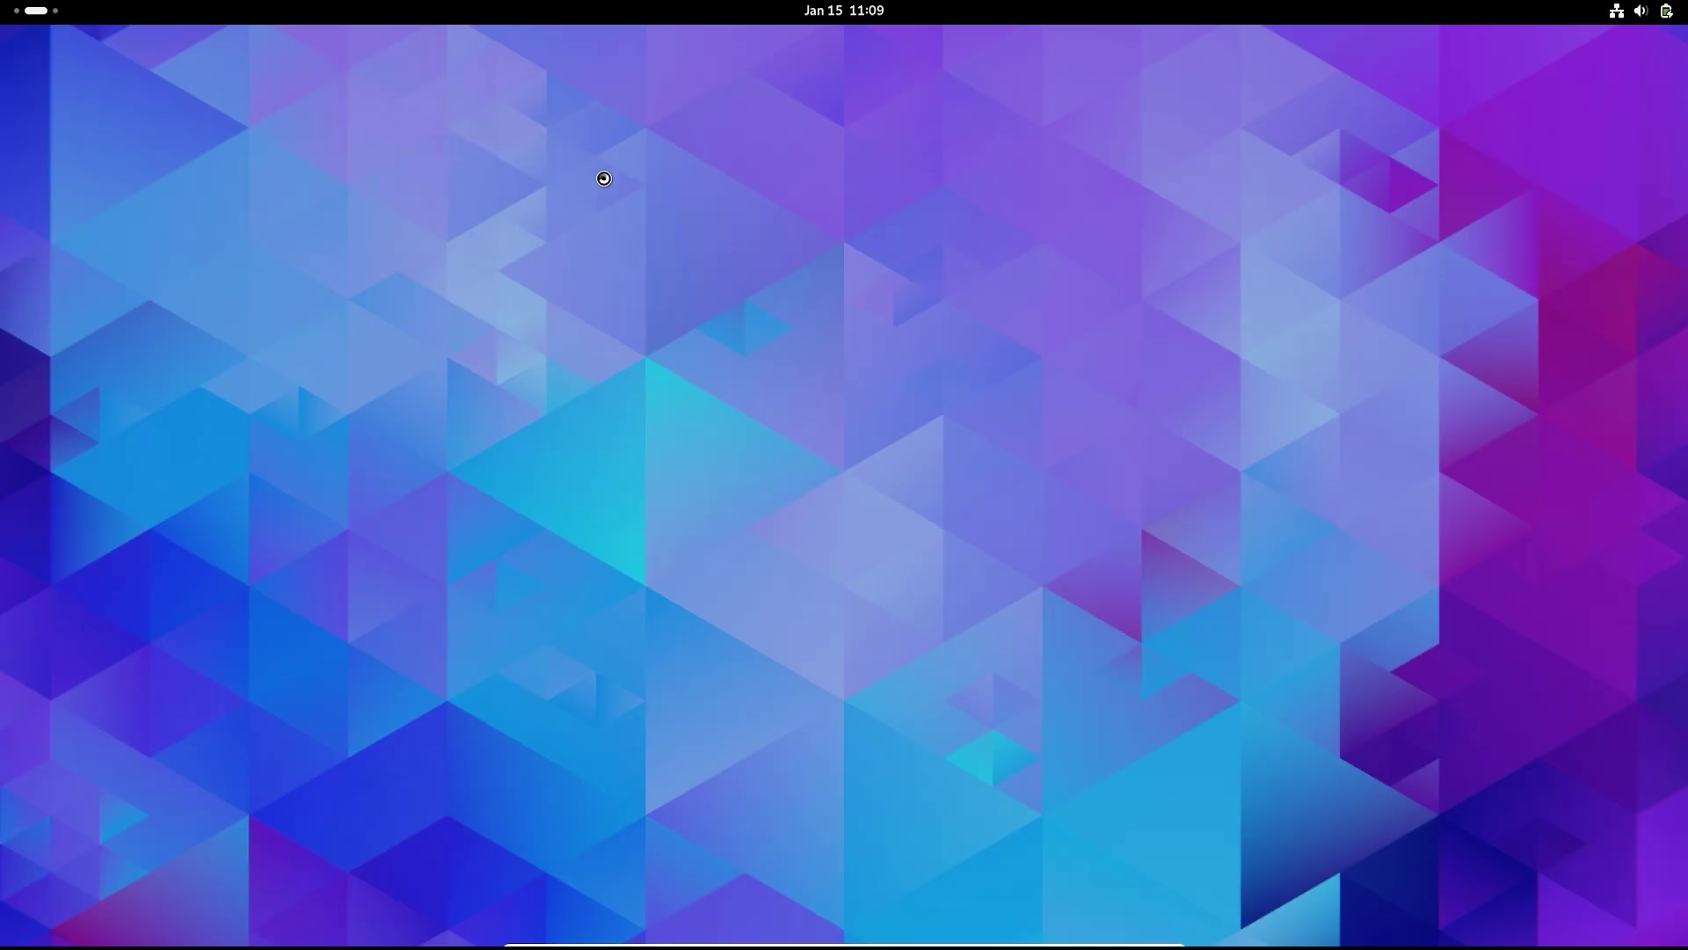
left_click_drag(630, 65, 985, 205)
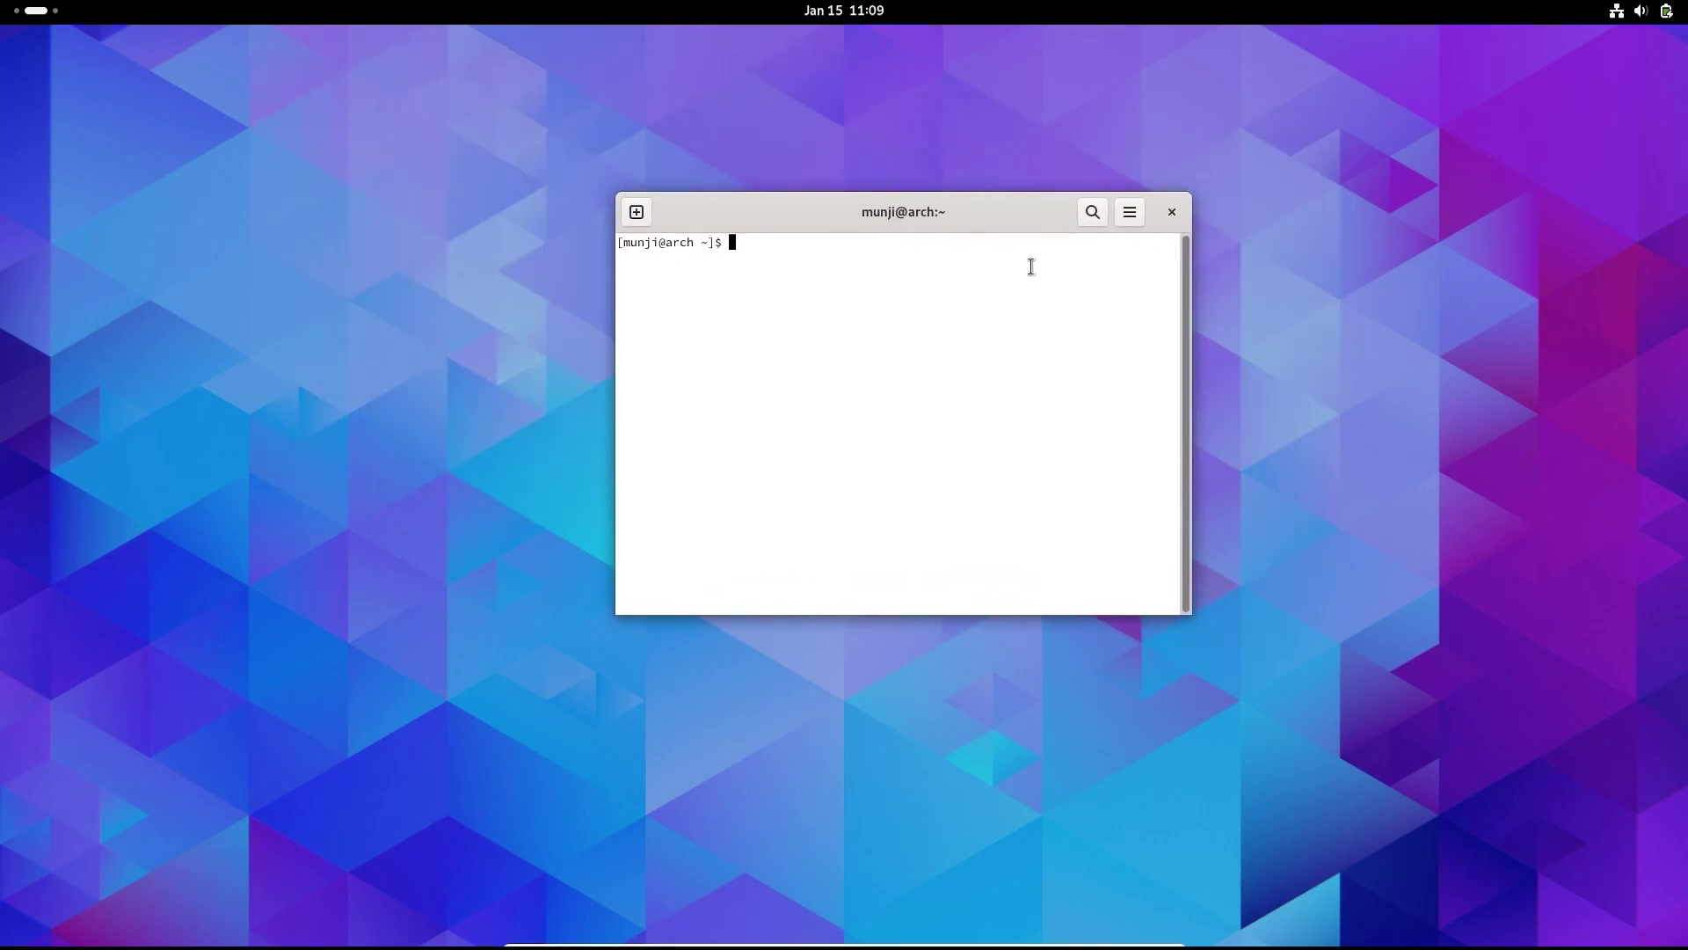
left_click(1173, 219)
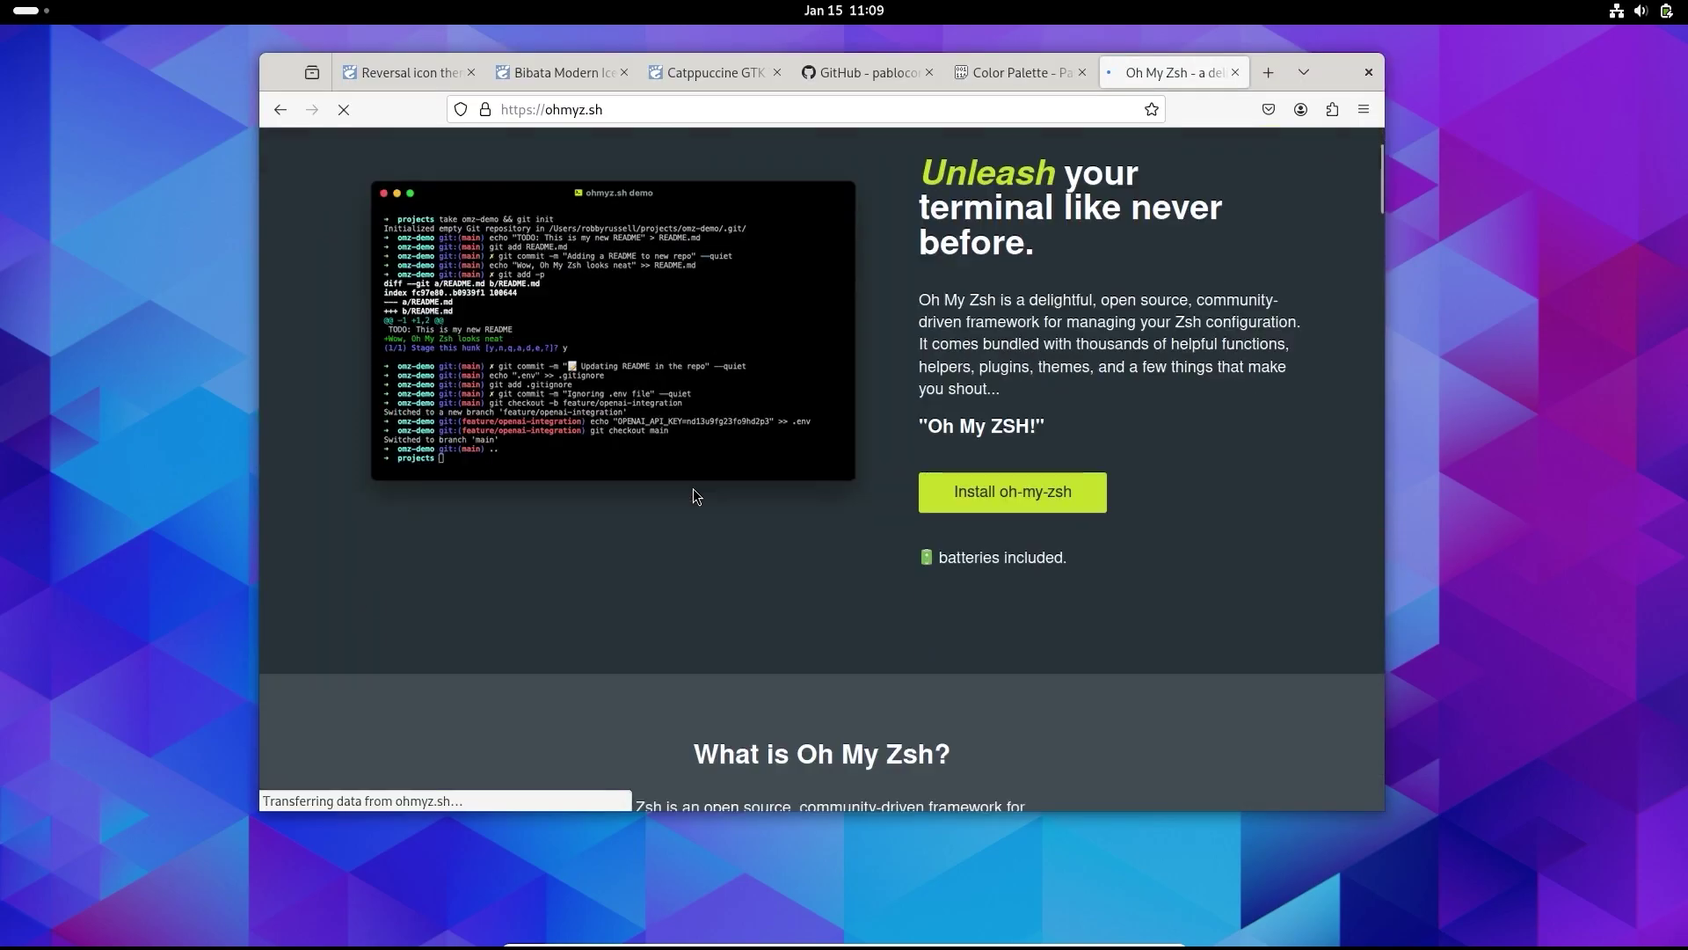
- Jump to the Oh My Zsh install section and select the install command
scroll(748, 501, "down", 4)
left_click(1087, 268)
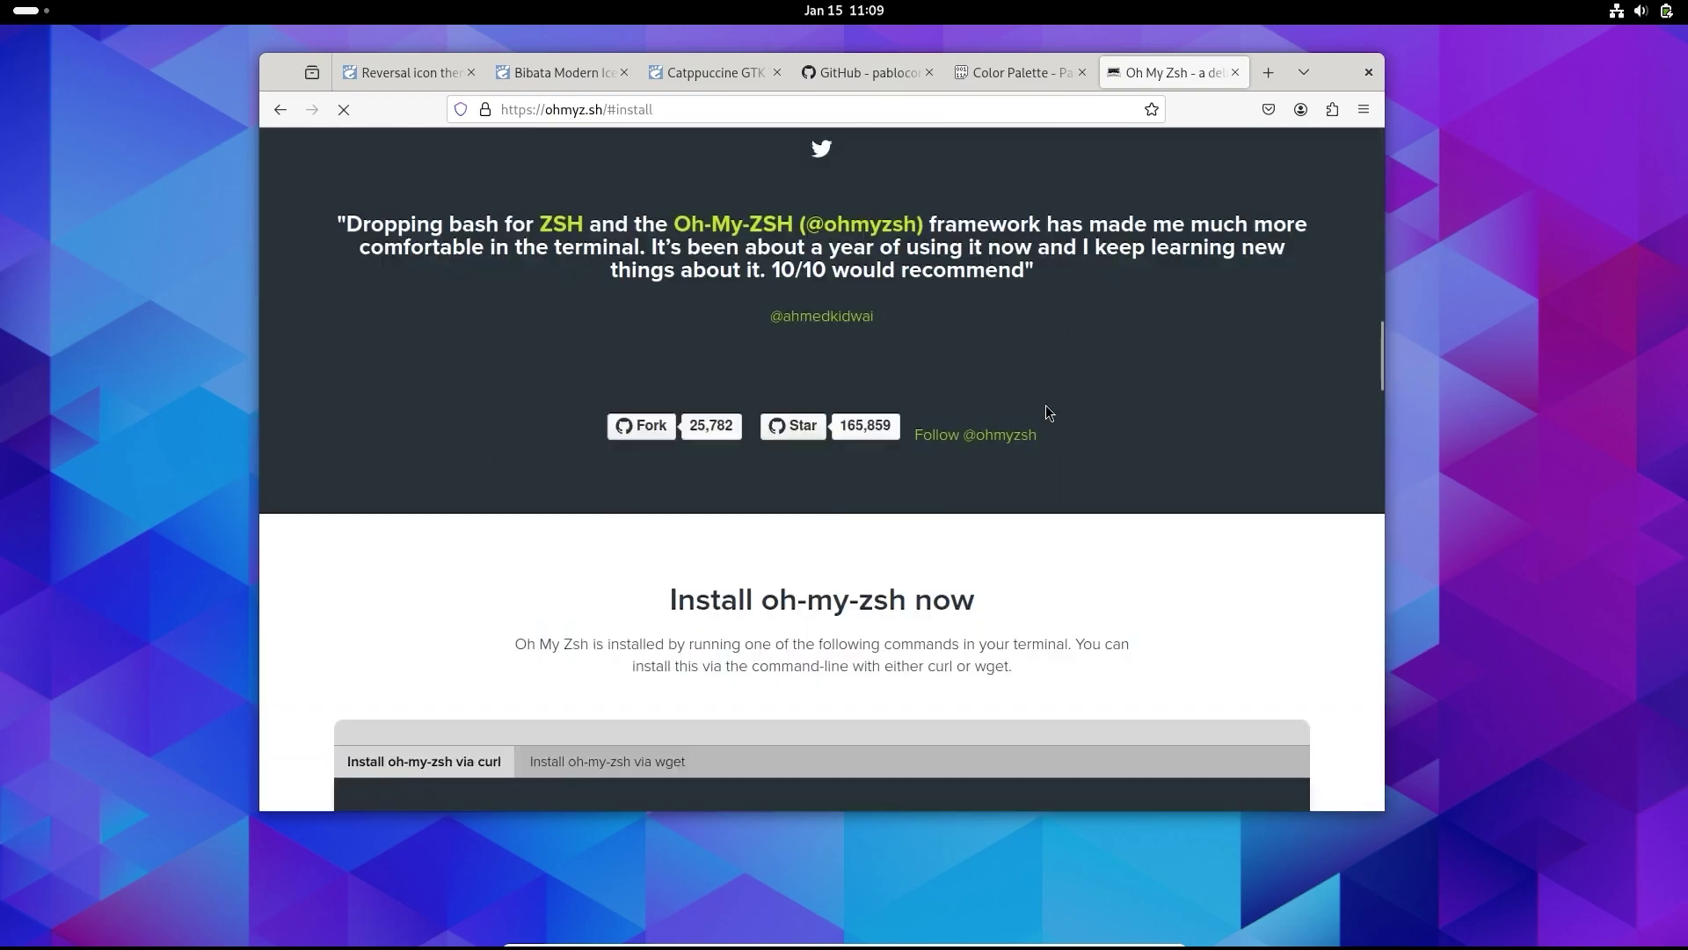
double_click(540, 406)
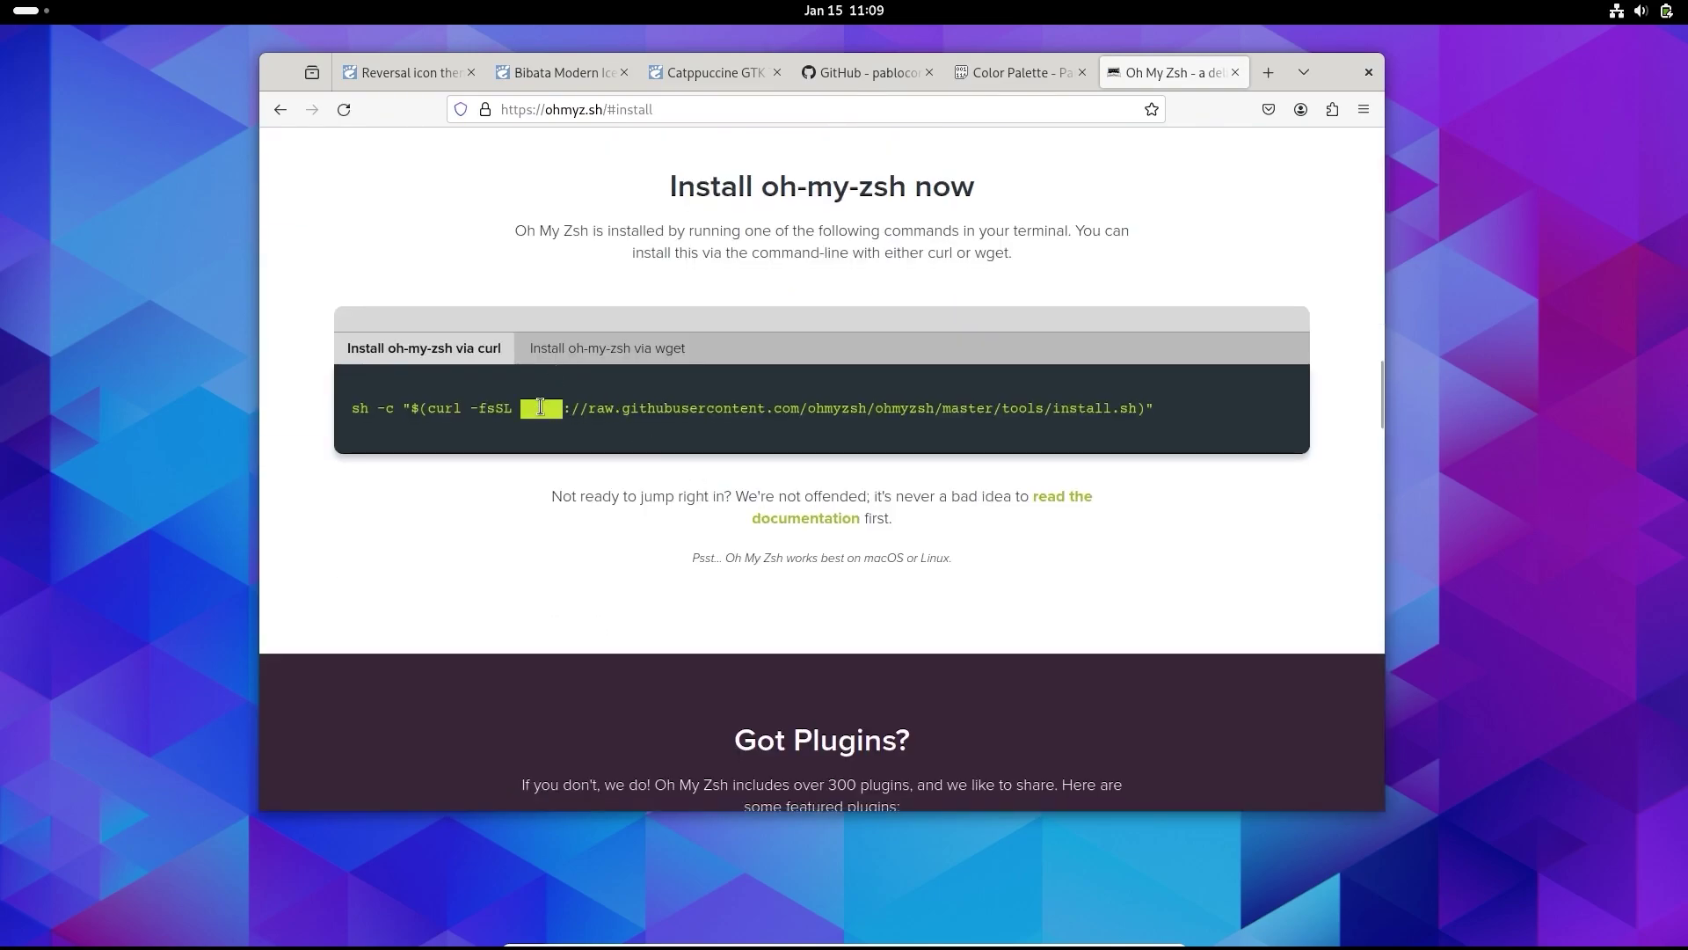
- Copy the Oh My Zsh install command and run it in the terminal, cancelling when it stalls
triple_click(540, 406)
key("ctrl+alt+t")
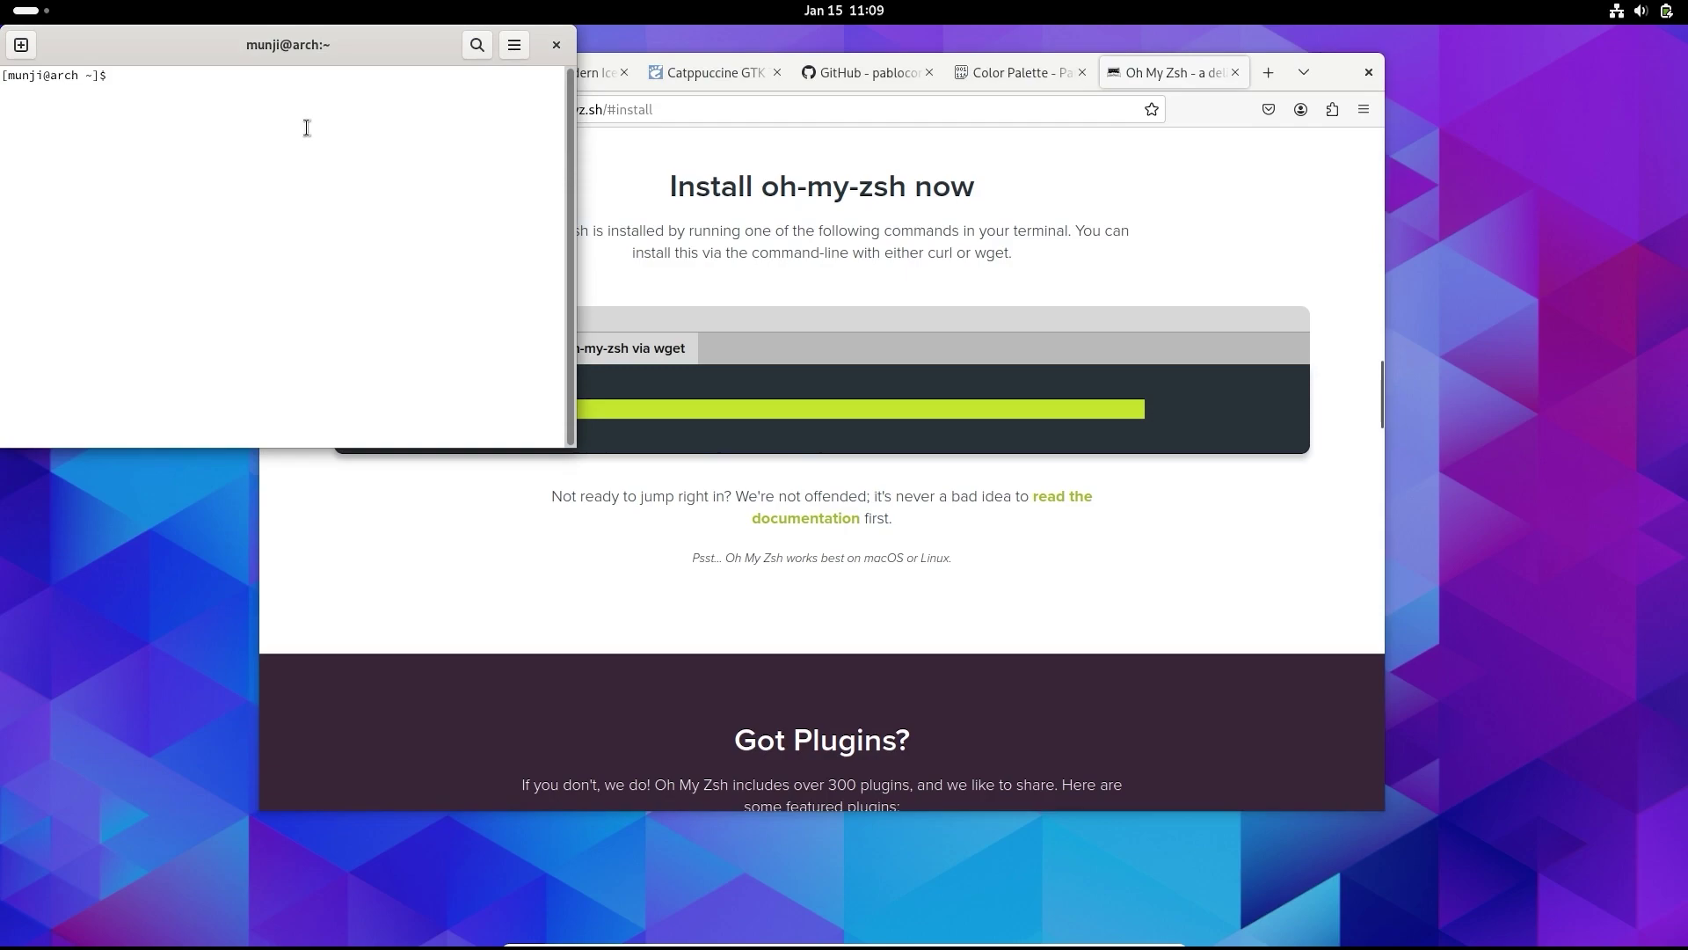
key("ctrl+shift+v")
key("Return")
key("ctrl+c")
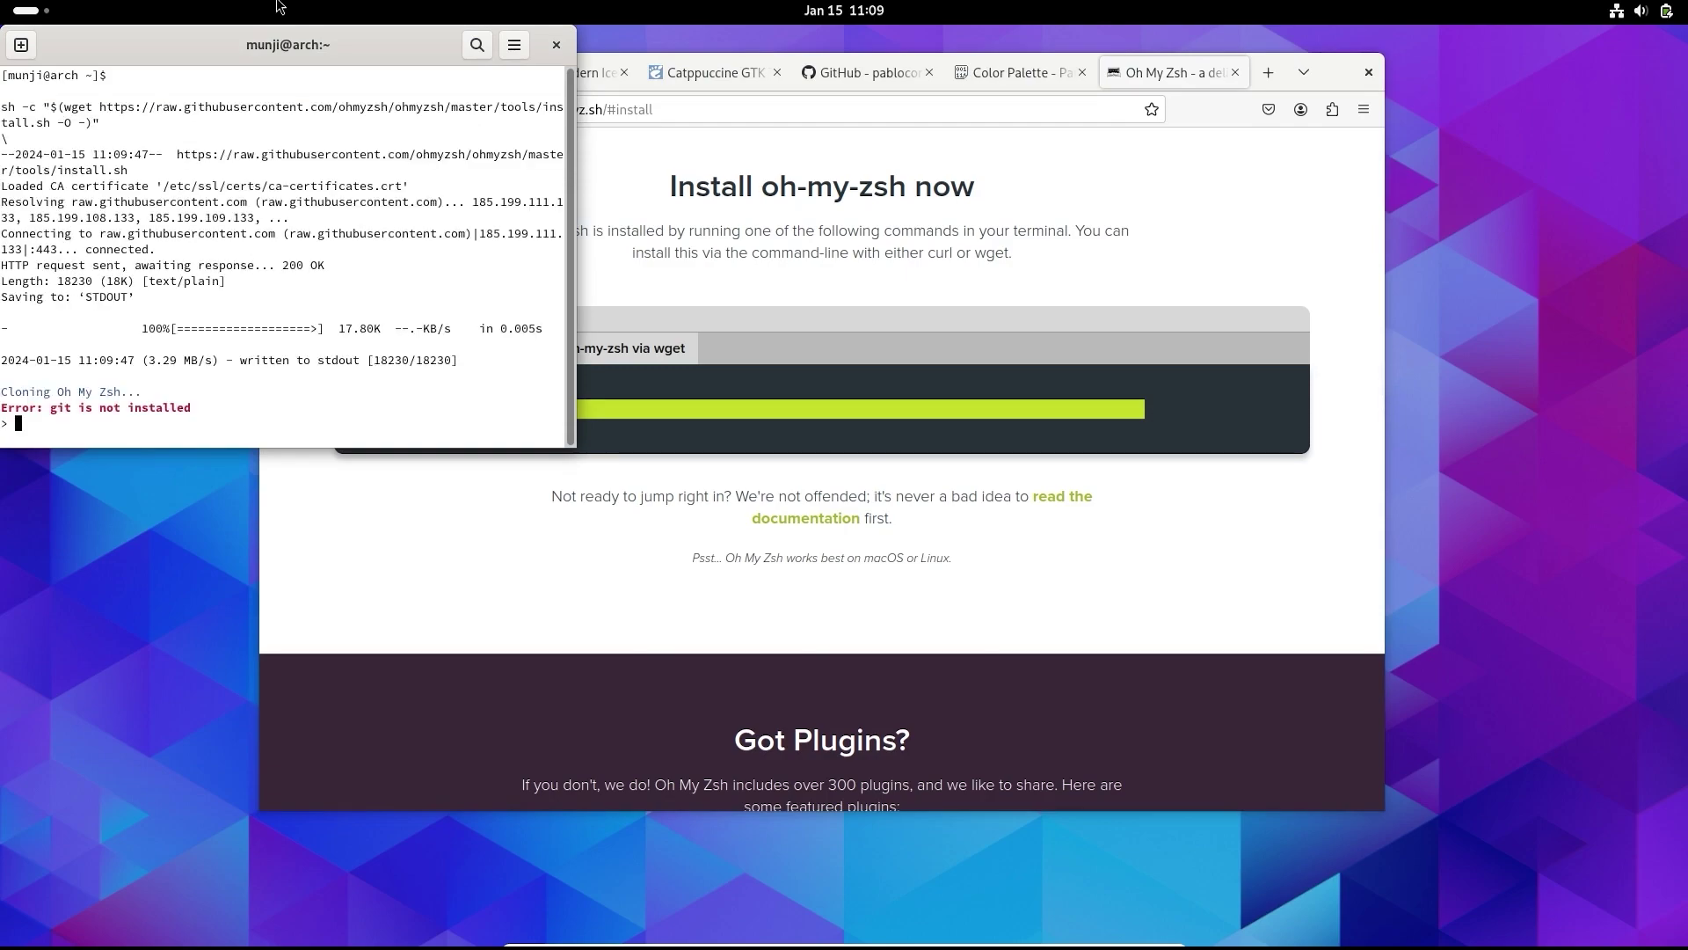
- Install git with sudo pacman -S git and rerun the Oh My Zsh installer
type("sudo pacman -S git")
left_click_drag(282, 51, 628, 91)
key("Return")
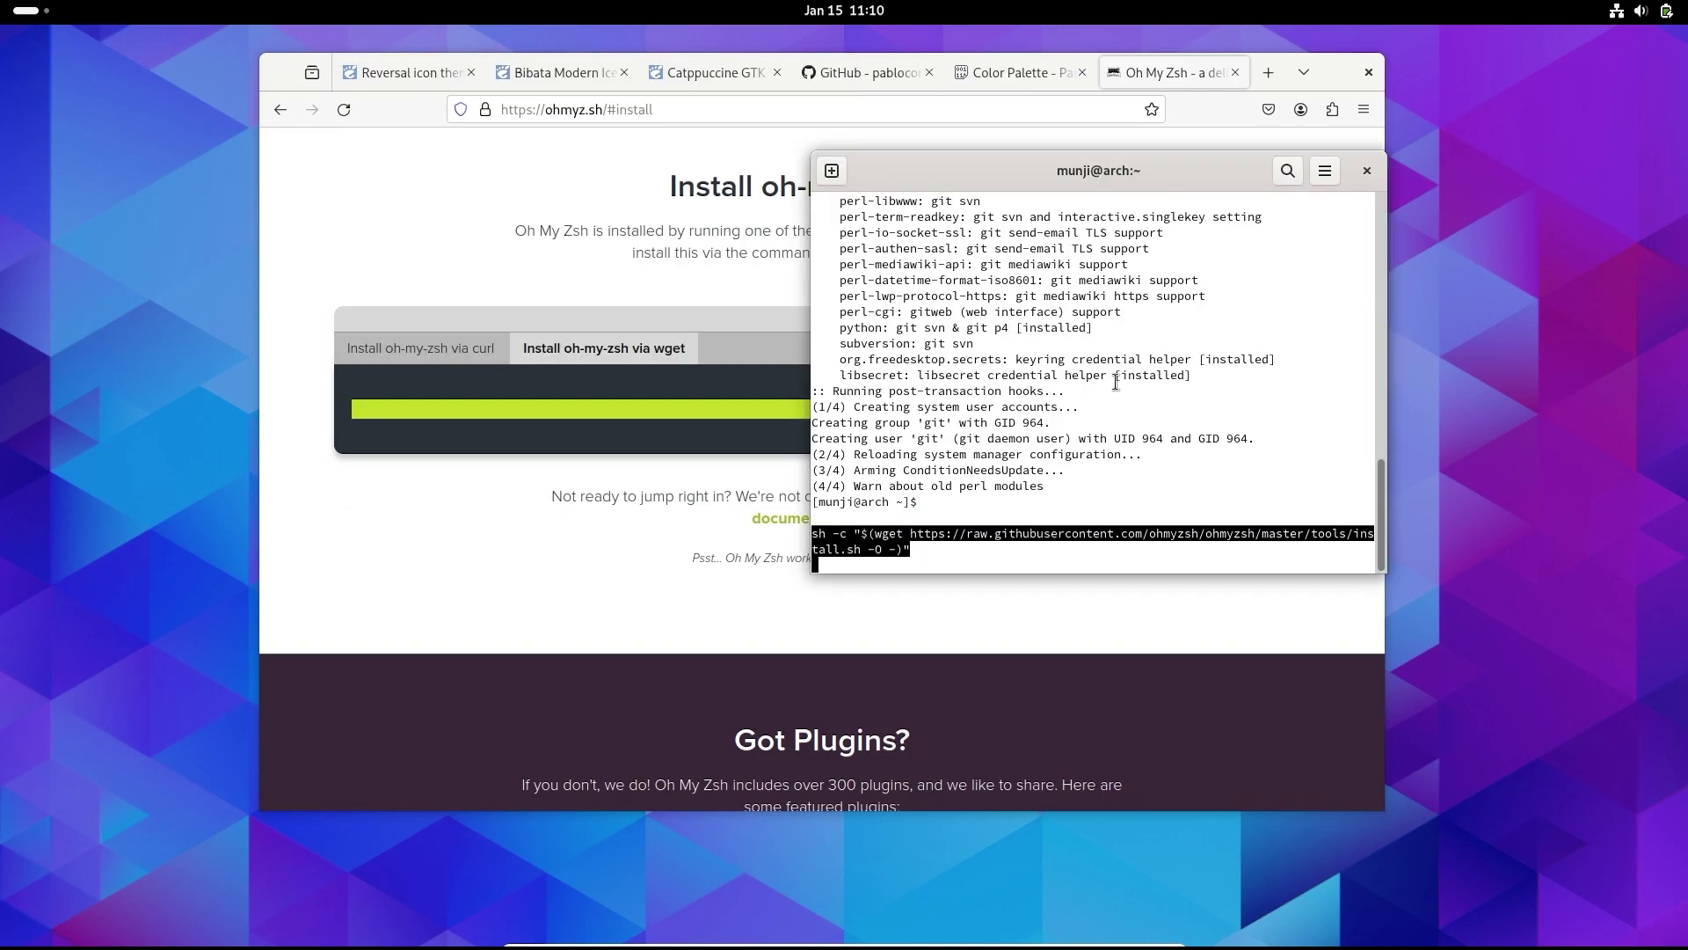
key("Return")
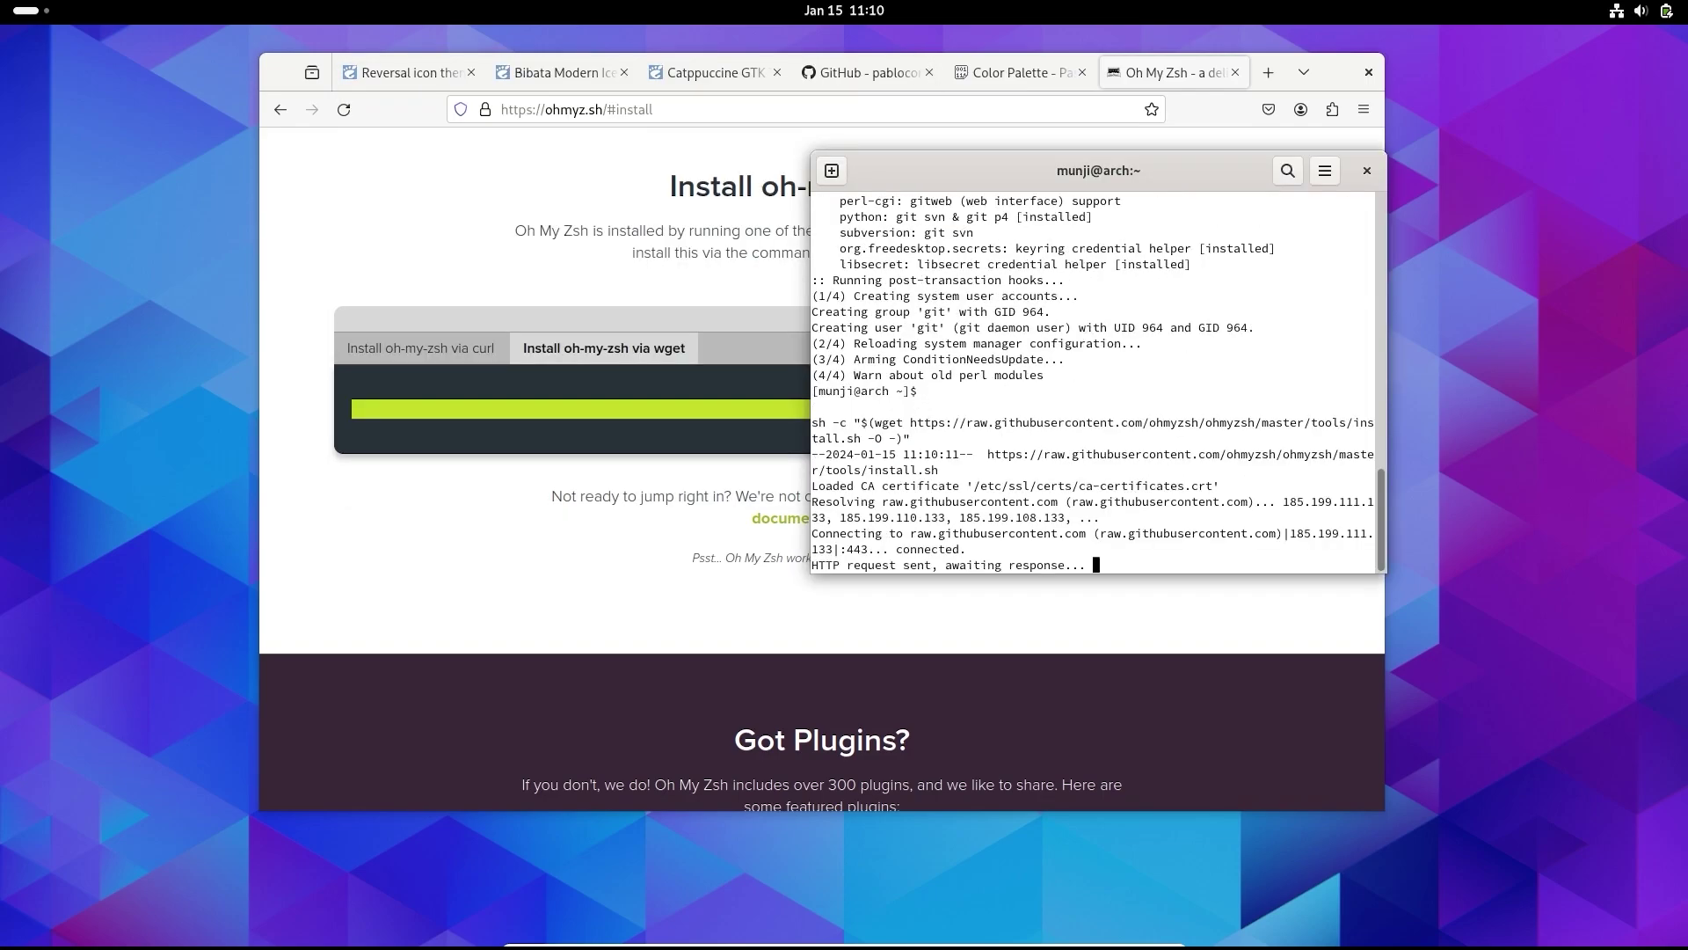
- Answer y to make zsh the default shell and enter the password
left_click_drag(1133, 173, 1003, 173)
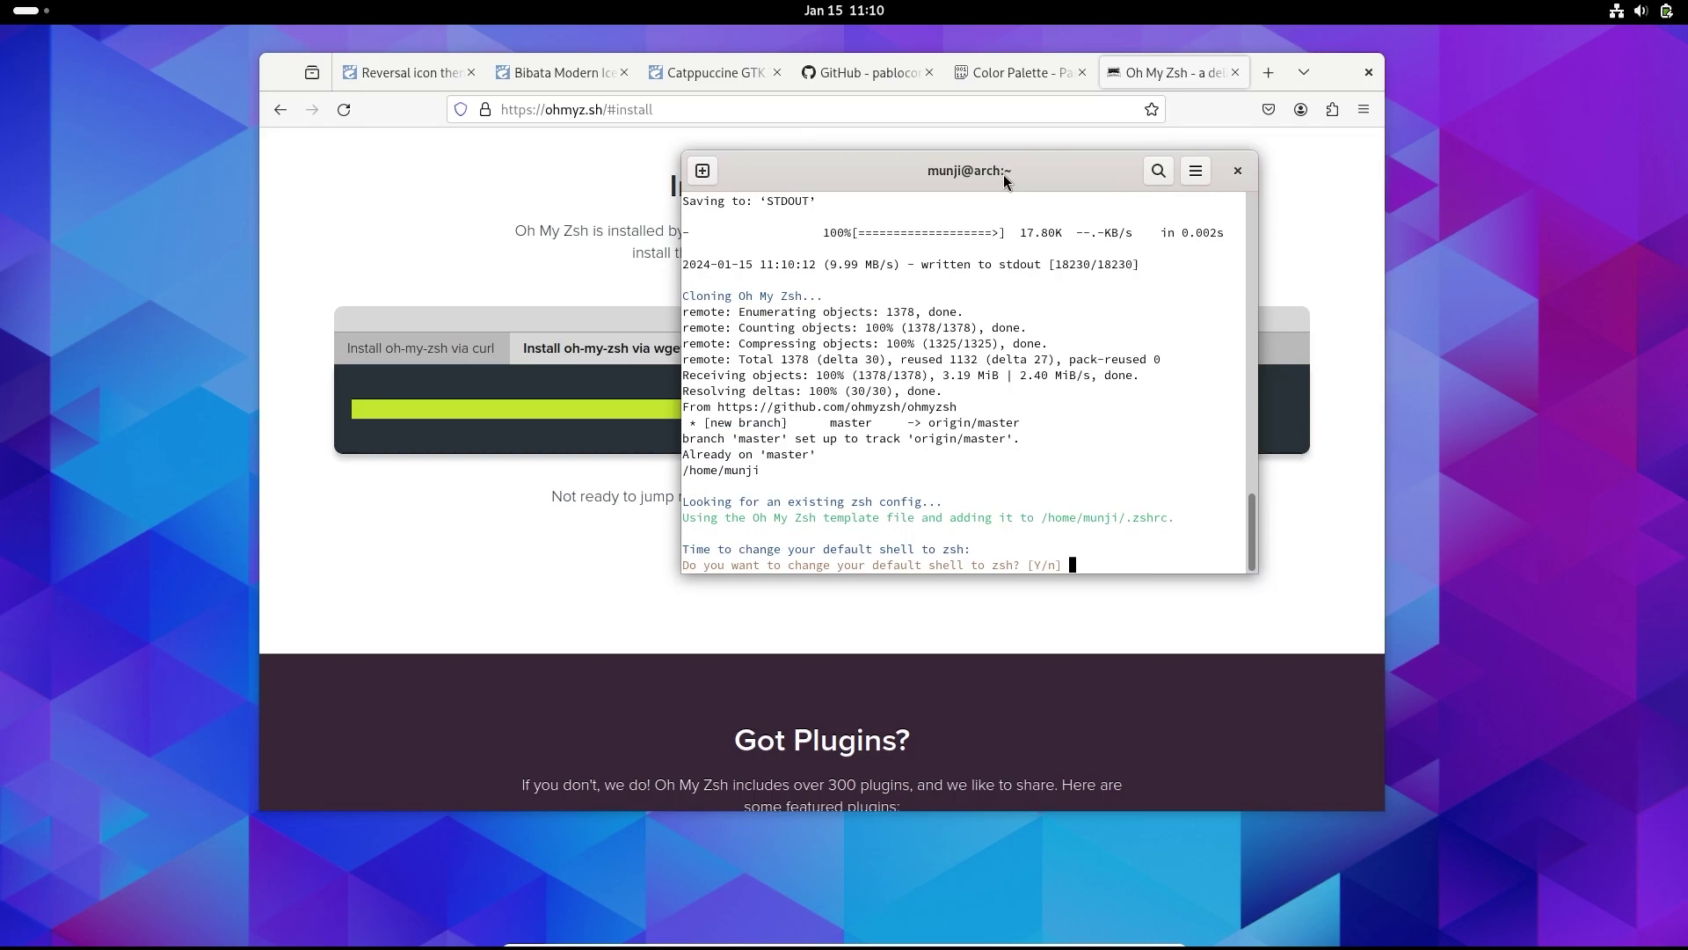
type("y")
key("Return")
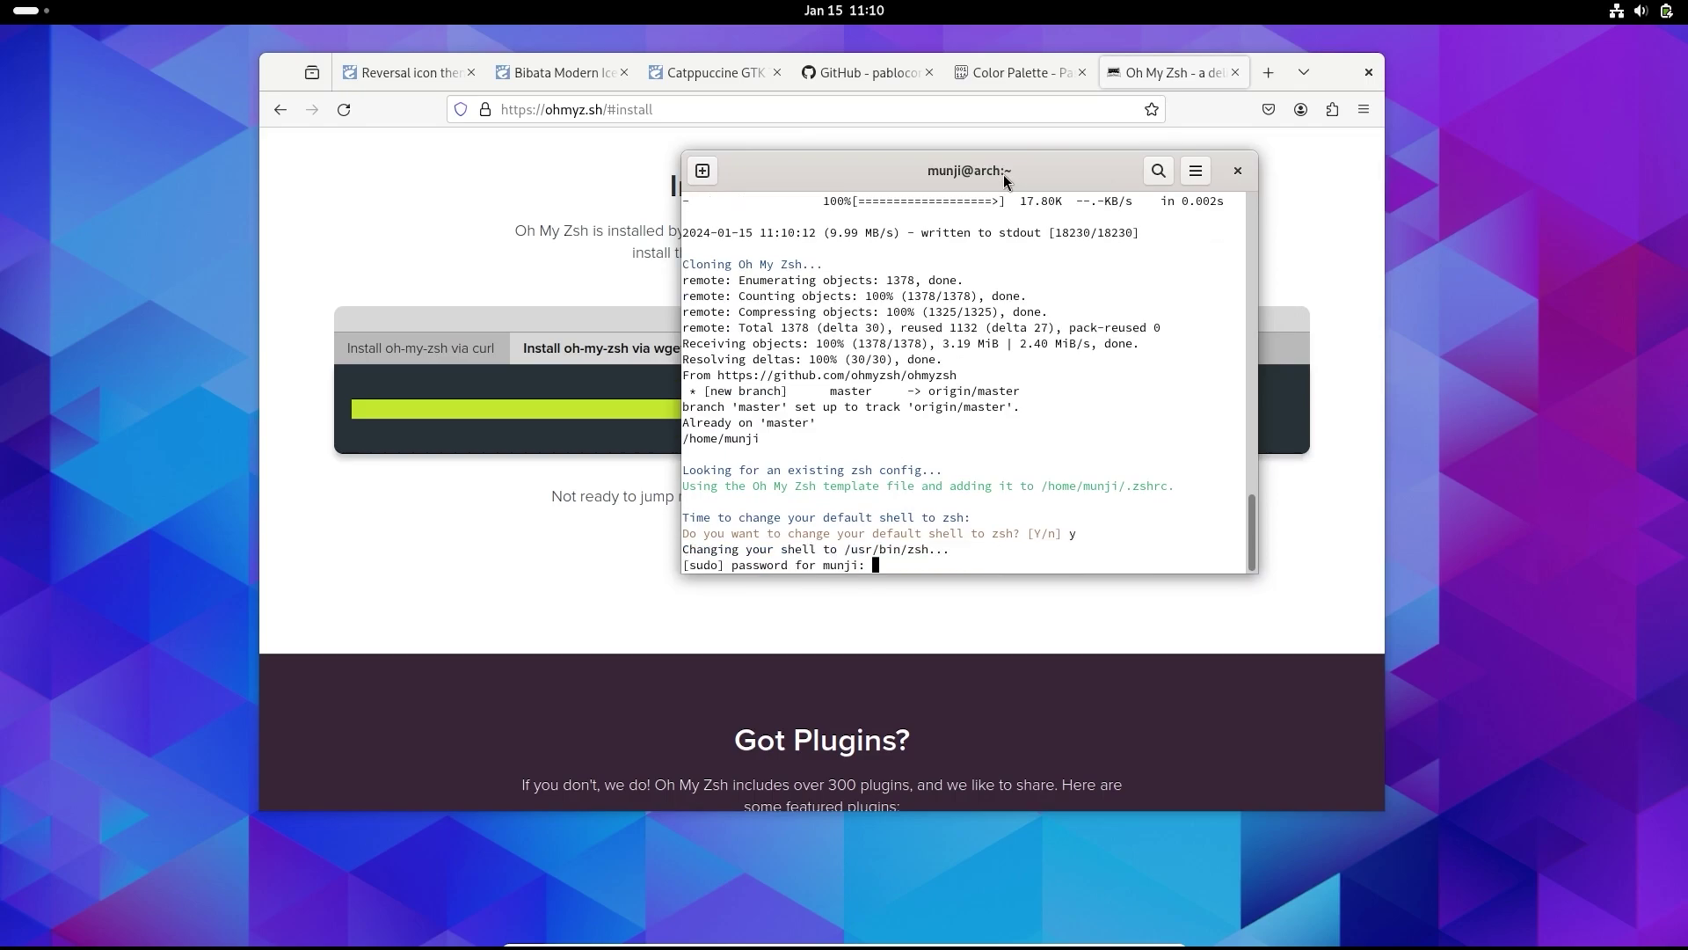
key("Return")
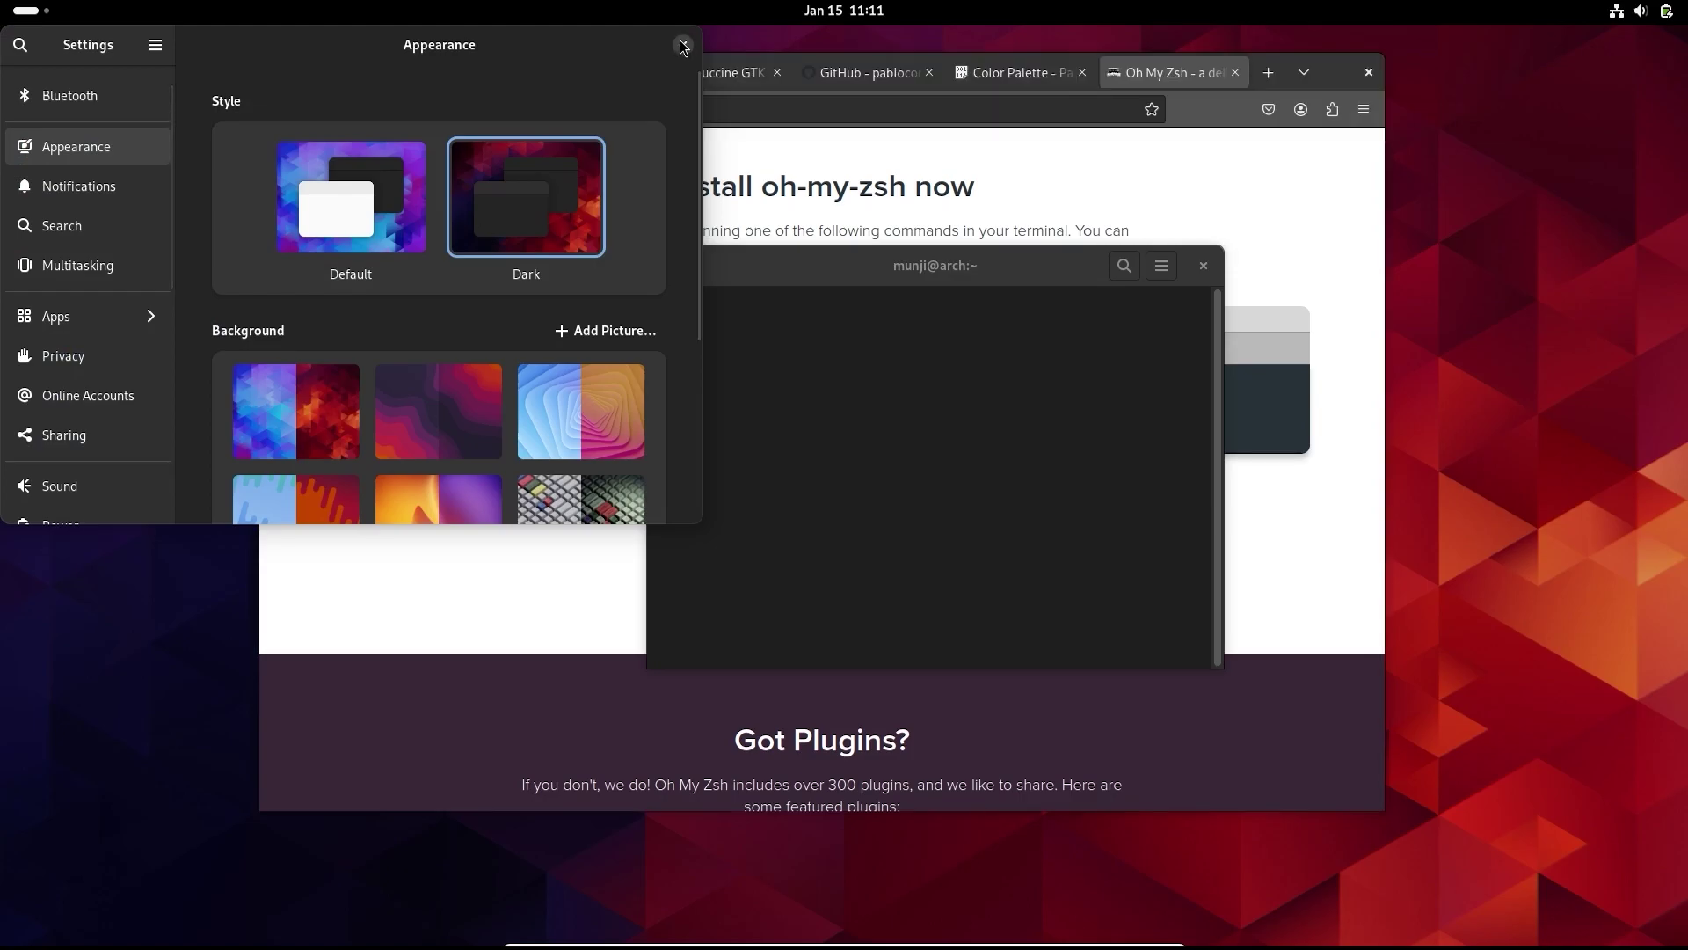
- Close the appearance settings and open .zshrc in vim
left_click(682, 45)
left_click_drag(877, 275, 1057, 263)
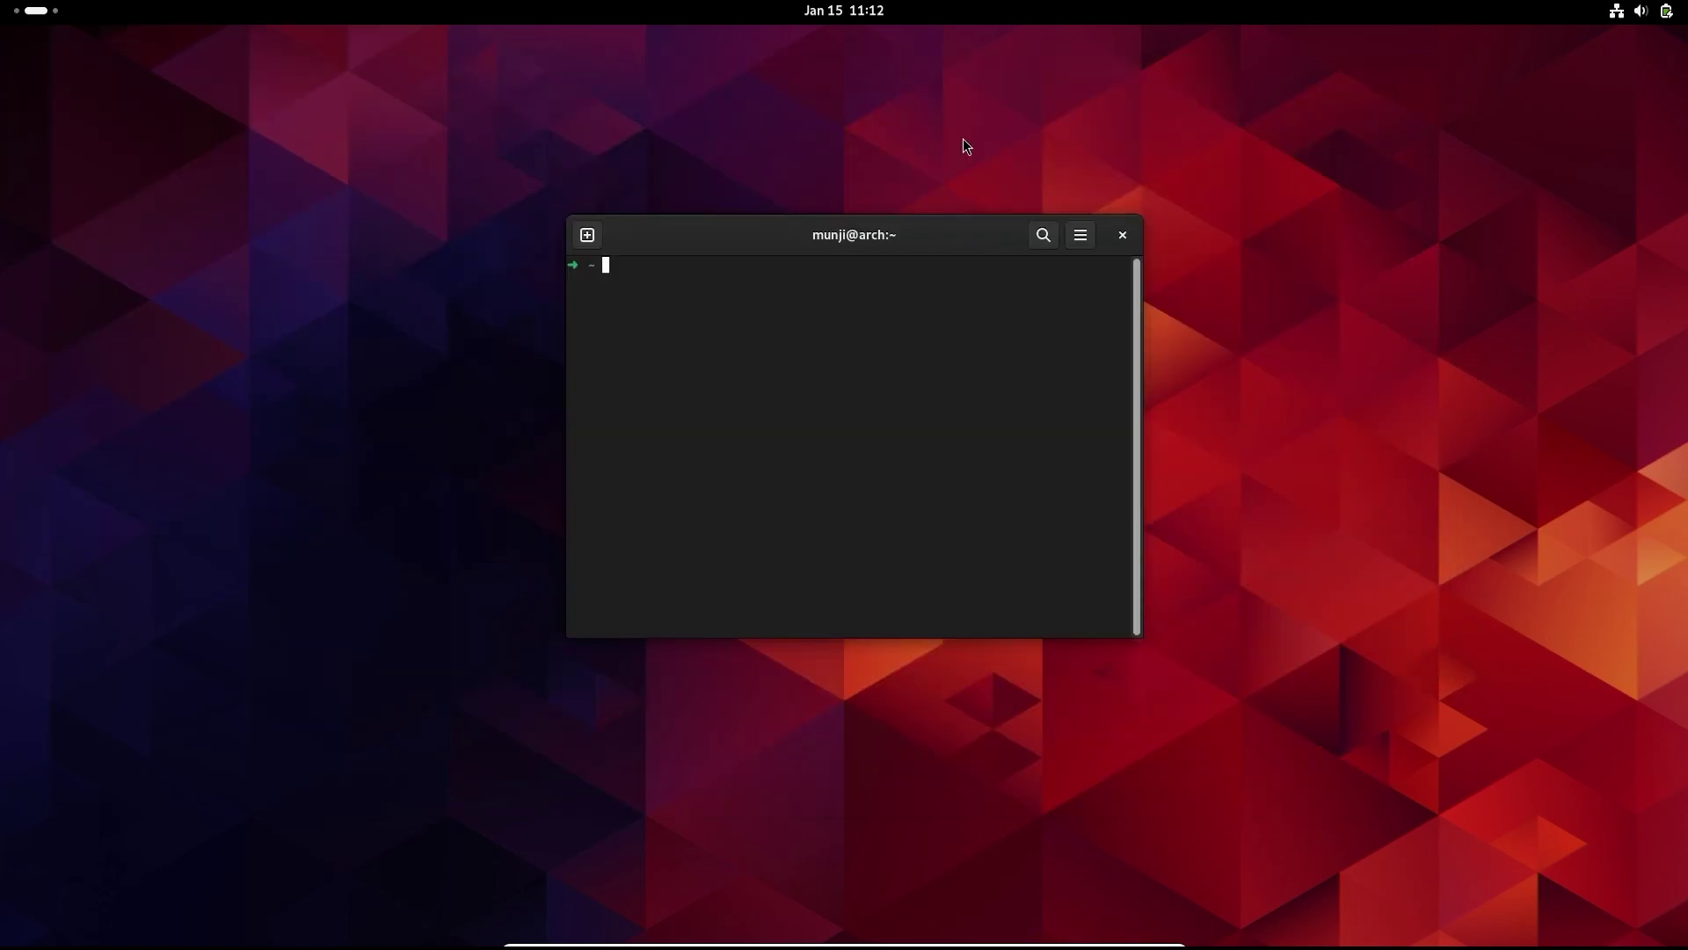
type("vim .zsh")
key("Tab")
key("Tab")
key("Tab")
key("Return")
- Change ZSH_THEME from robbyrussell to agnoster, then save with :w and quit with :q
key("Down")
key("Down")
key("Up")
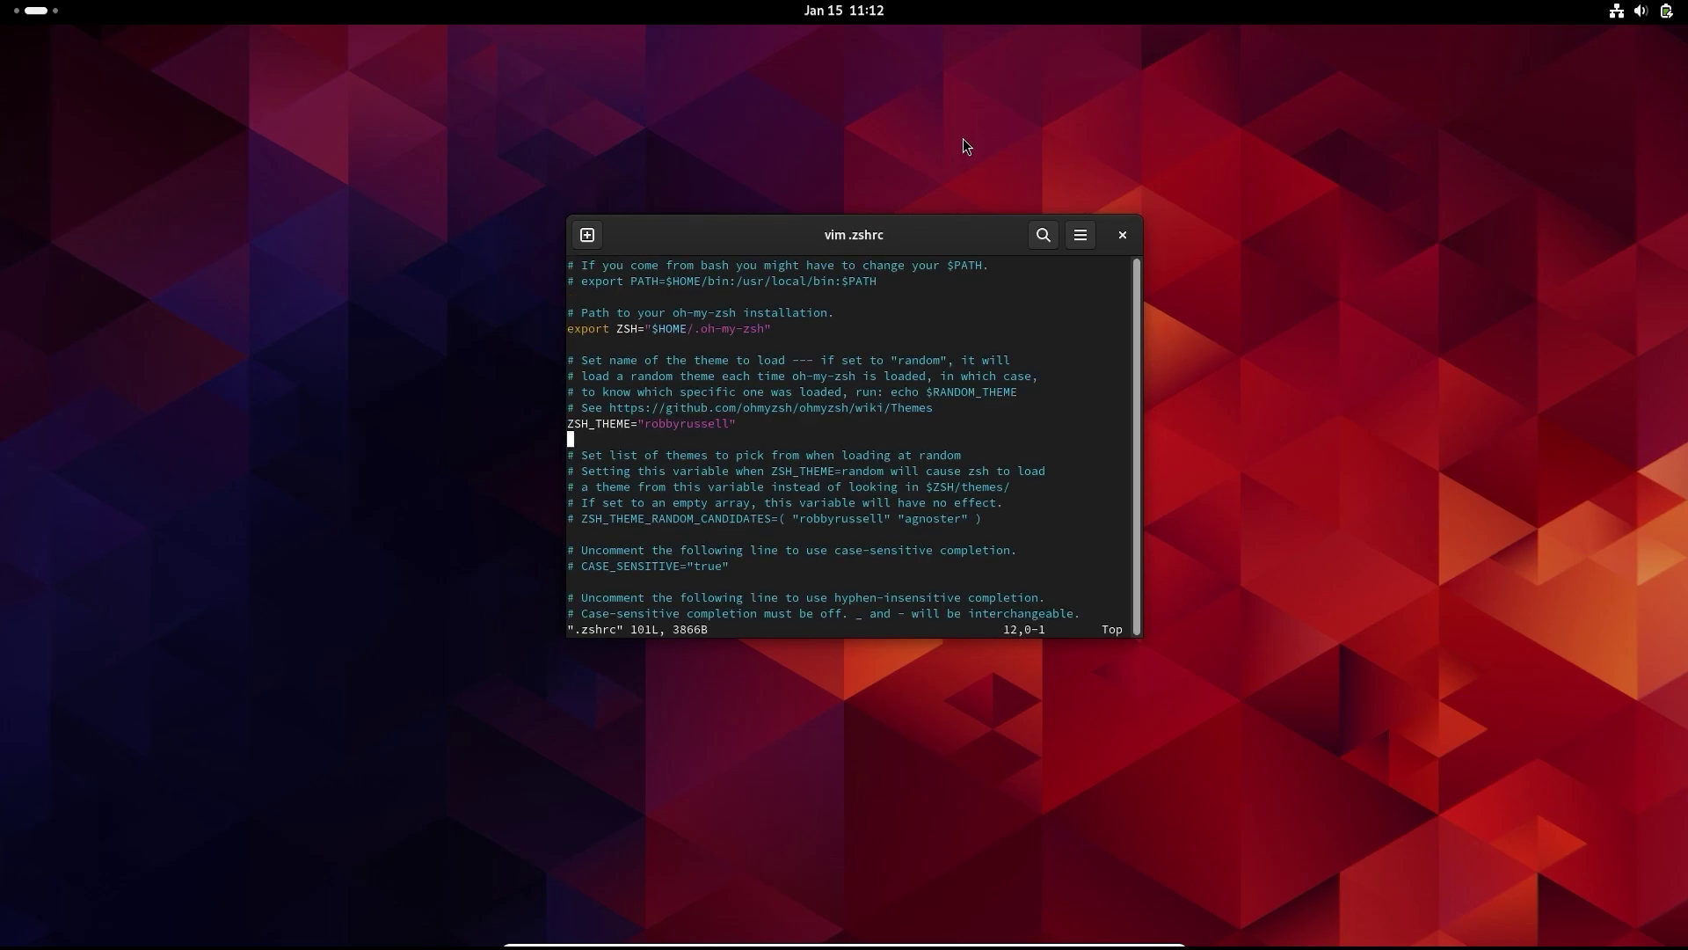
key("Up")
key("Right")
key("Right")
key("Right")
key("Right")
key("Right")
key("Right")
key("Right")
key("Right")
key("Right")
key("Right")
key("Right")
key("Right")
key("Right")
key("Right")
key("Right")
key("Right")
key("Right")
key("Right")
key("Right")
key("Right")
key("i")
key("BackSpace")
key("BackSpace")
key("BackSpace")
key("BackSpace")
key("BackSpace")
key("BackSpace")
key("BackSpace")
key("BackSpace")
key("BackSpace")
key("BackSpace")
key("BackSpace")
key("BackSpace")
type("a")
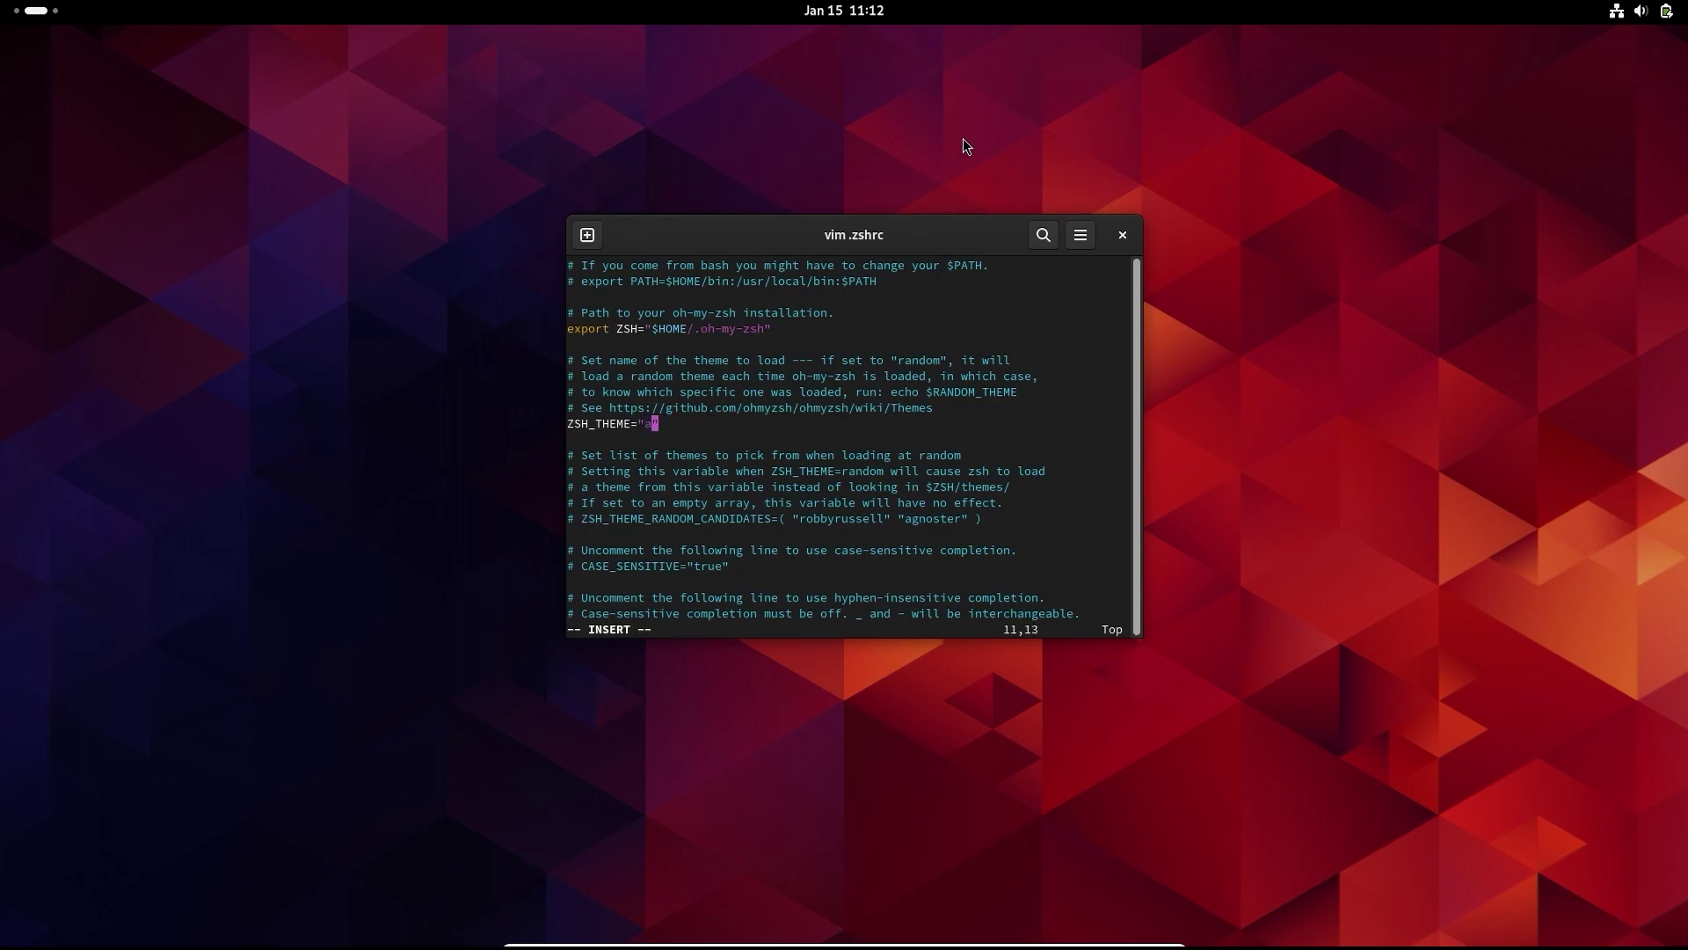
type("gnoster")
key("Escape")
type(":w")
key("Return")
type(":q")
key("Return")
- Clear the screen and start a fresh zsh session showing the agnoster prompt
type("c")
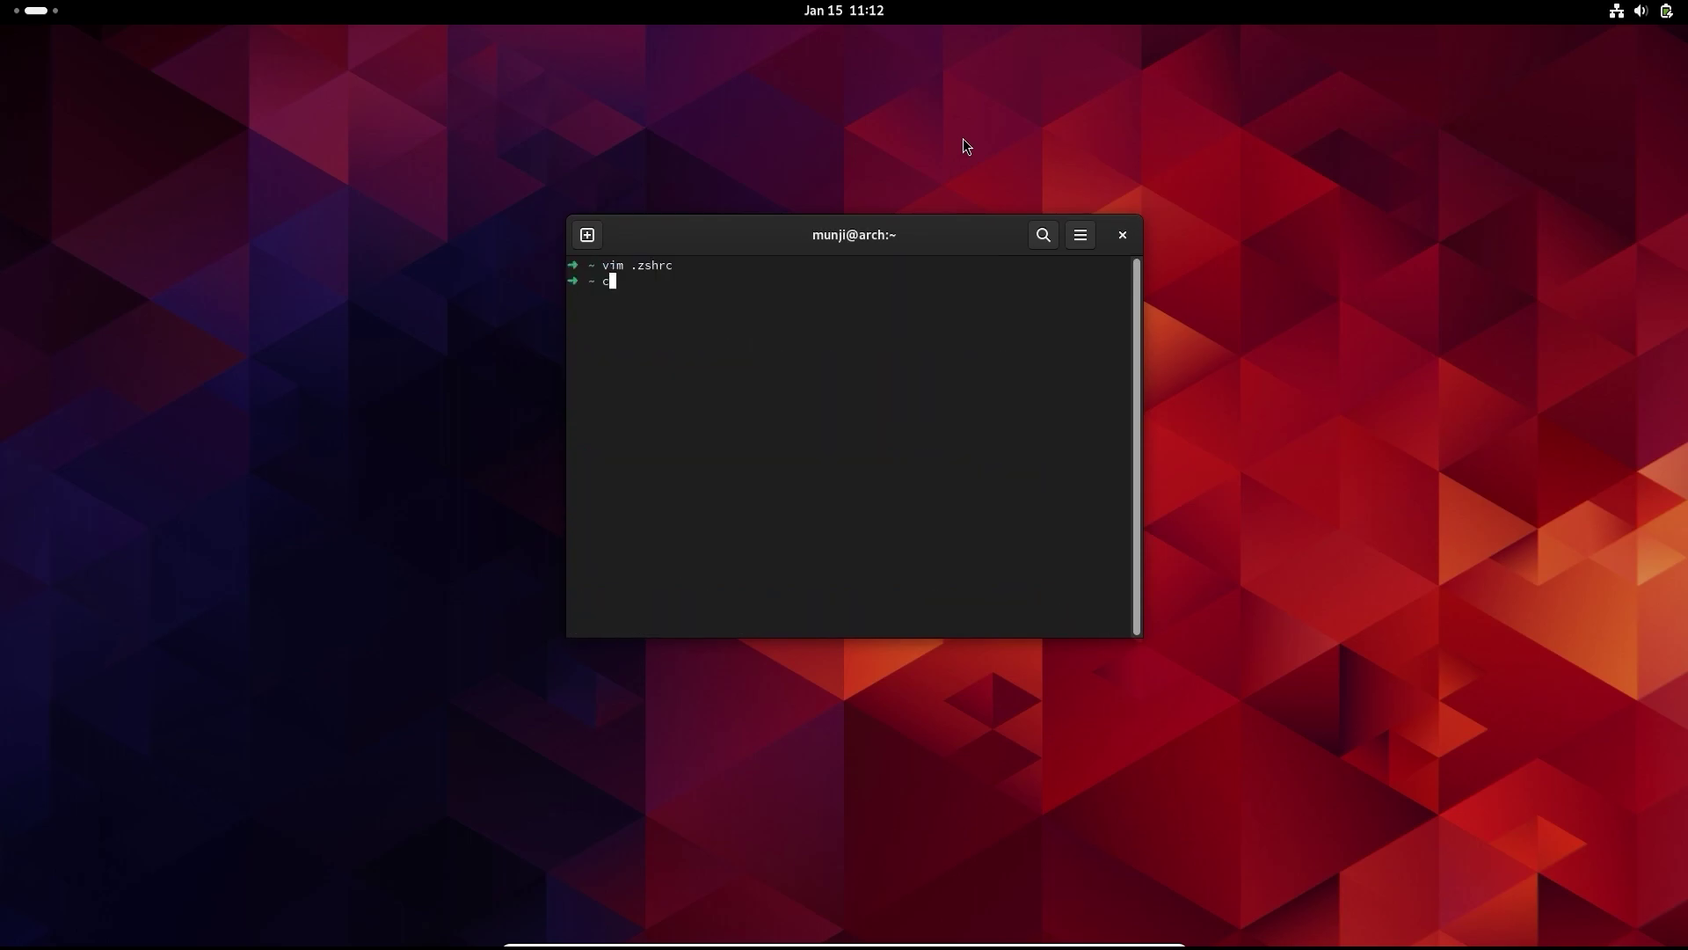
type("lear")
key("Return")
type("exi")
key("BackSpace")
key("BackSpace")
key("BackSpace")
type("zah")
key("Return")
type("clear")
key("Return")
- Search the overview for 'vi', then close it without launching anything
key("super")
type("vi")
key("super")
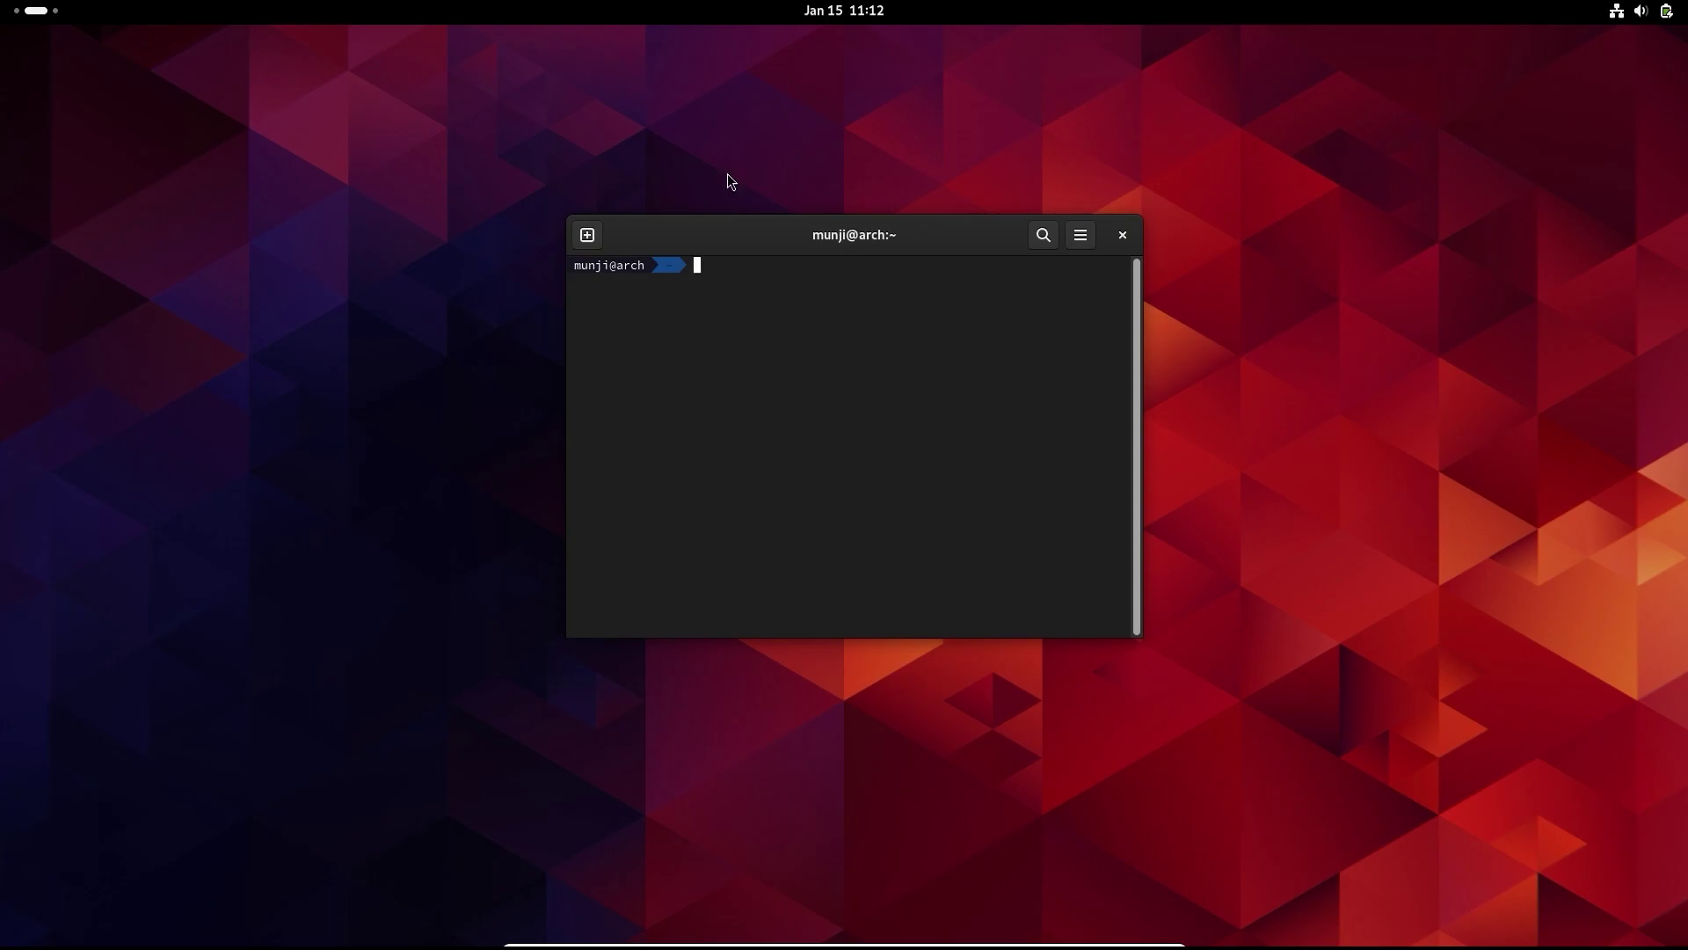
- Move the Extensions window aside and scroll down to the enabled User Themes toggle
left_click_drag(611, 112, 1352, 200)
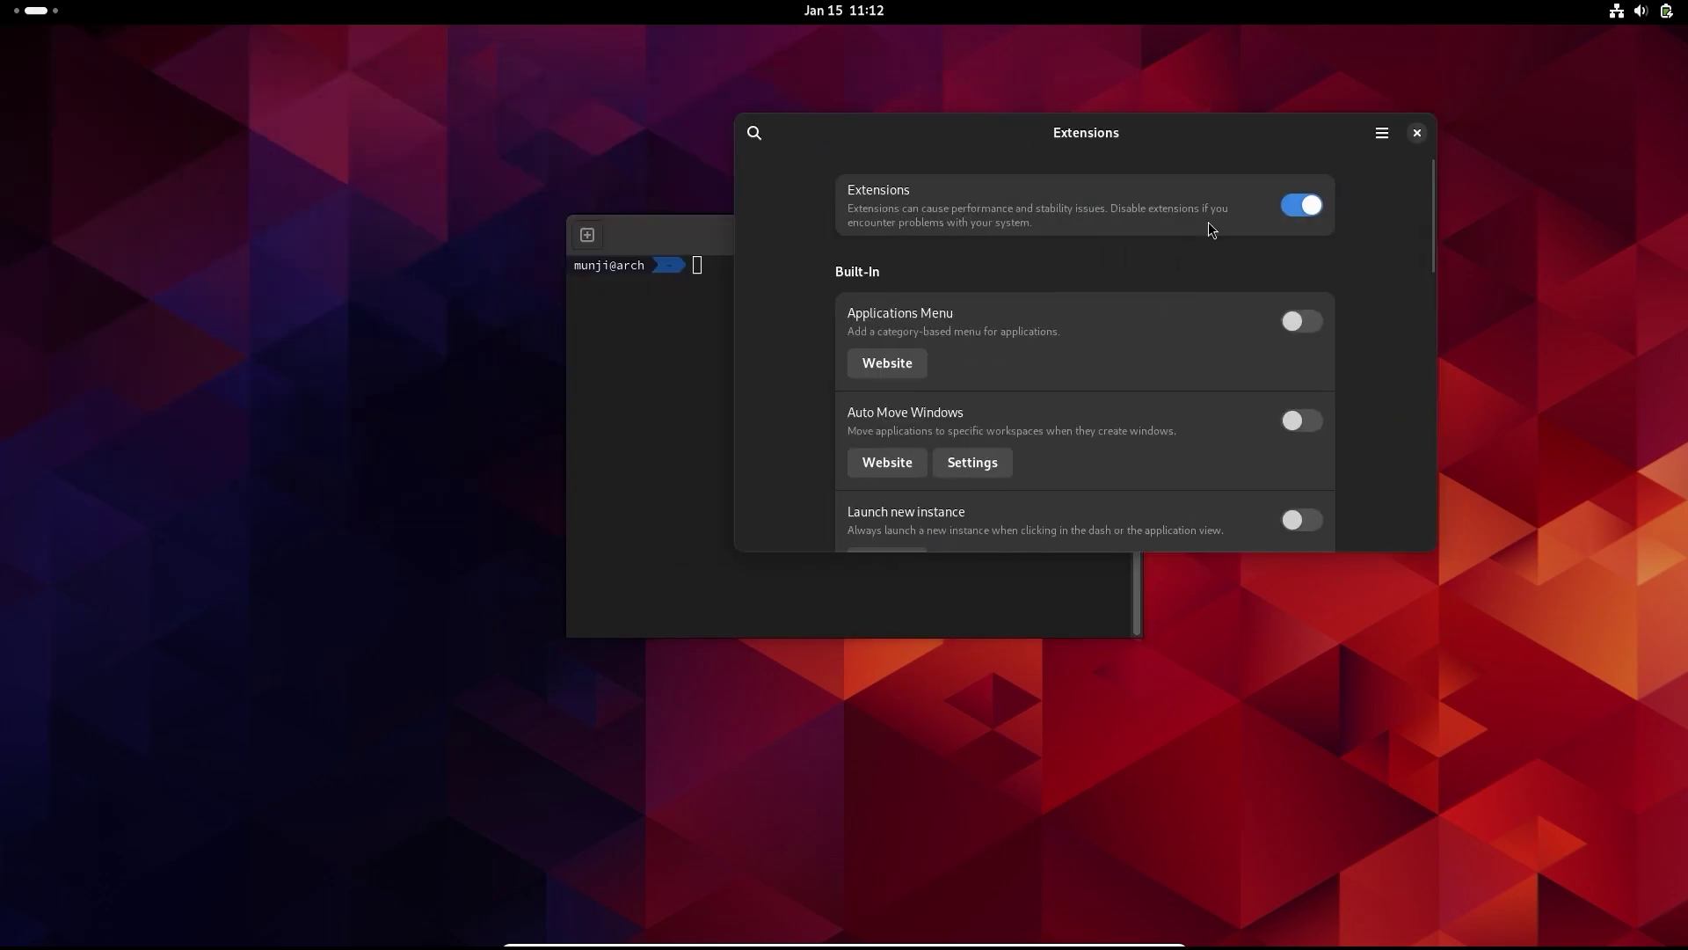
scroll(1009, 329, "down", 5)
scroll(1011, 333, "down", 6)
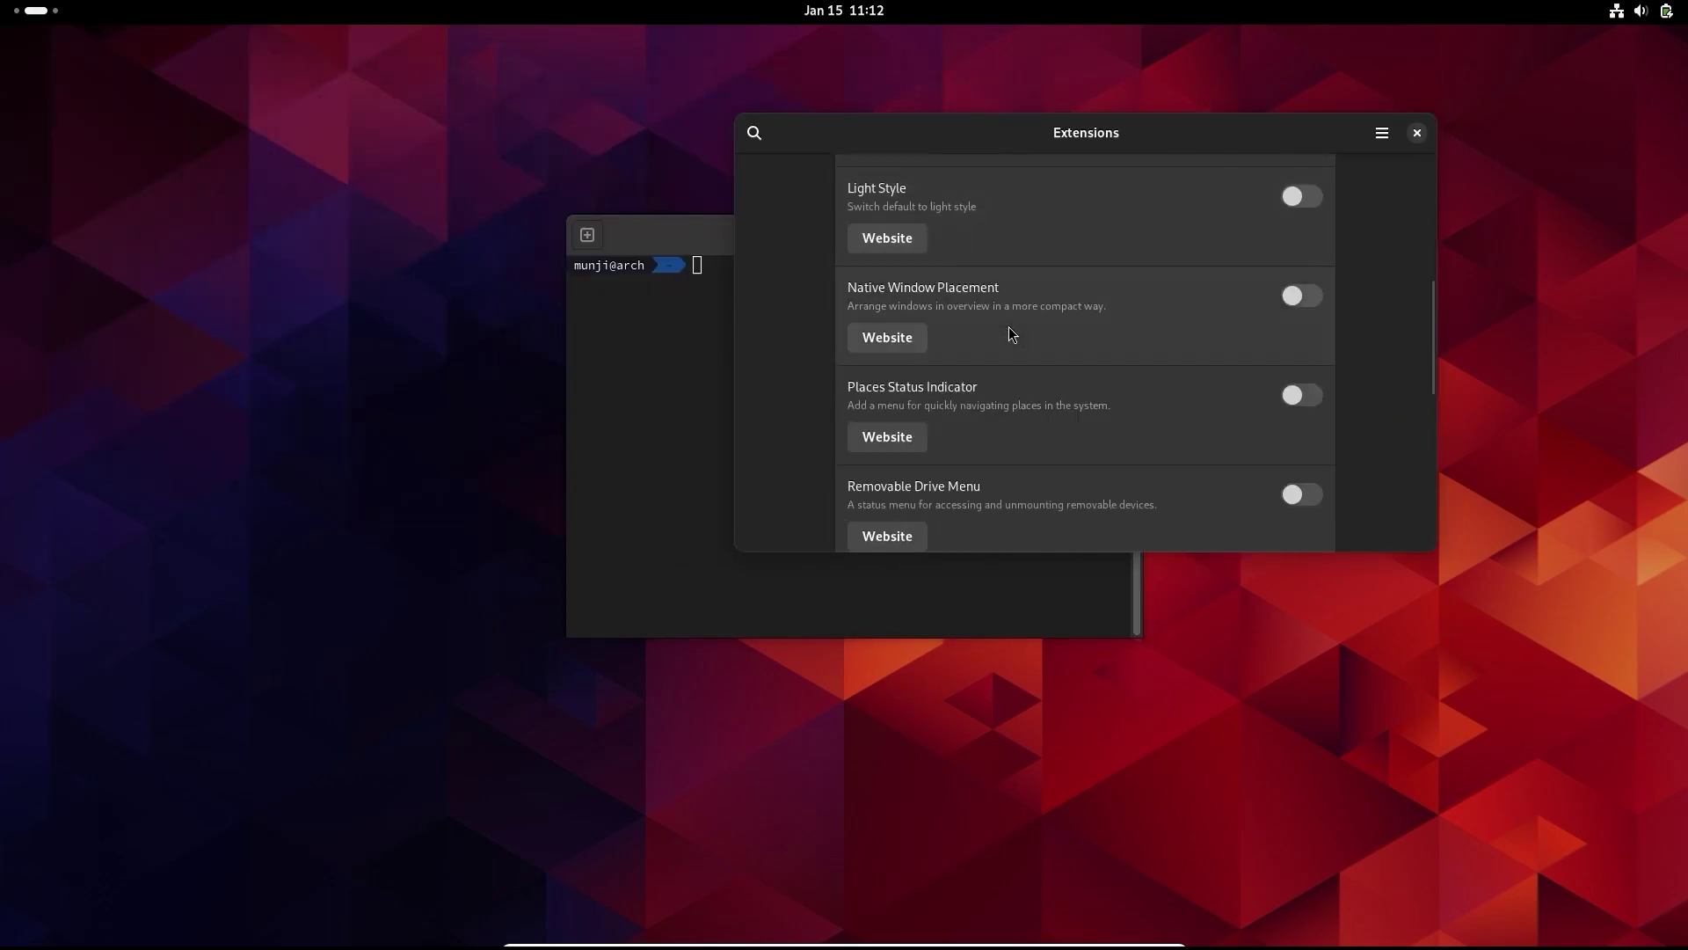
scroll(1010, 325, "down", 3)
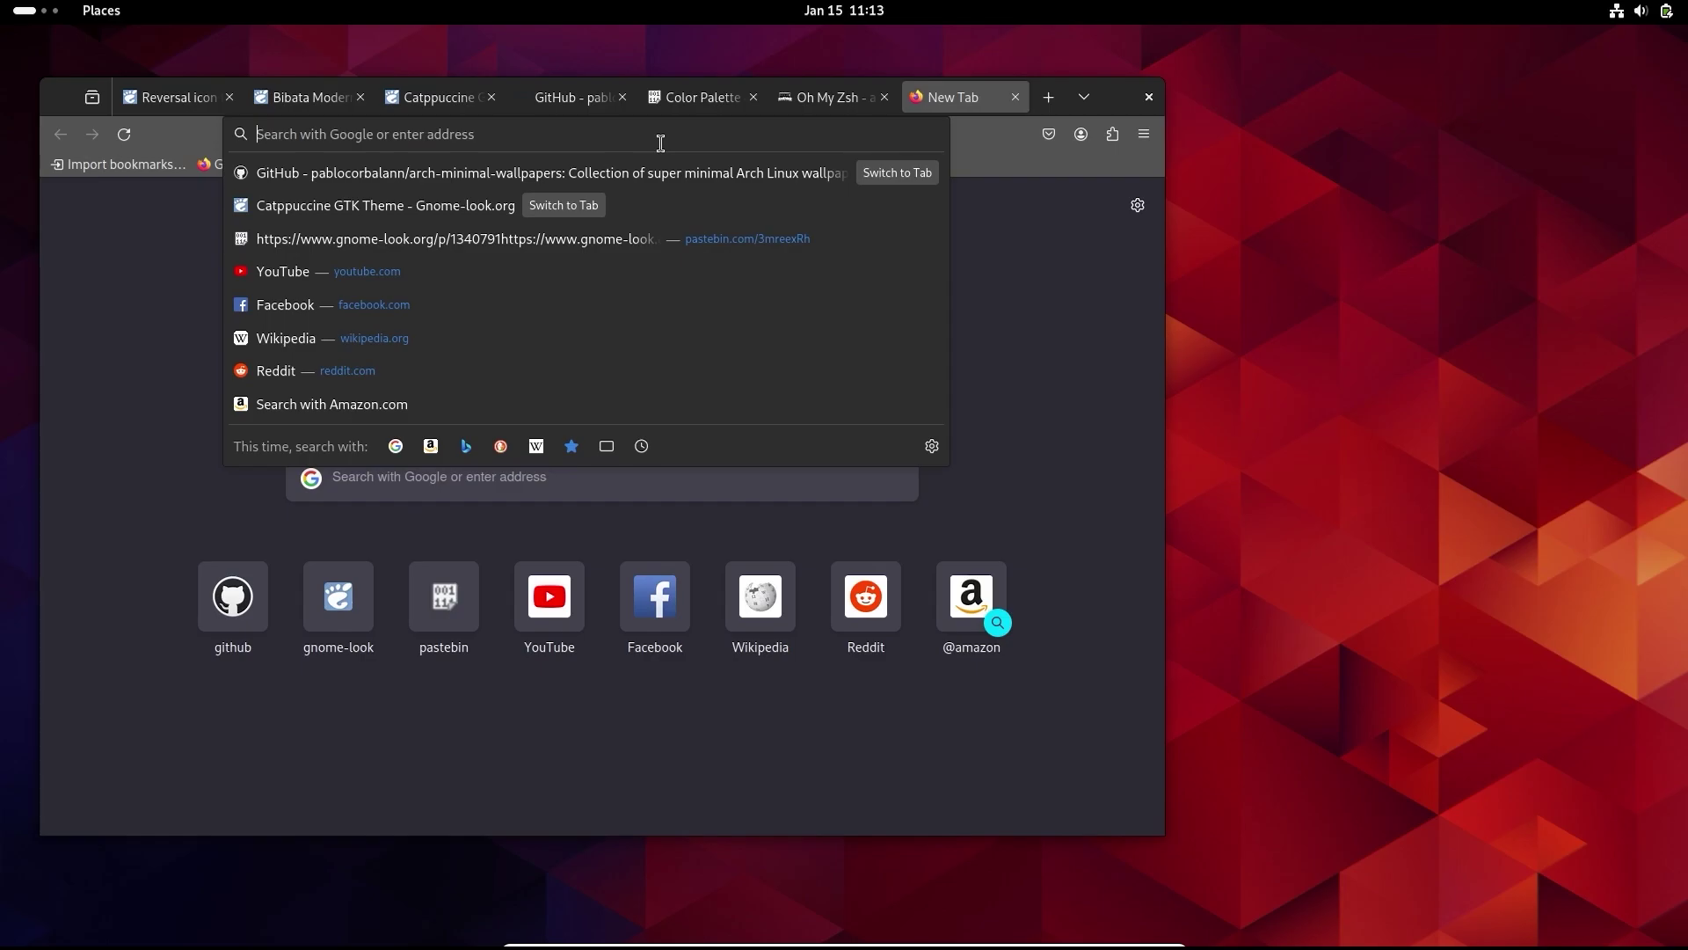
- Search Google for 'gnome extensions' and open extensions.gnome.org
type("gnome ex")
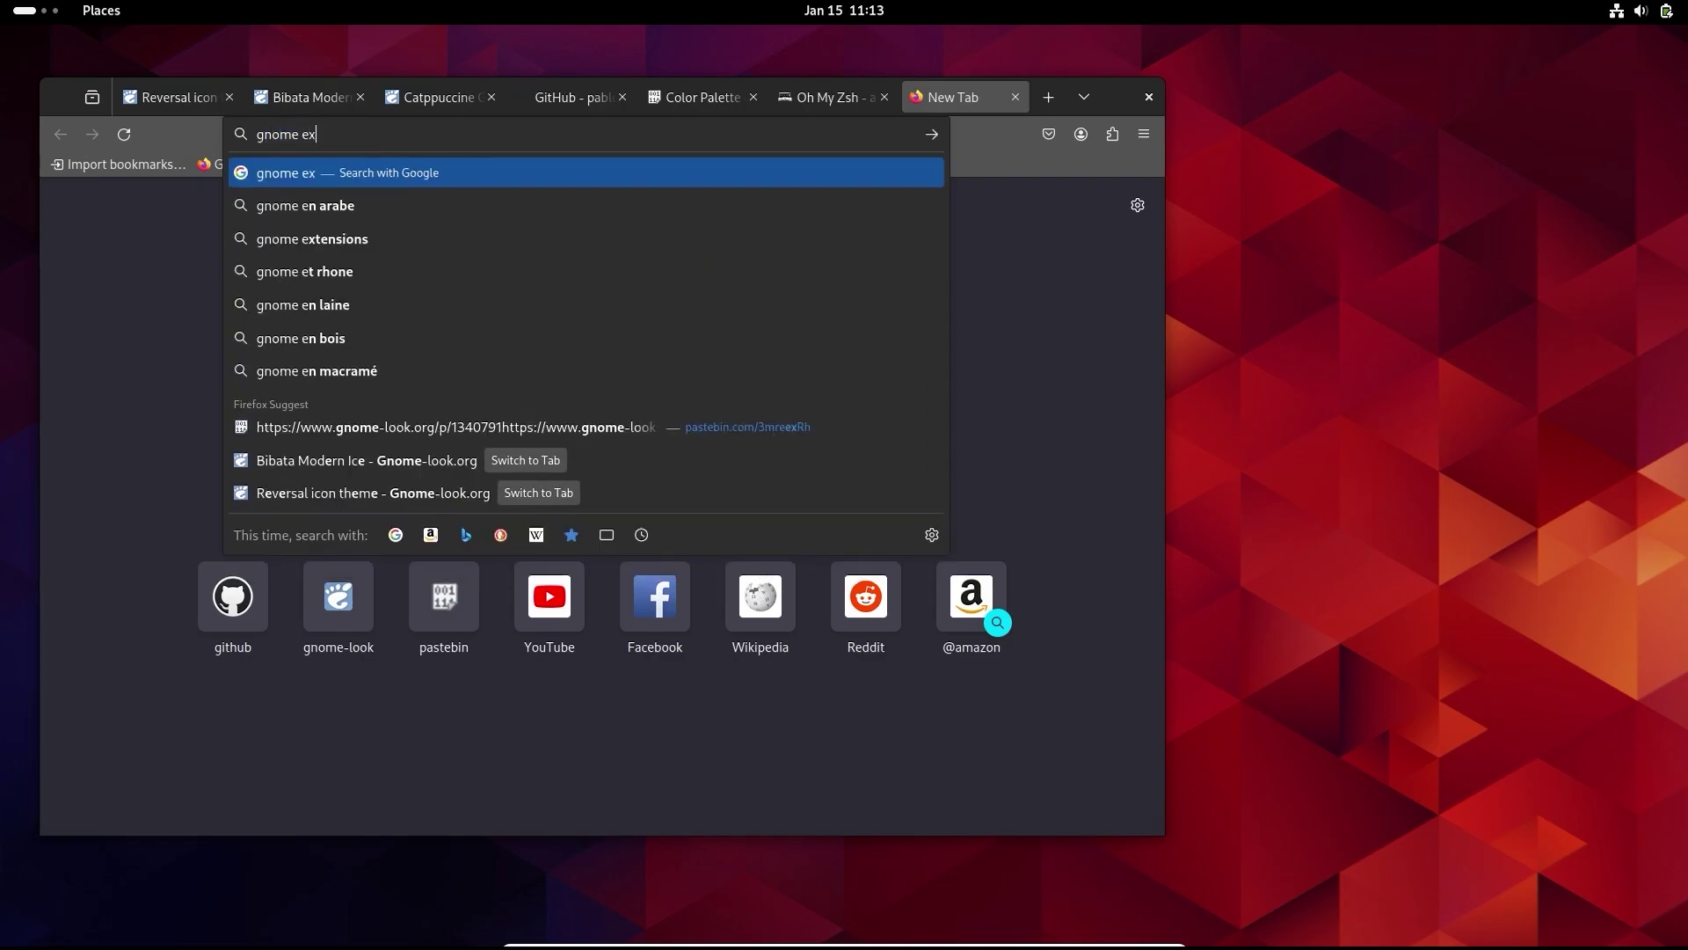
type("tensions")
key("Return")
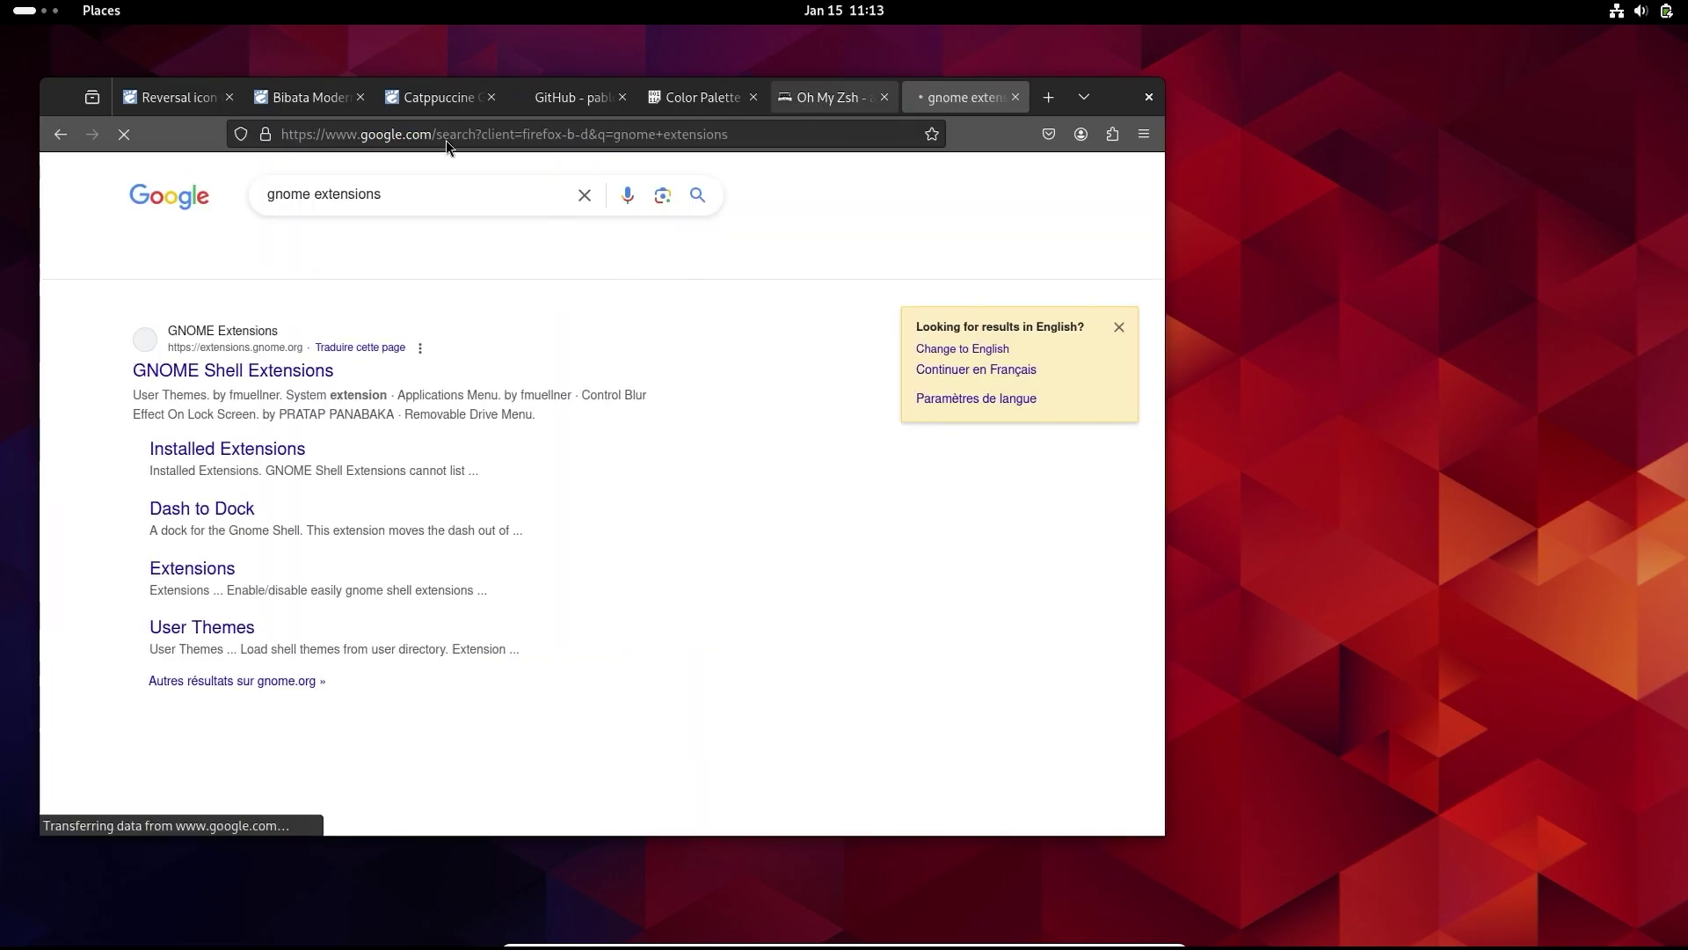
left_click(273, 373)
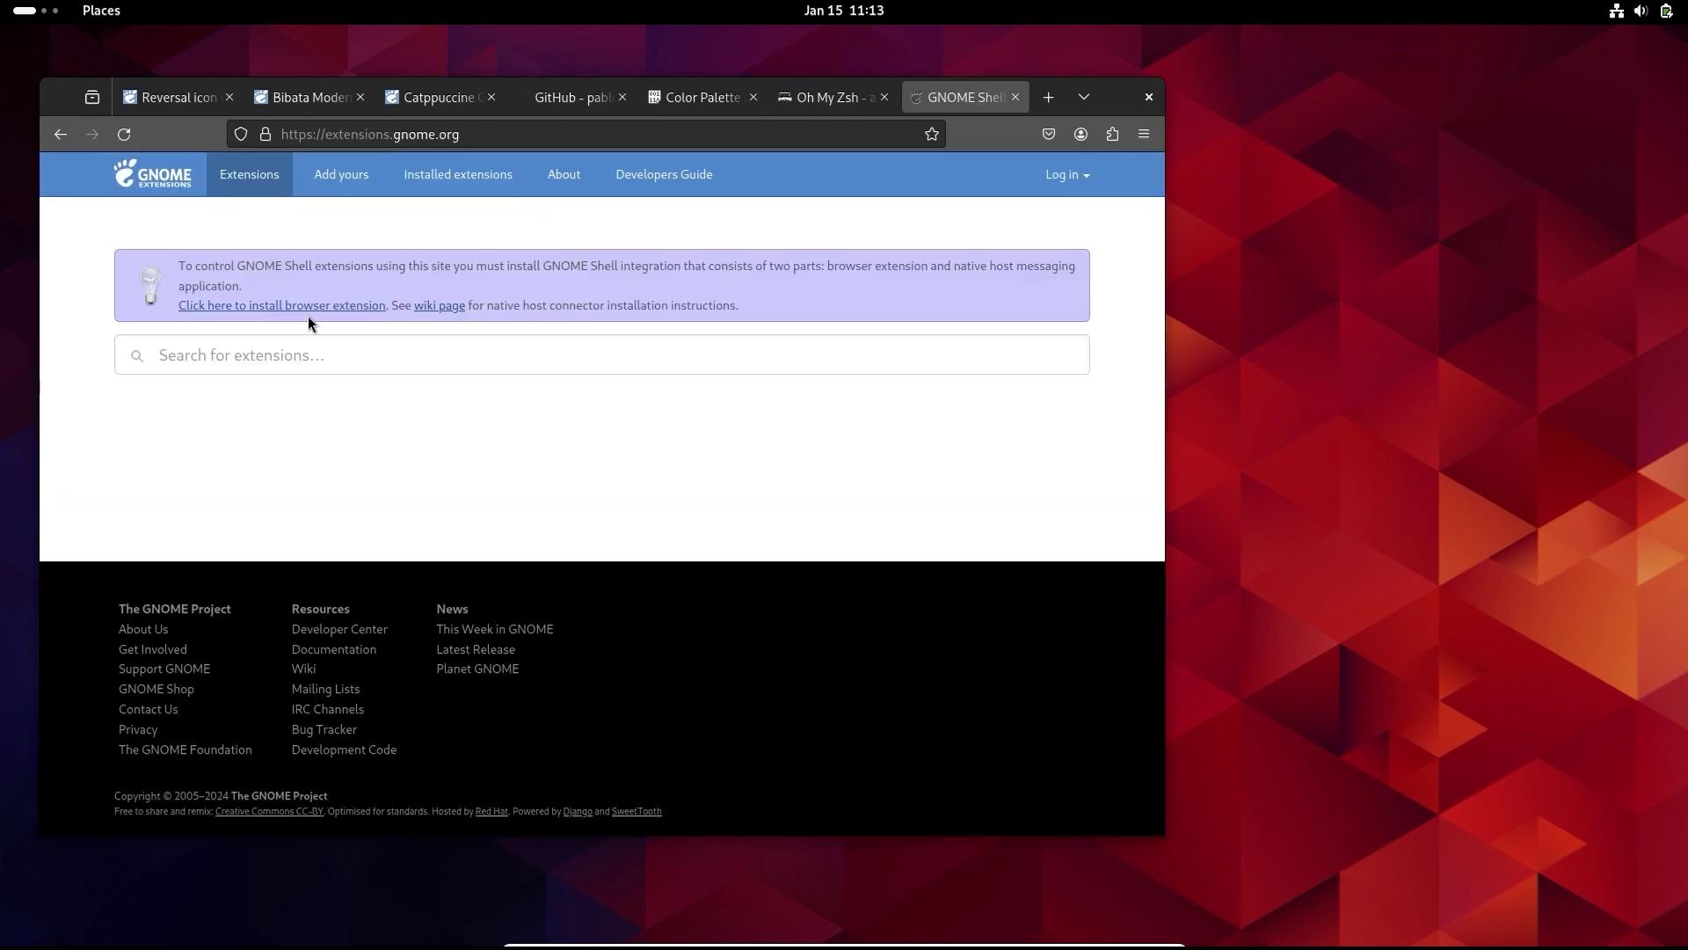
- Add the GNOME Shell integration add-on to Firefox, approve its permissions, and reload the site
left_click(301, 308)
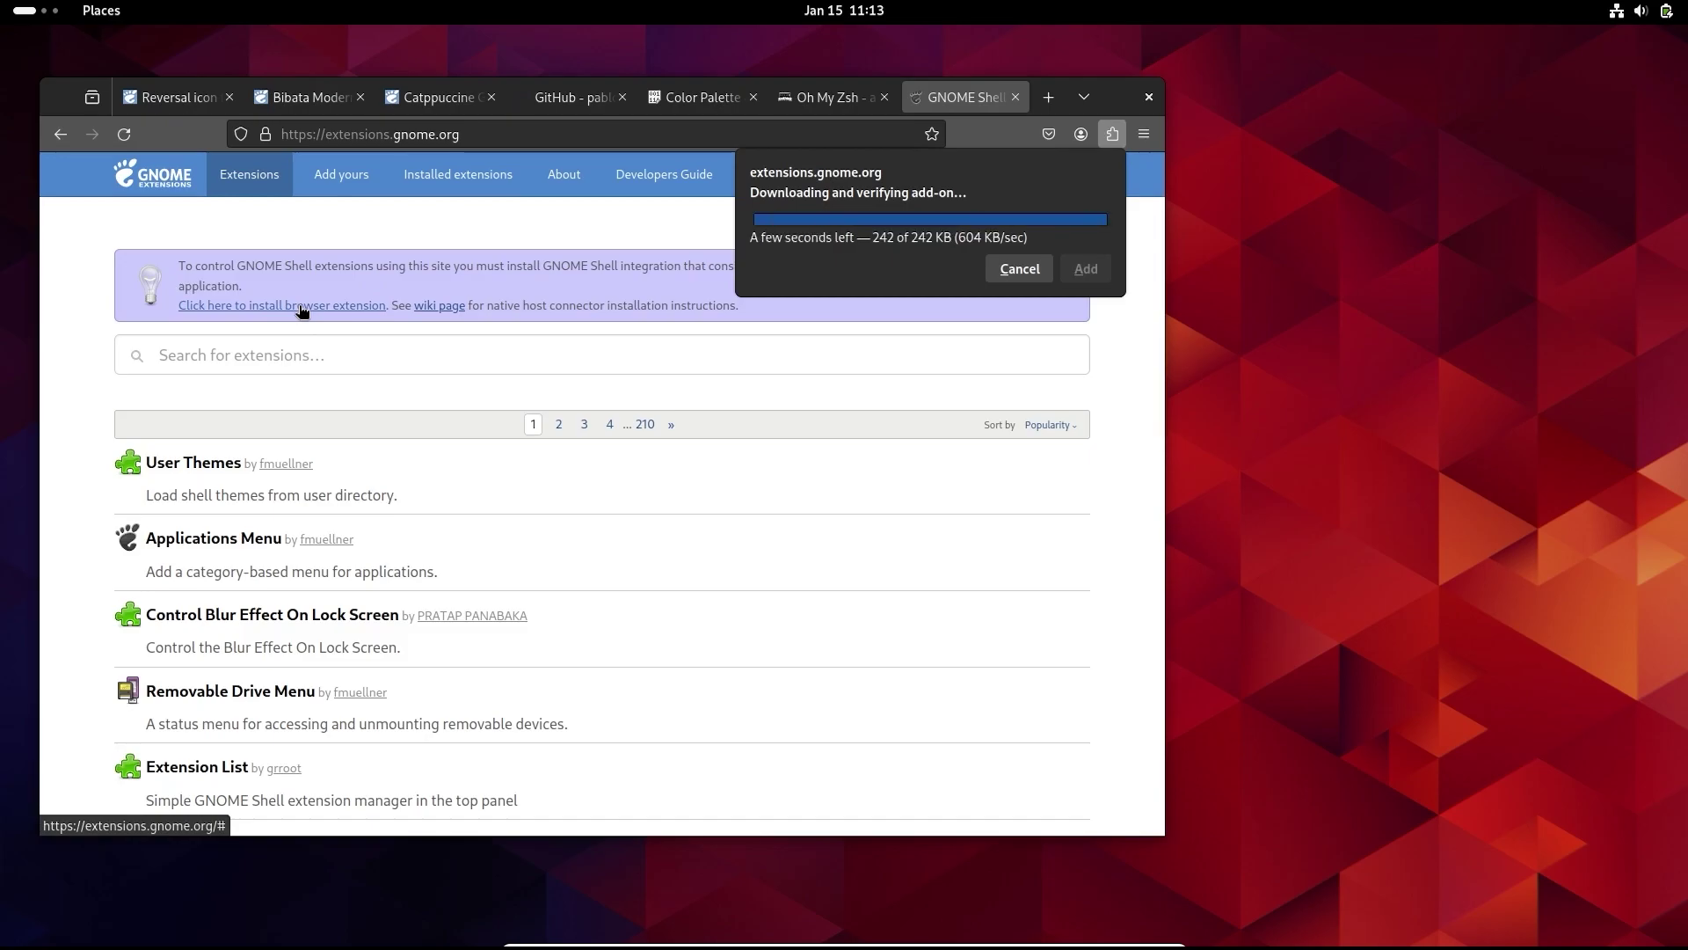
left_click(994, 286)
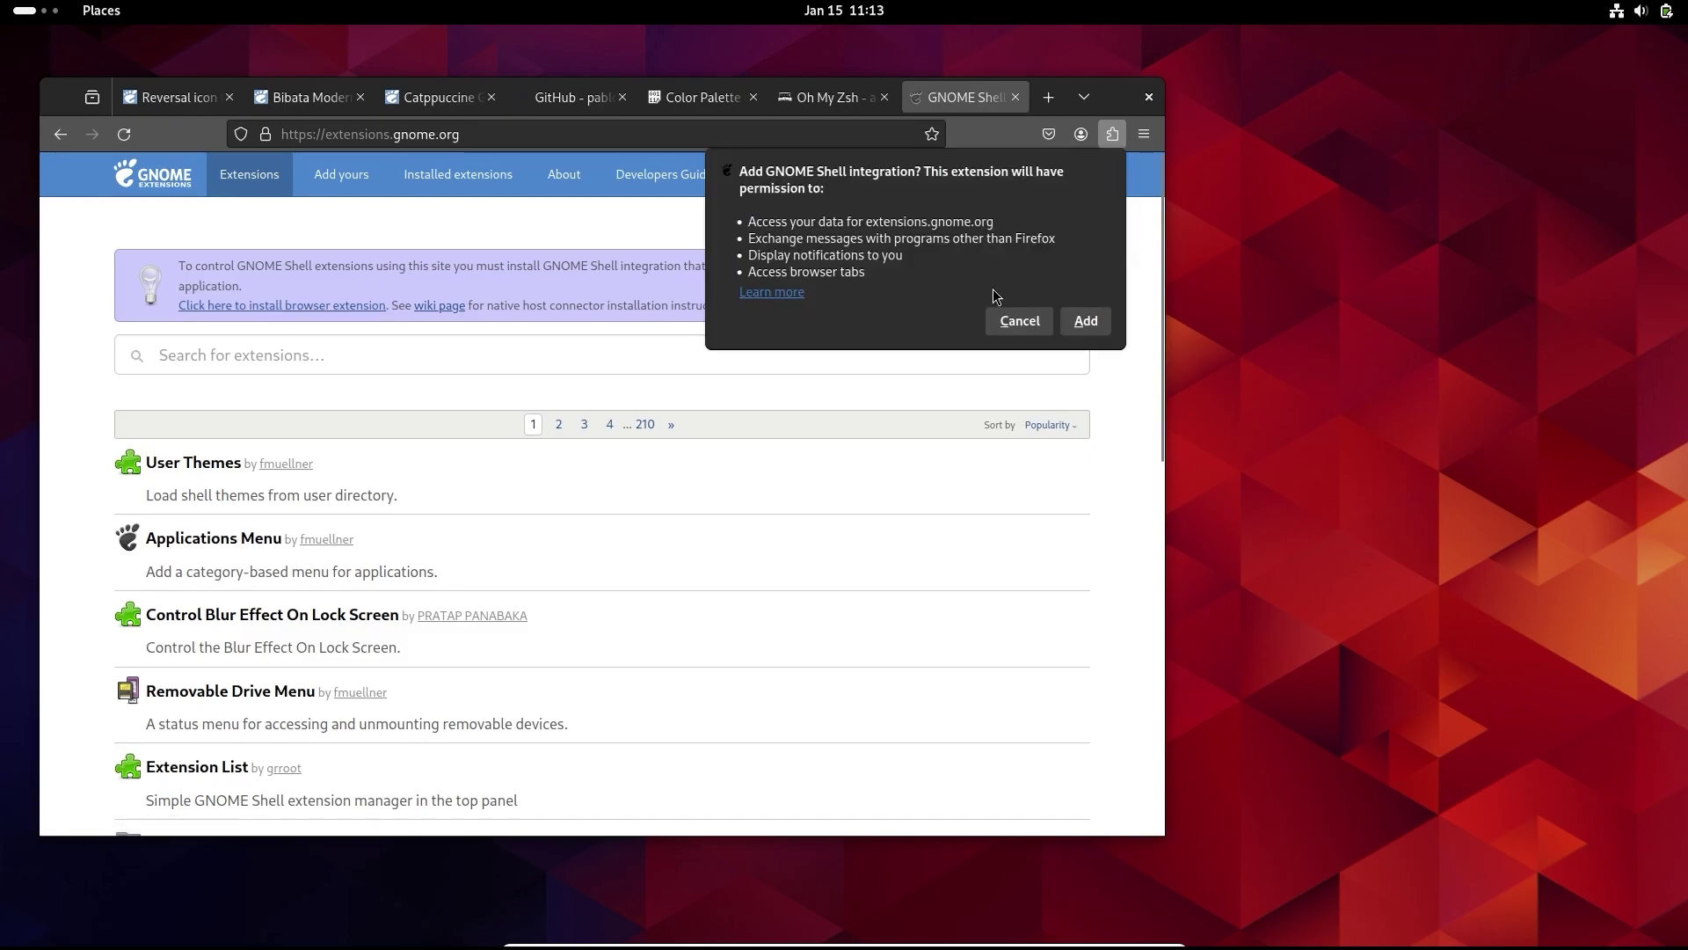
left_click(1072, 320)
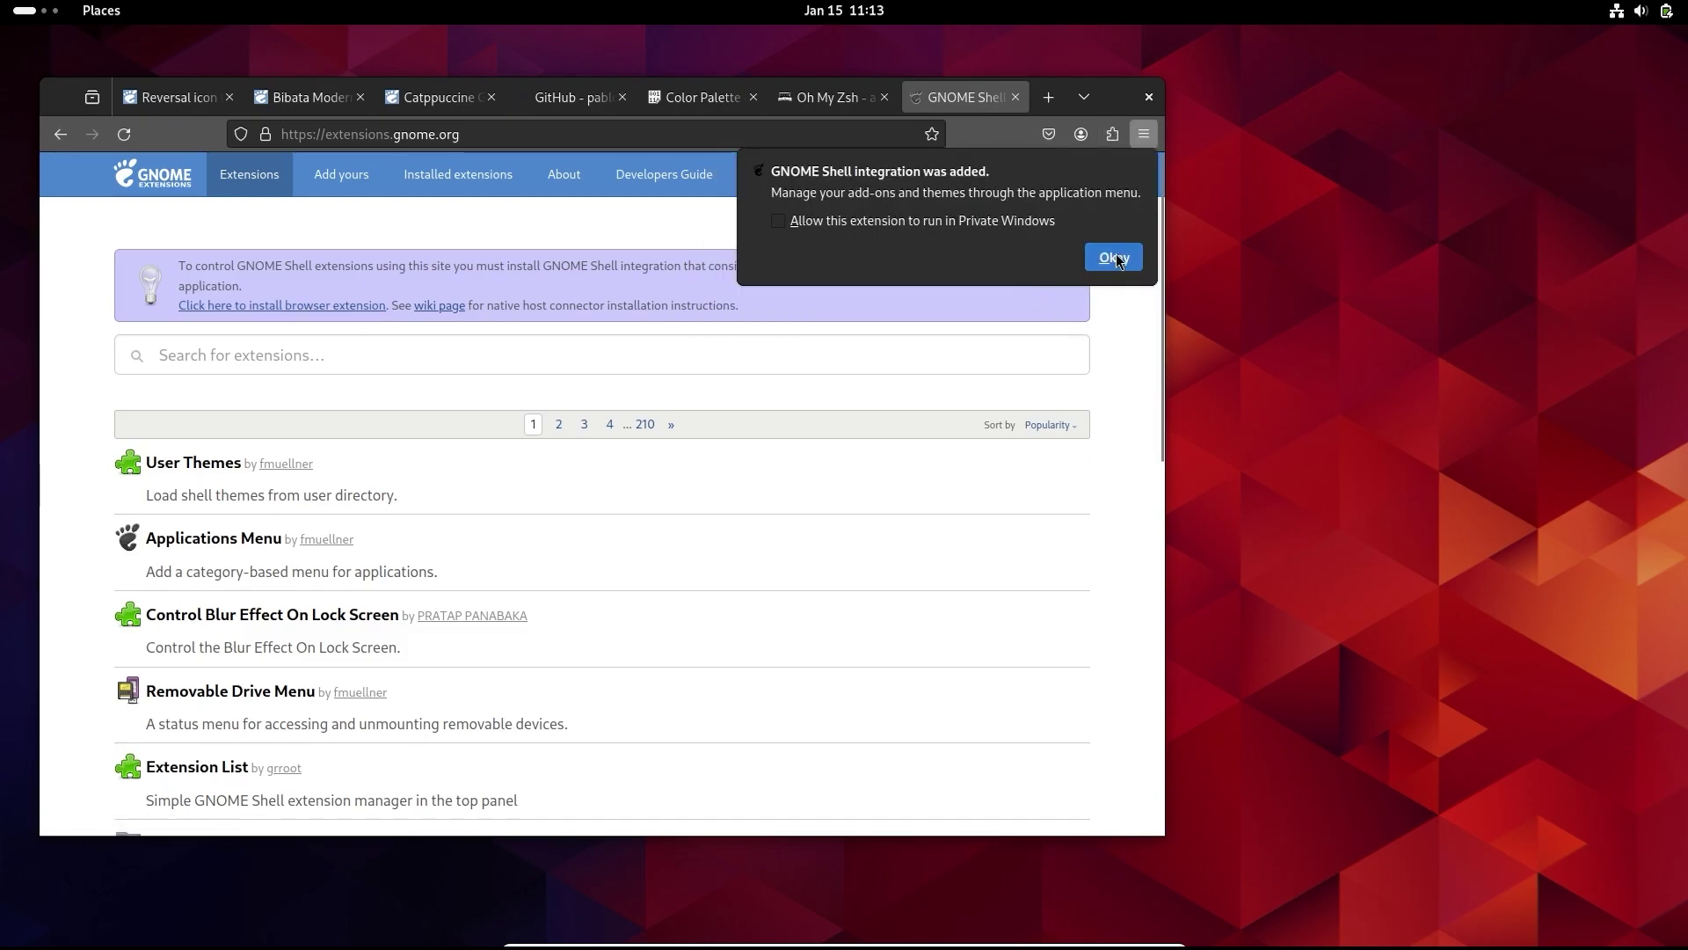
left_click(1114, 256)
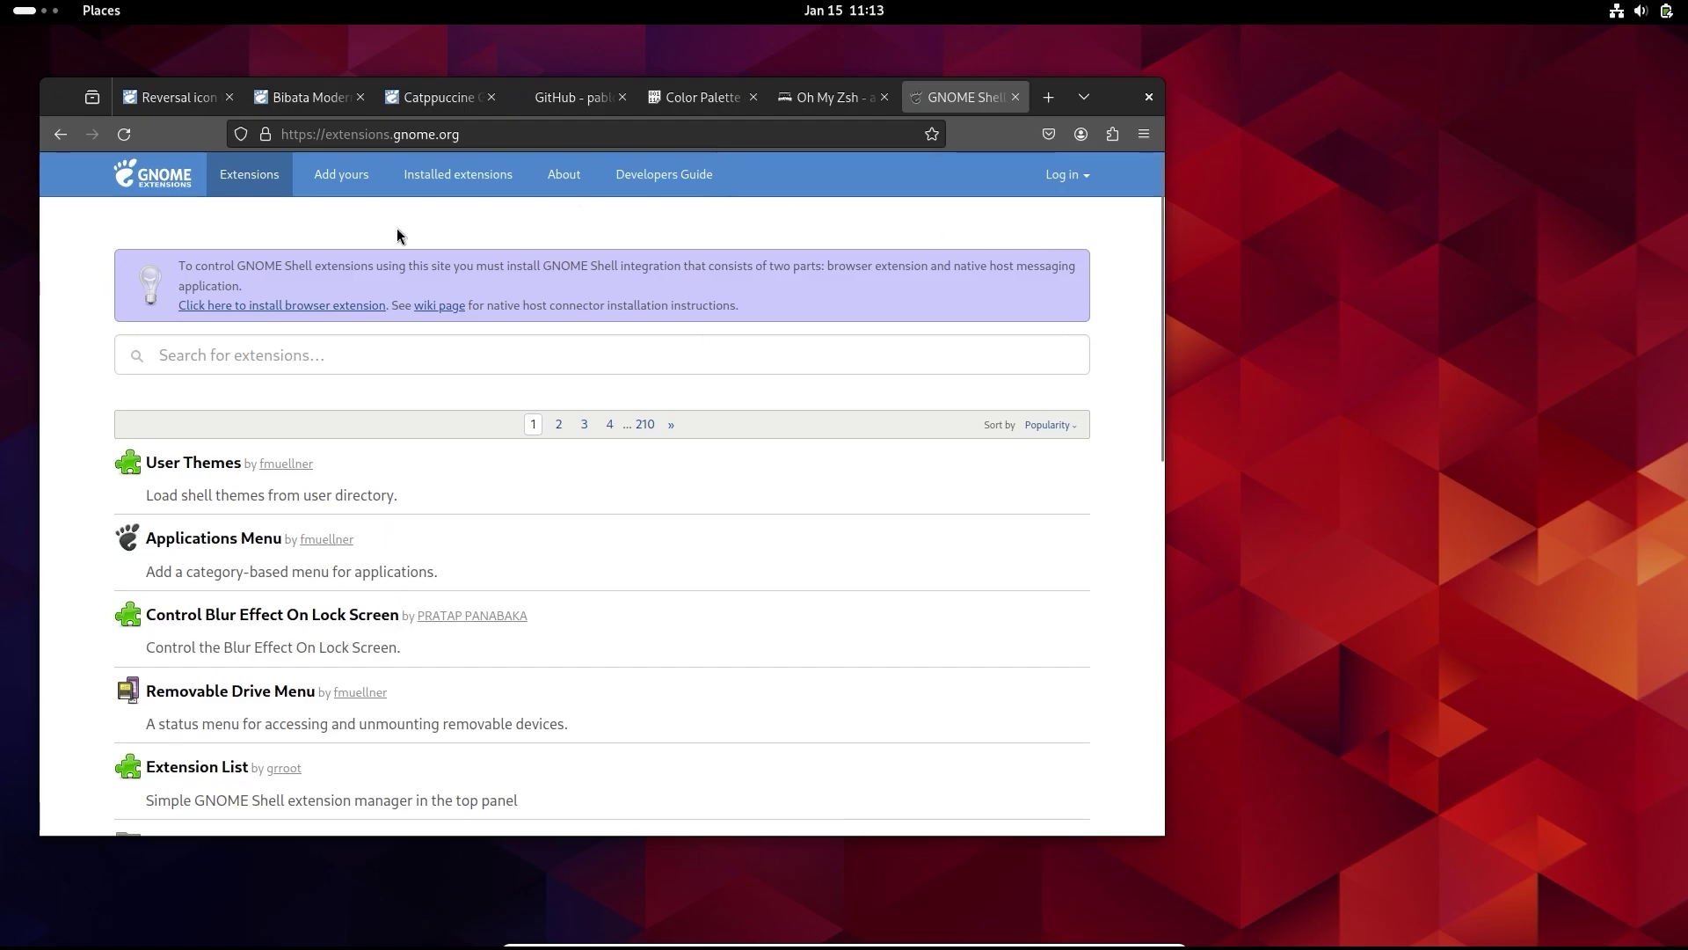
left_click(140, 186)
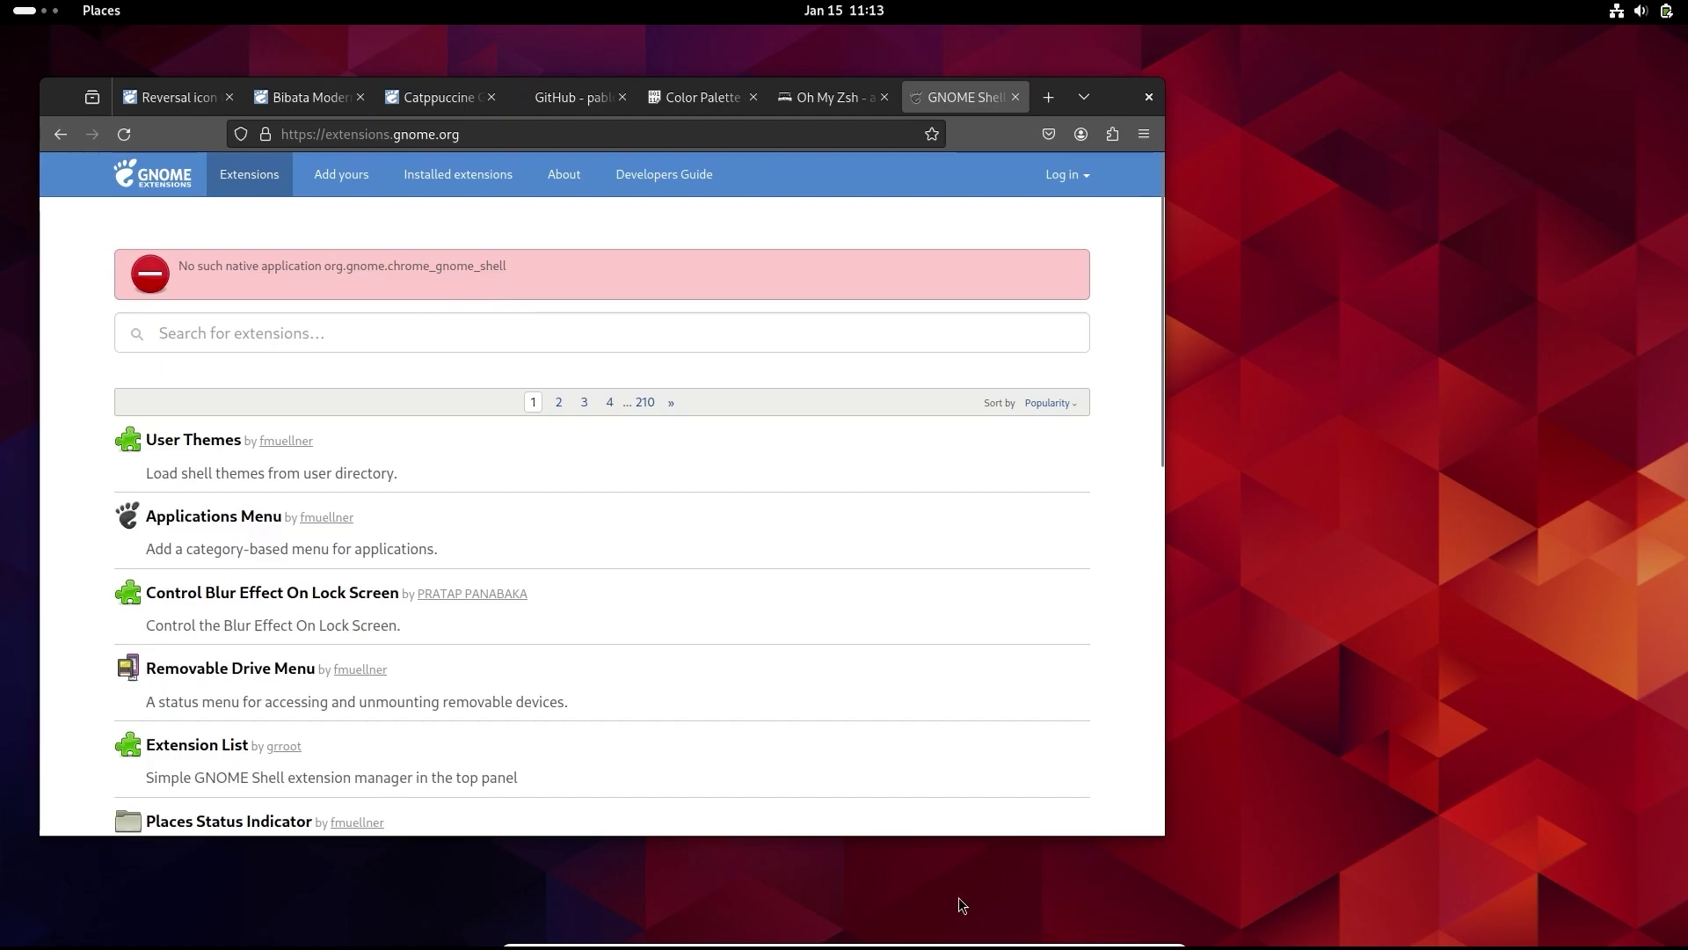
- Run the pasted yay installation commands in the terminal, entering the sudo password
key("super+Page_Down")
type("sudo pacman -S --needed base-devel git git clone https://aur.archlinux.org/yay-git.git cd yay makepkg -si")
key("Return")
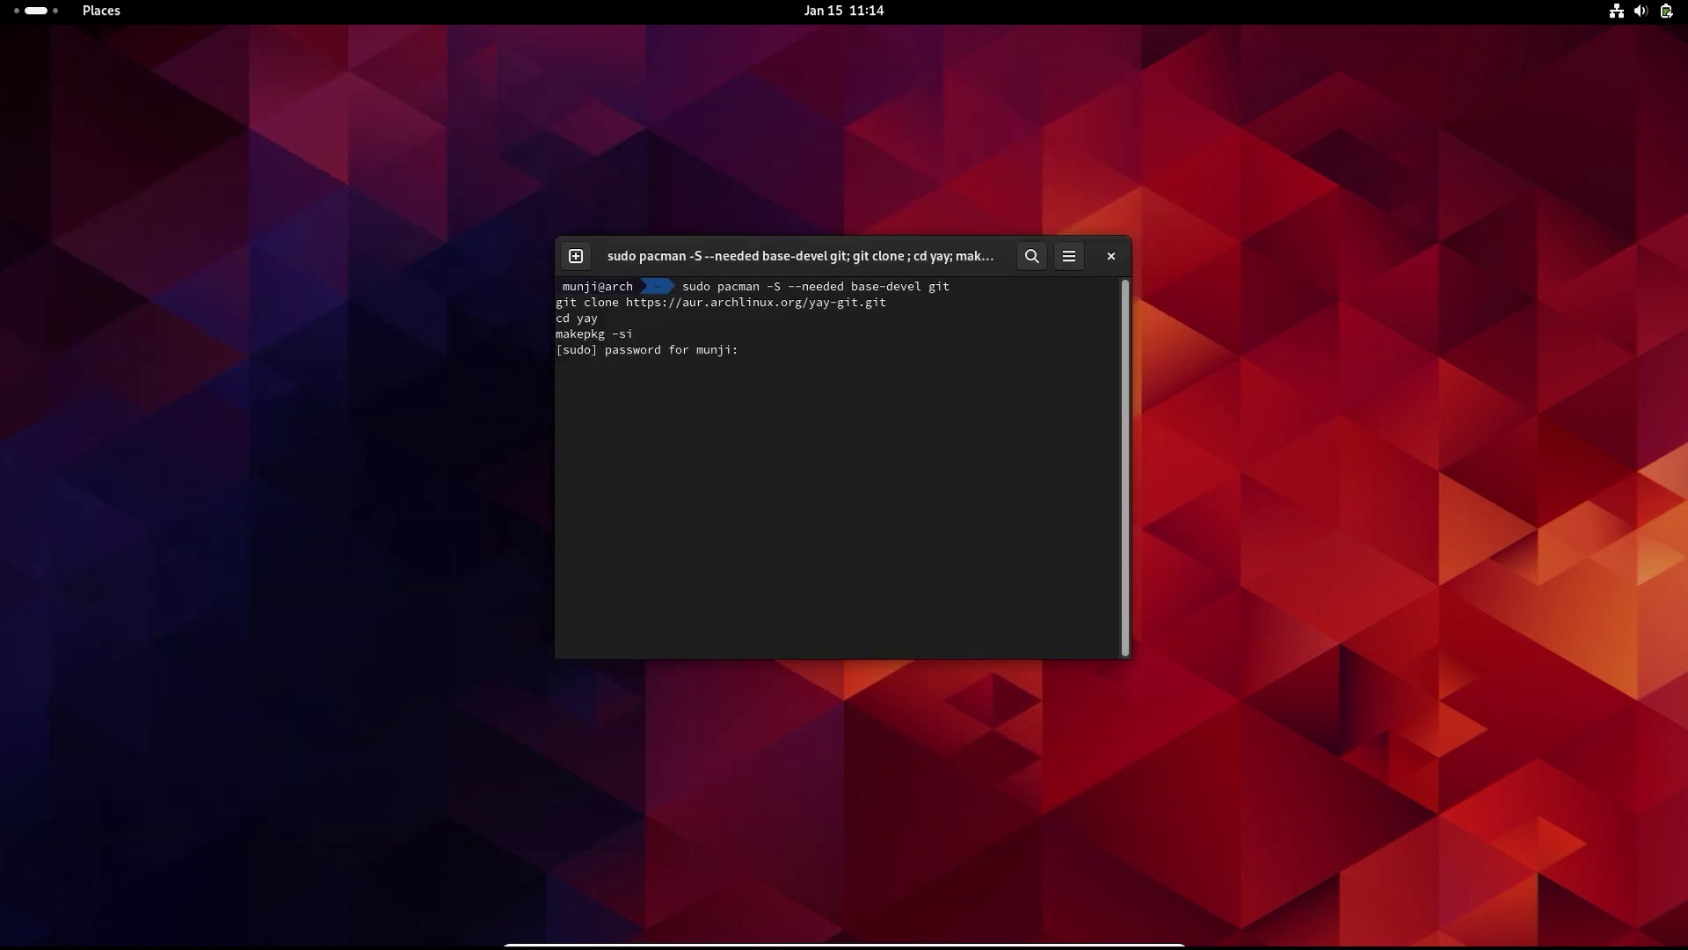
key("Return")
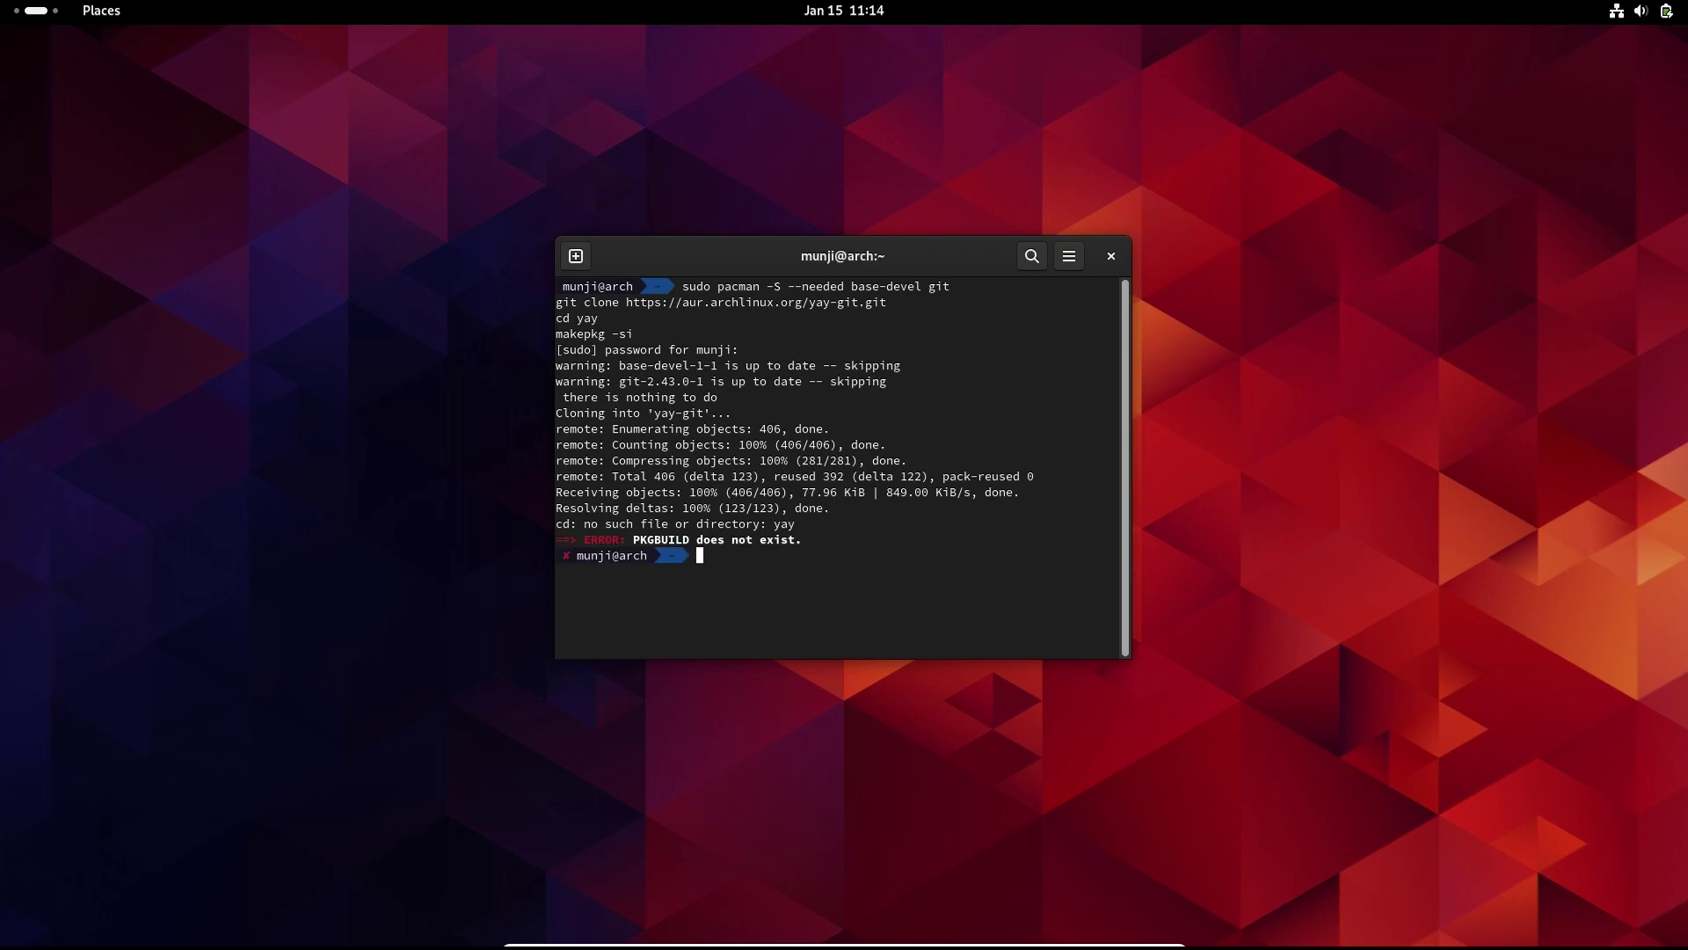
type("sudo pacman -S --needed base-devel git git clone https://aur.archlinux.org/yay-git.git cd yay makepkg -si")
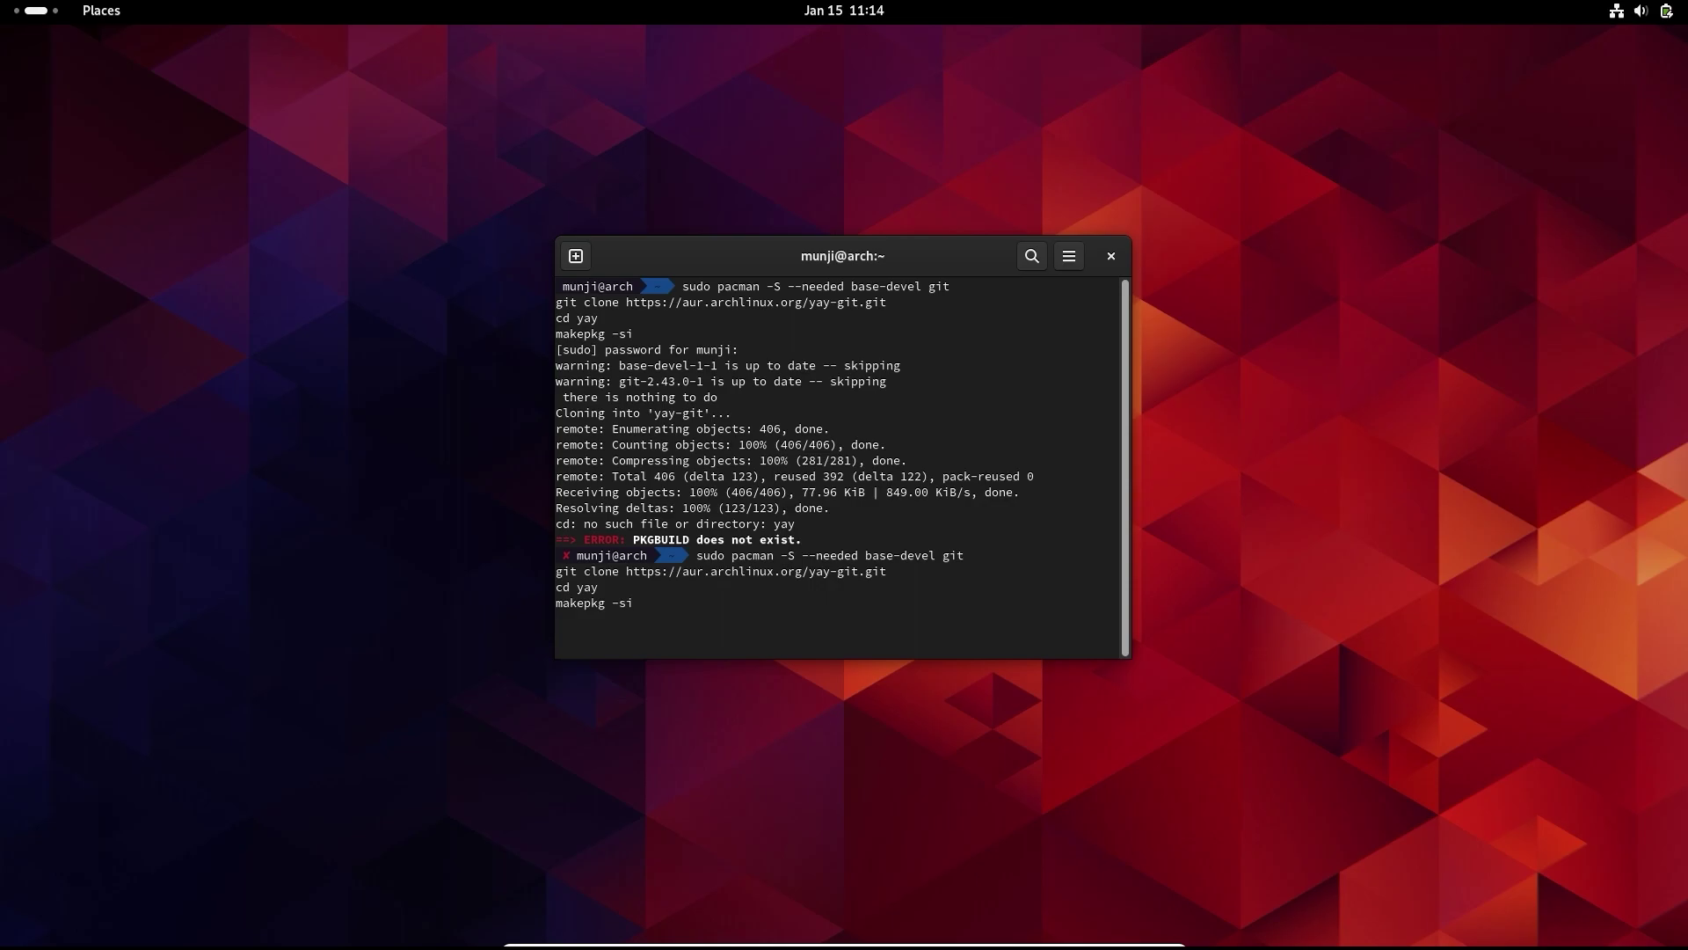
key("ctrl+c")
- Enter the yay-git folder and build and install yay with makepkg -si
type("cd yay")
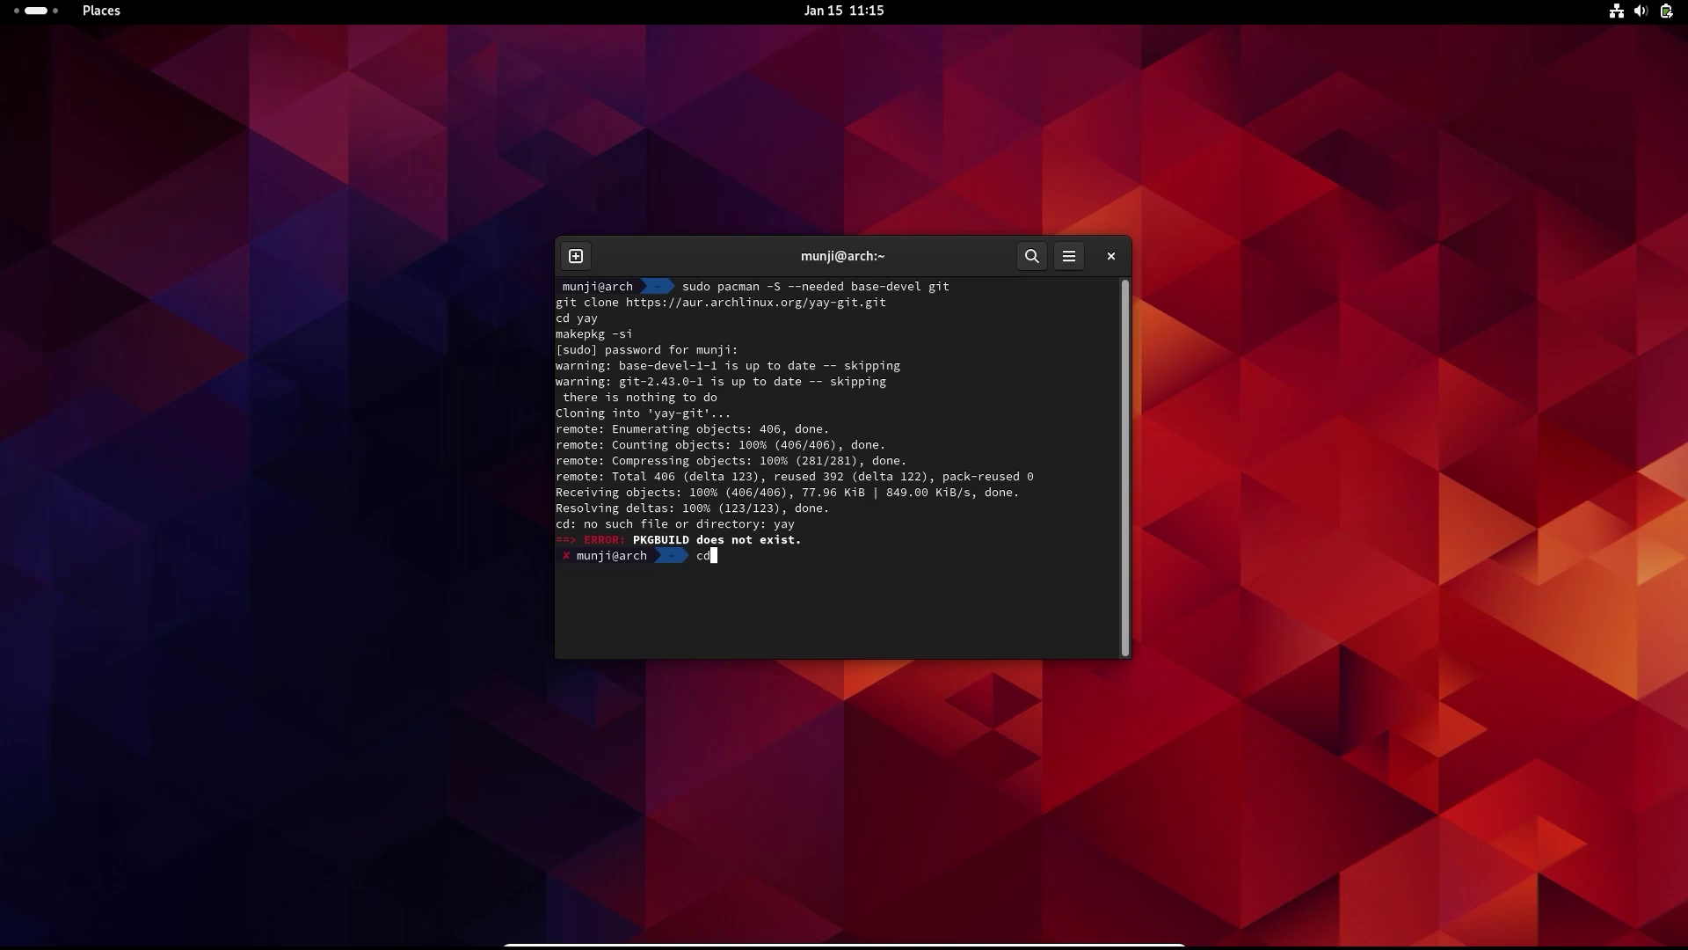
key("Tab")
key("Return")
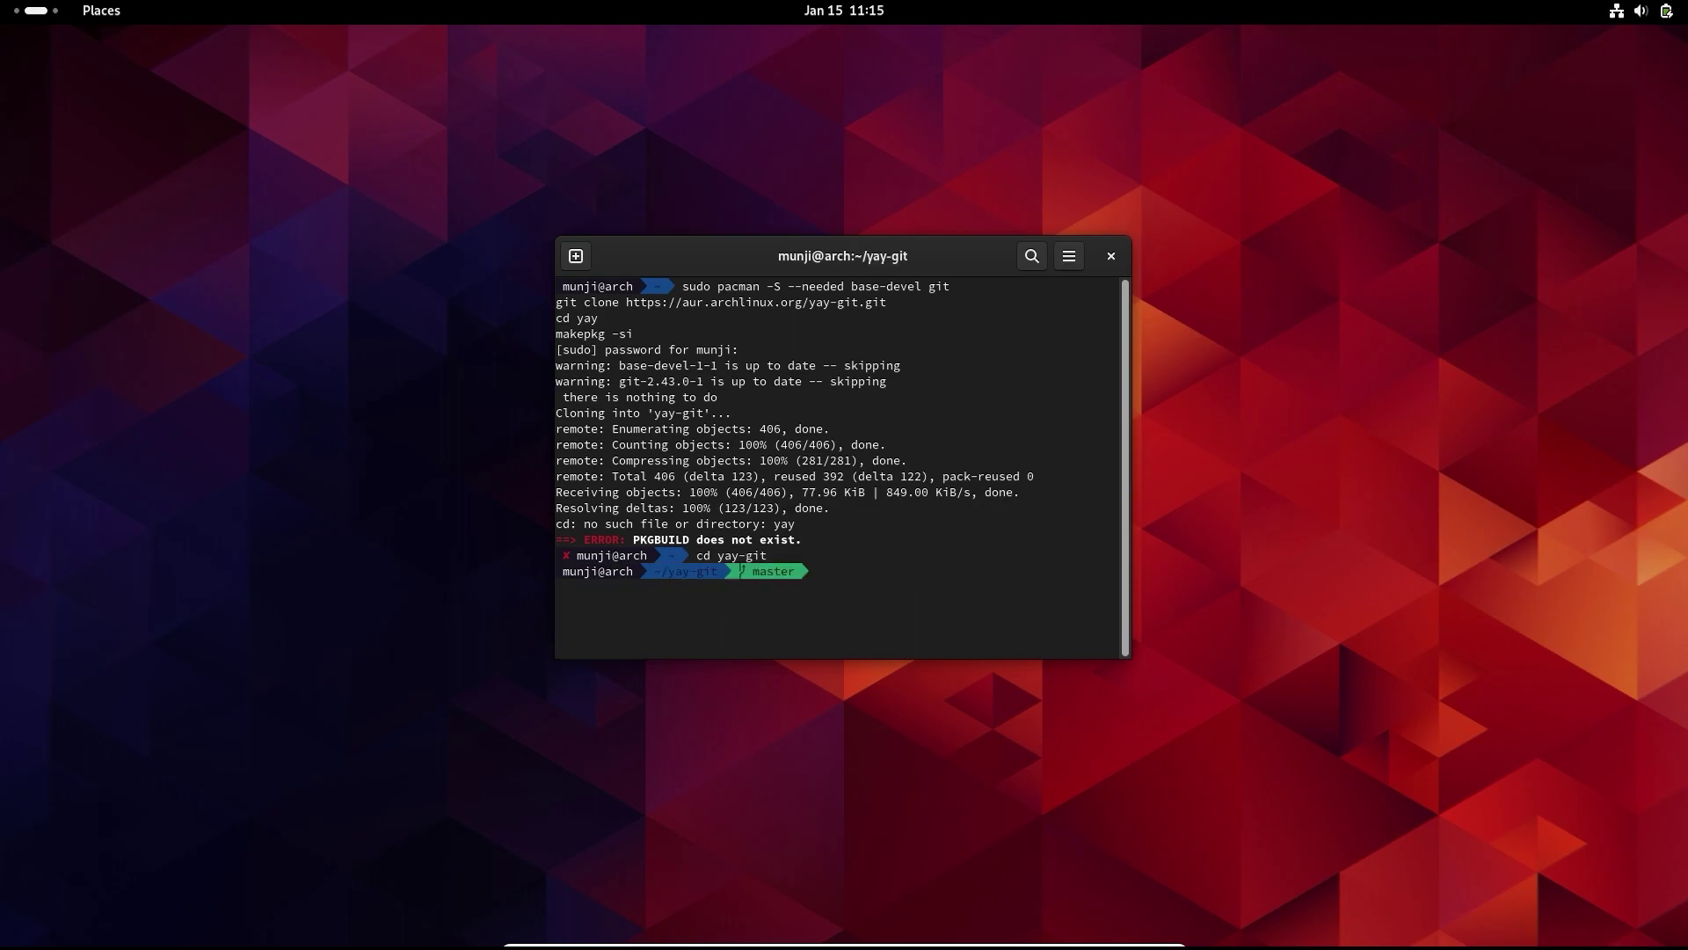
type("ls")
key("Return")
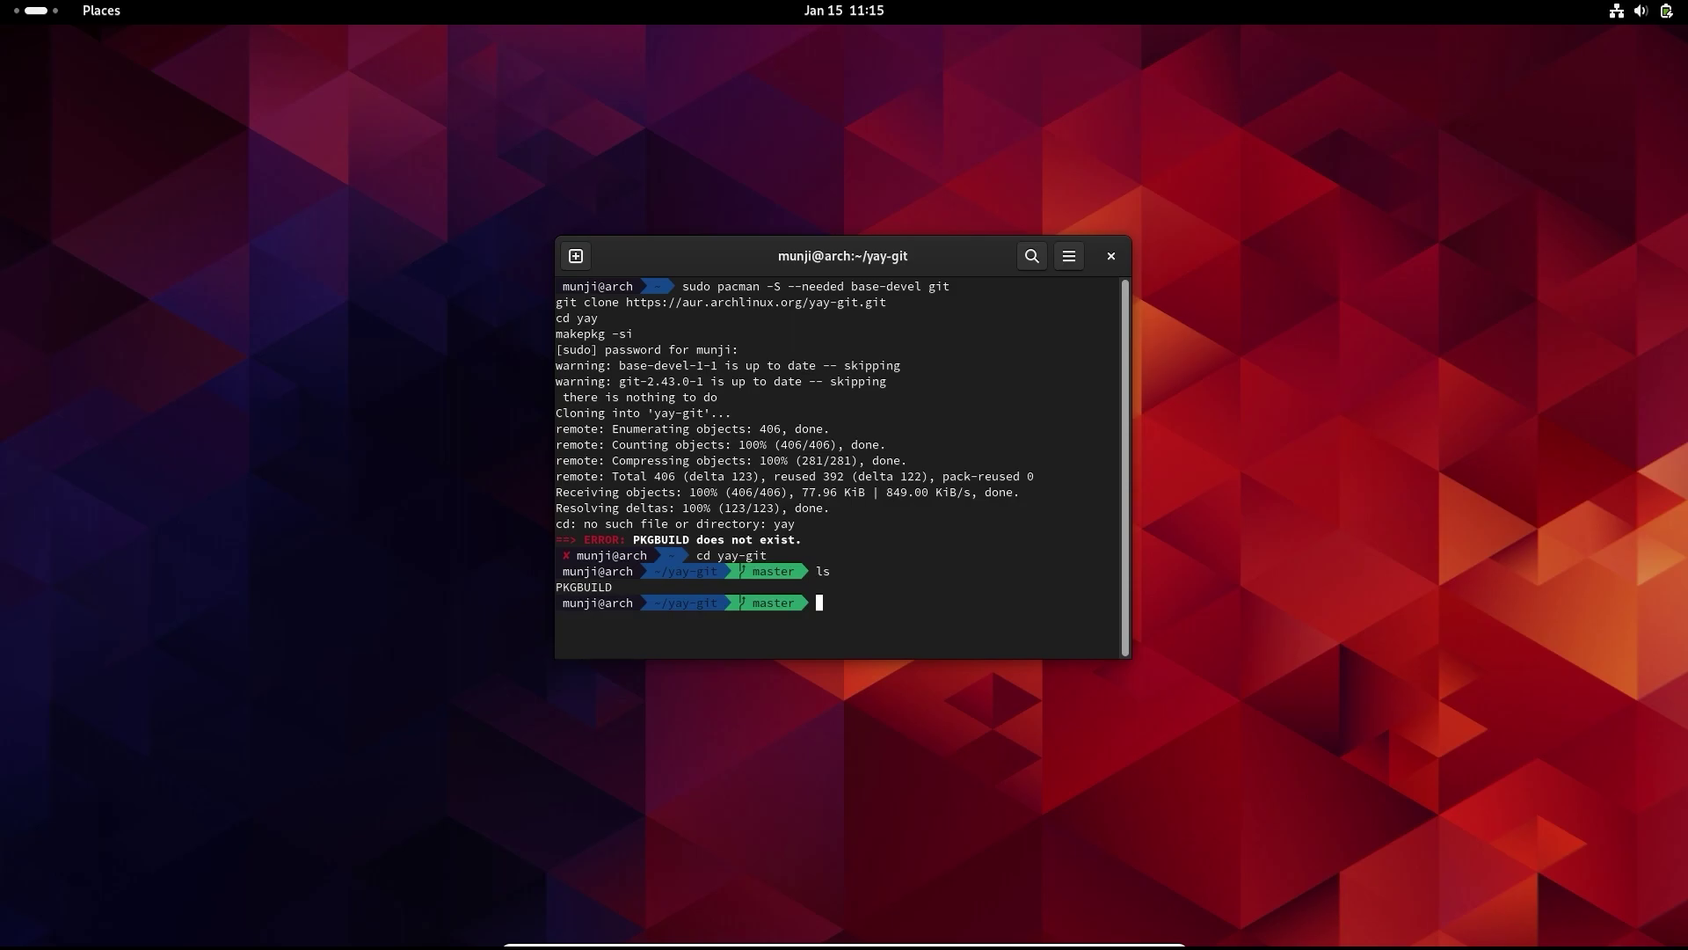
type("makepkg -si")
key("Return")
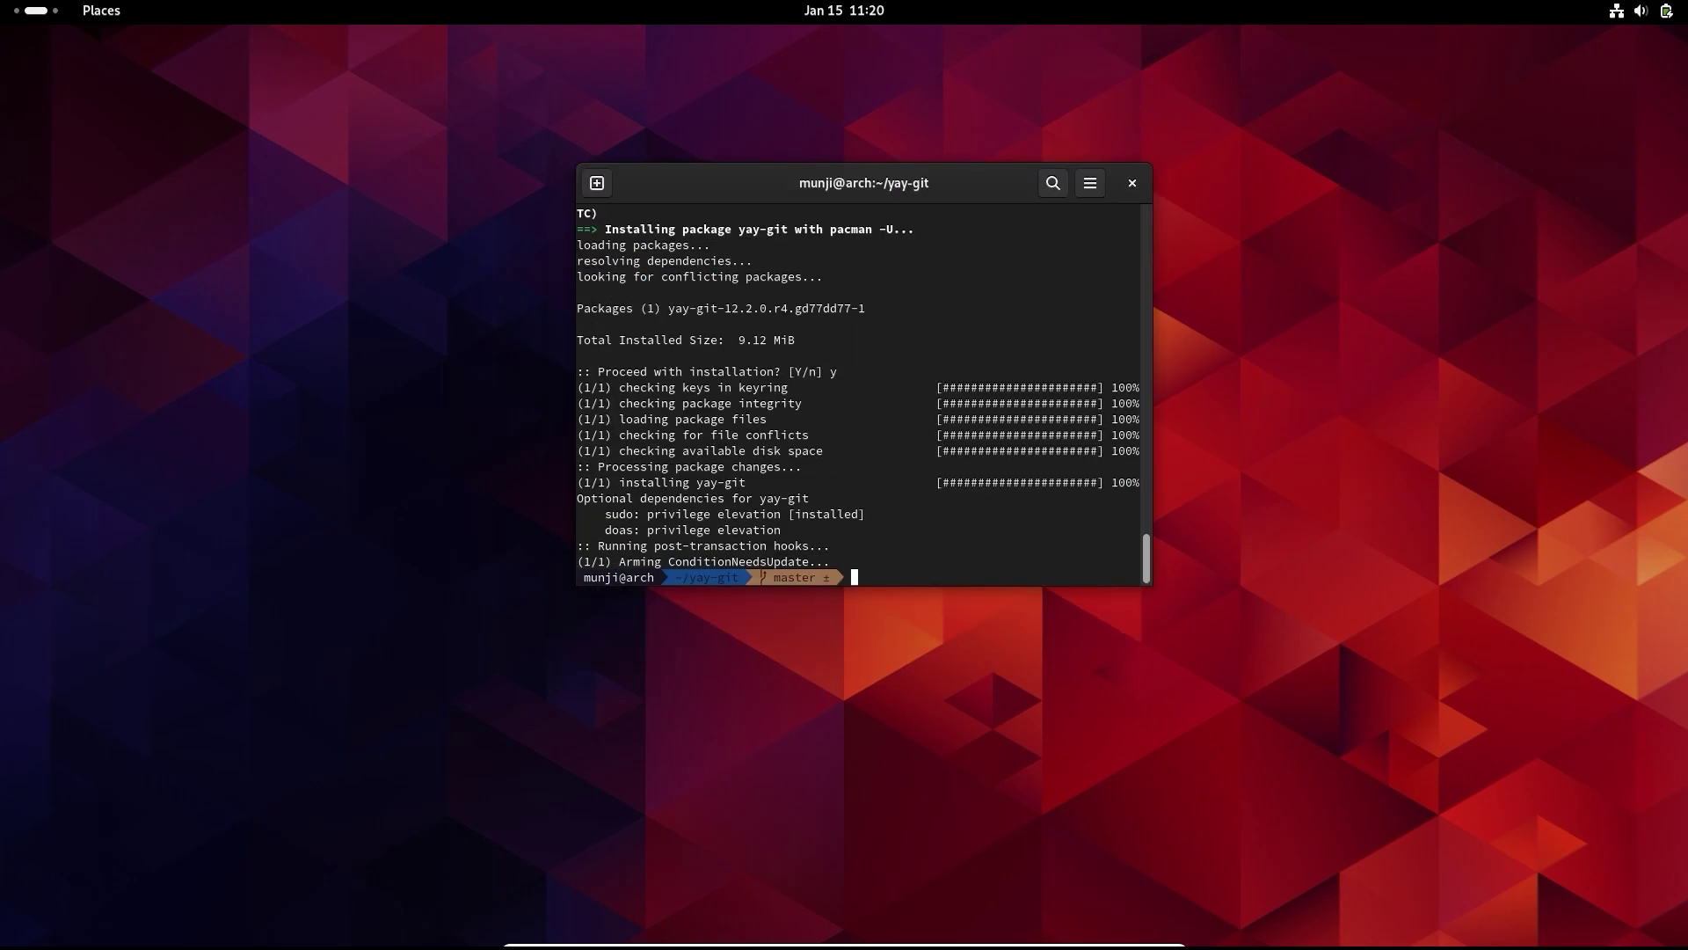
- Sync databases with yay -Sy and install google-chrome with yay -S google-chrome
type("yay -Sy")
key("Return")
key("ctrl+l")
type("yay -S google-chrome")
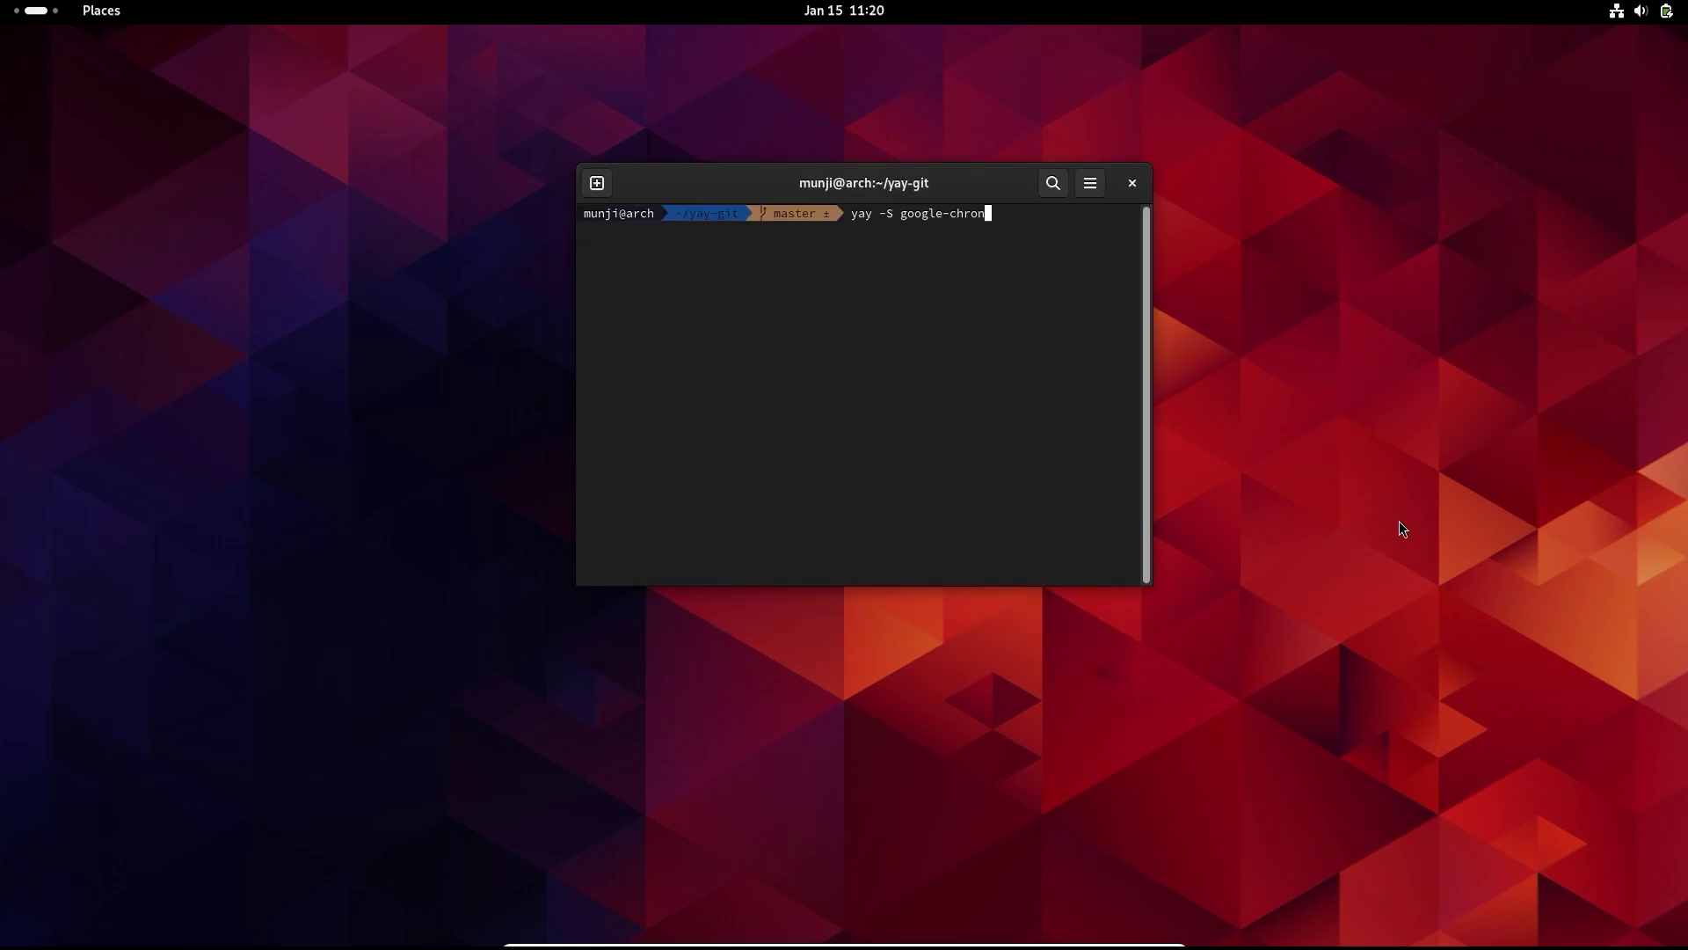
key("Return")
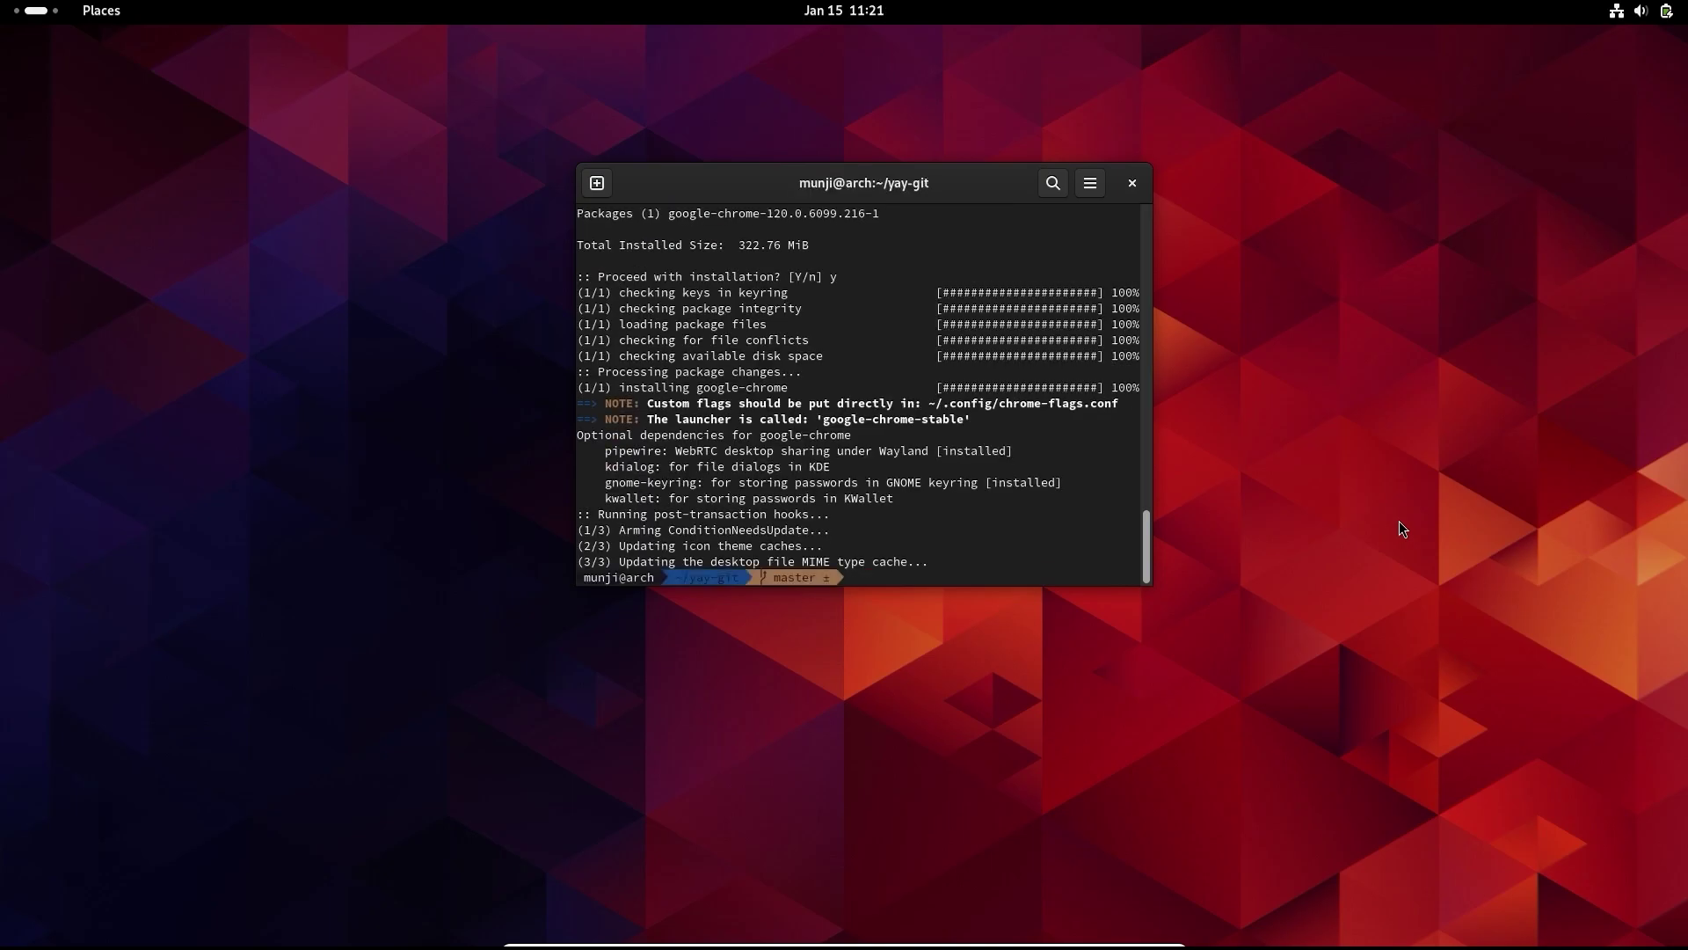
key("super")
- Launch Google Chrome from the full applications grid
type("chr")
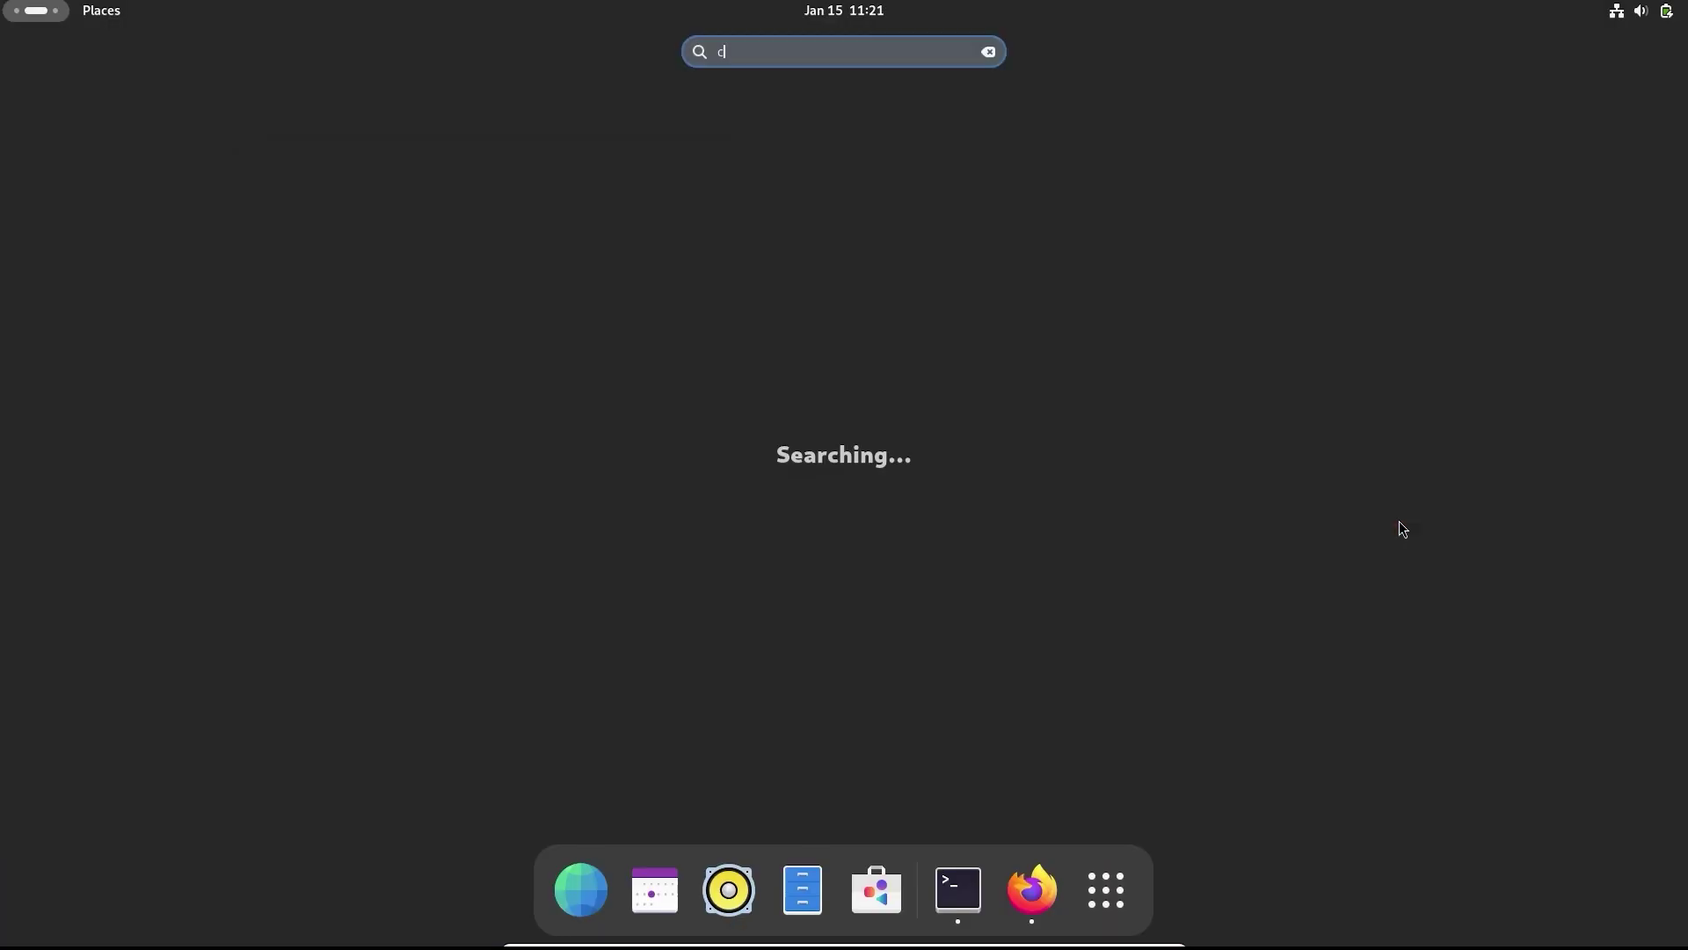
key("BackSpace")
key("BackSpace")
key("BackSpace")
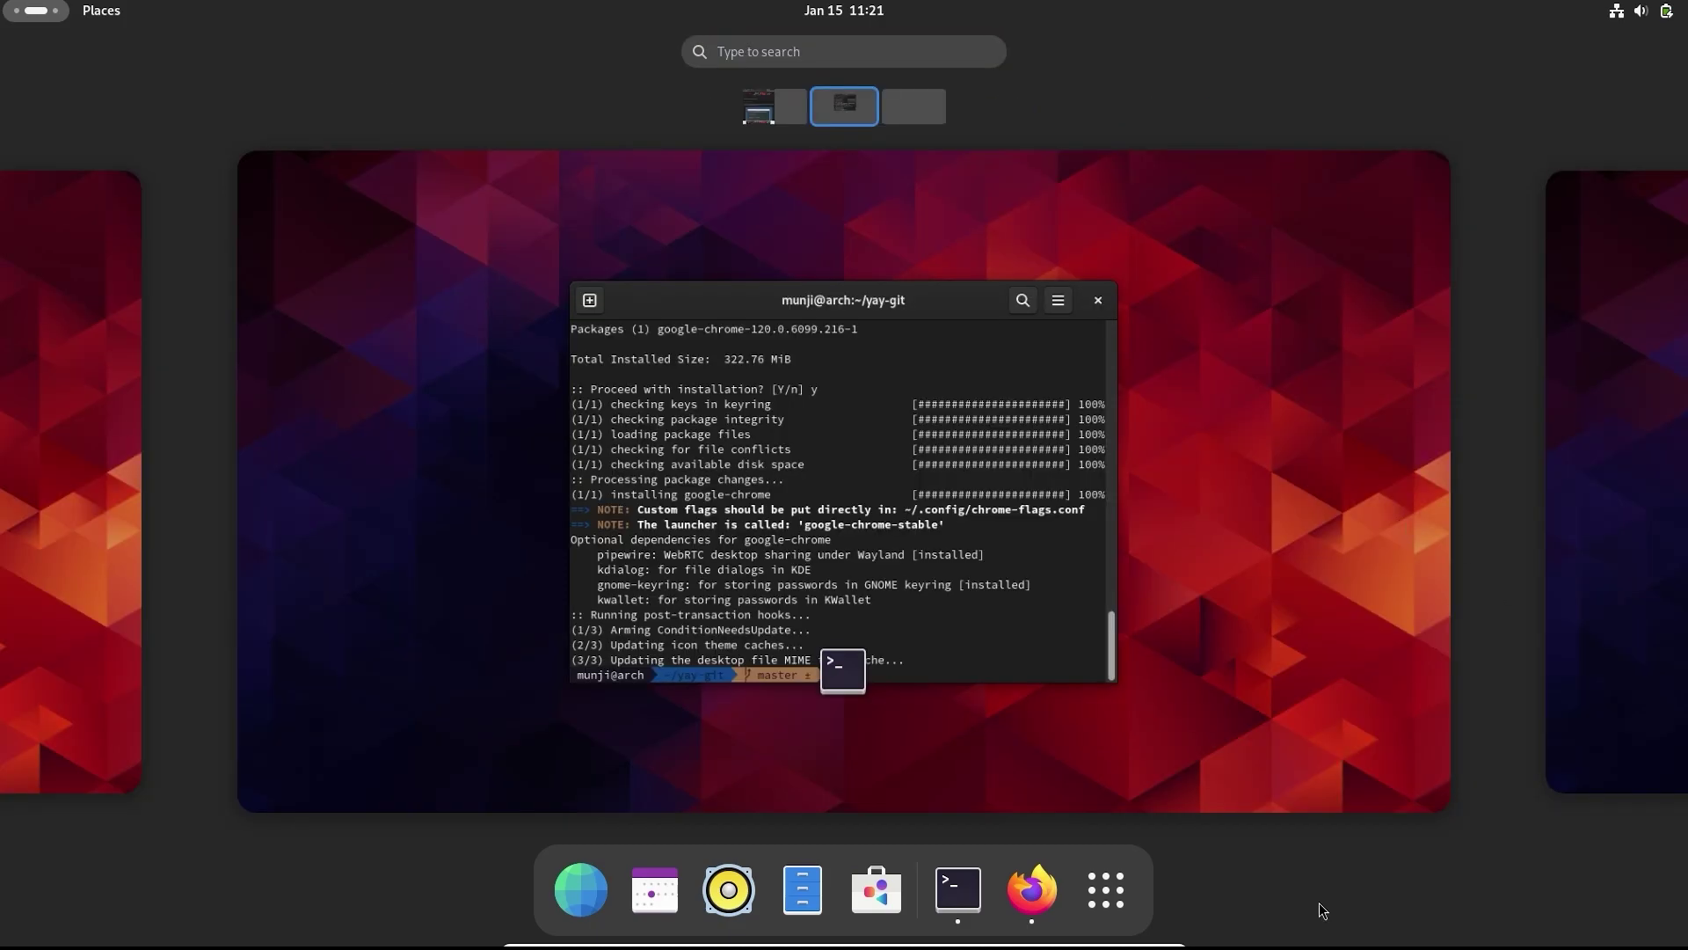
left_click(1093, 902)
scroll(1134, 601, "down", 1)
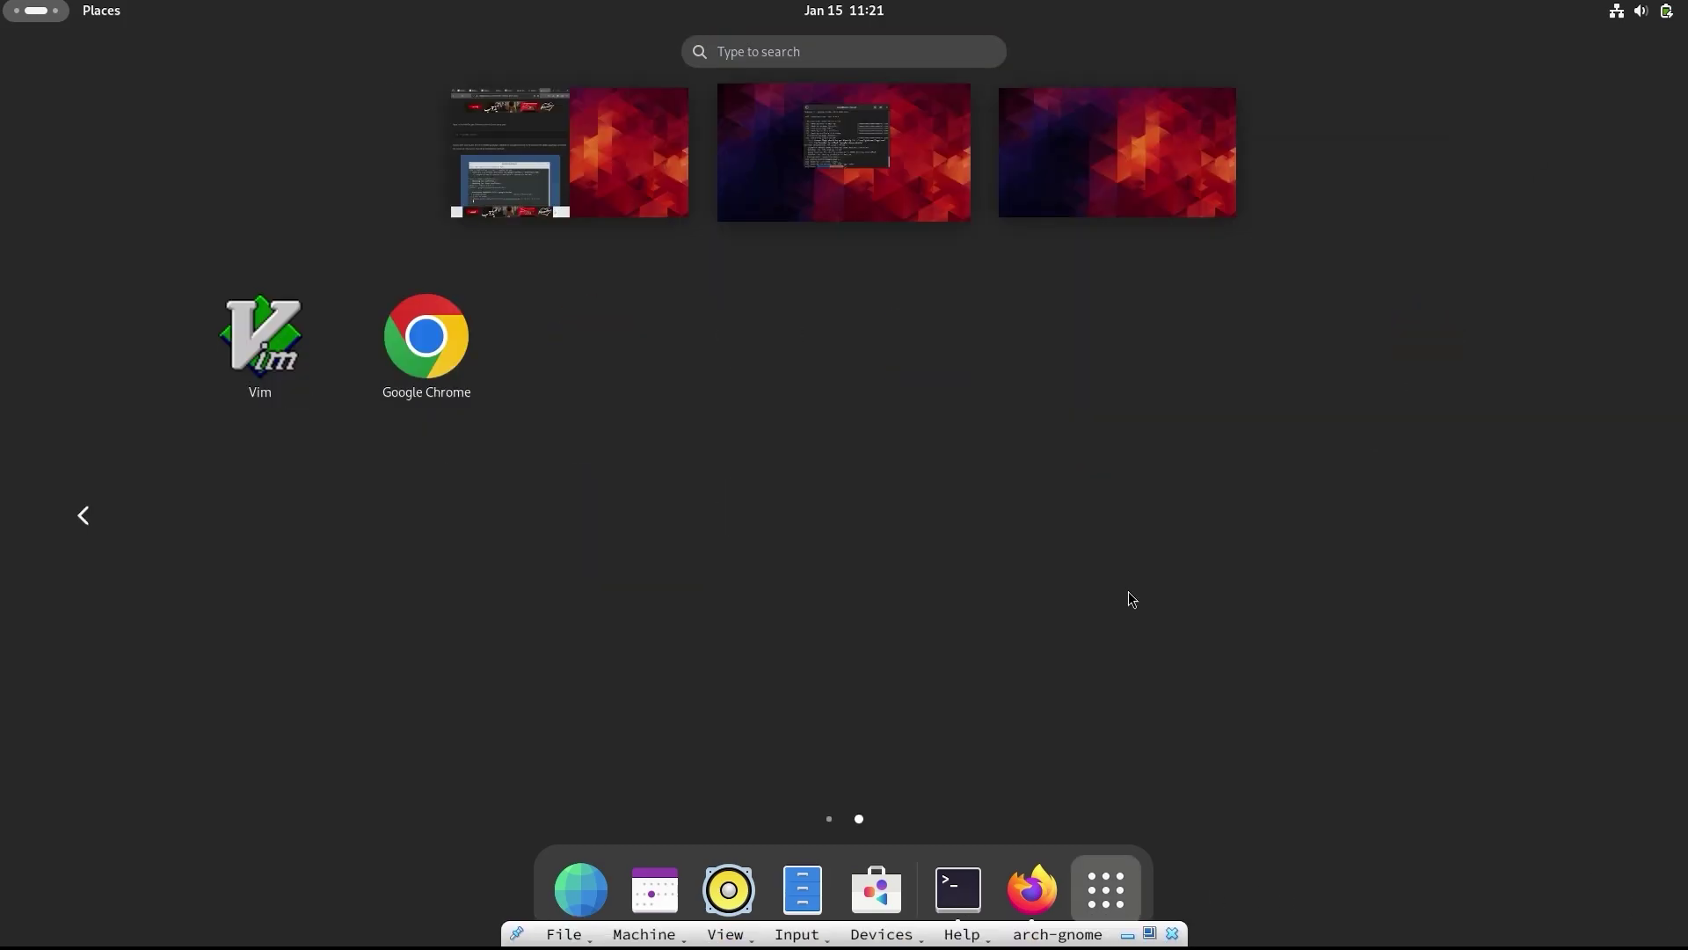
left_click(479, 361)
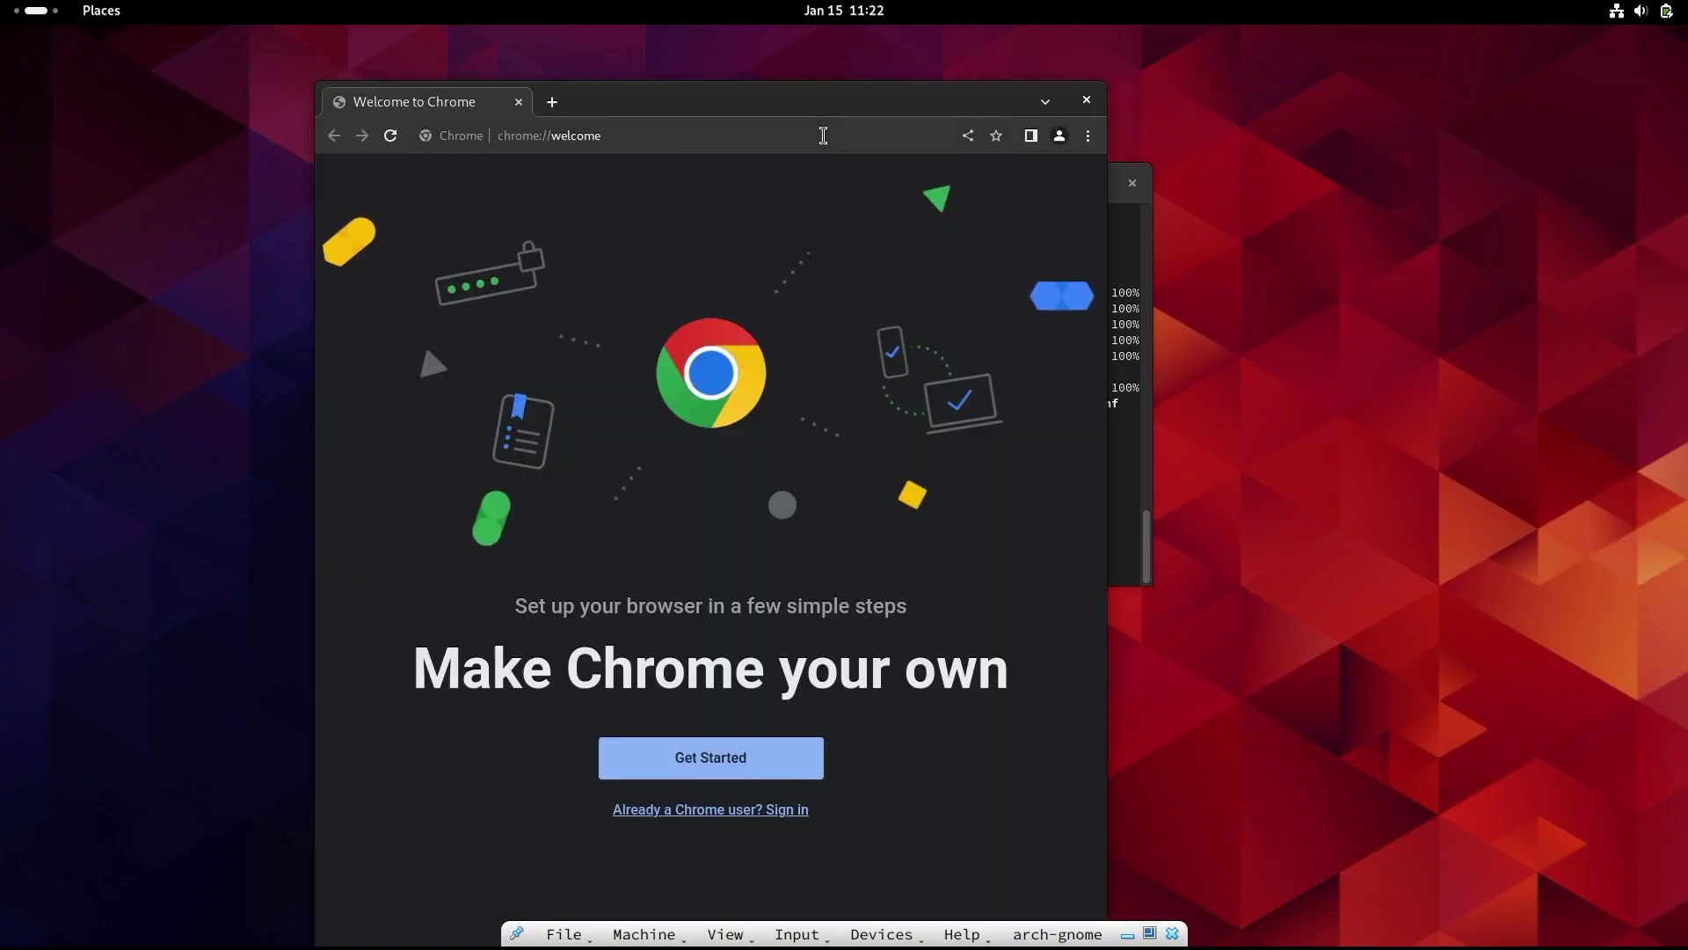
- Go to extensions.gnome.org and add the GNOME Shell integration extension to Chrome
left_click(821, 135)
type("gnome.org")
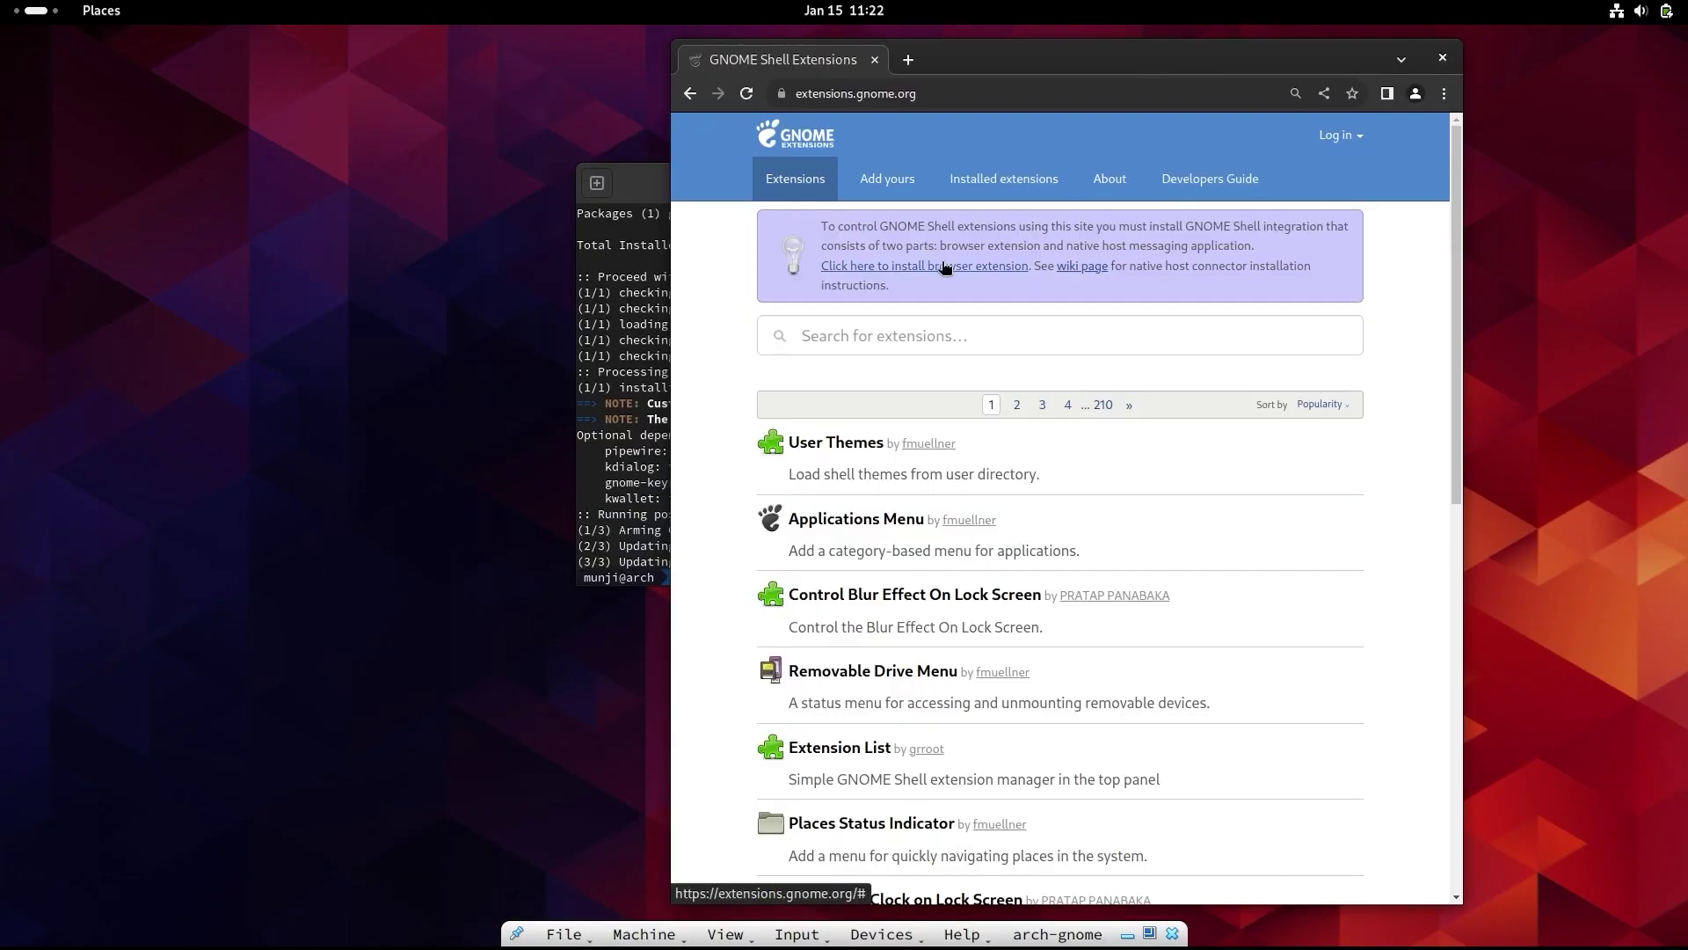
left_click(942, 264)
left_click(805, 62)
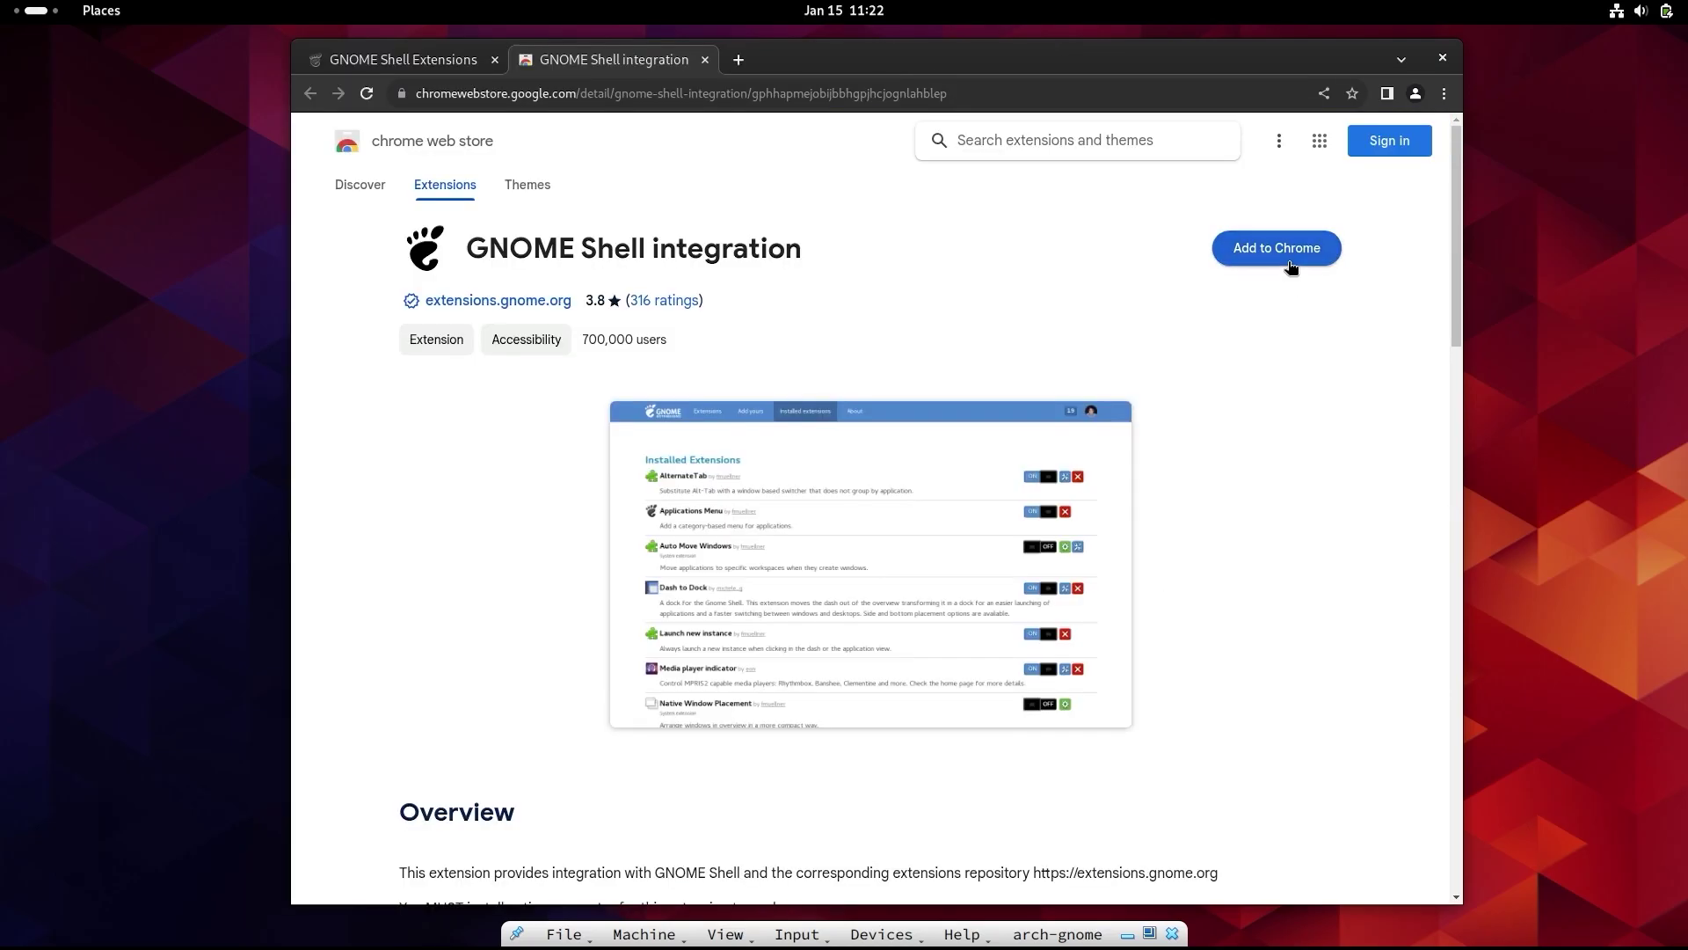
left_click(1253, 252)
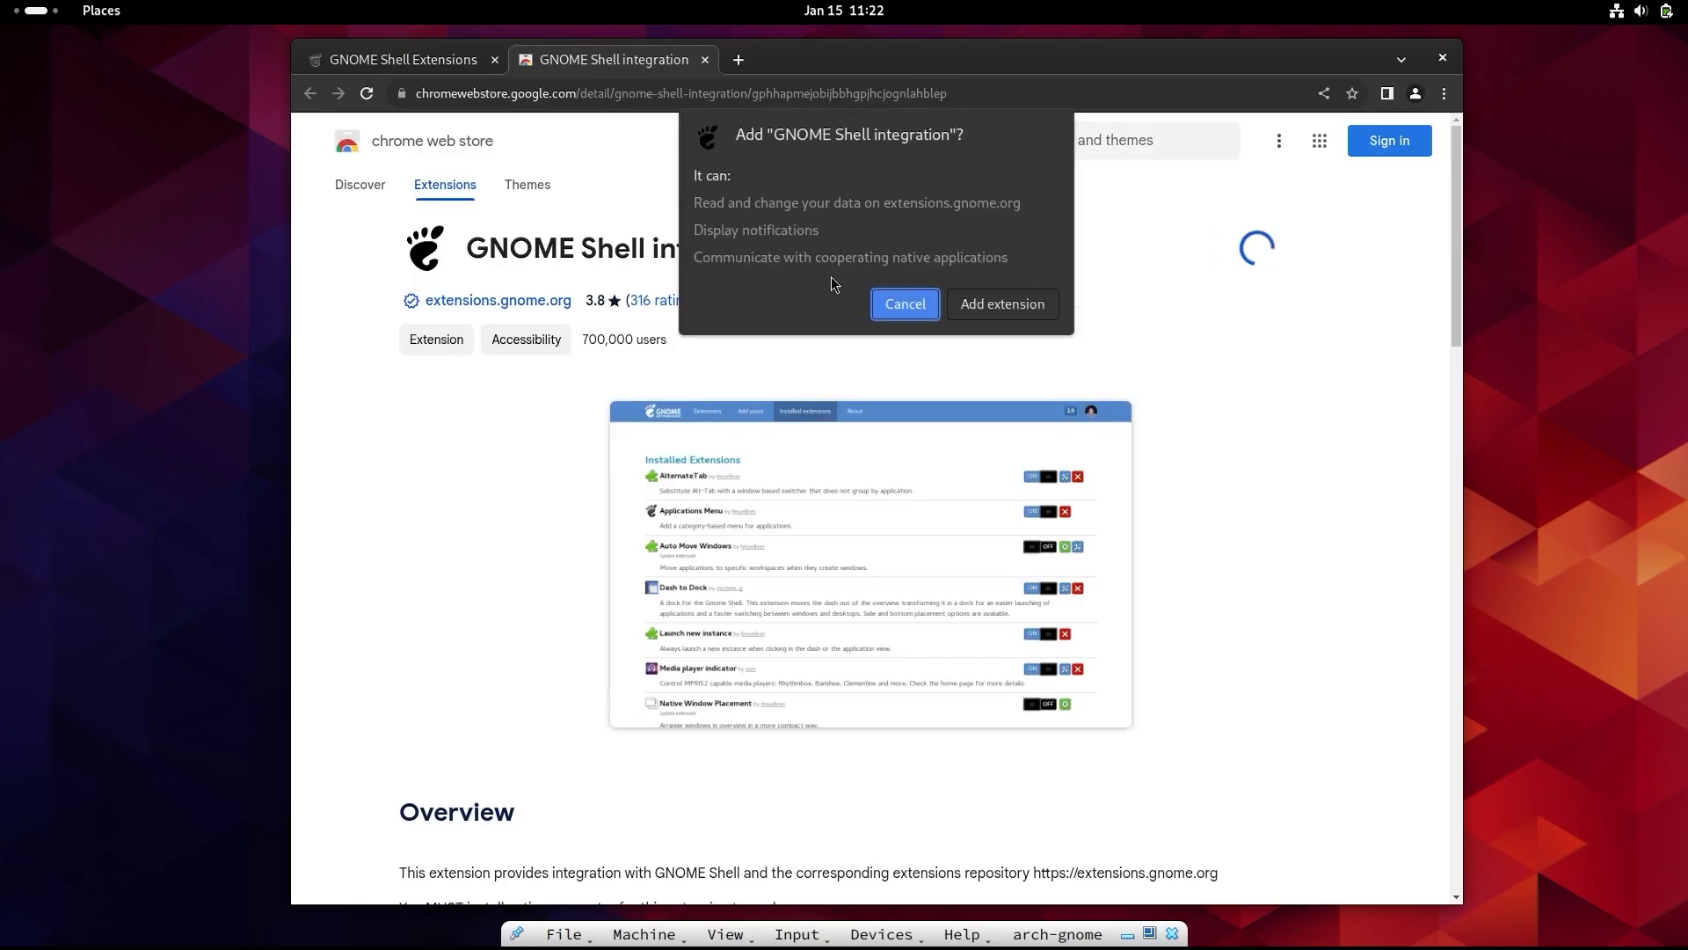
left_click(1020, 304)
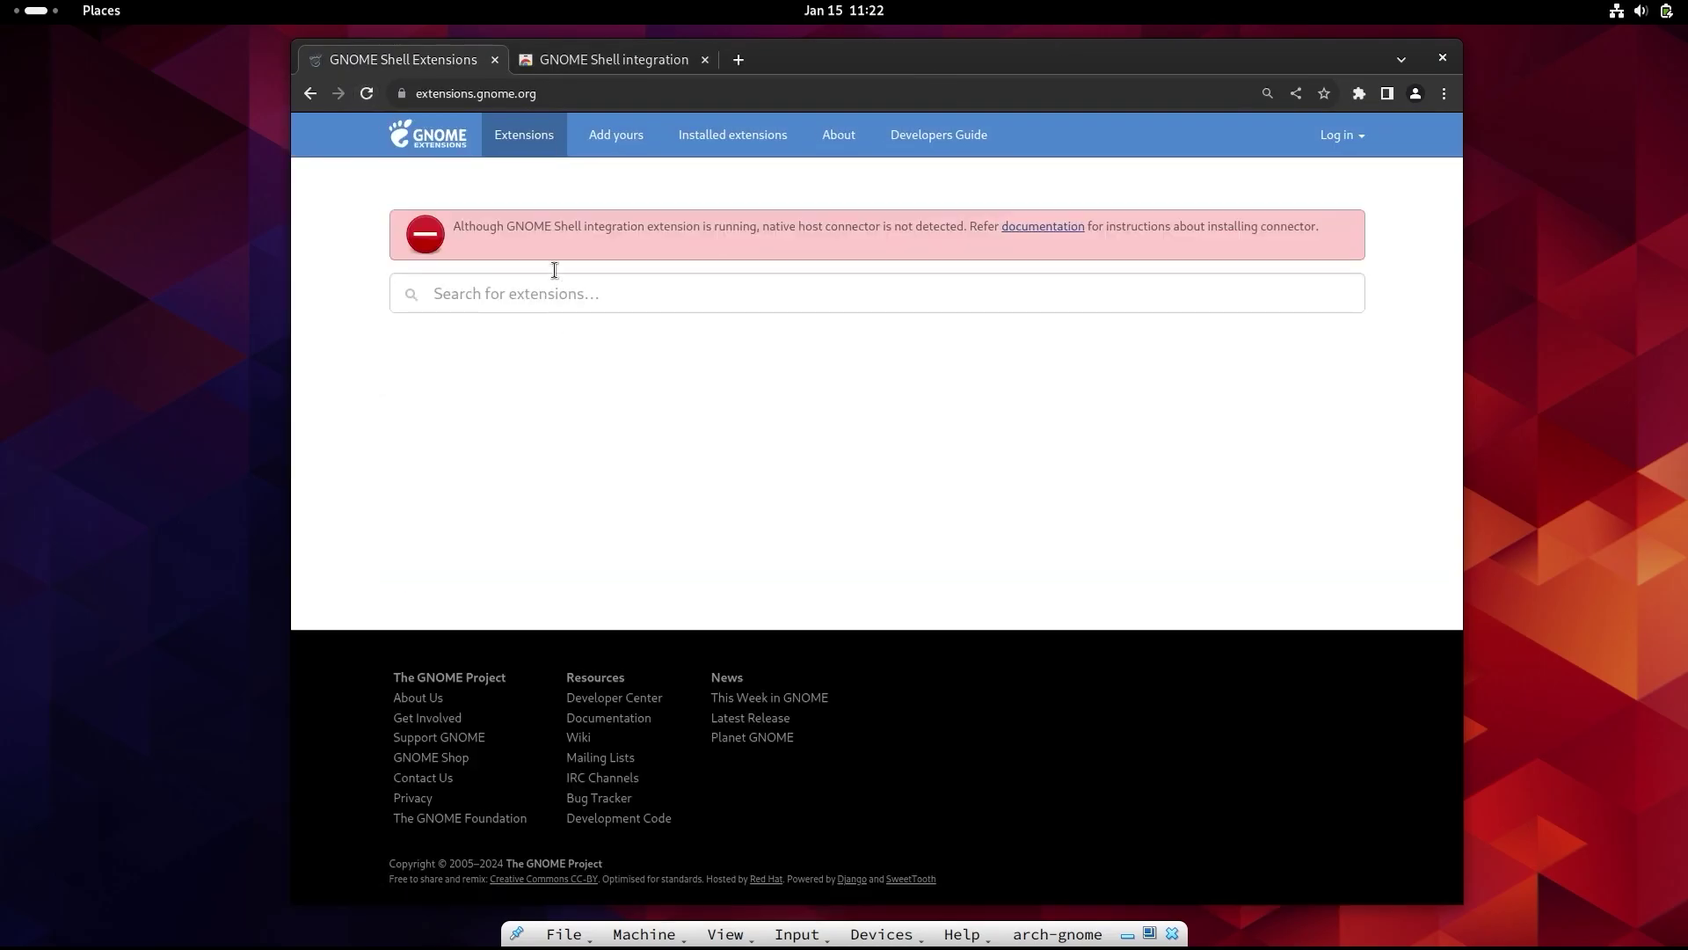
left_click(1035, 229)
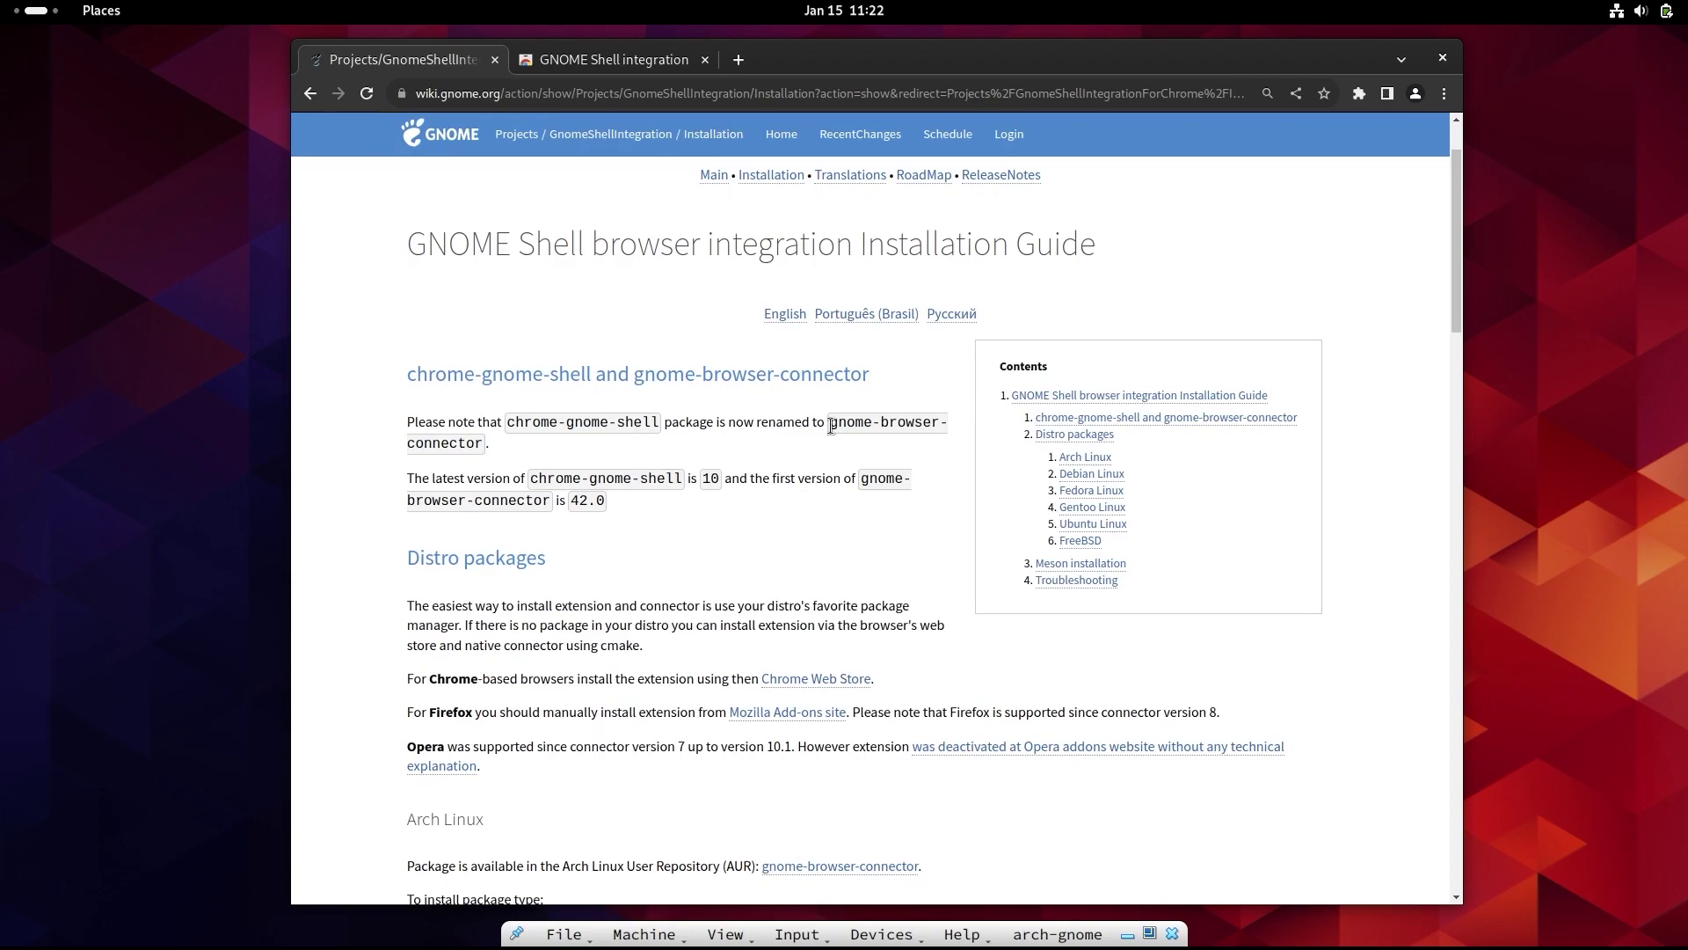
- Copy the gnome-browser-connector package name from the installation guide
left_click_drag(831, 426, 489, 443)
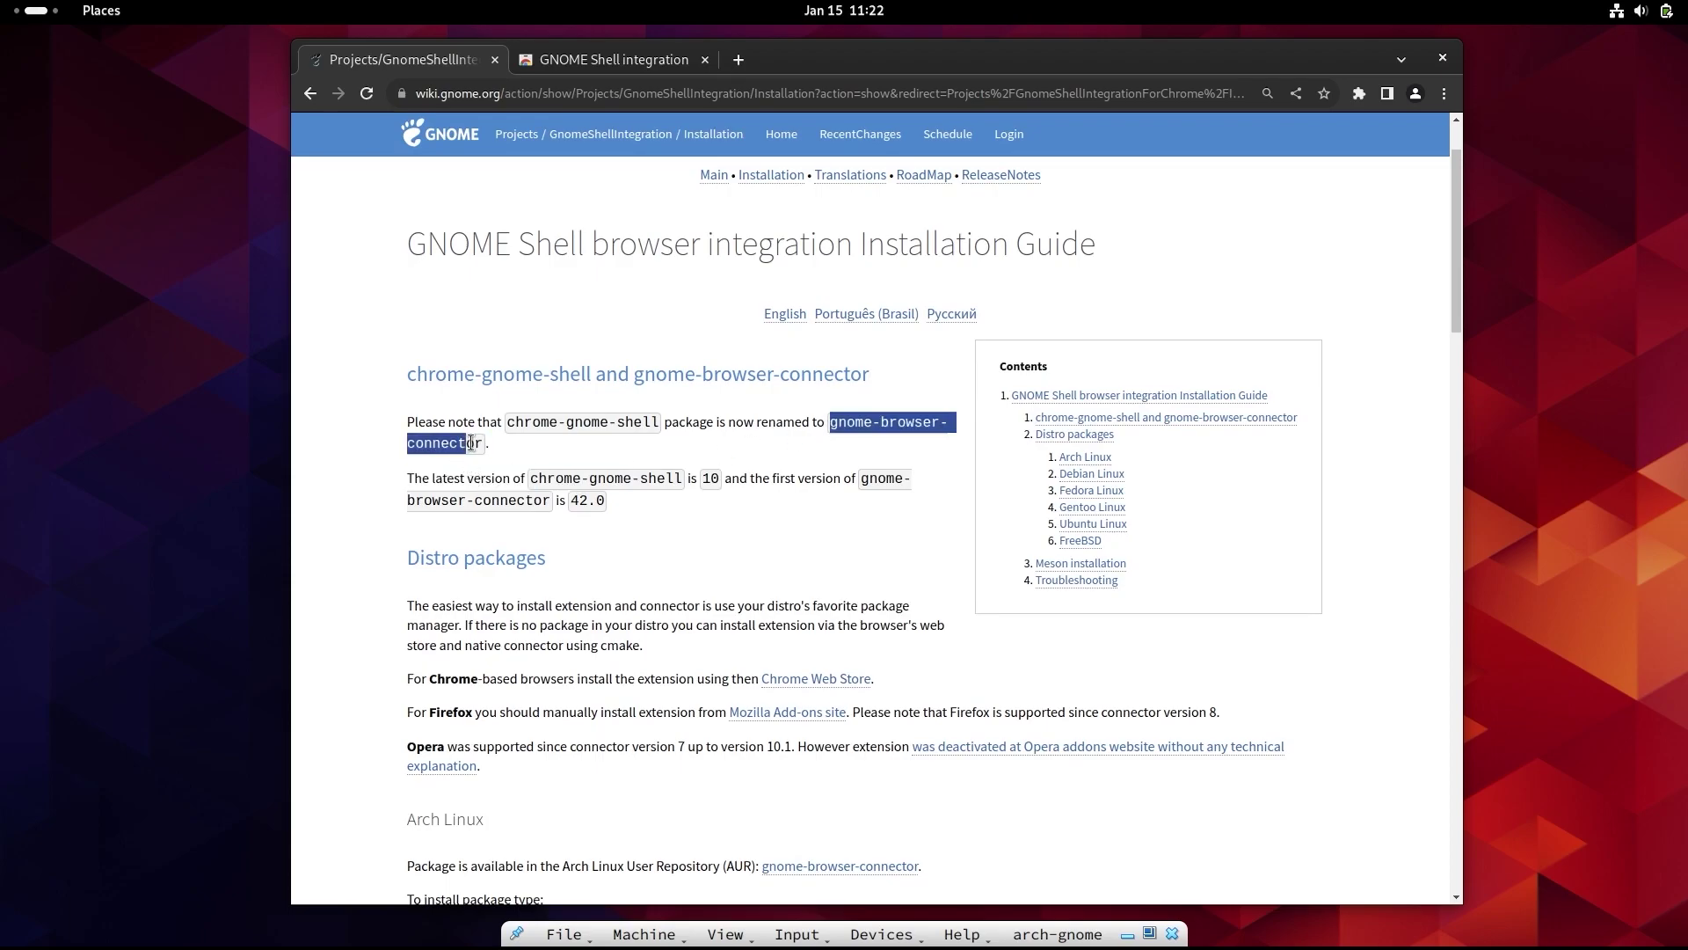
left_click_drag(471, 442, 480, 442)
right_click(466, 445)
left_click(483, 467)
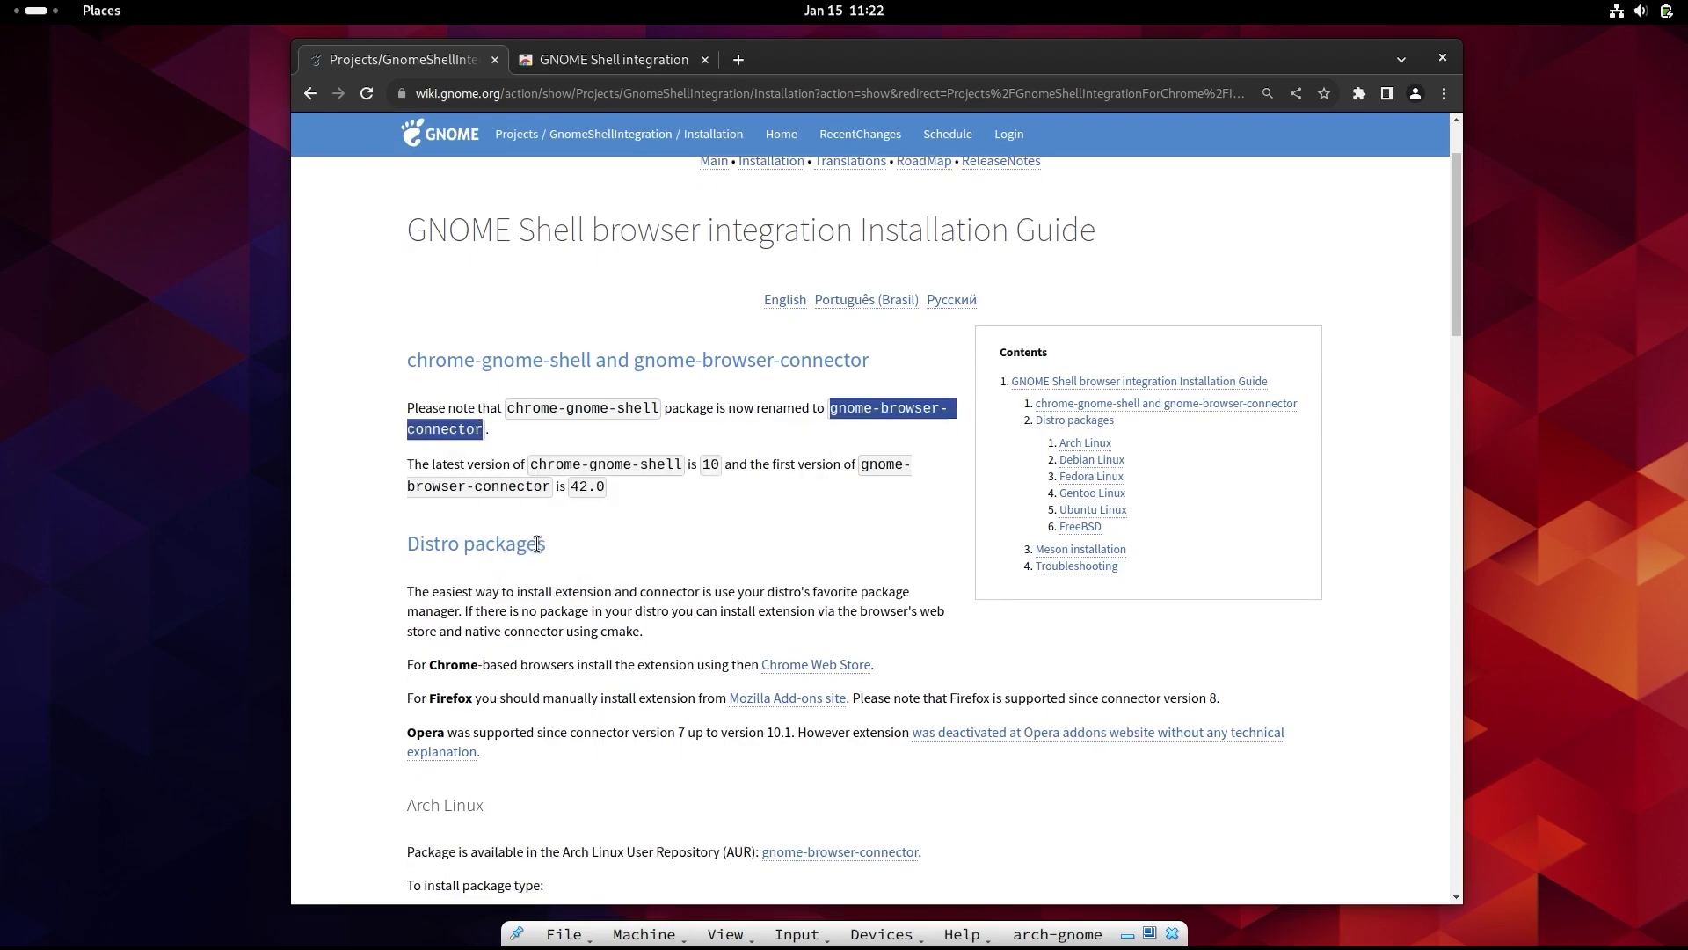
scroll(539, 440, "down", 6)
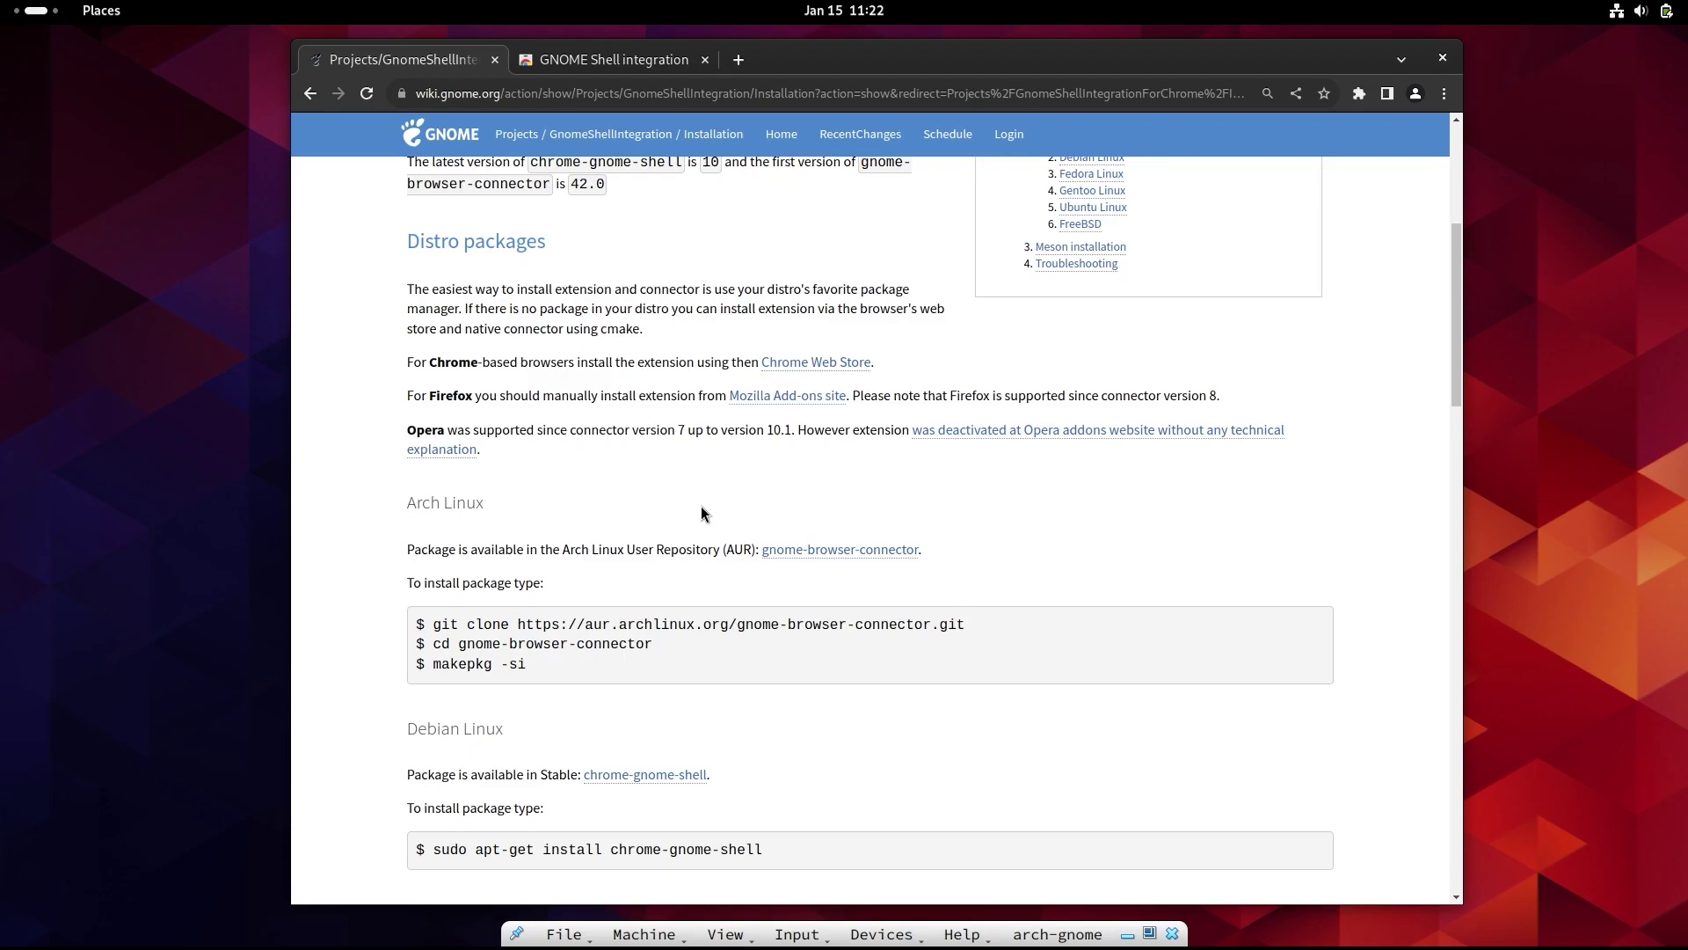
- Install gnome-browser-connector with yay in the terminal, confirming with y
key("alt+Tab")
key("Return")
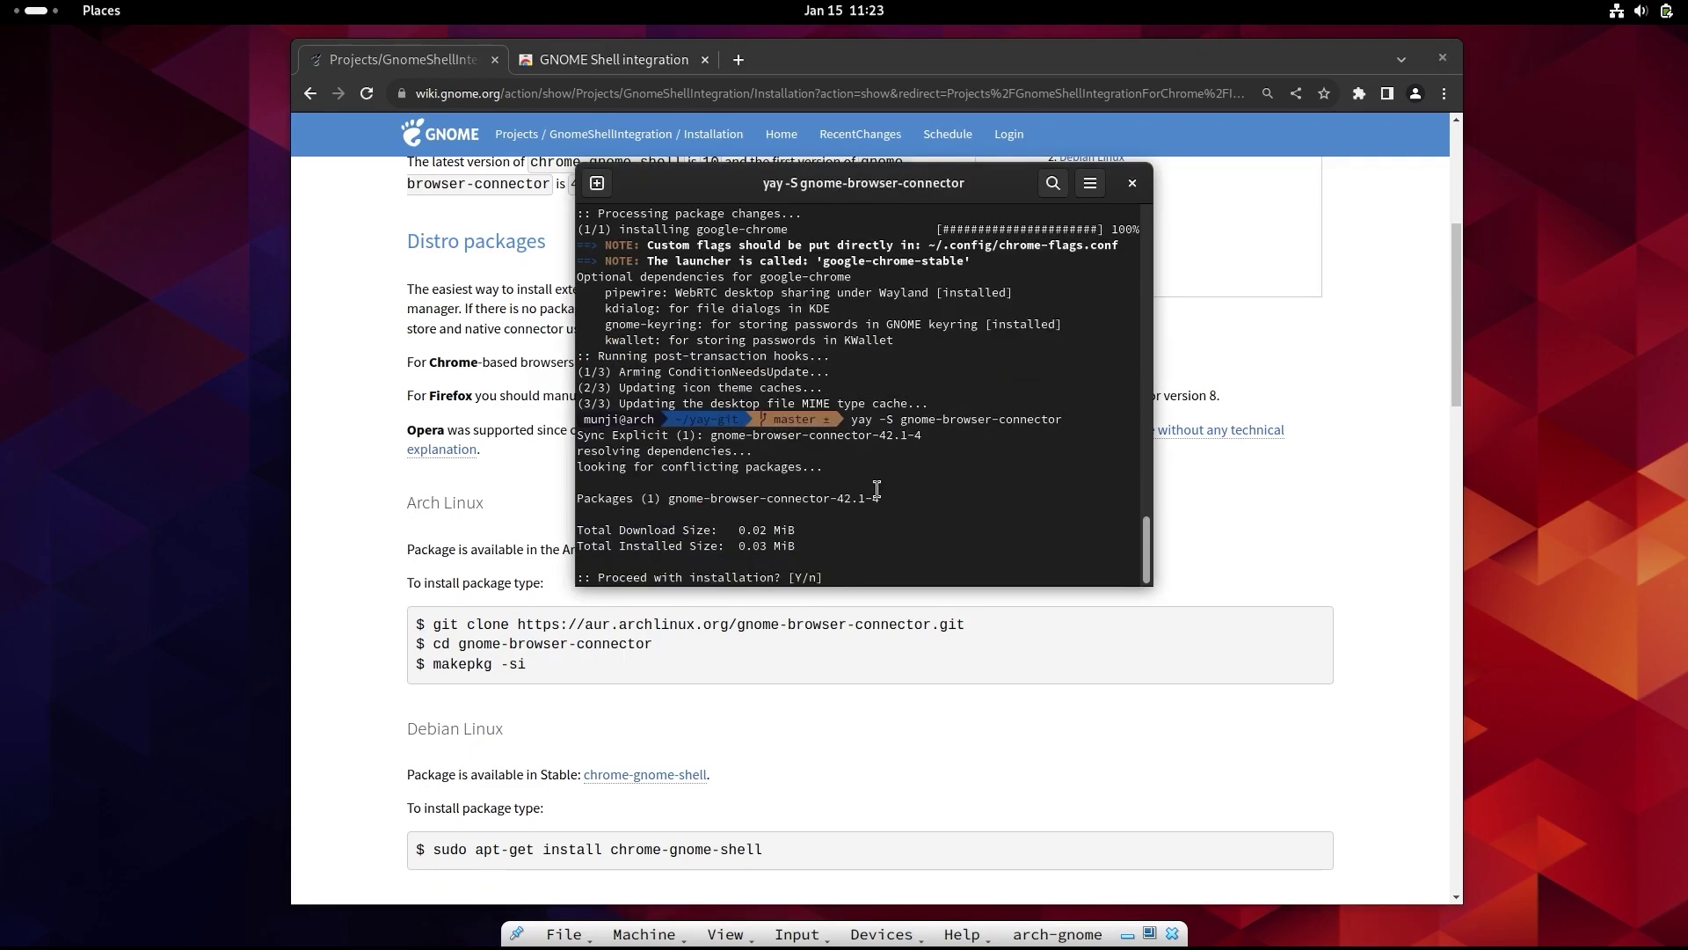
type("y")
key("Return")
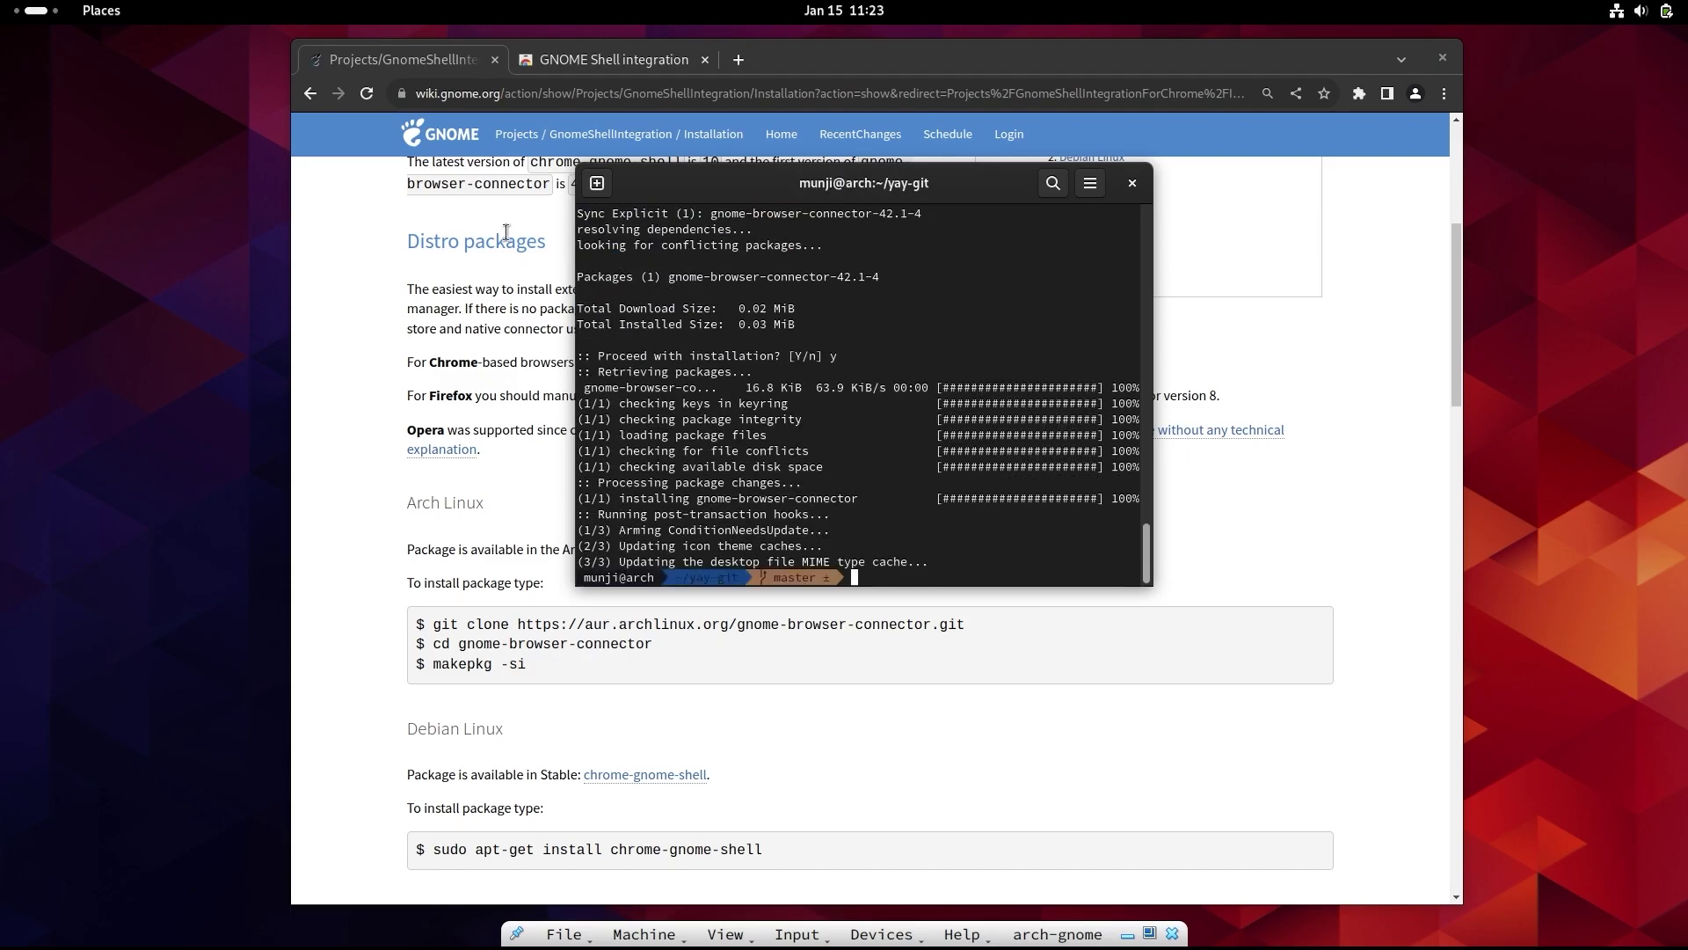
- Navigate the browser back to extensions.gnome.org and reload it
left_click(437, 65)
scroll(430, 227, "up", 5)
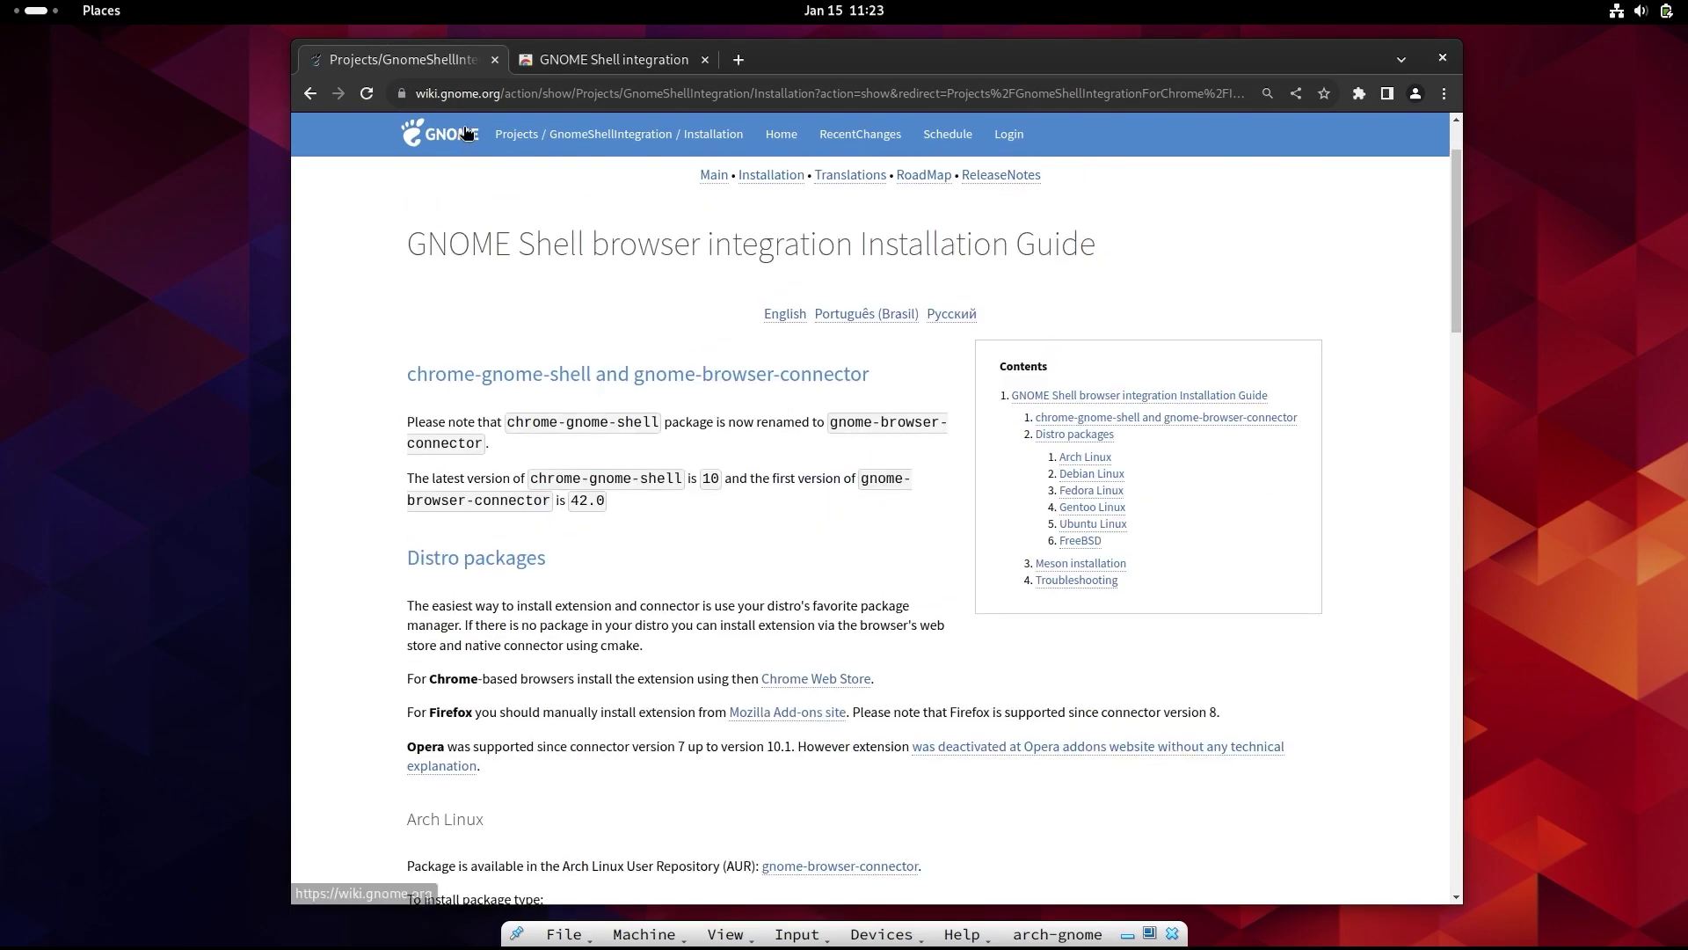
left_click(312, 94)
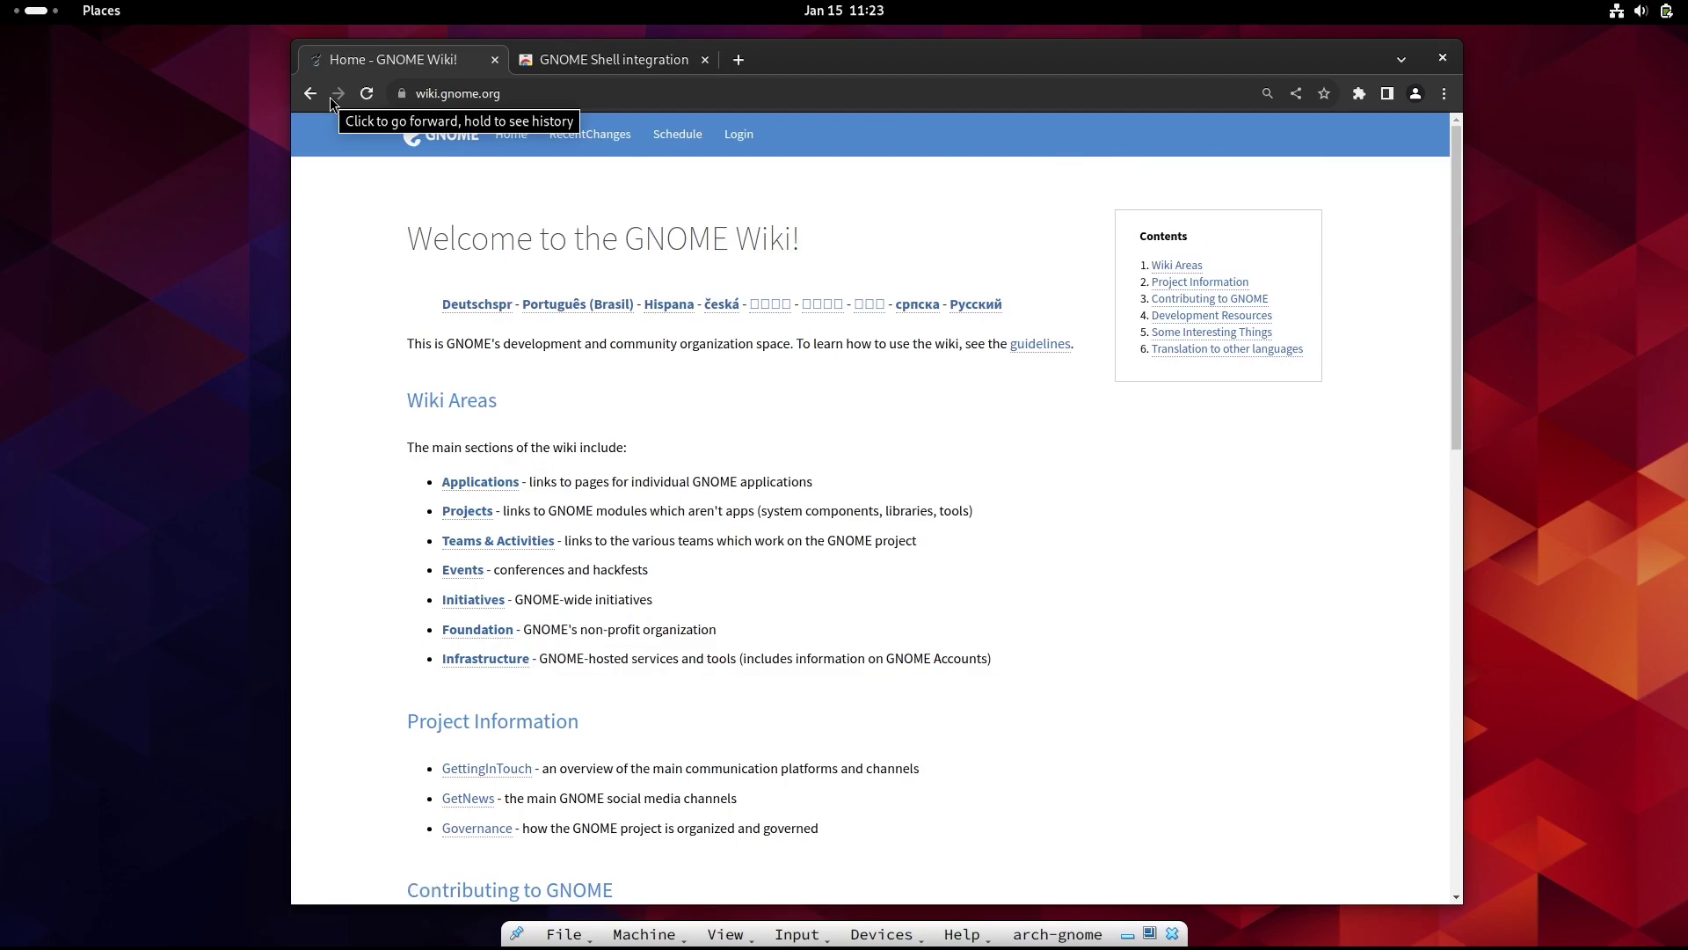
left_click(338, 94)
left_click(338, 94)
left_click(369, 95)
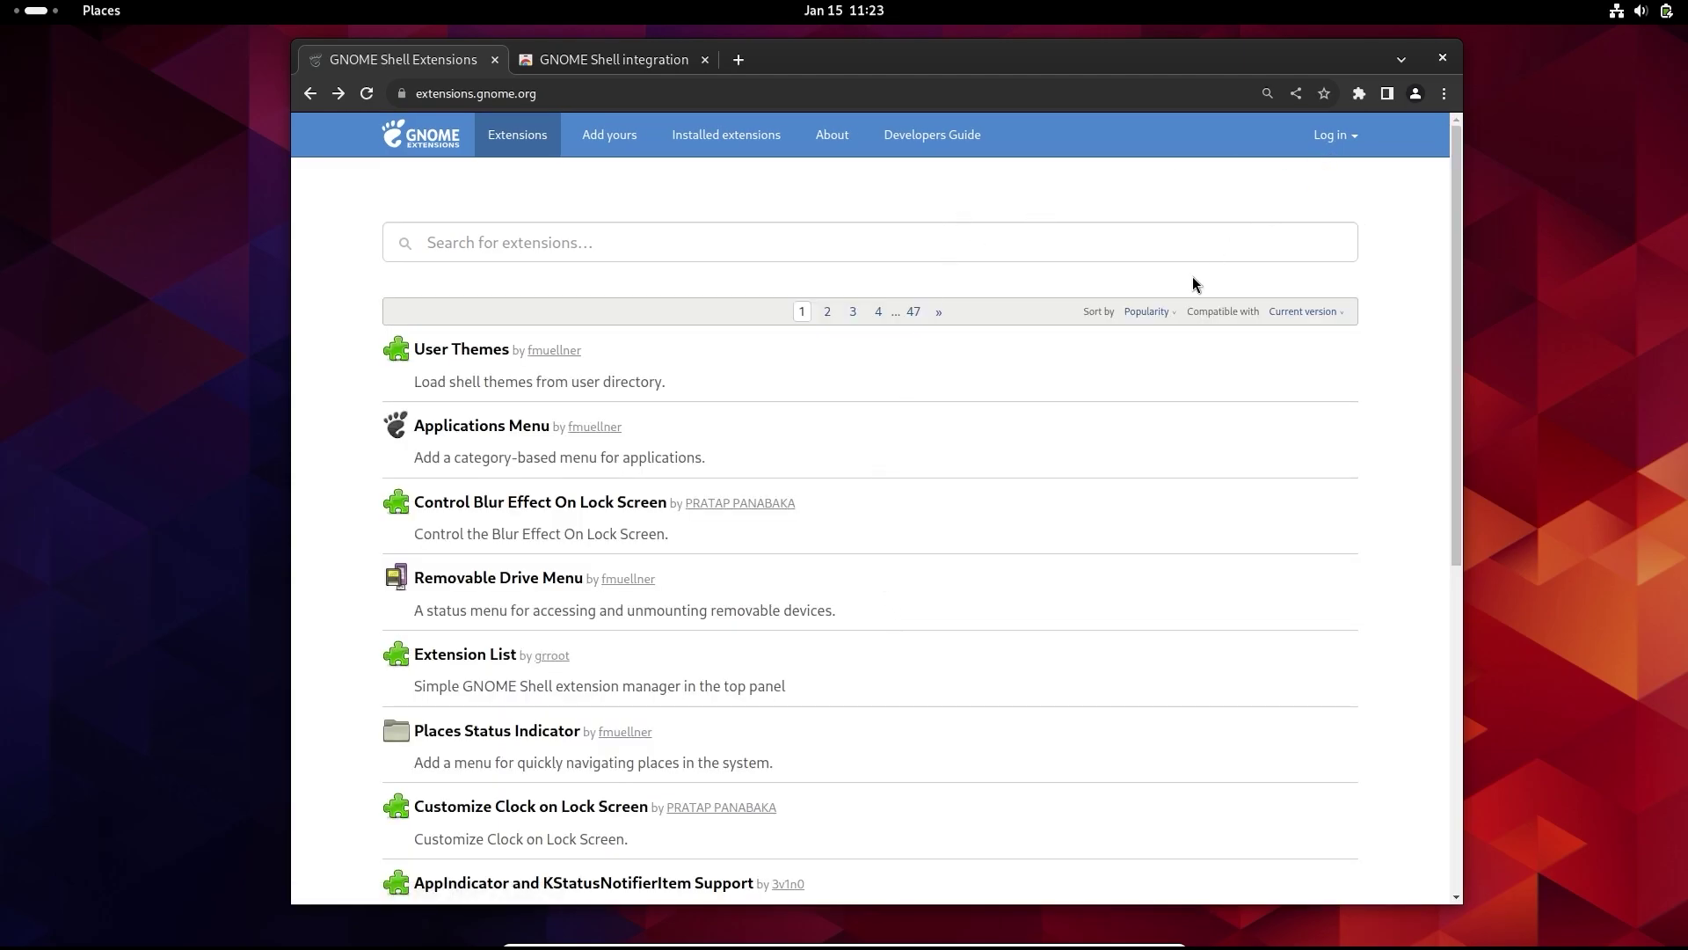
- Search 'blur', install Blur my Shell, then open Dash to Dock from the results
left_click(528, 242)
type("blur")
left_click(478, 349)
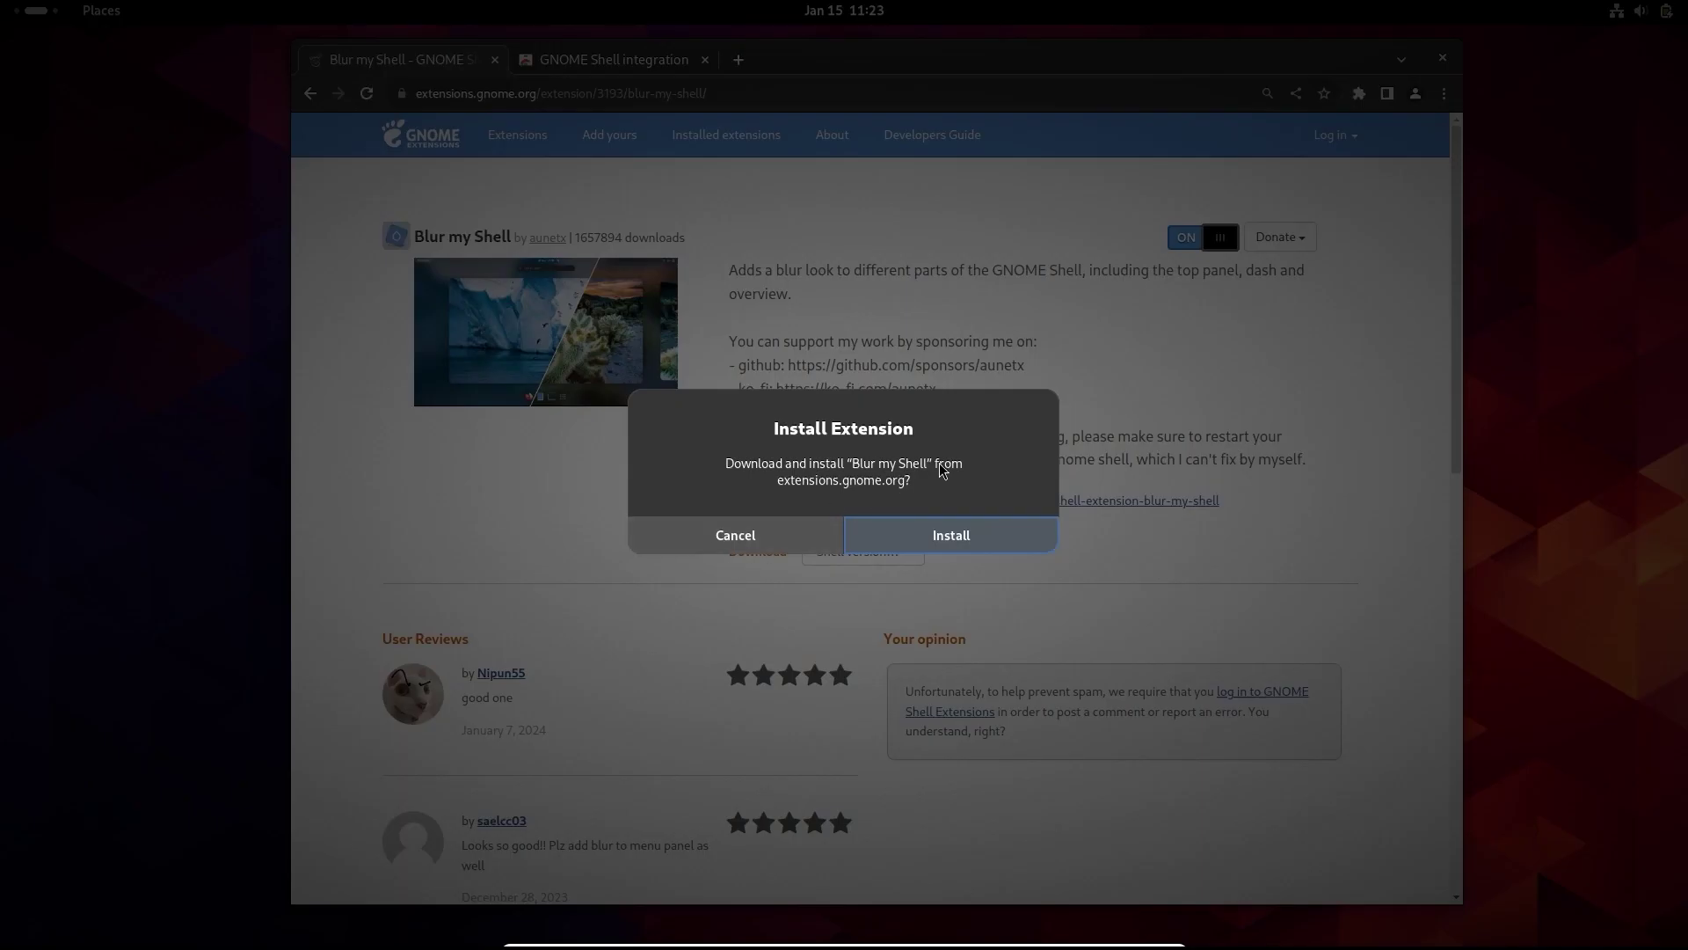
left_click(950, 531)
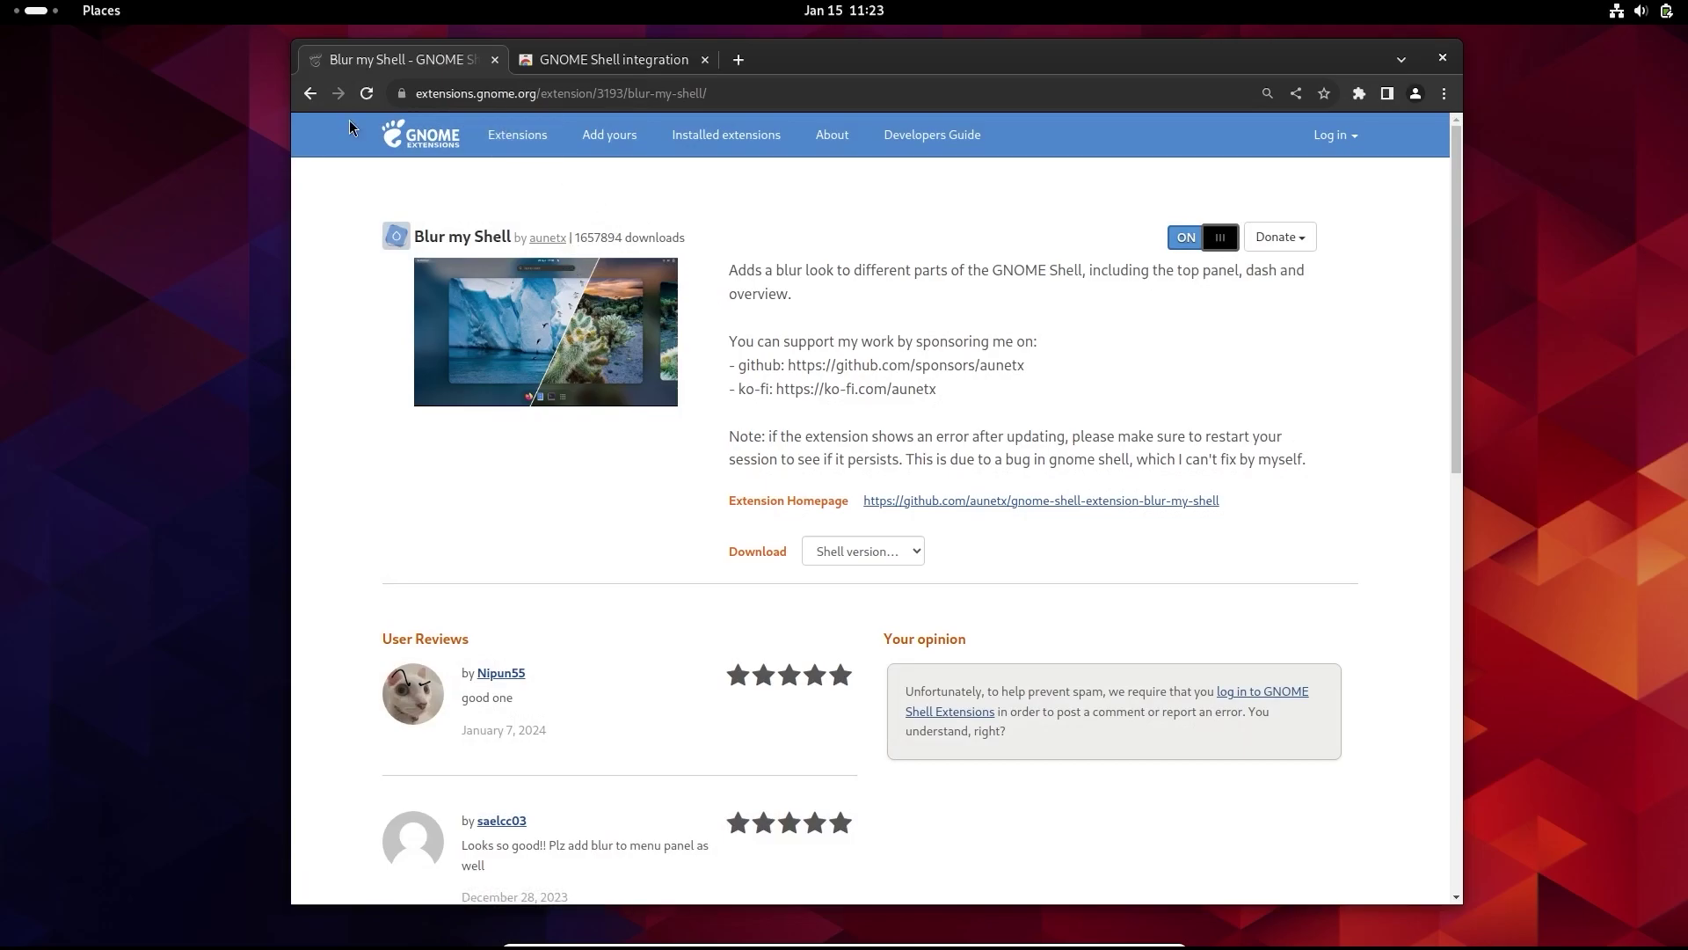
left_click(309, 93)
left_click(464, 349)
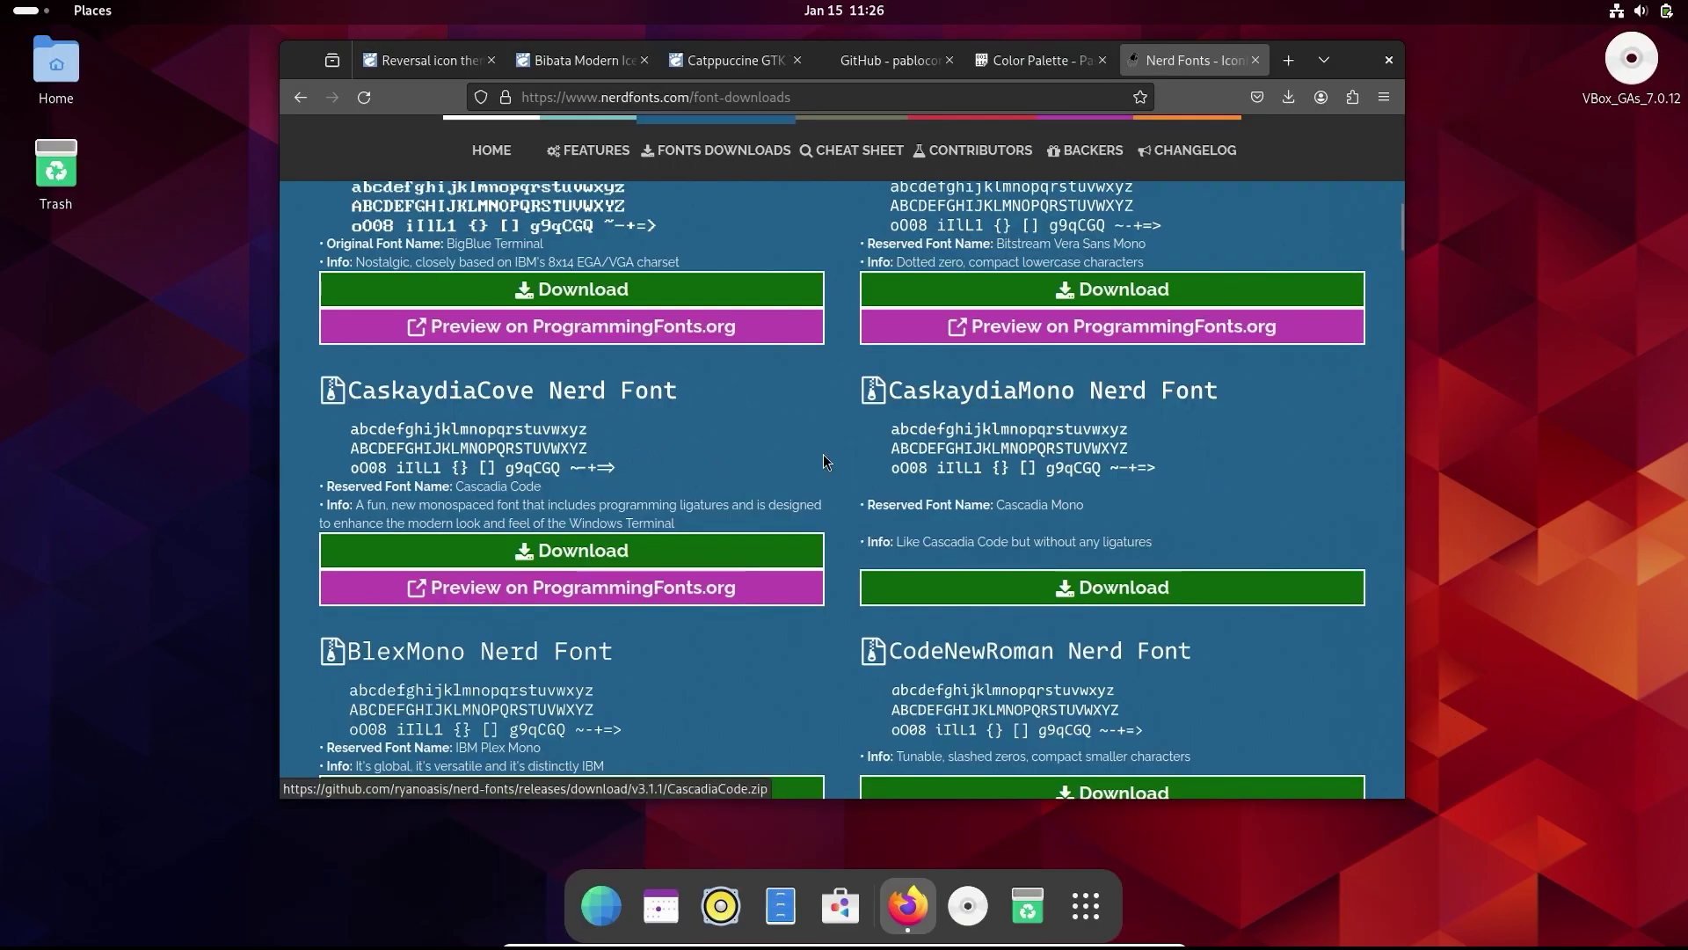
- Scroll the Nerd Fonts downloads page while CascadiaCode.zip (CaskaydiaCove Nerd Font) downloads
scroll(704, 466, "up", 2)
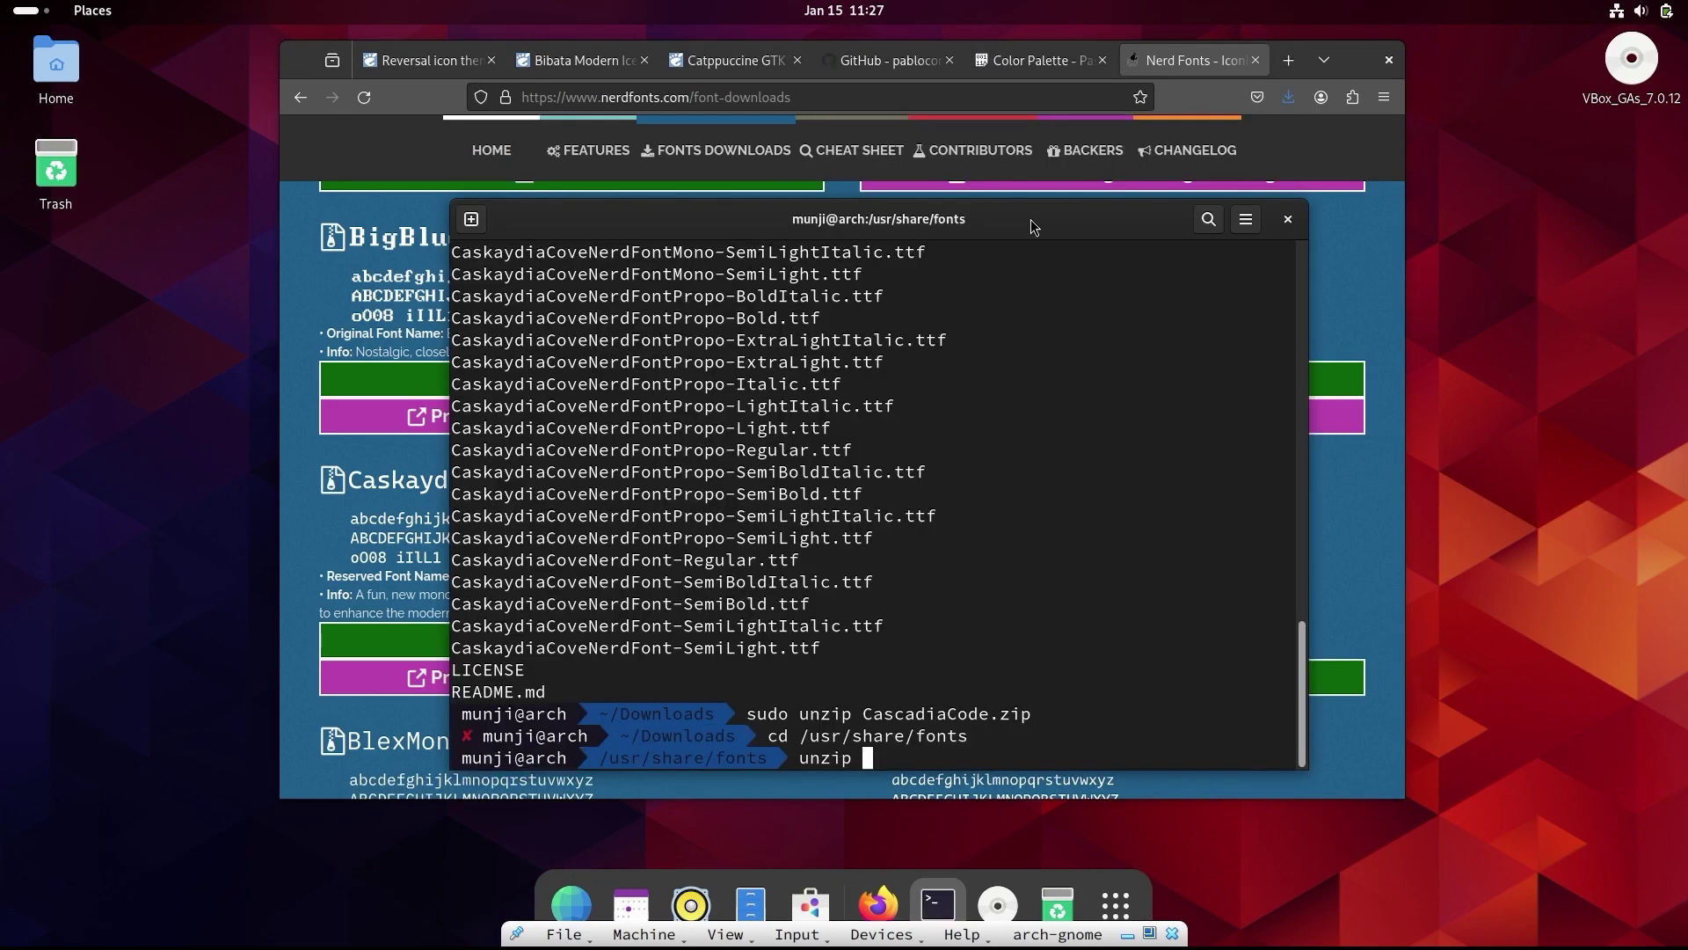
- Extract ~/Downloads/CascadiaCode.zip into /usr/share/fonts with sudo unzip
key("Return")
type("s")
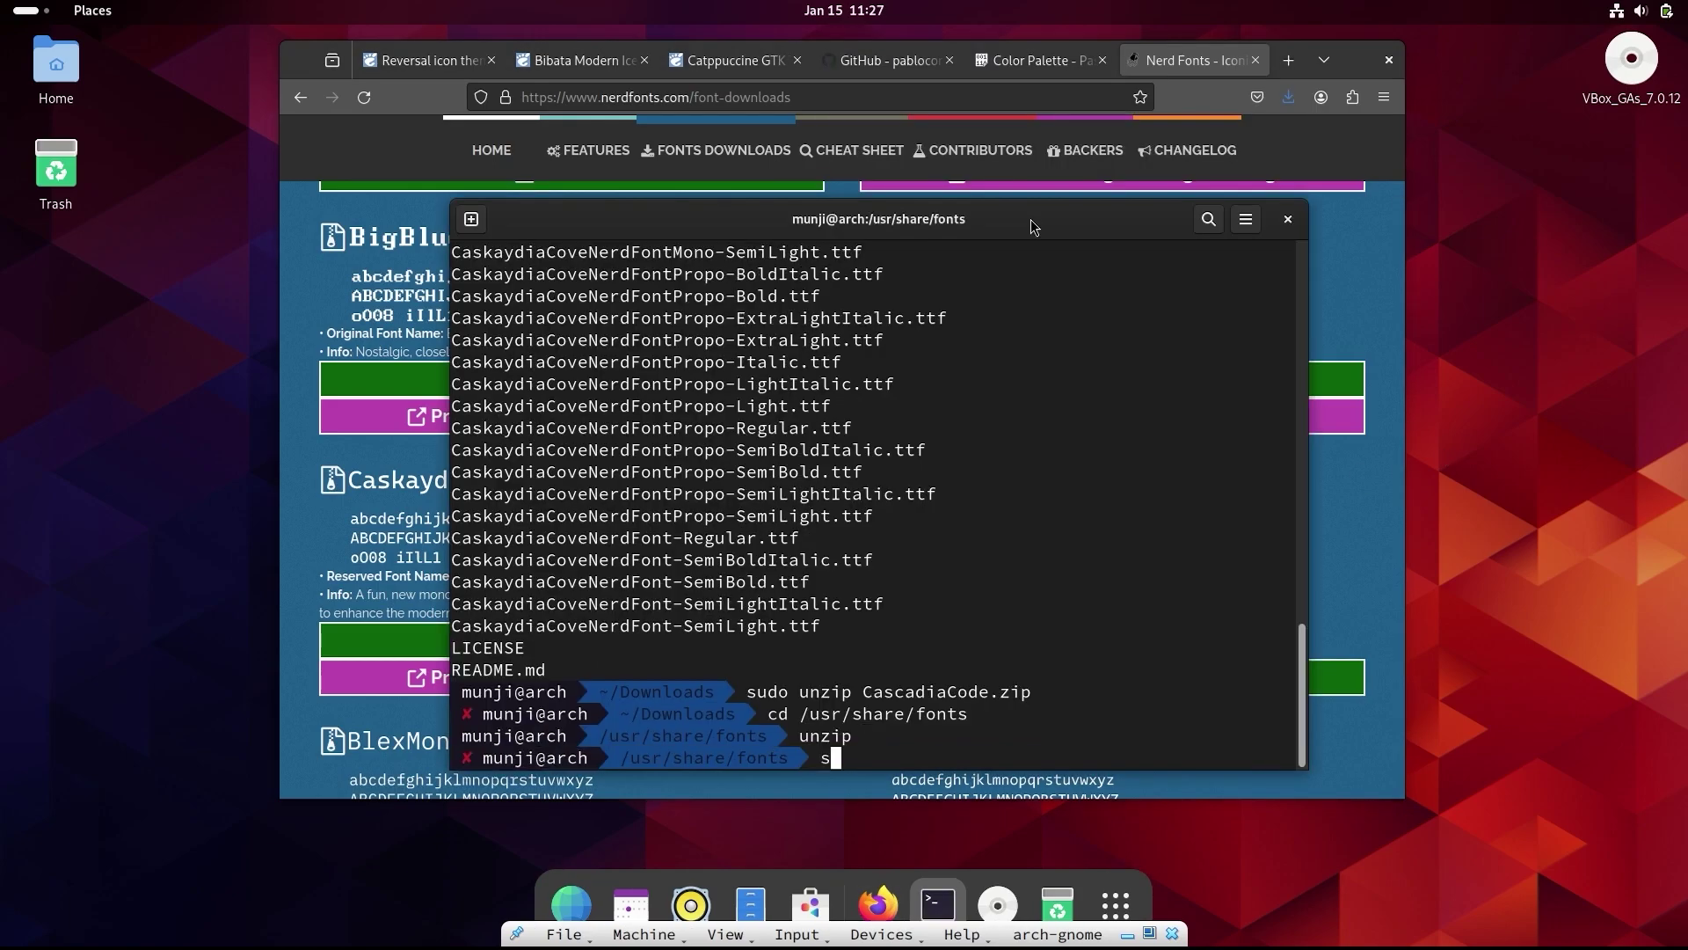
type("udo unzip ~/Do")
key("Tab")
type("w")
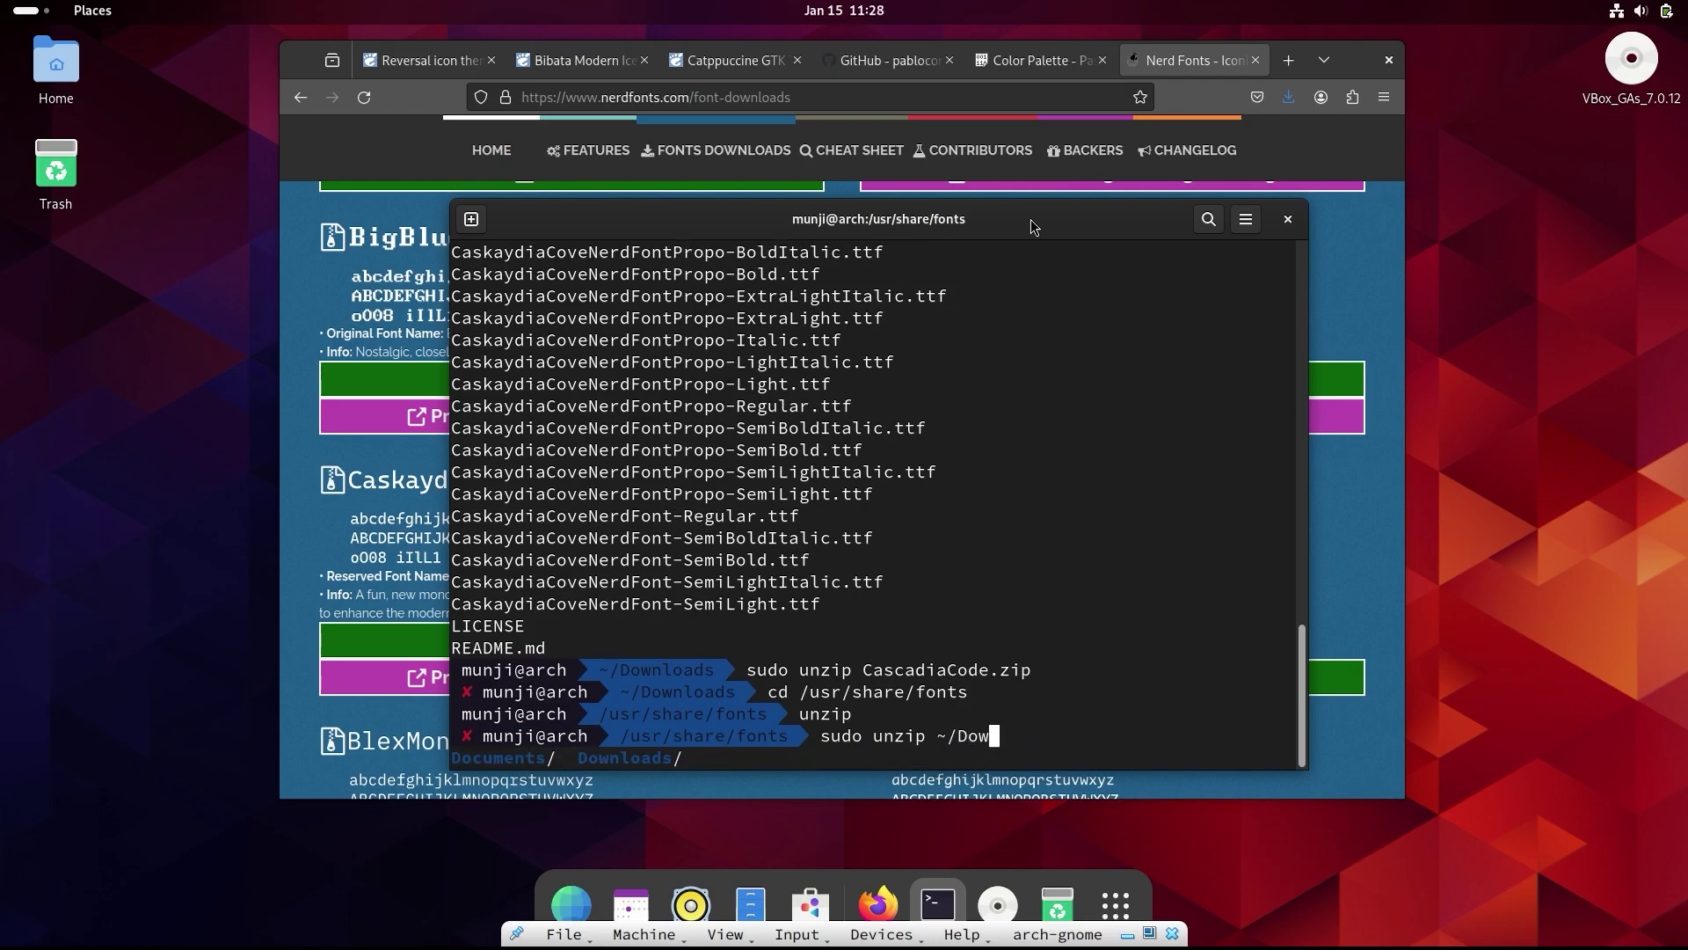
key("Tab")
type("Ca")
key("Tab")
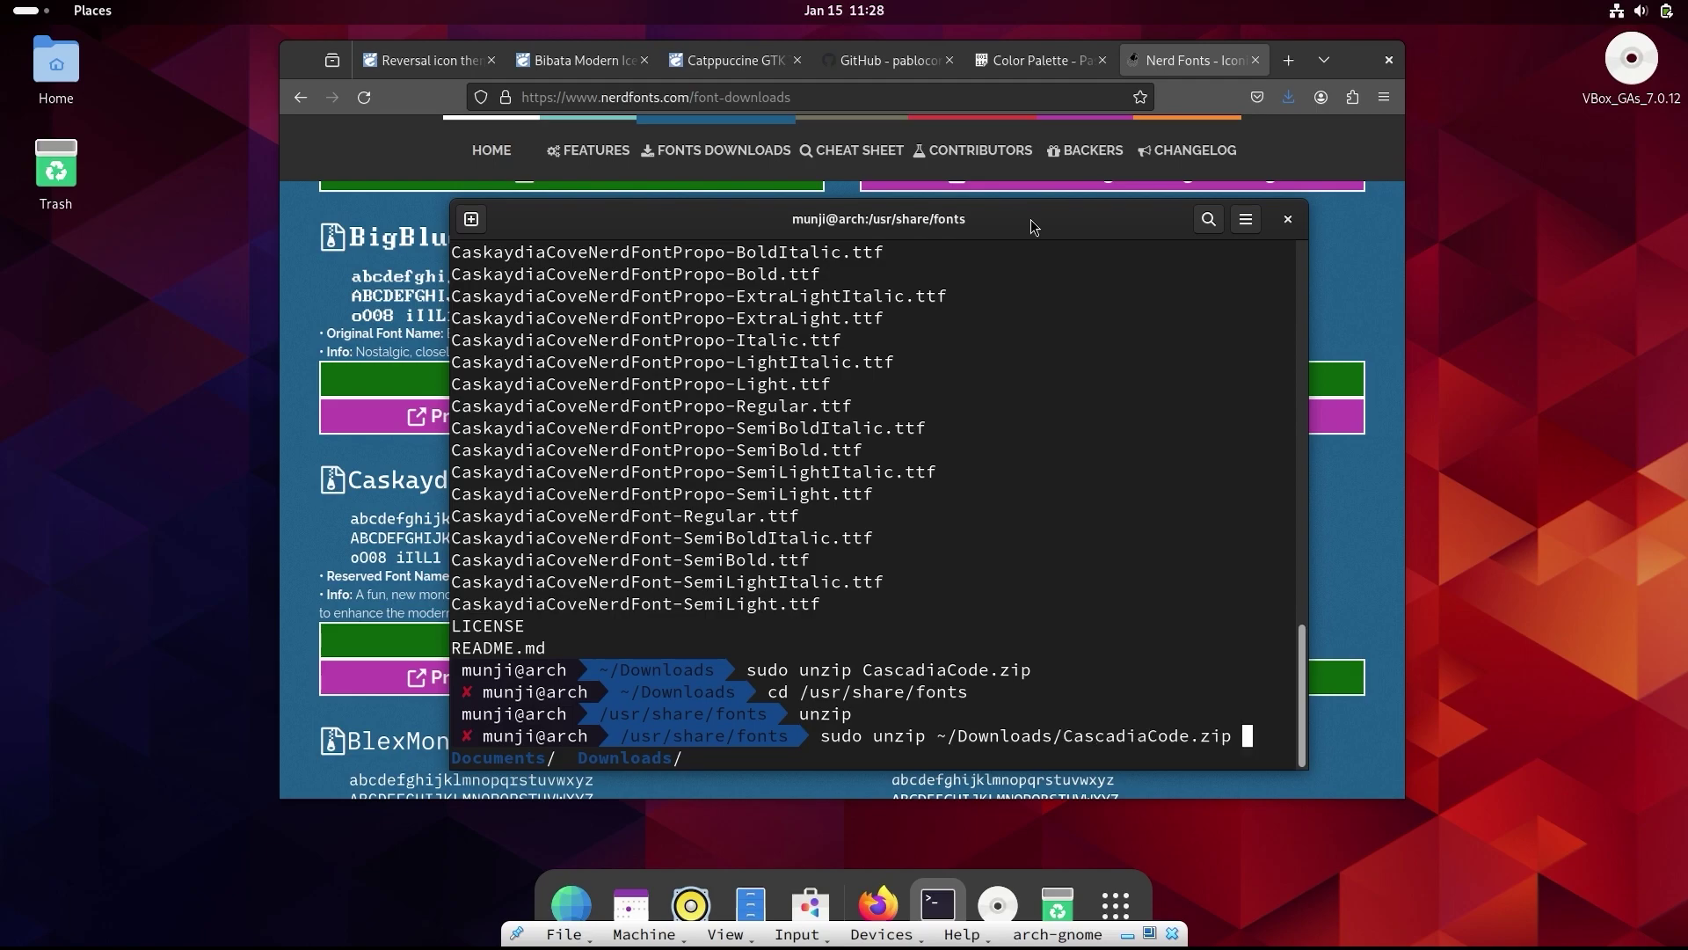
key("Return")
key("Return")
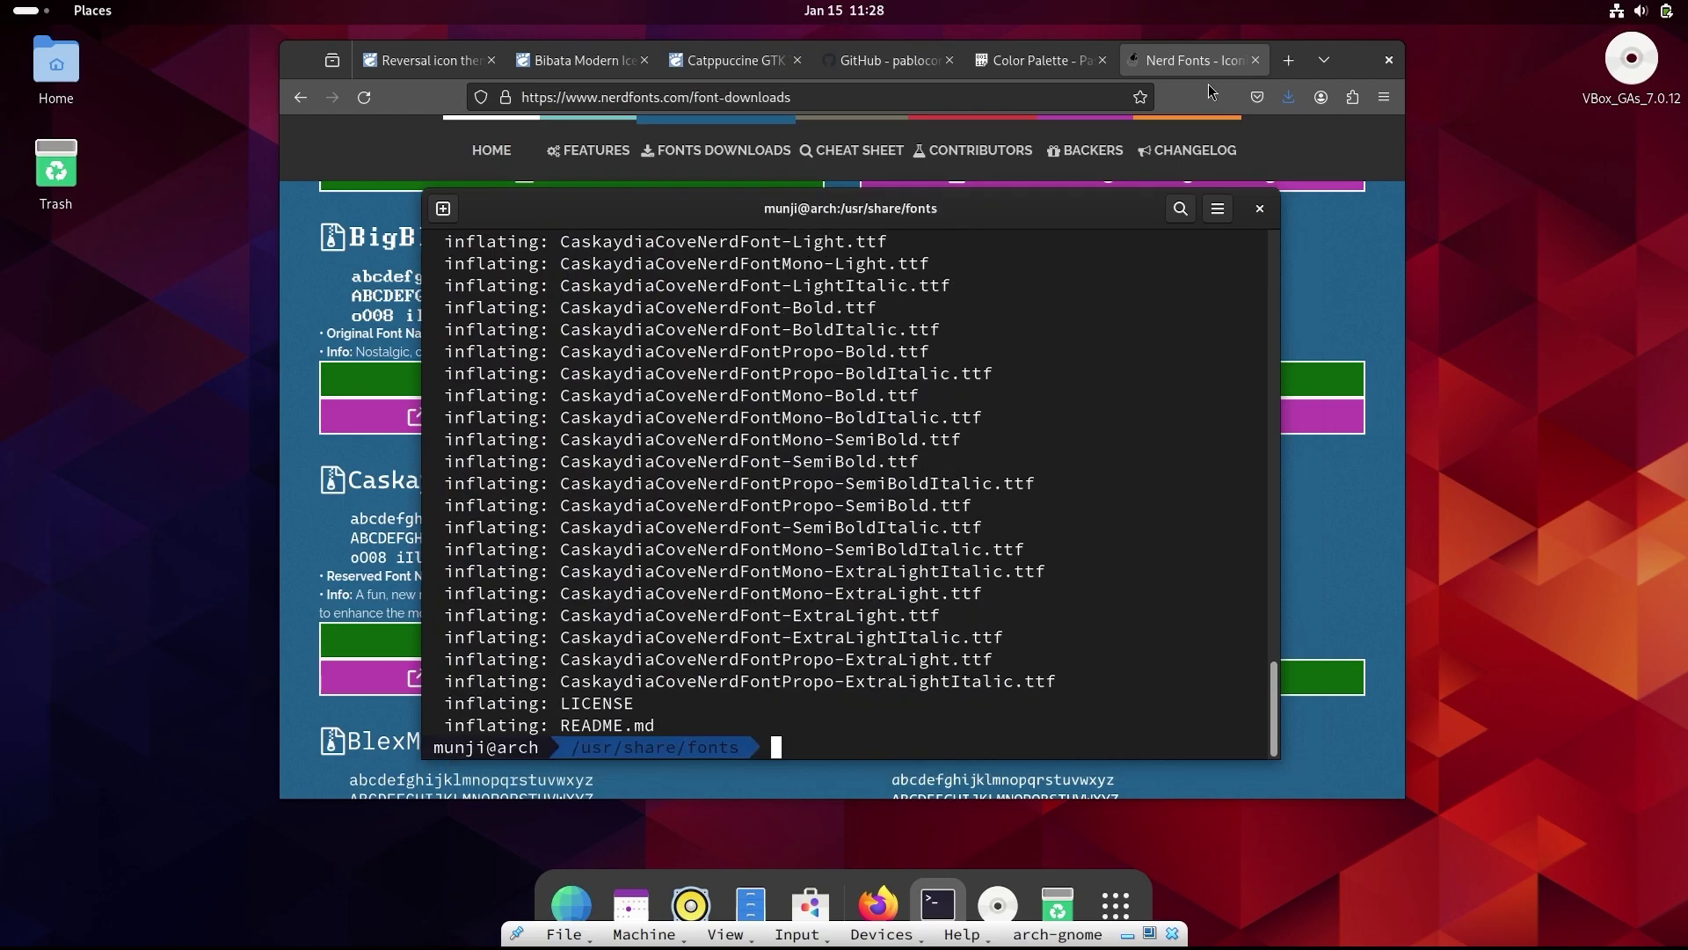
key("super")
- Launch Tweaks and set Interface Text to CaskaydiaCove Nerd Font Mono Regular
type("twe")
key("Return")
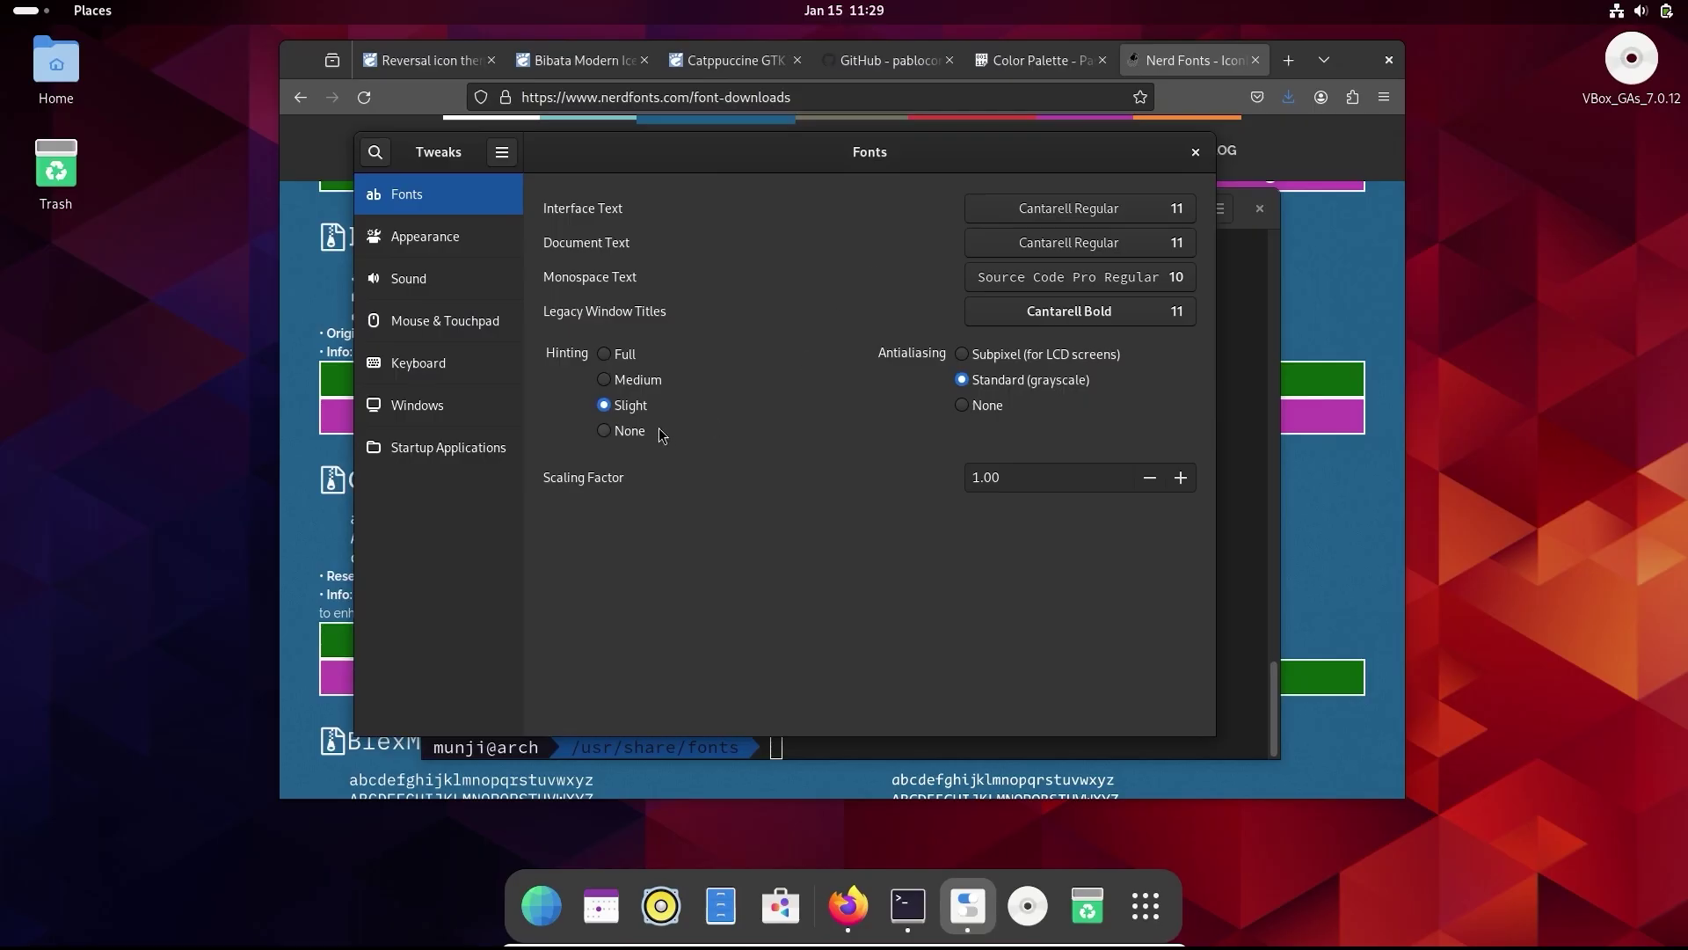
left_click(1087, 208)
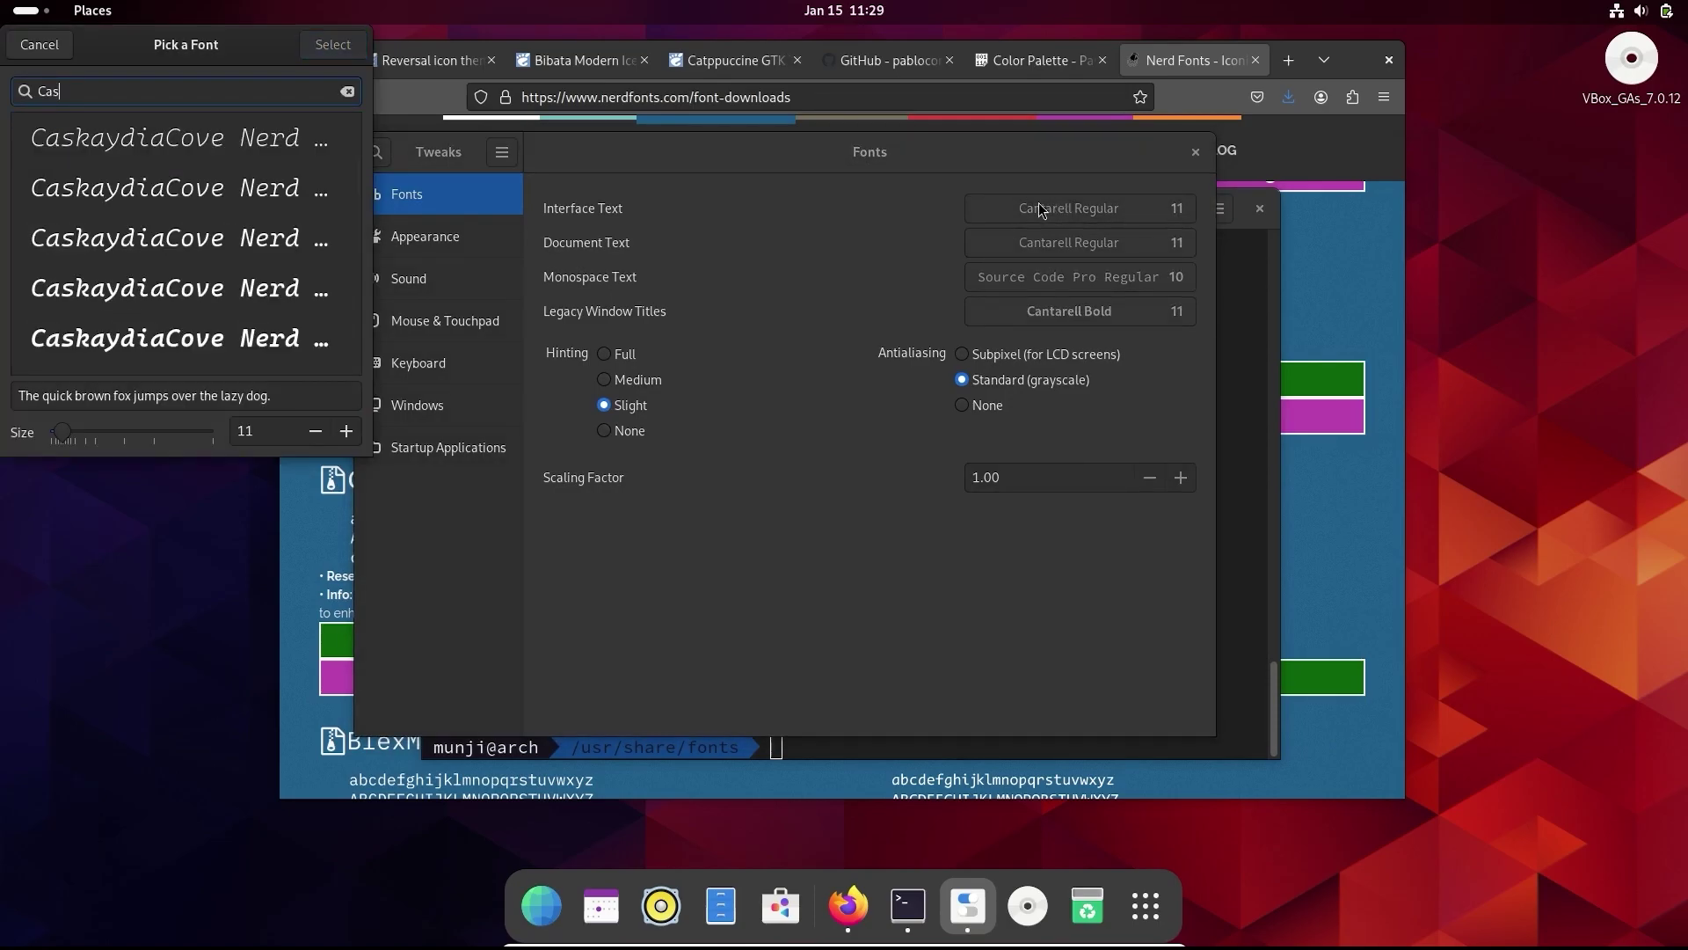
scroll(255, 255, "down", 2)
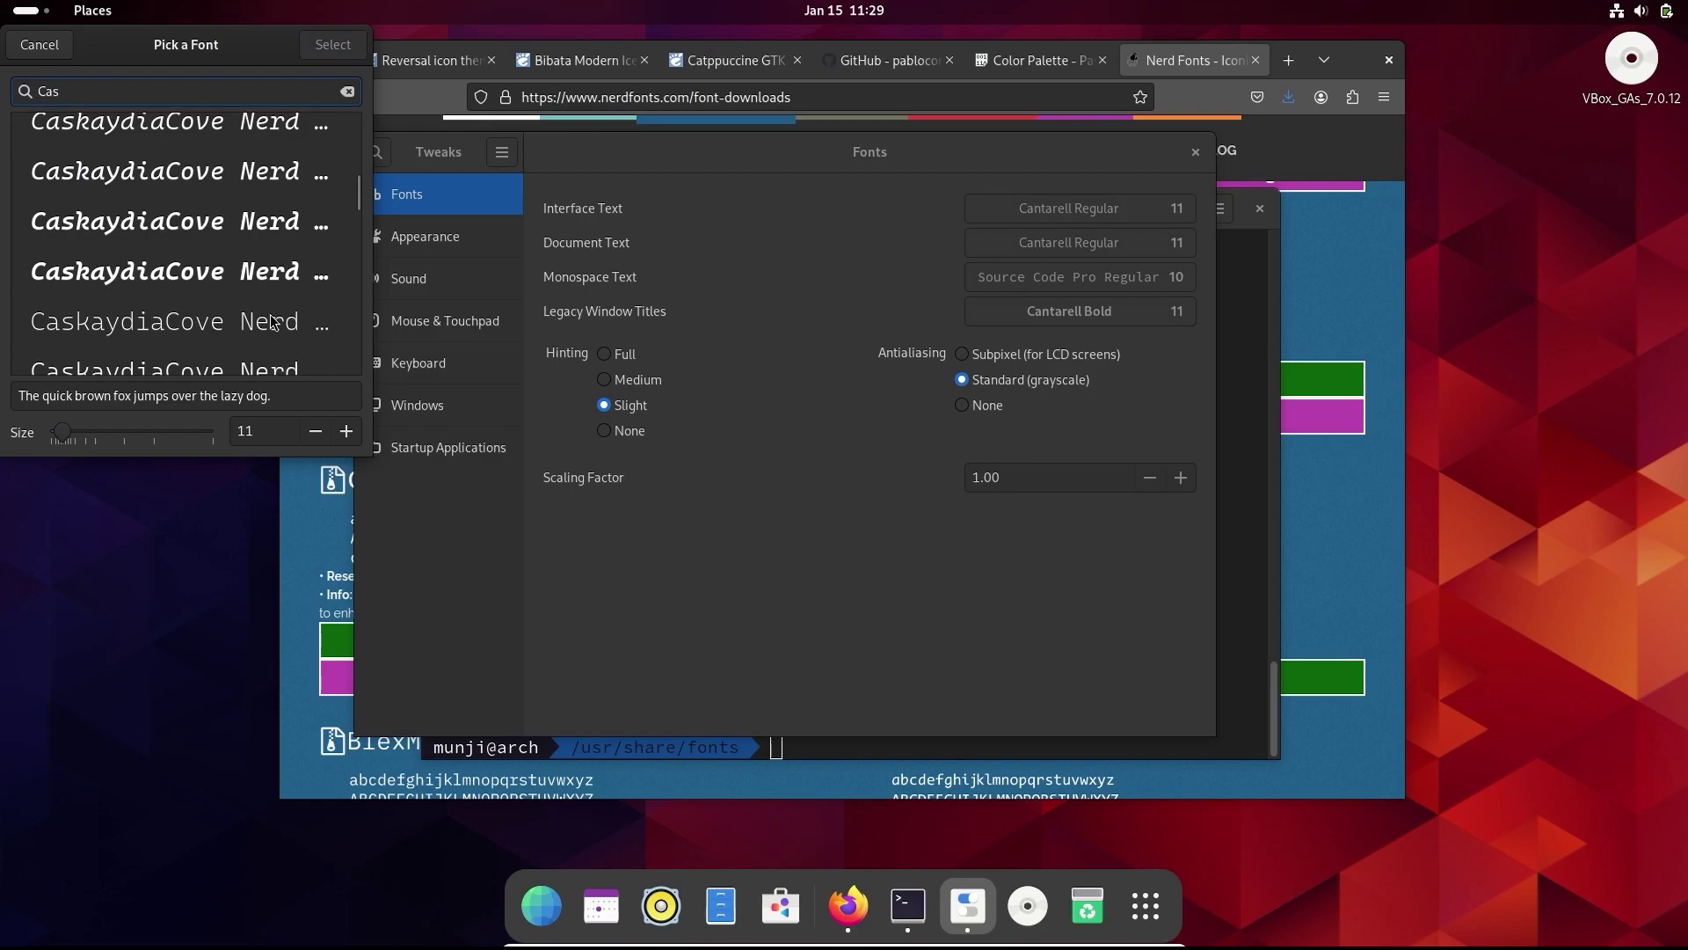
scroll(272, 316, "down", 3)
scroll(251, 220, "down", 1)
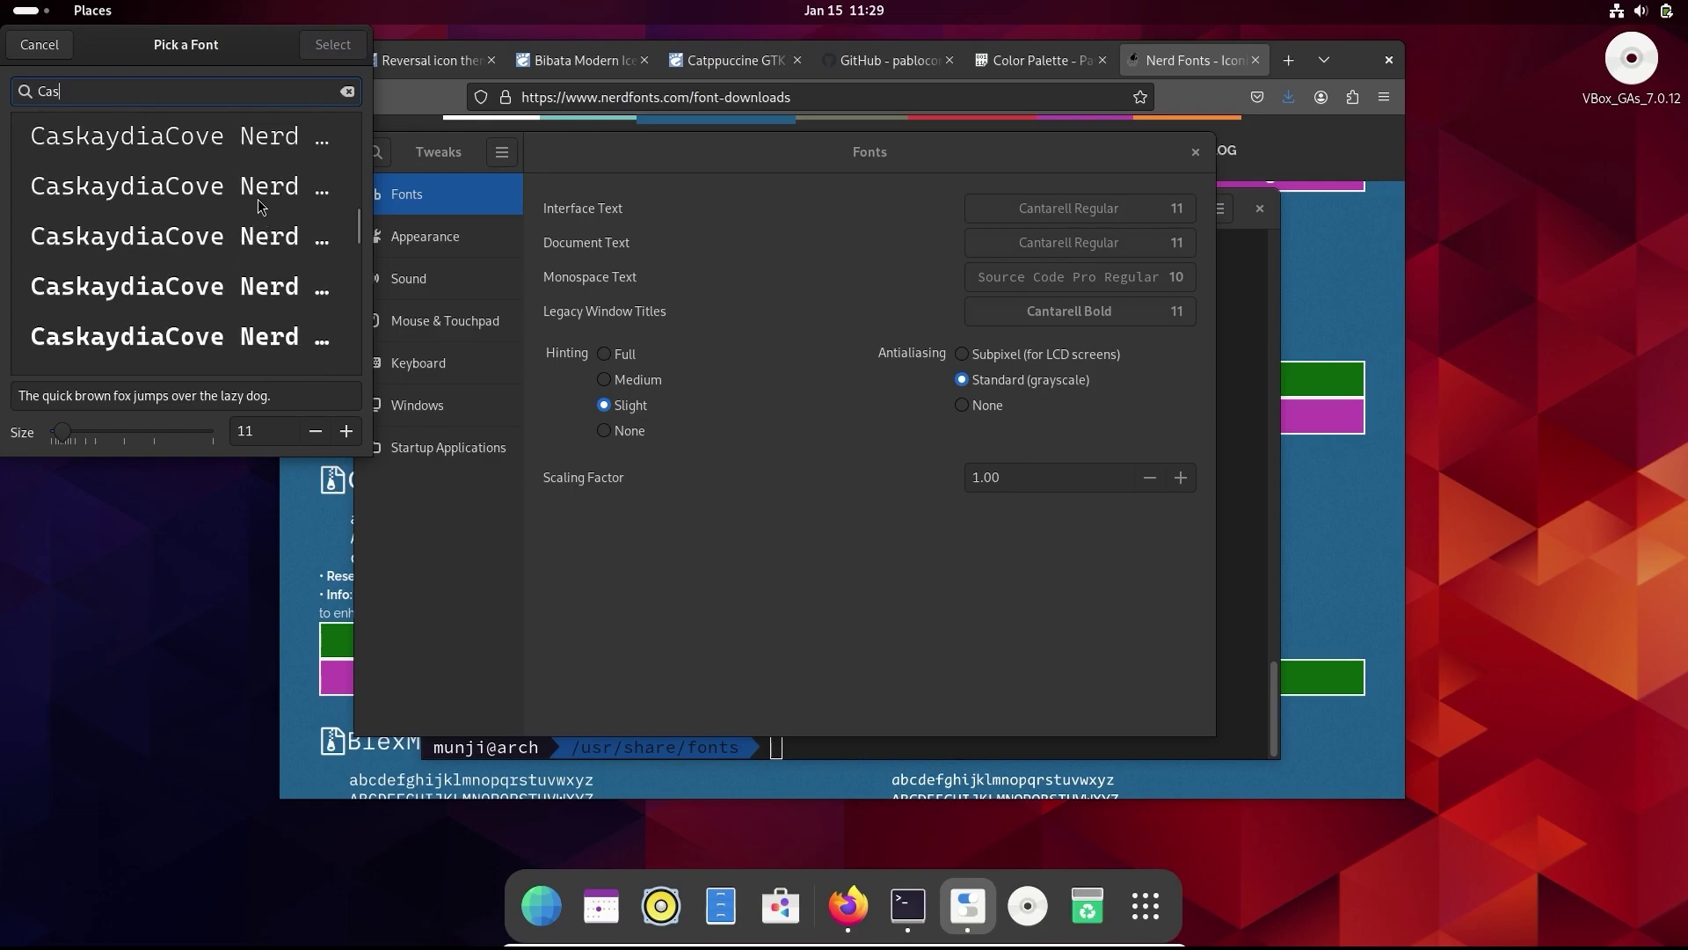
scroll(260, 205, "down", 1)
left_click(260, 278)
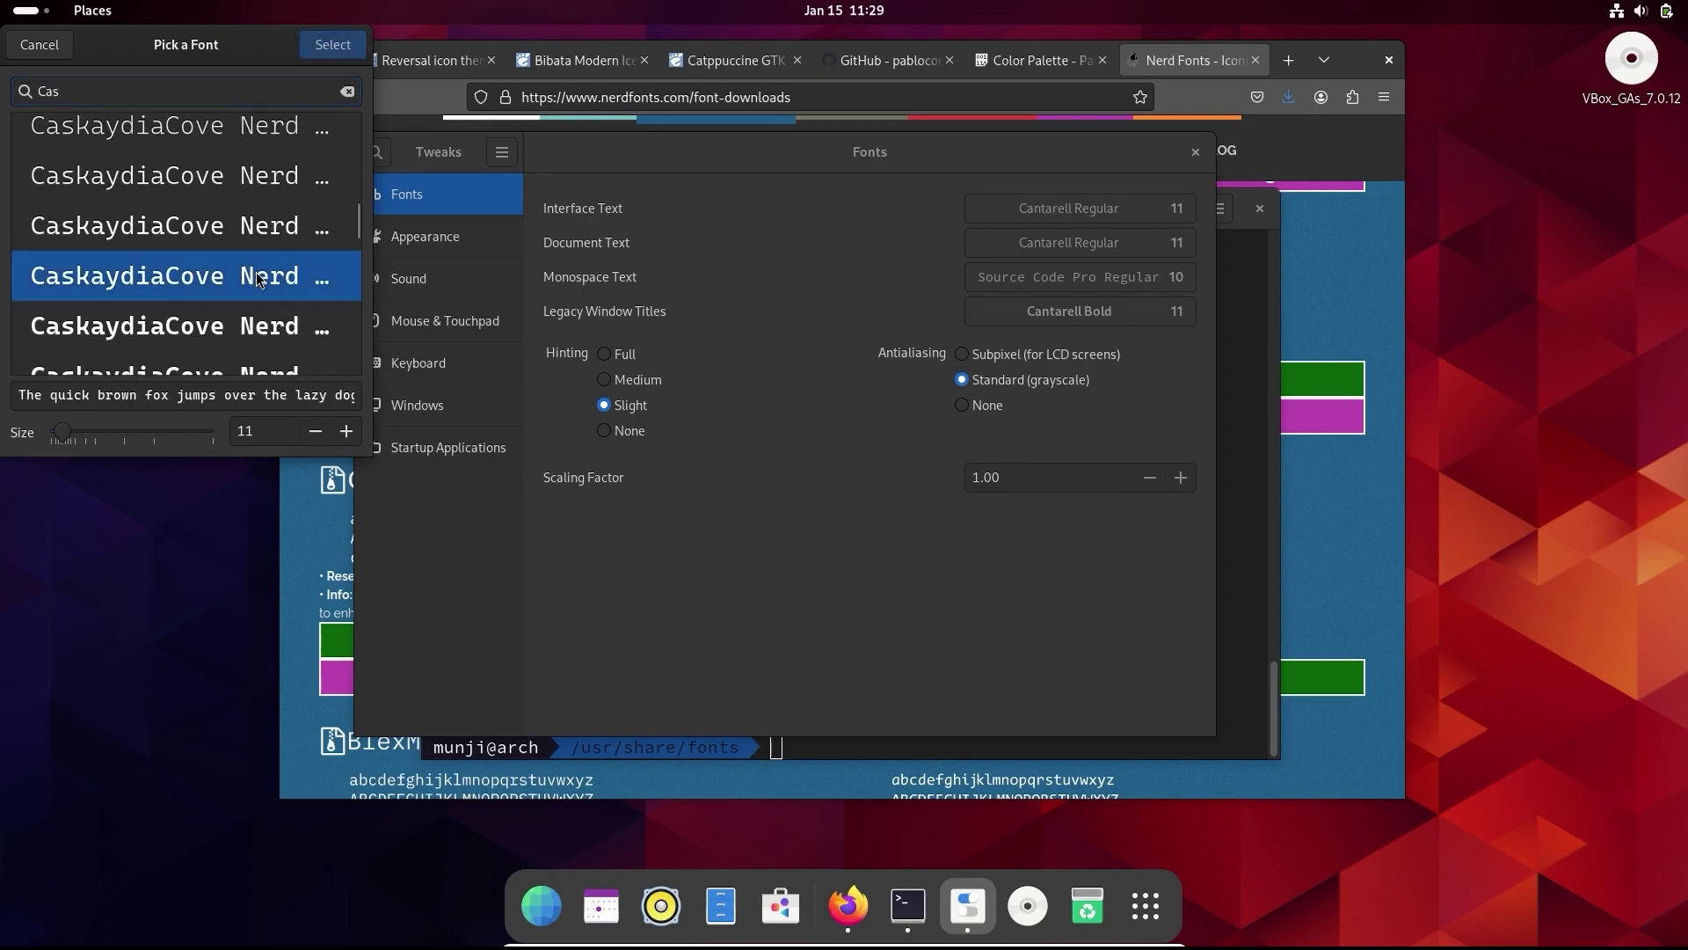
left_click(338, 49)
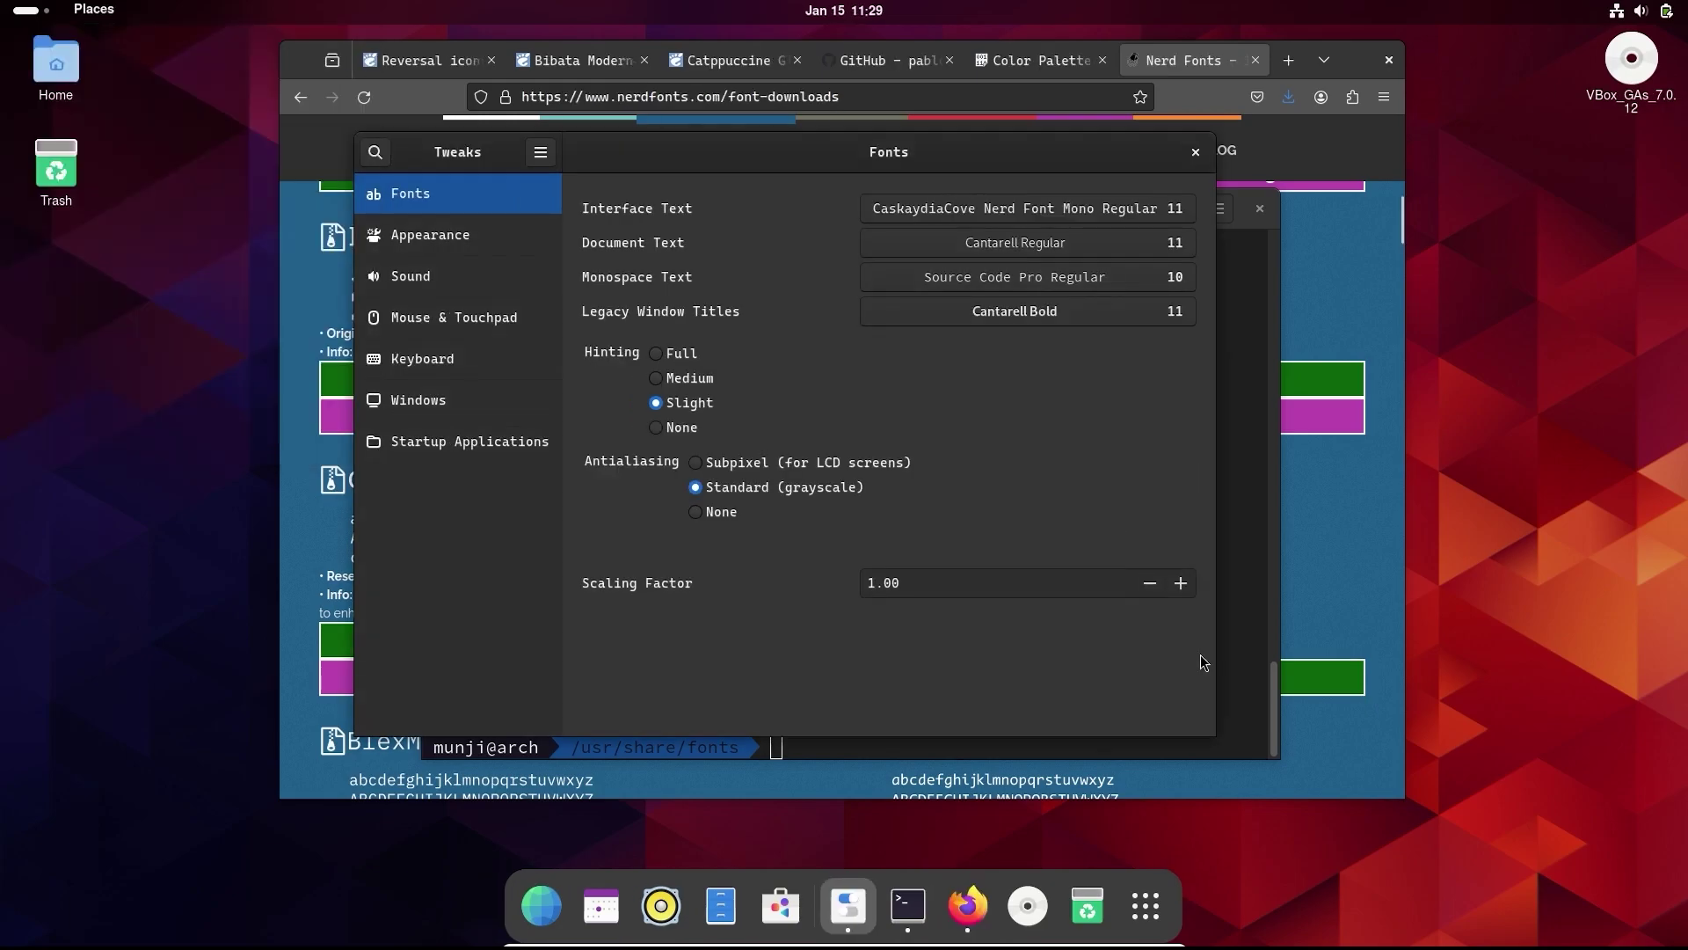
- Download Catppuccin-Mocha-BL.zip (0.35 MB) from the Catppuccin GTK theme's Files list
left_click(730, 60)
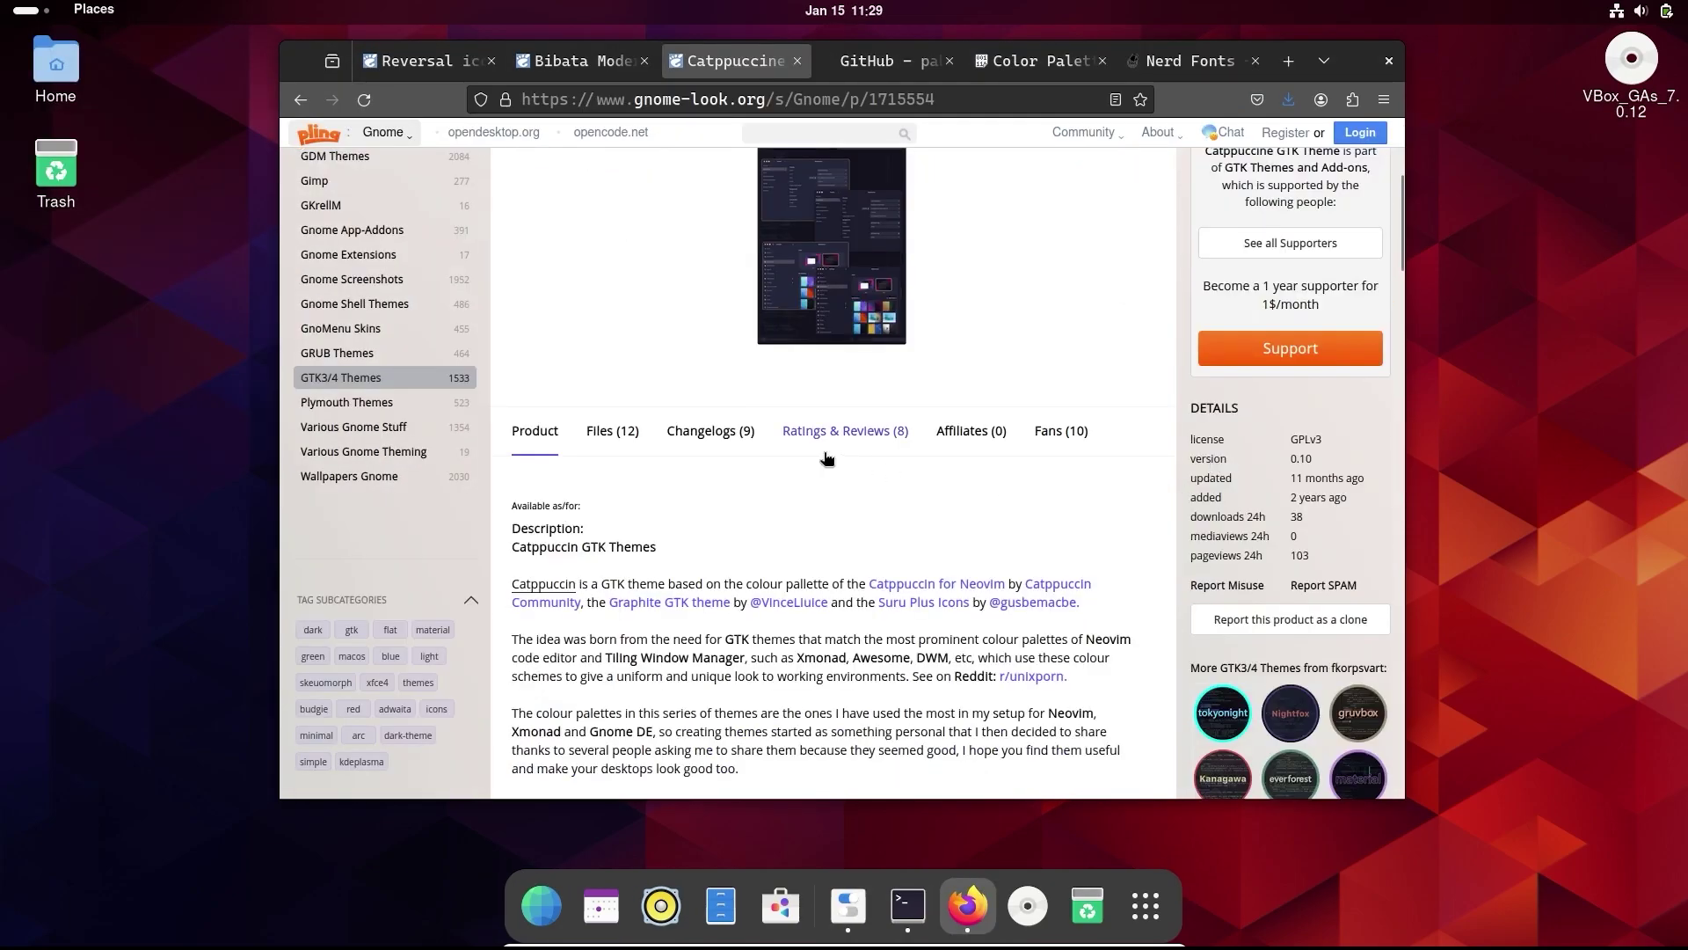
left_click(623, 431)
scroll(633, 457, "down", 2)
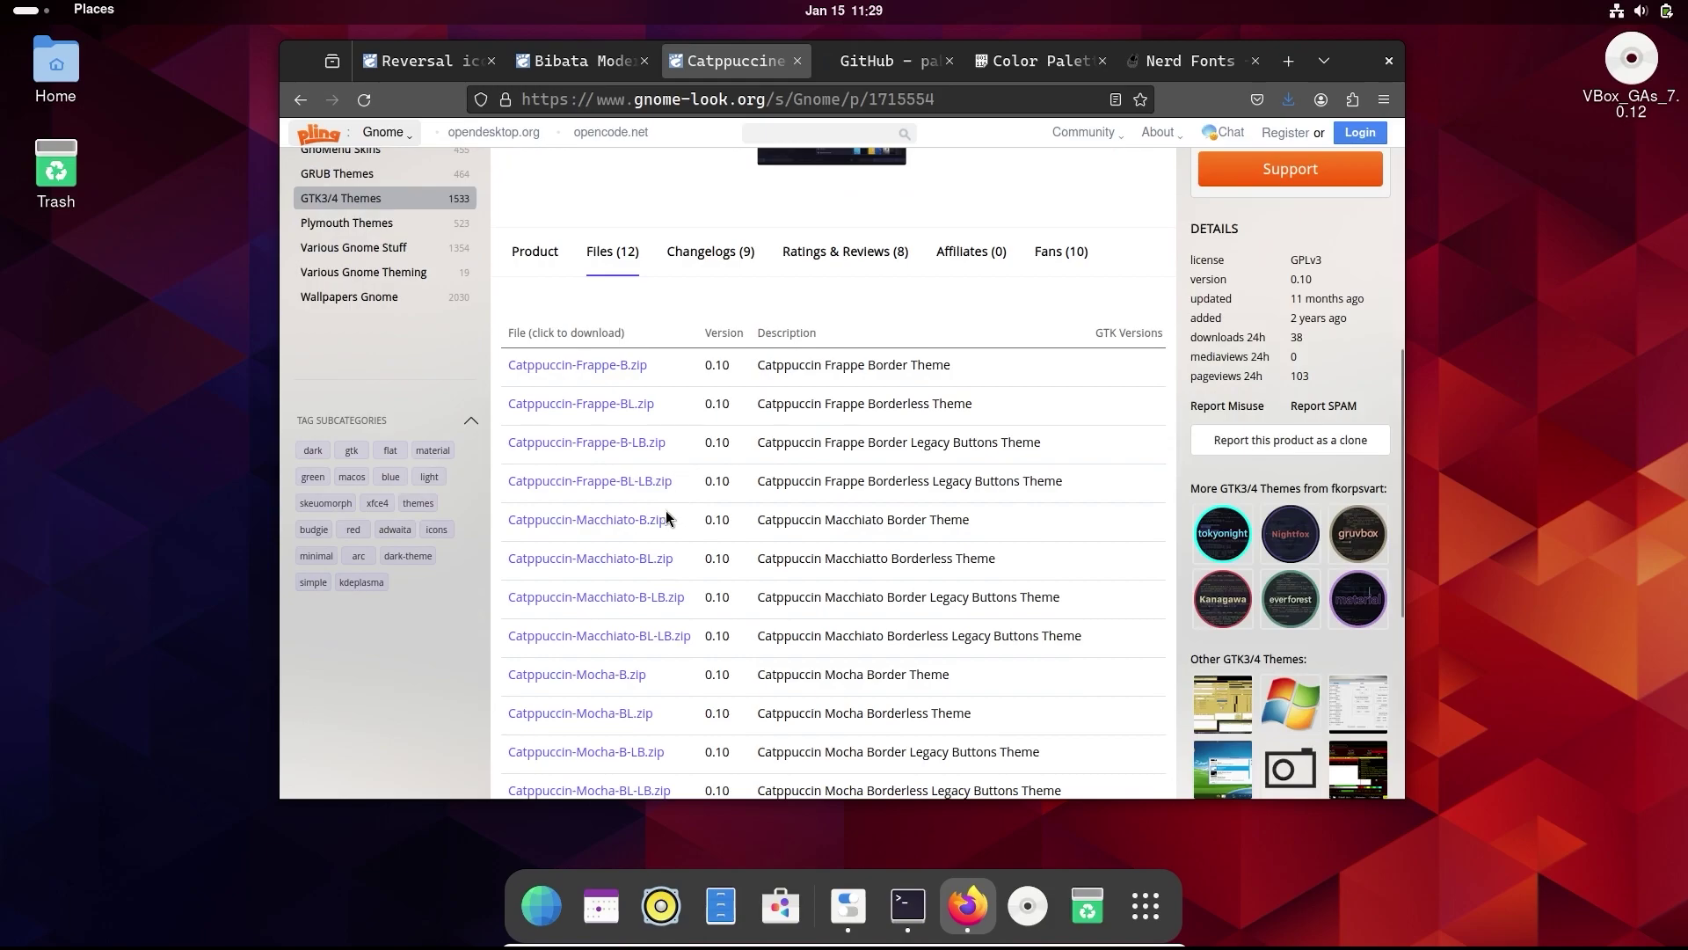
scroll(598, 570, "down", 1)
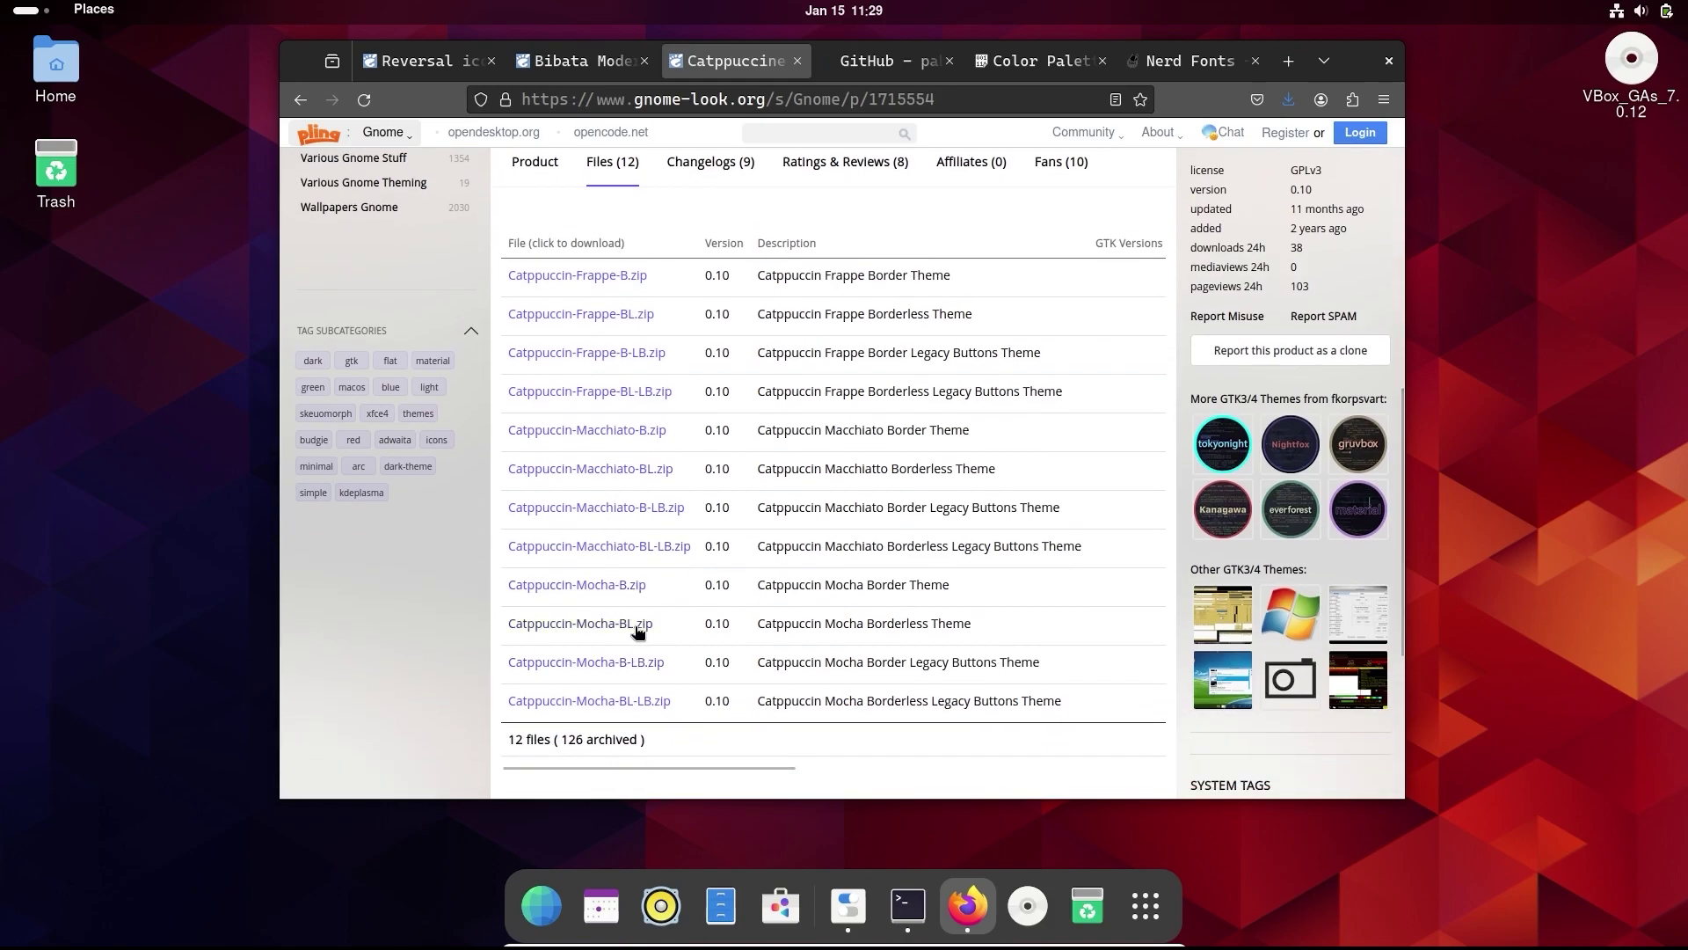
left_click(637, 624)
left_click(918, 422)
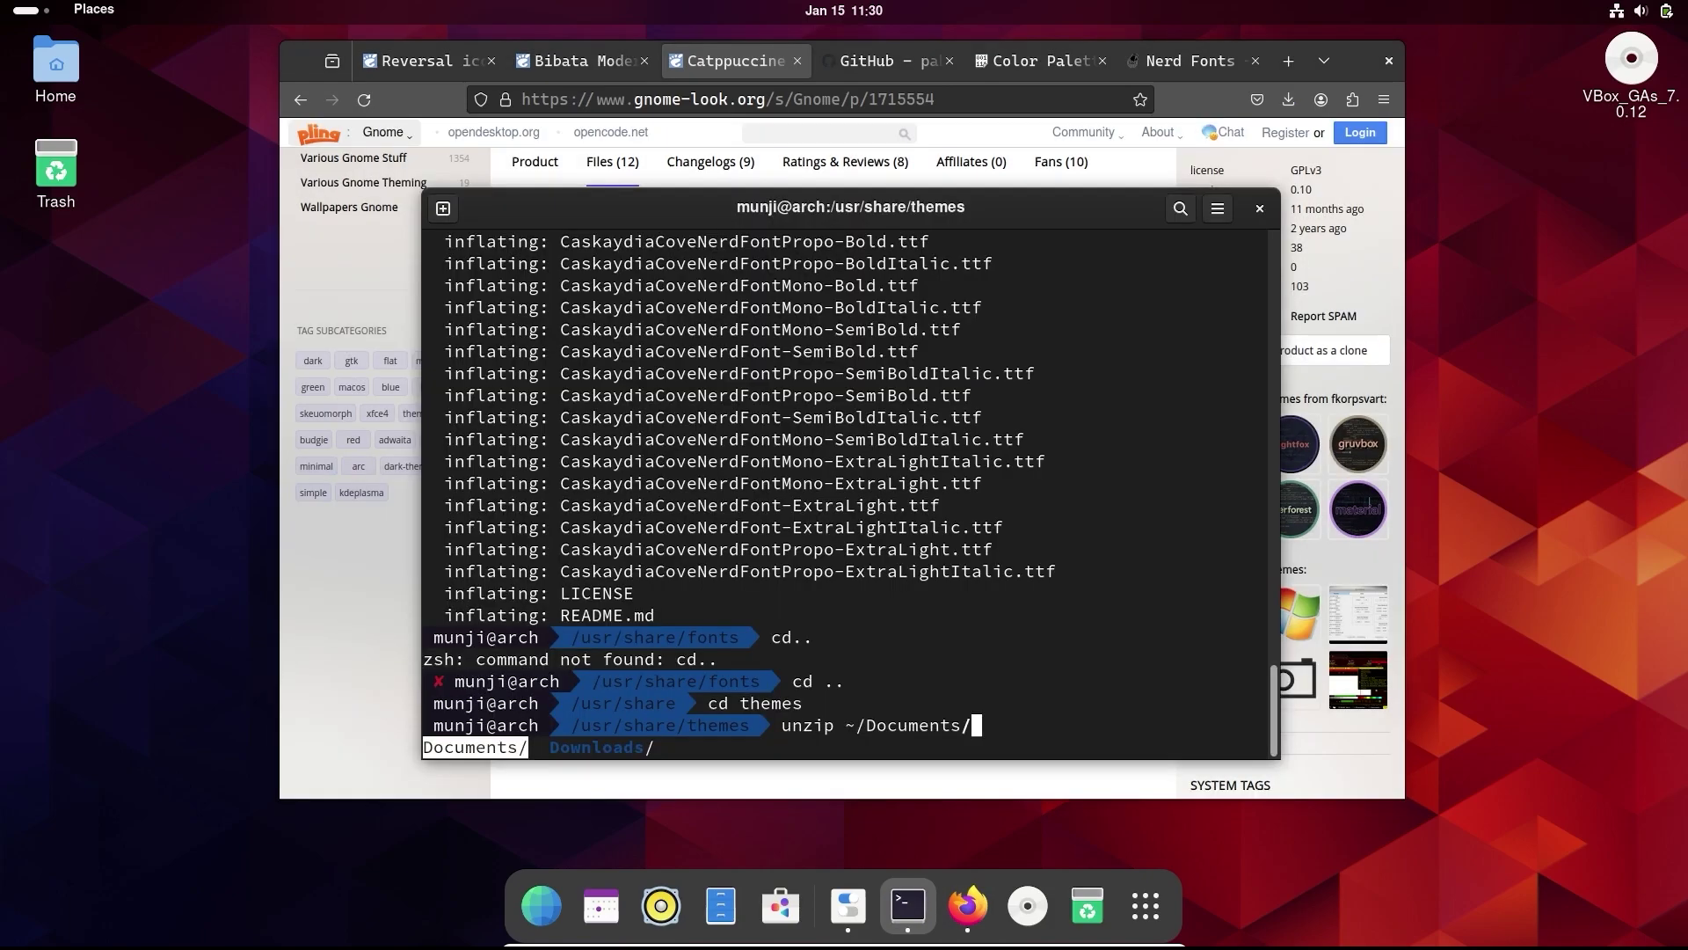
- Run unzip ~/Downloads/Catppuccin-Mocha-BL.zip in /usr/share/themes, which is permission-denied
key("Tab")
type("/")
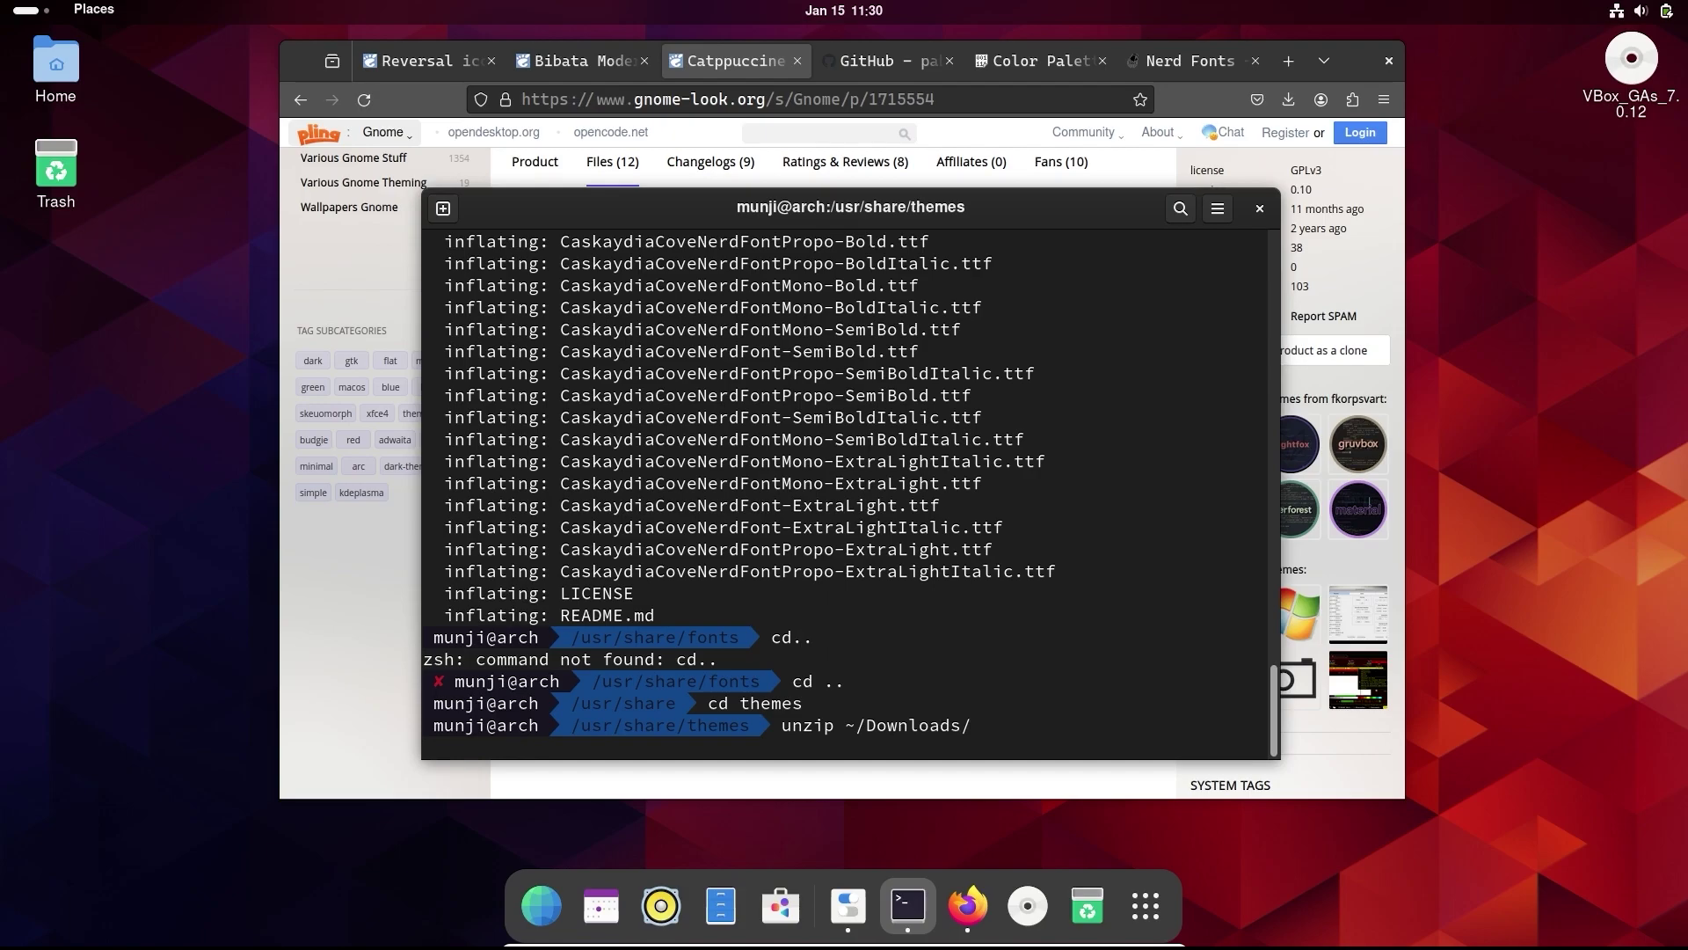
type("Ca")
key("Tab")
type("t")
key("Tab")
key("Return")
- Rerun the same unzip command prefixed with sudo to extract the theme
key("Up")
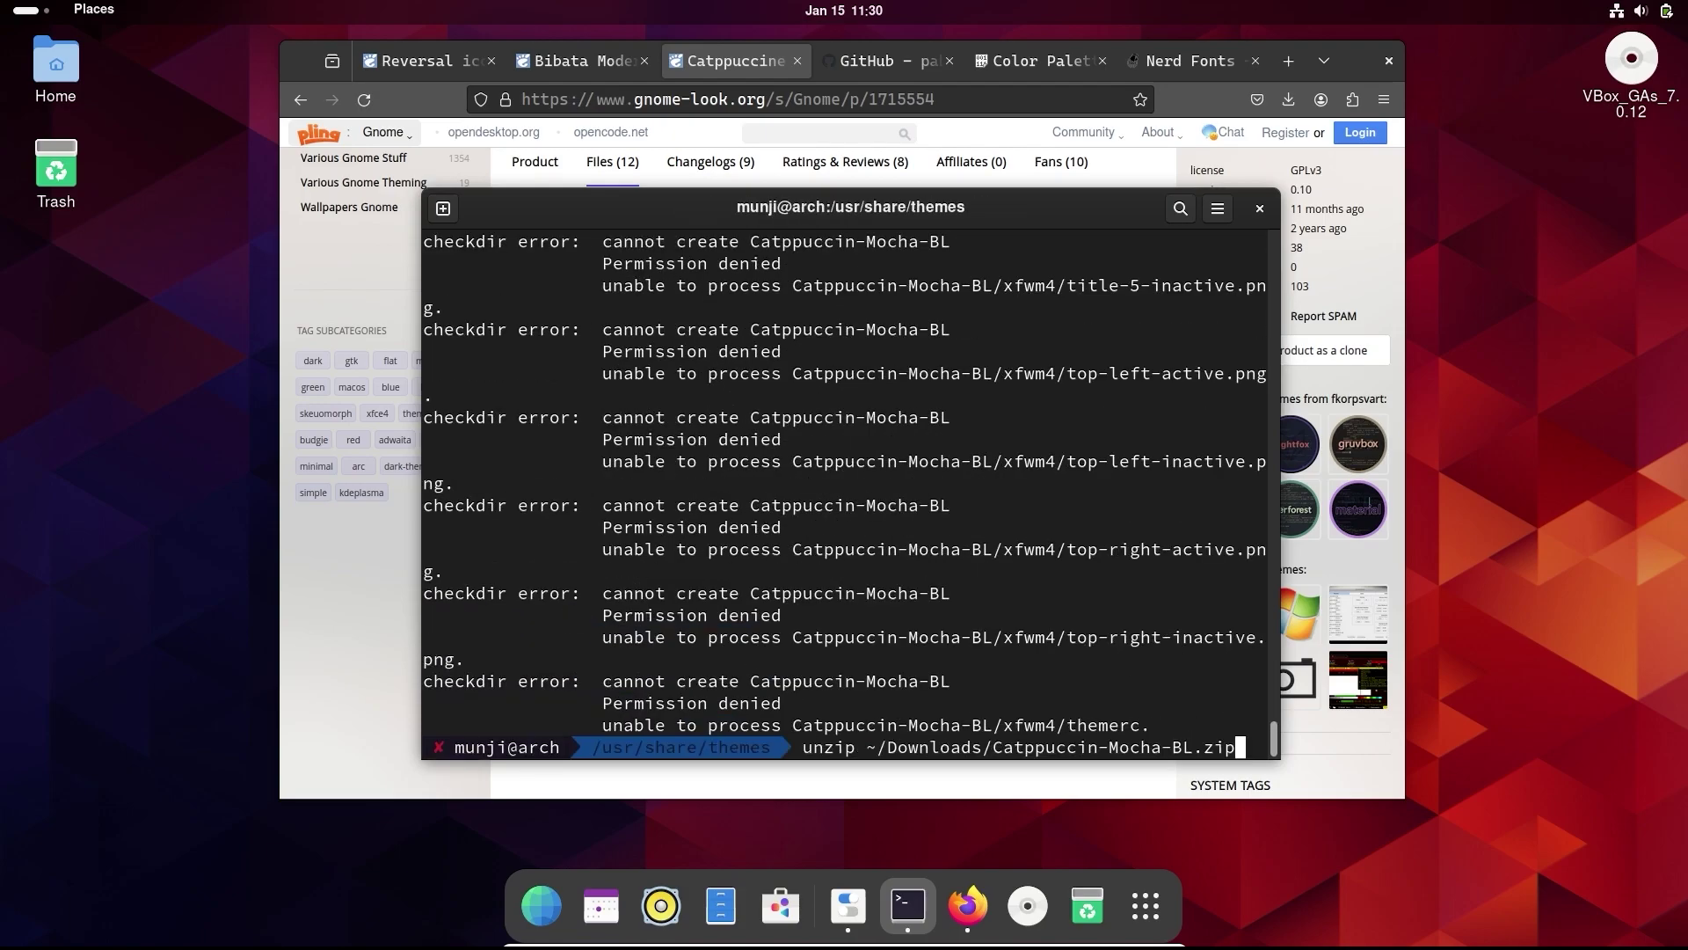
key("Home")
type("sudo")
key("Return")
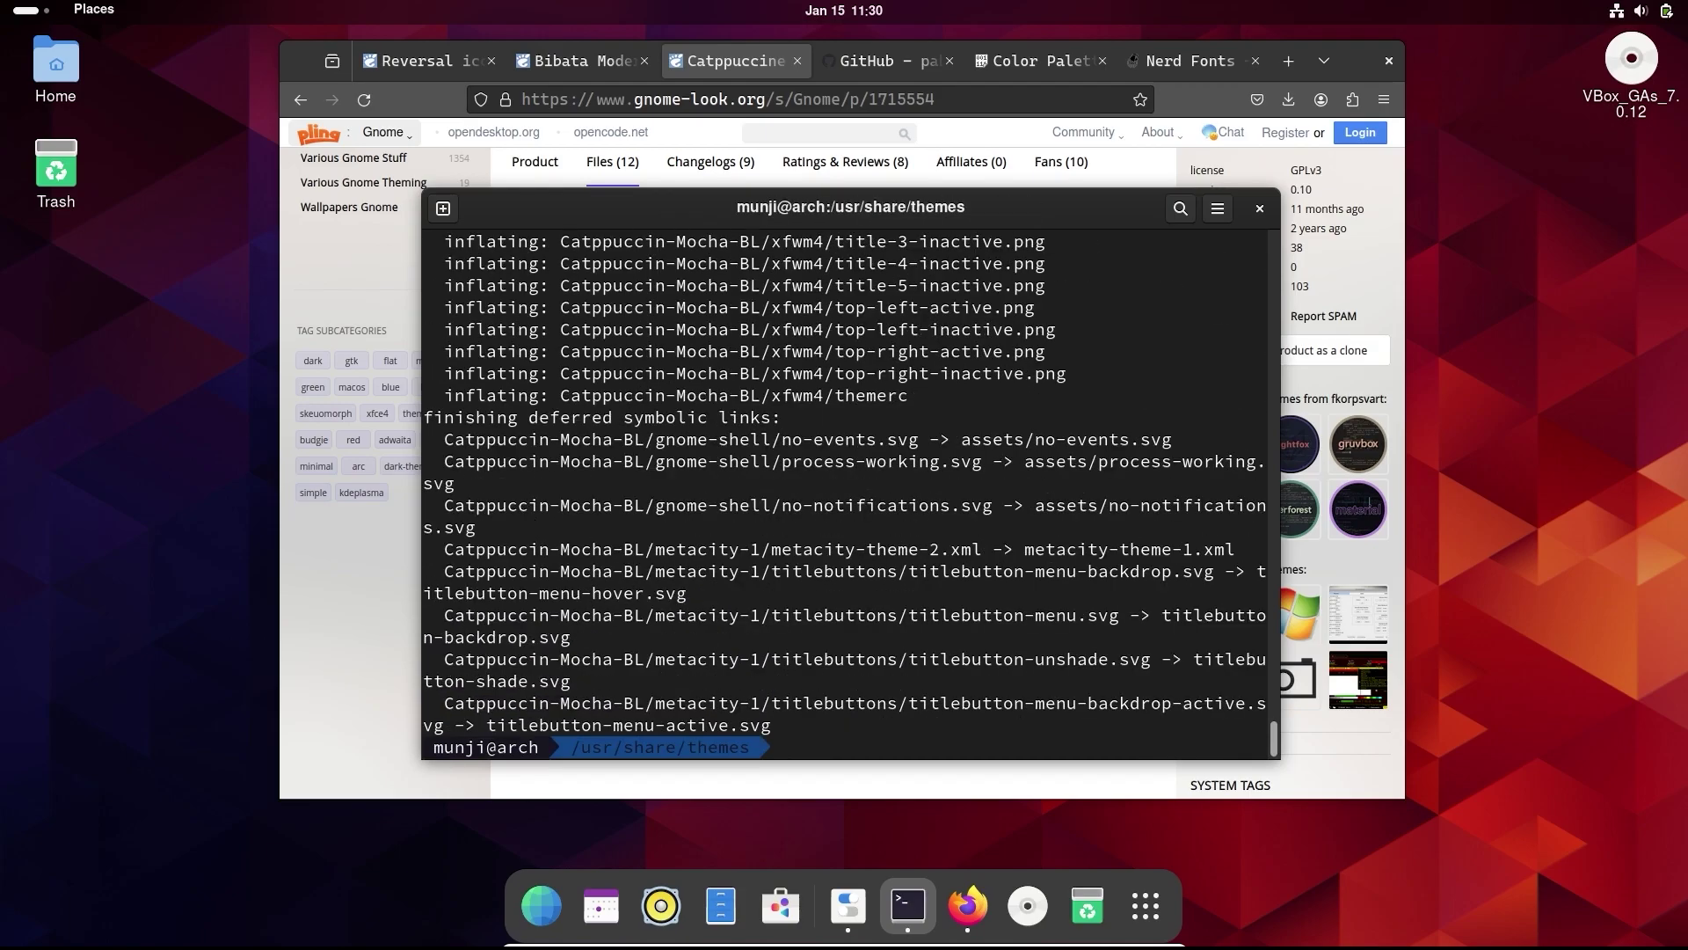
- In Tweaks Appearance, set the Shell theme to Catppuccin-Mocha-BL
left_click(848, 906)
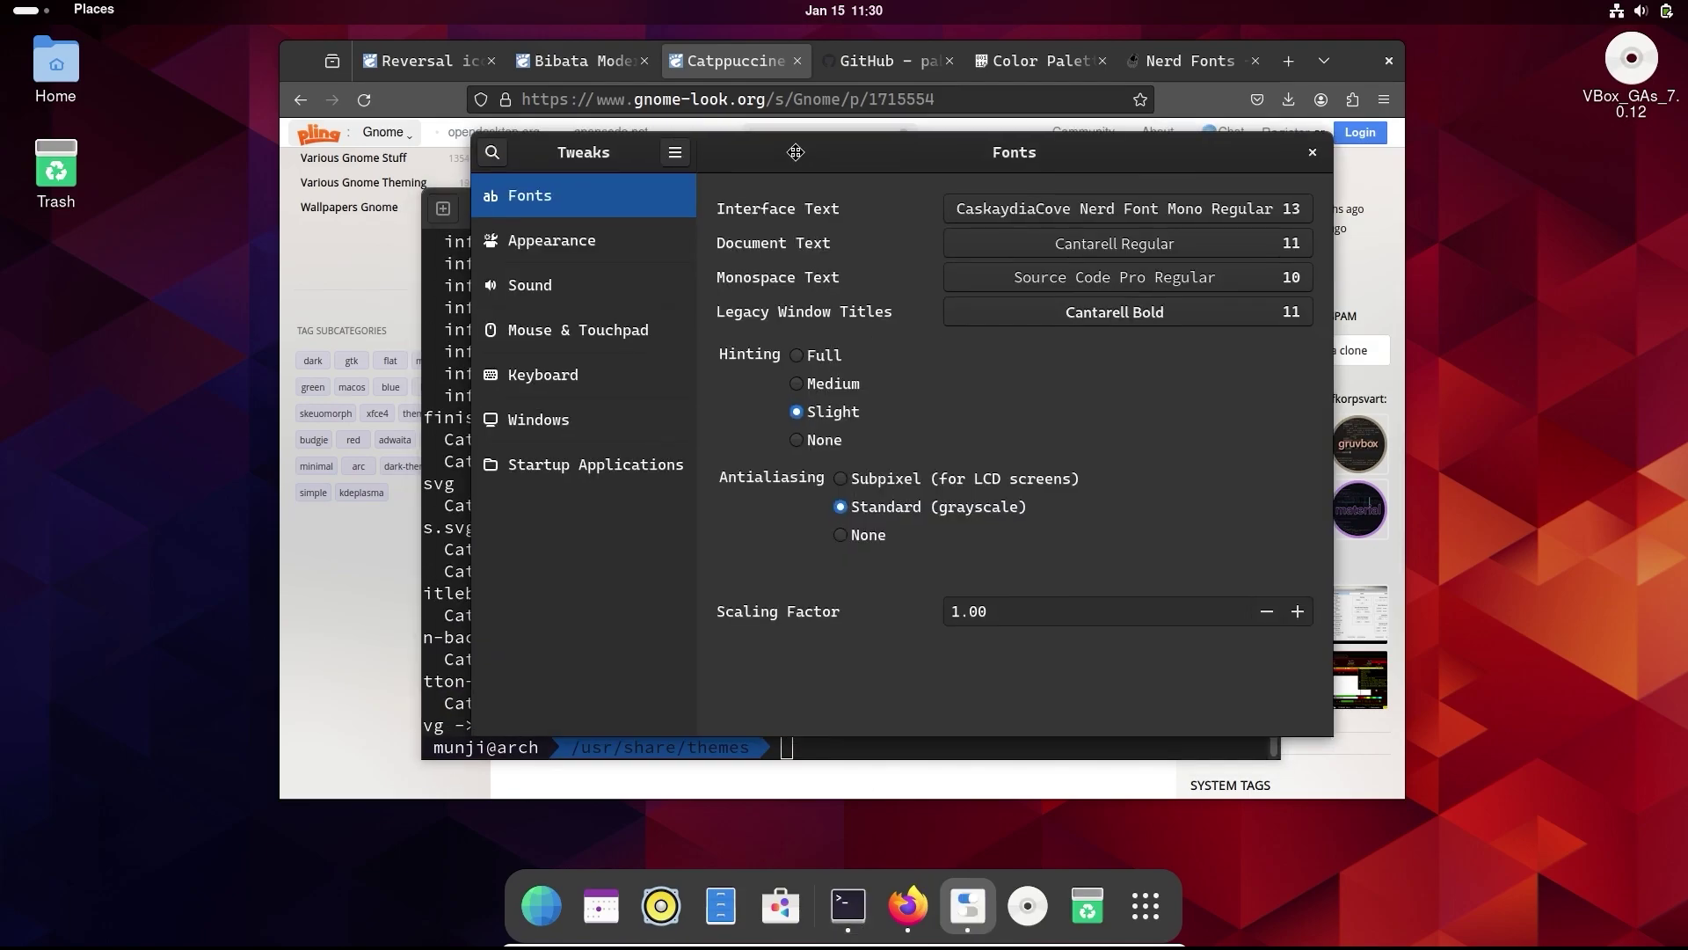
left_click(580, 249)
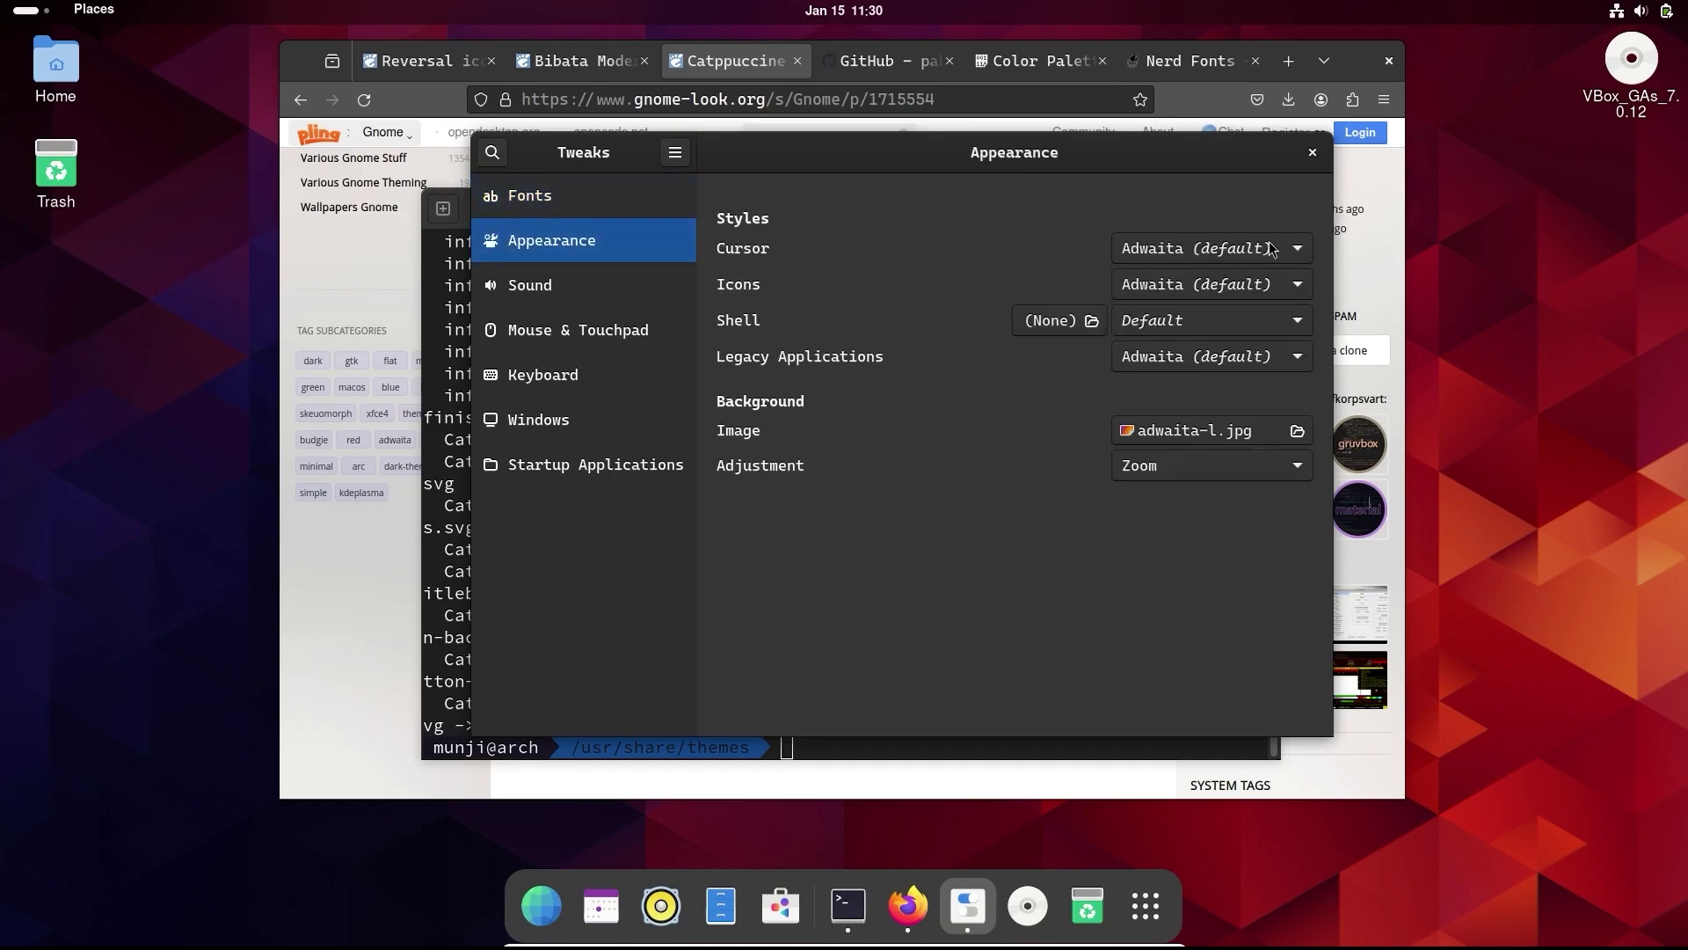
left_click(1219, 331)
left_click(1196, 347)
- Set Legacy Applications to Catppuccin-Mocha-BL as well
left_click_drag(1120, 162, 974, 108)
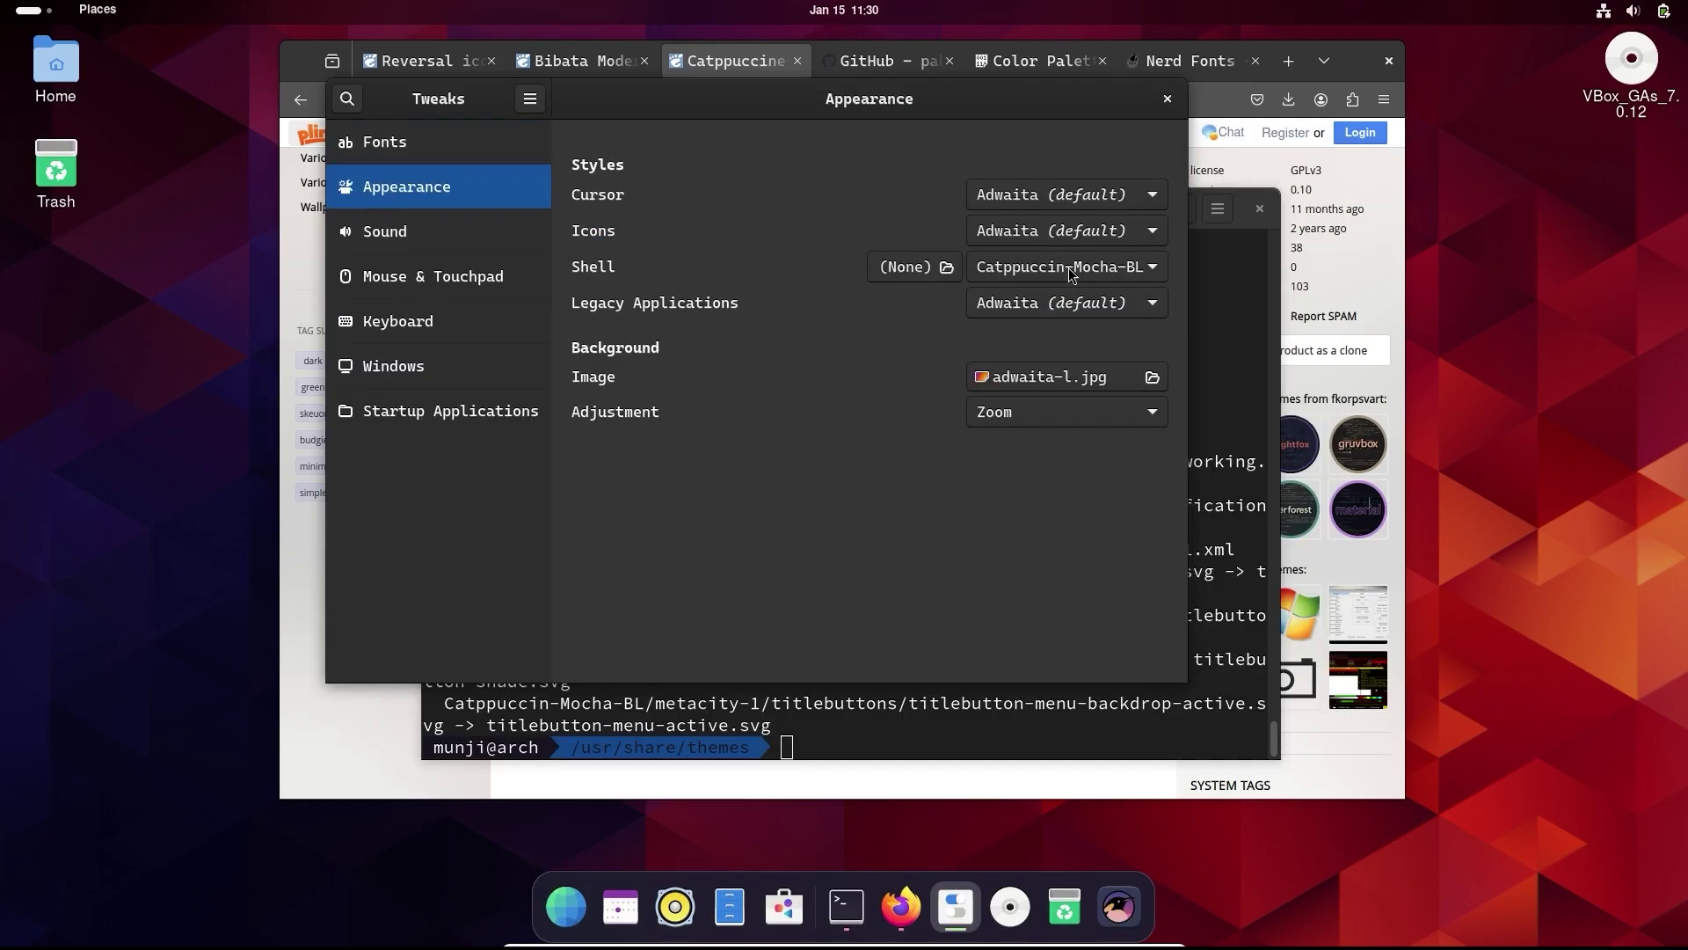
left_click(1079, 304)
left_click(1081, 341)
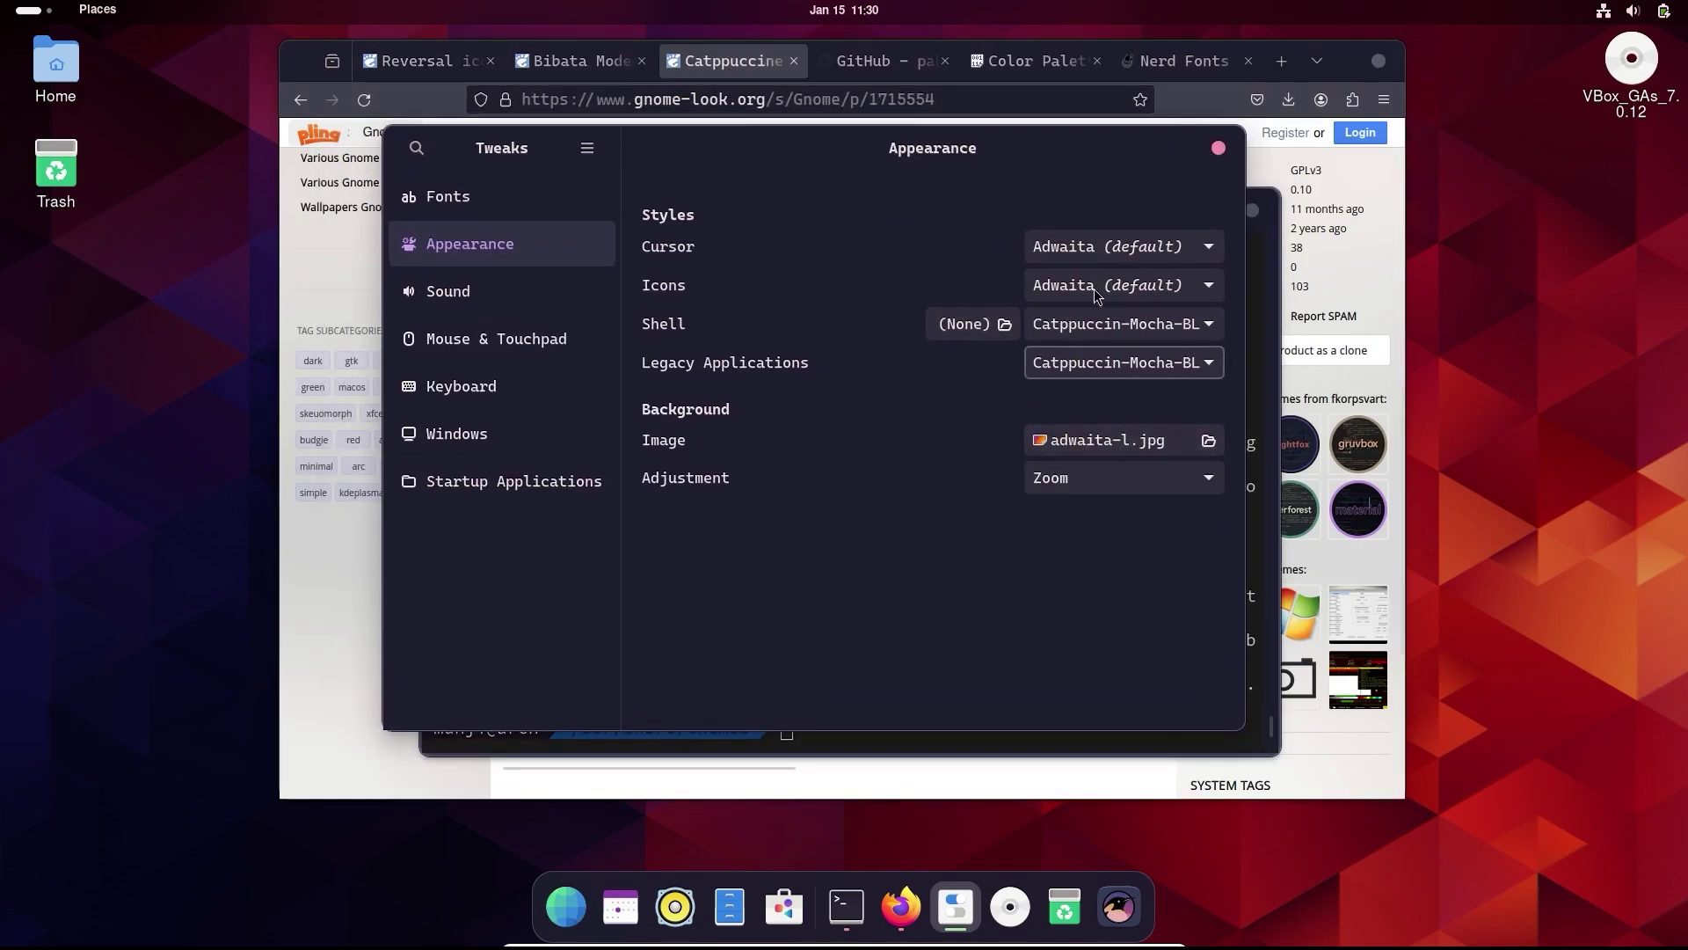
left_click(571, 60)
- Download Bibata-Modern-Ice.tar.xz from the Bibata cursor page's Files list
scroll(665, 395, "up", 3)
scroll(658, 344, "down", 5)
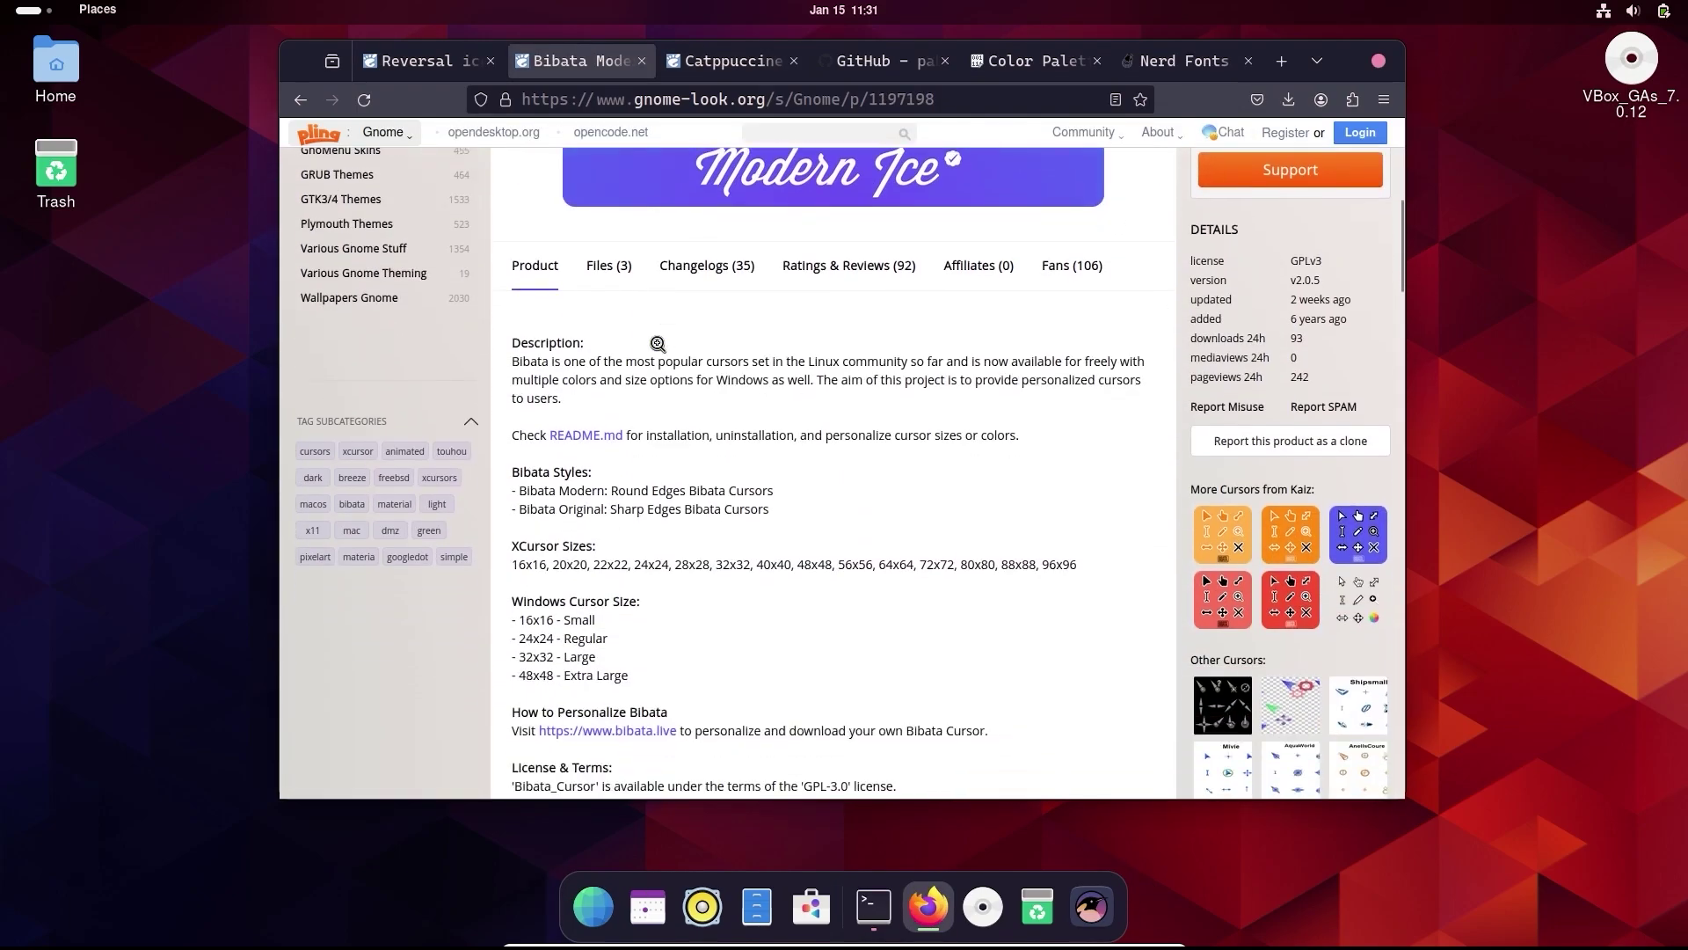
left_click(609, 266)
scroll(946, 347, "down", 2)
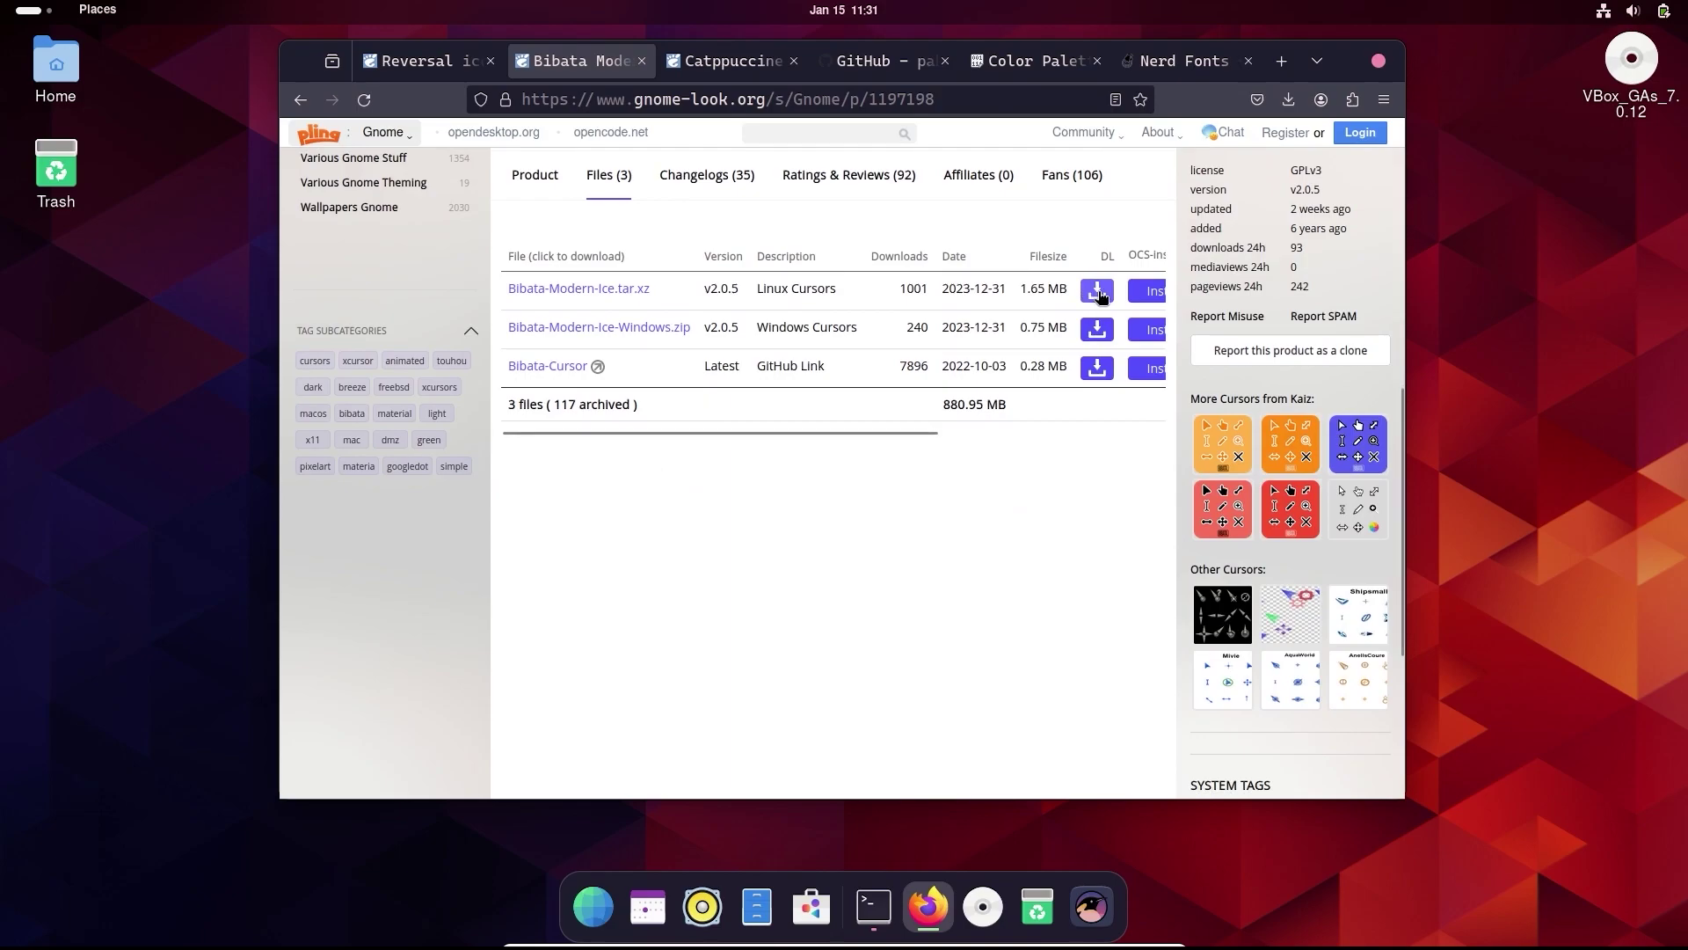
left_click(1097, 291)
- Start downloading Reversal-purple from the Reversal icon theme's Files list
key("ctrl+Page_Up")
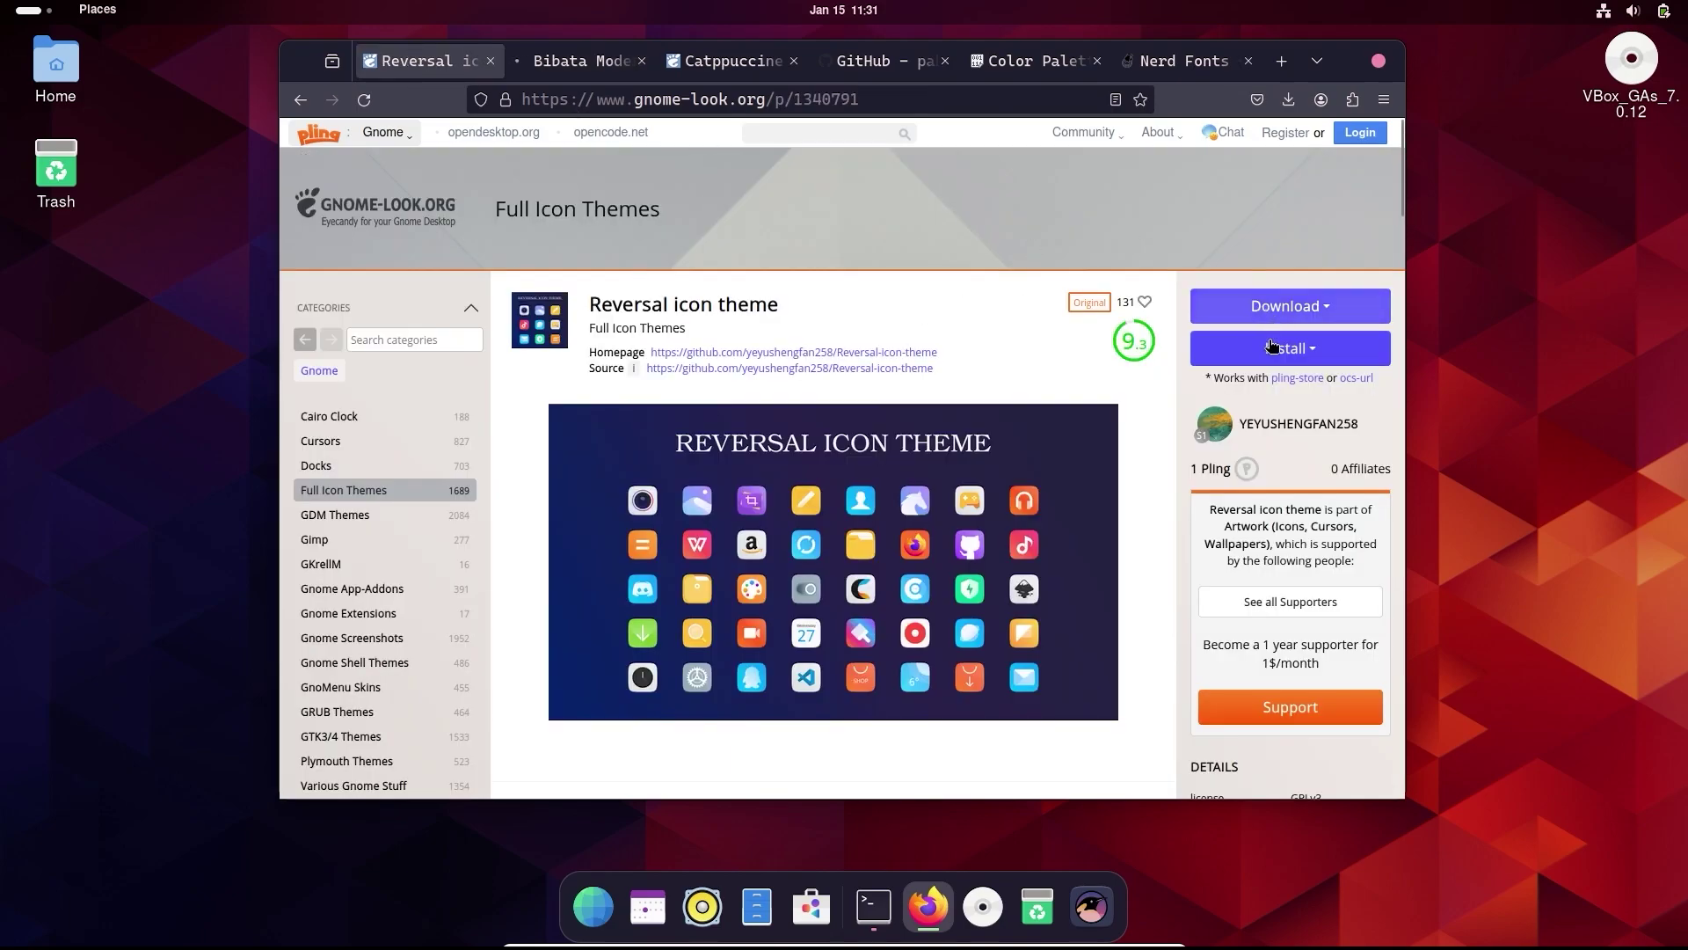
scroll(668, 484, "down", 5)
left_click(608, 357)
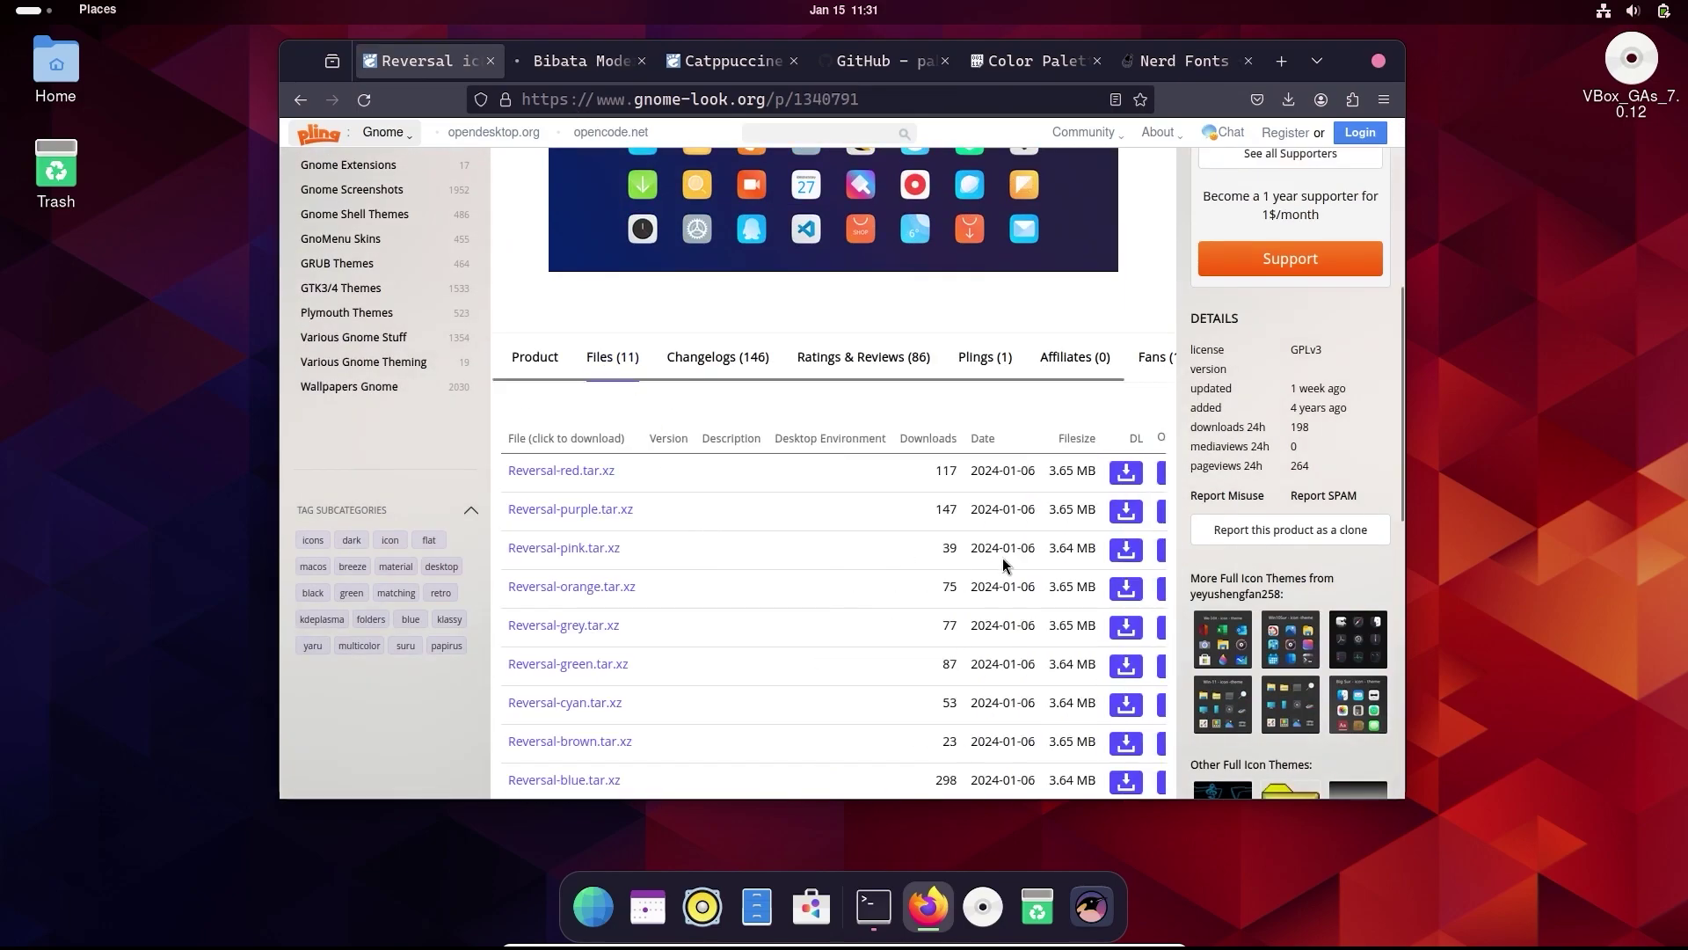
scroll(997, 553, "down", 2)
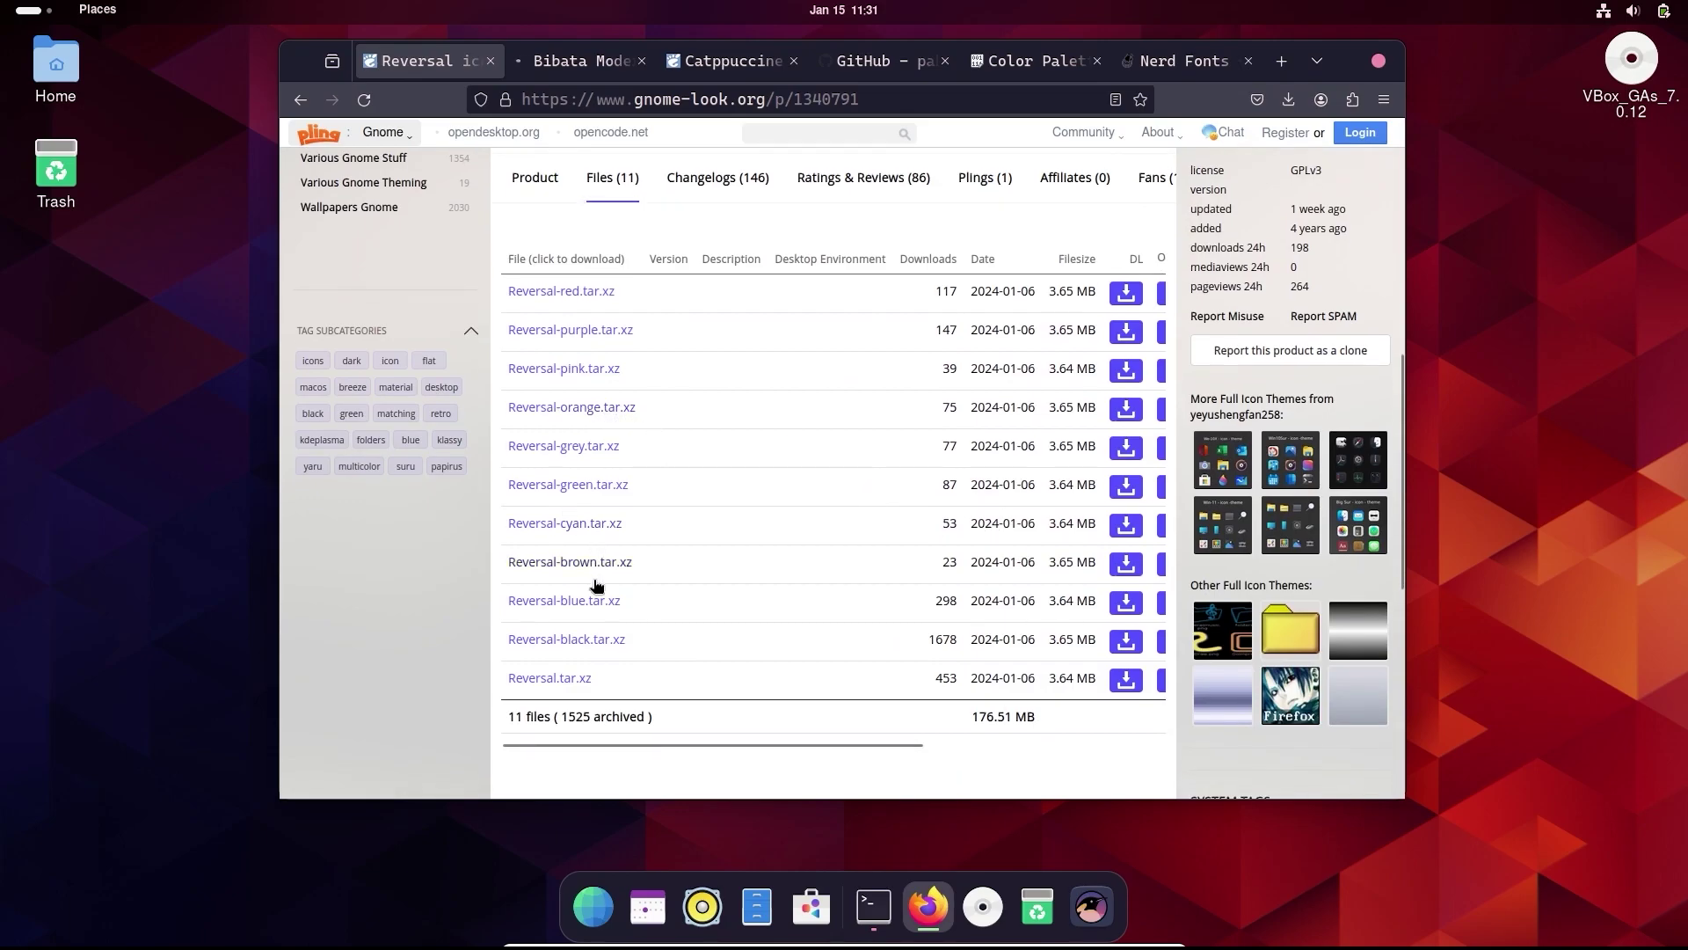
left_click(1126, 334)
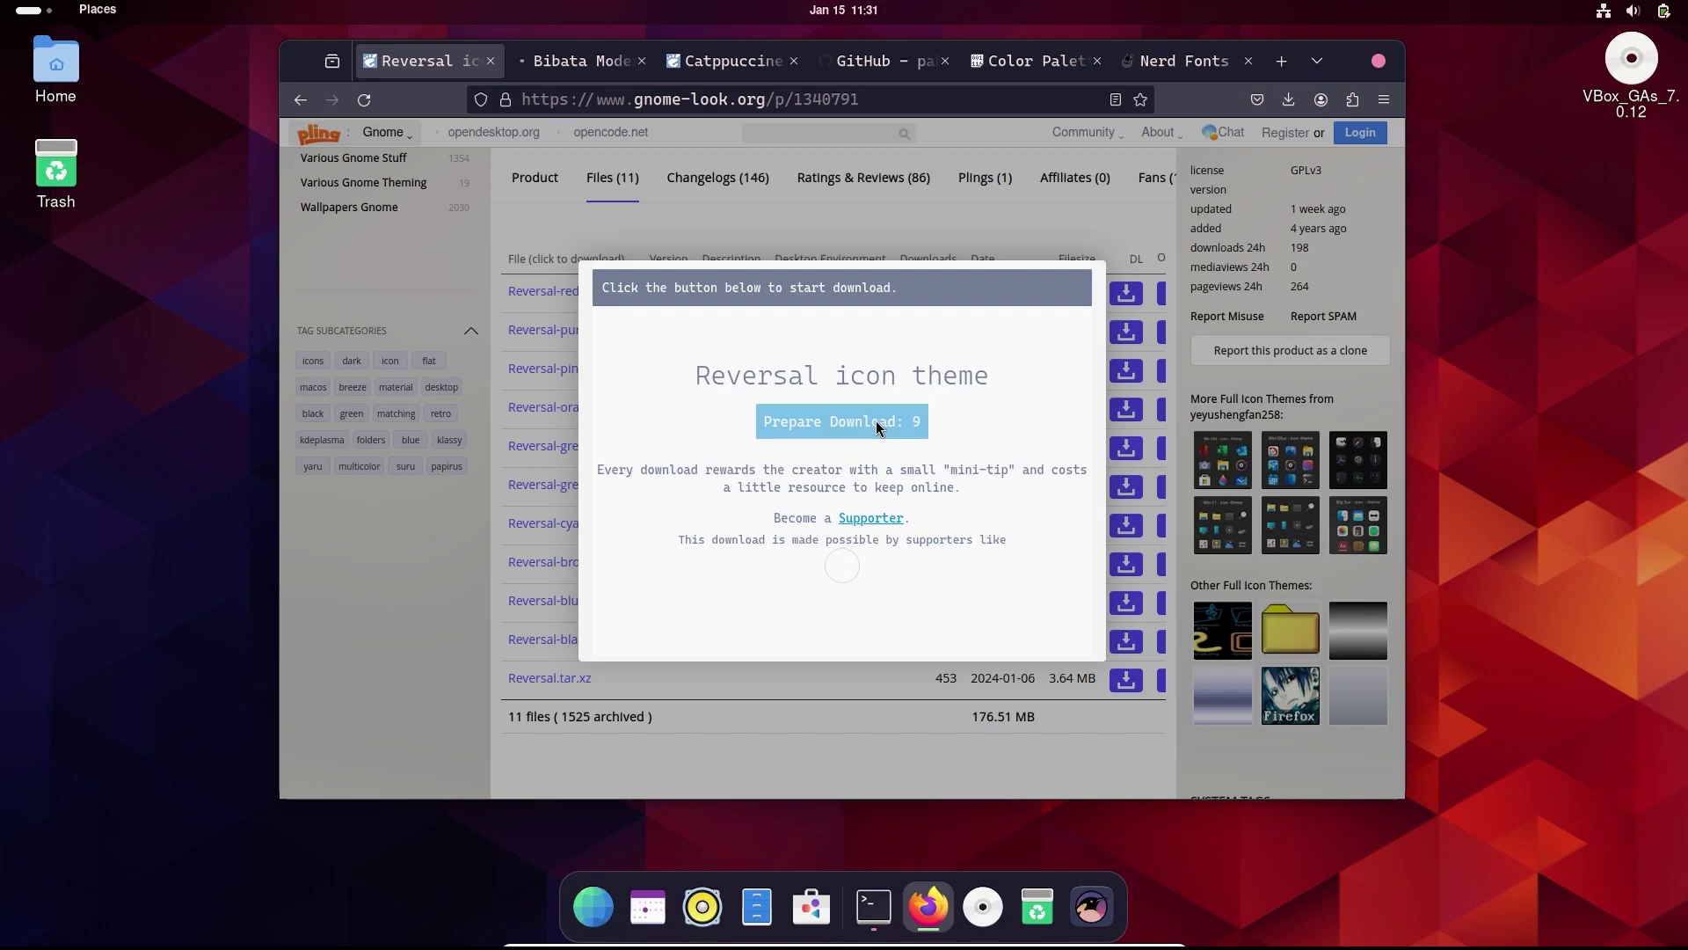
- Move the terminal from /usr/share/themes to /usr/share/icons
key("alt+Tab")
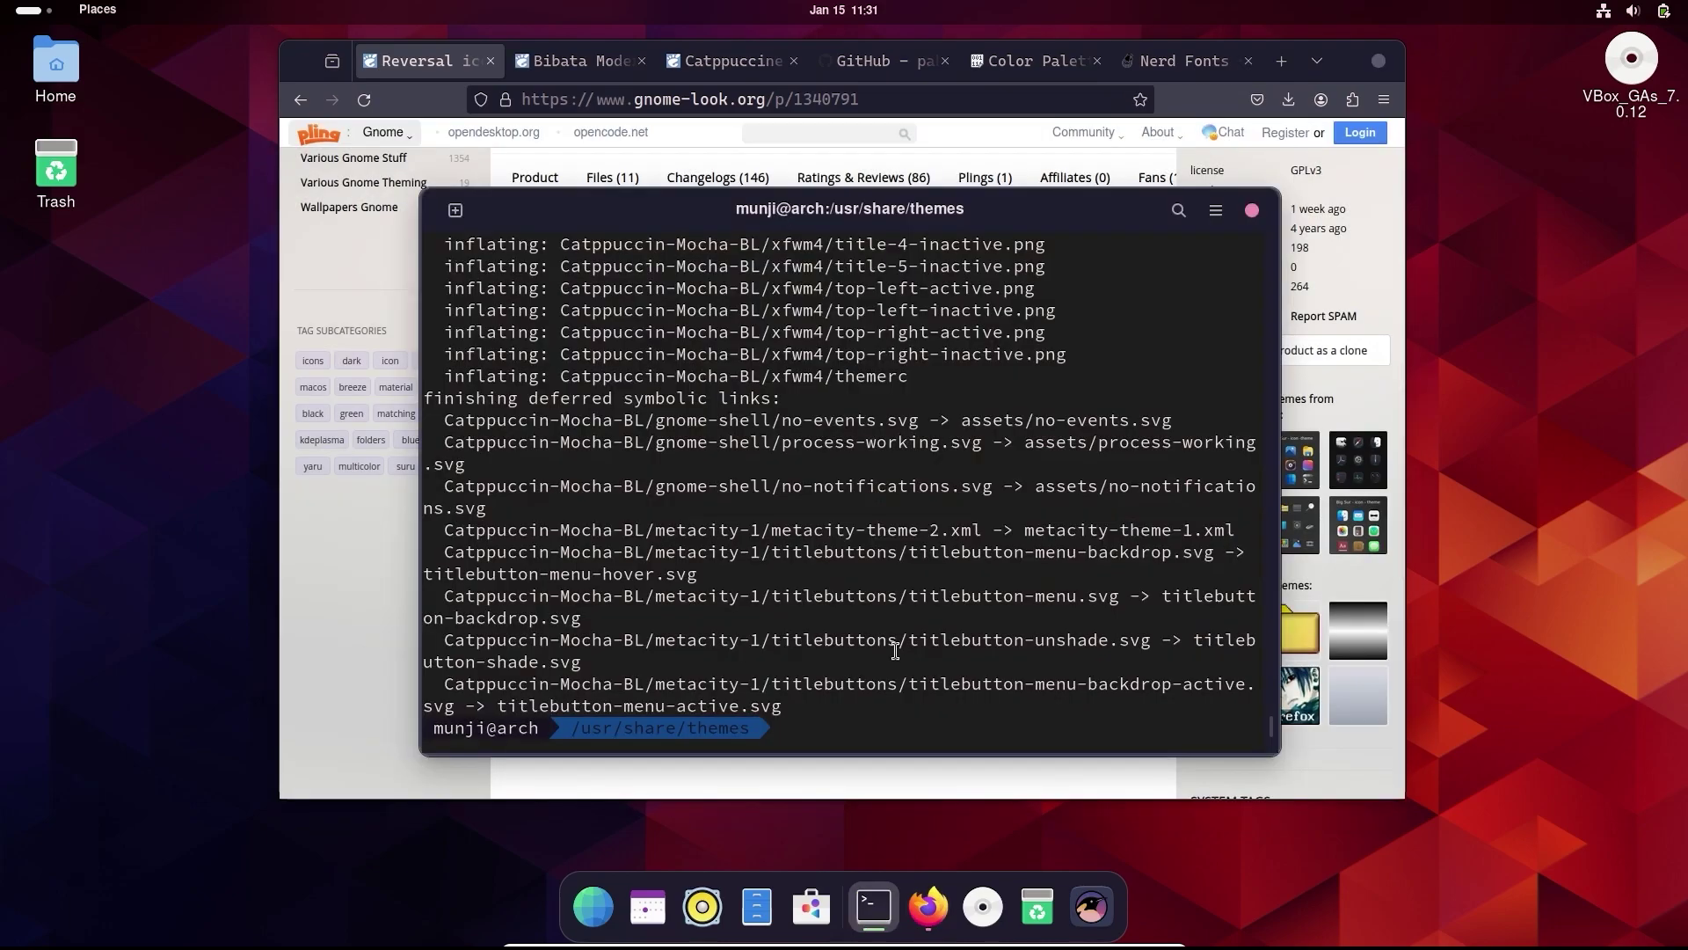
type("cd ..")
key("Return")
type("cd ")
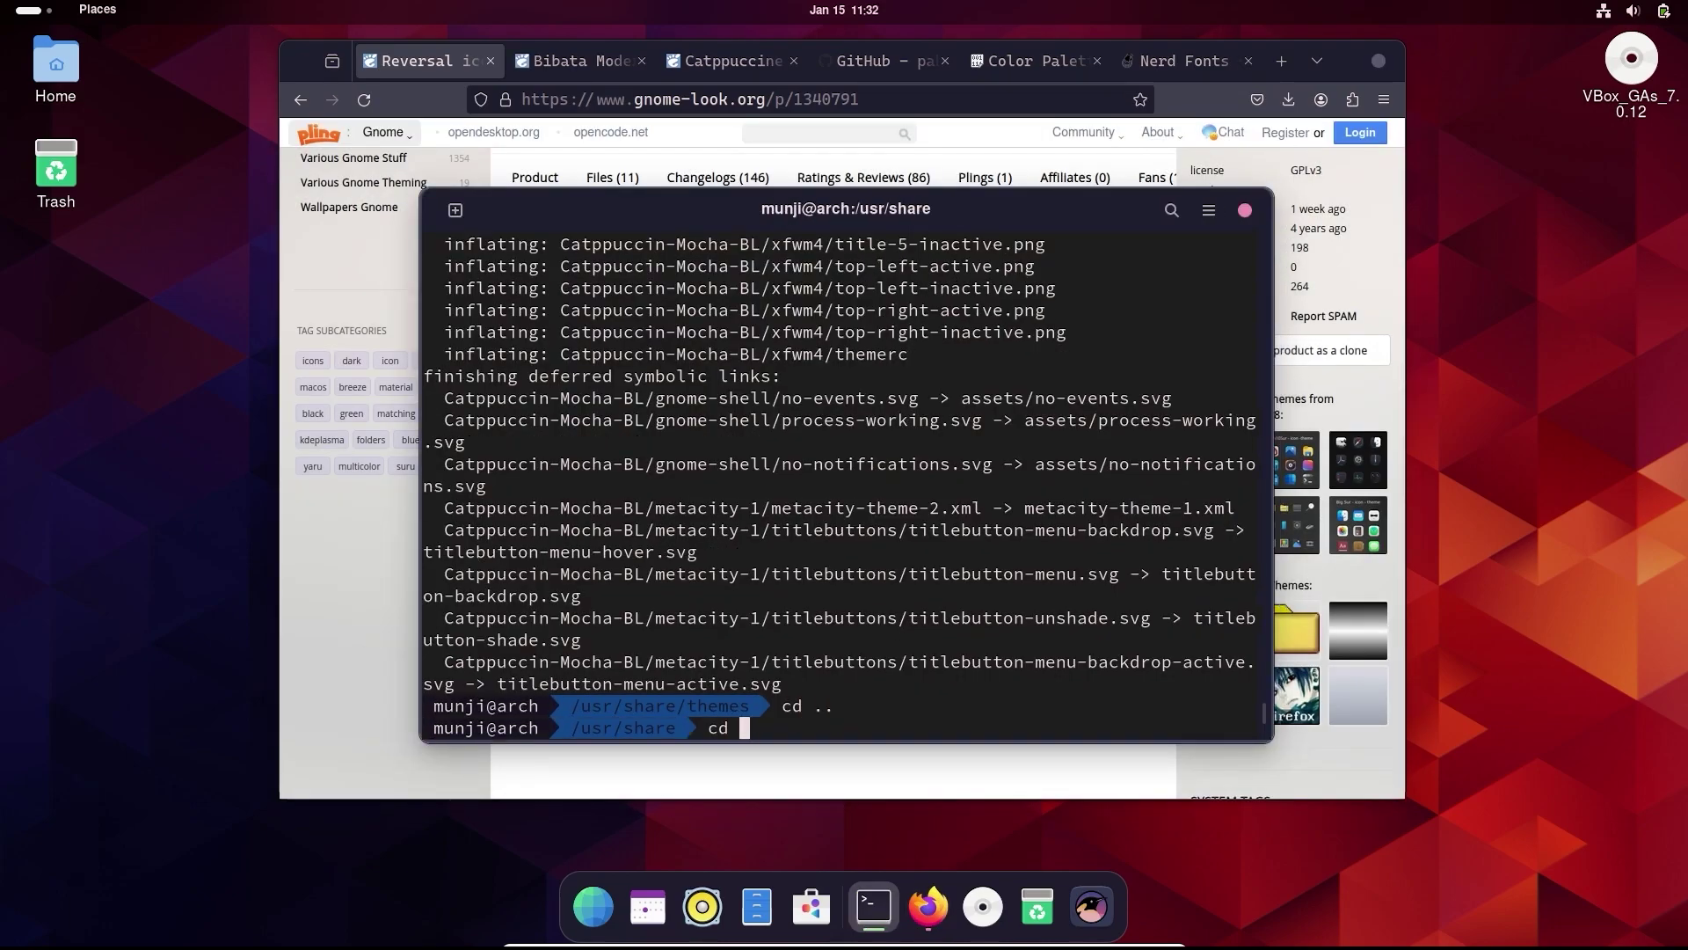
type("icons")
key("Return")
- Extract ~/Downloads/Reversal-purple.tar.xz there with sudo tar -xf
key("ctrl+l")
key("Up")
key("Left")
key("Left")
key("Left")
key("Left")
key("Left")
key("Left")
key("Left")
key("Left")
key("Left")
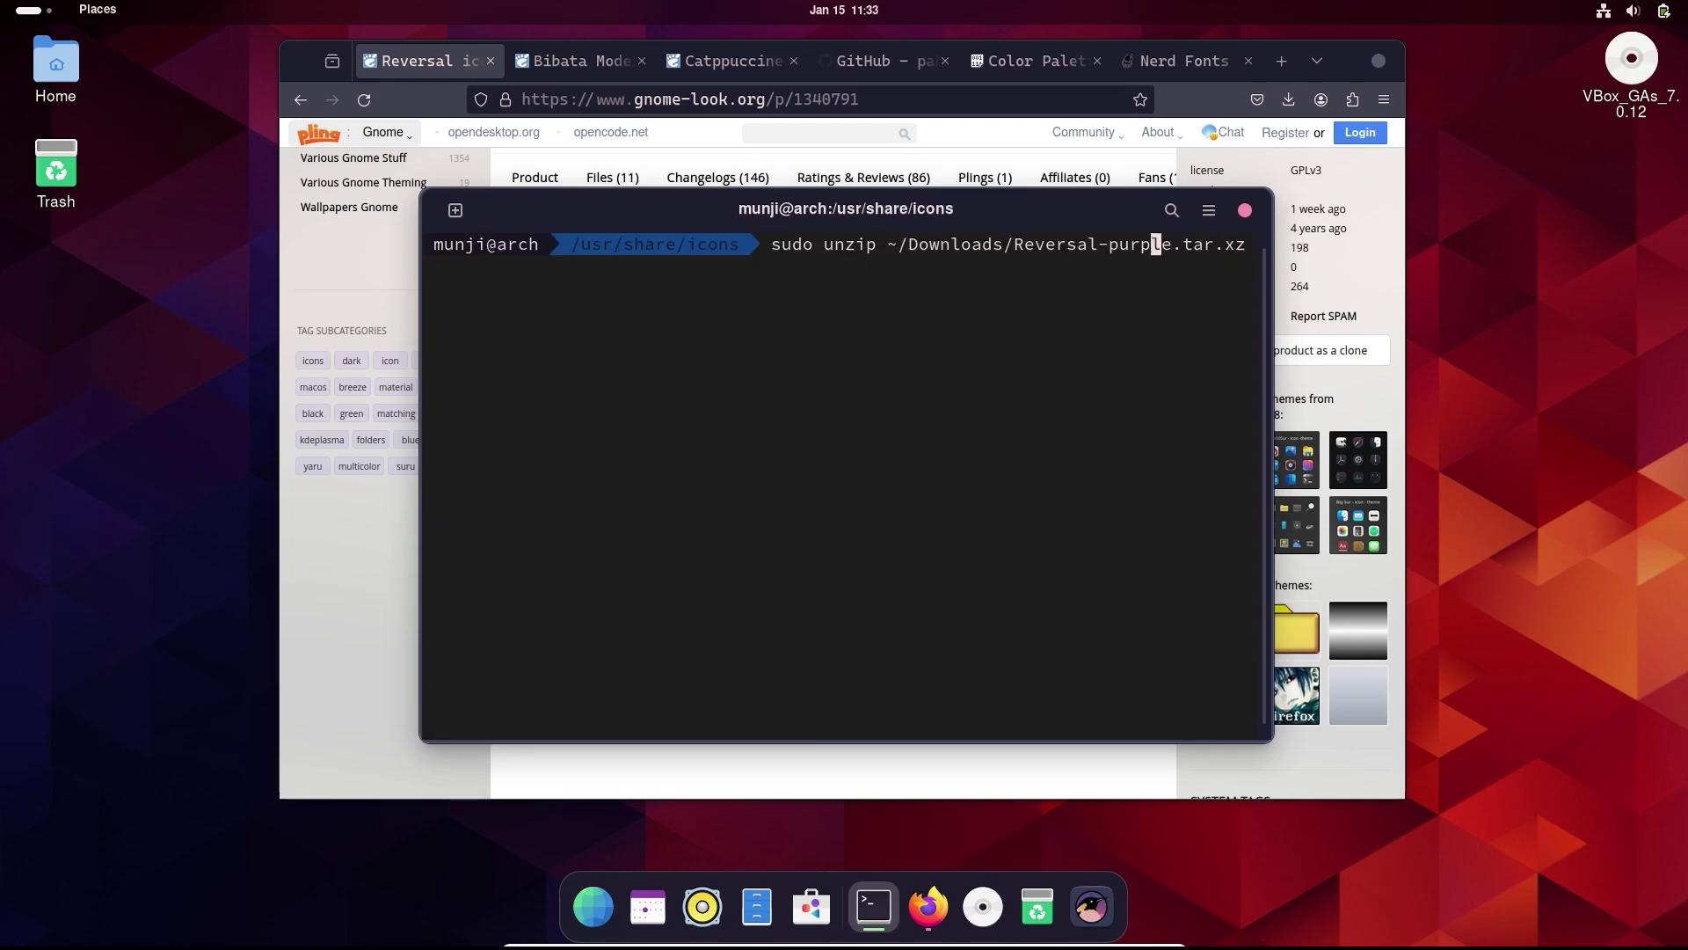
key("Left")
key("Left")
key("Left")
key("Left")
key("Left")
key("Left")
key("Left")
key("Left")
key("Left")
key("Left")
key("Left")
key("Left")
key("Left")
key("Left")
key("Left")
key("Left")
key("Left")
key("Left")
key("Left")
key("Left")
key("BackSpace")
key("BackSpace")
key("BackSpace")
key("BackSpace")
key("BackSpace")
key("BackSpace")
type("tar -x")
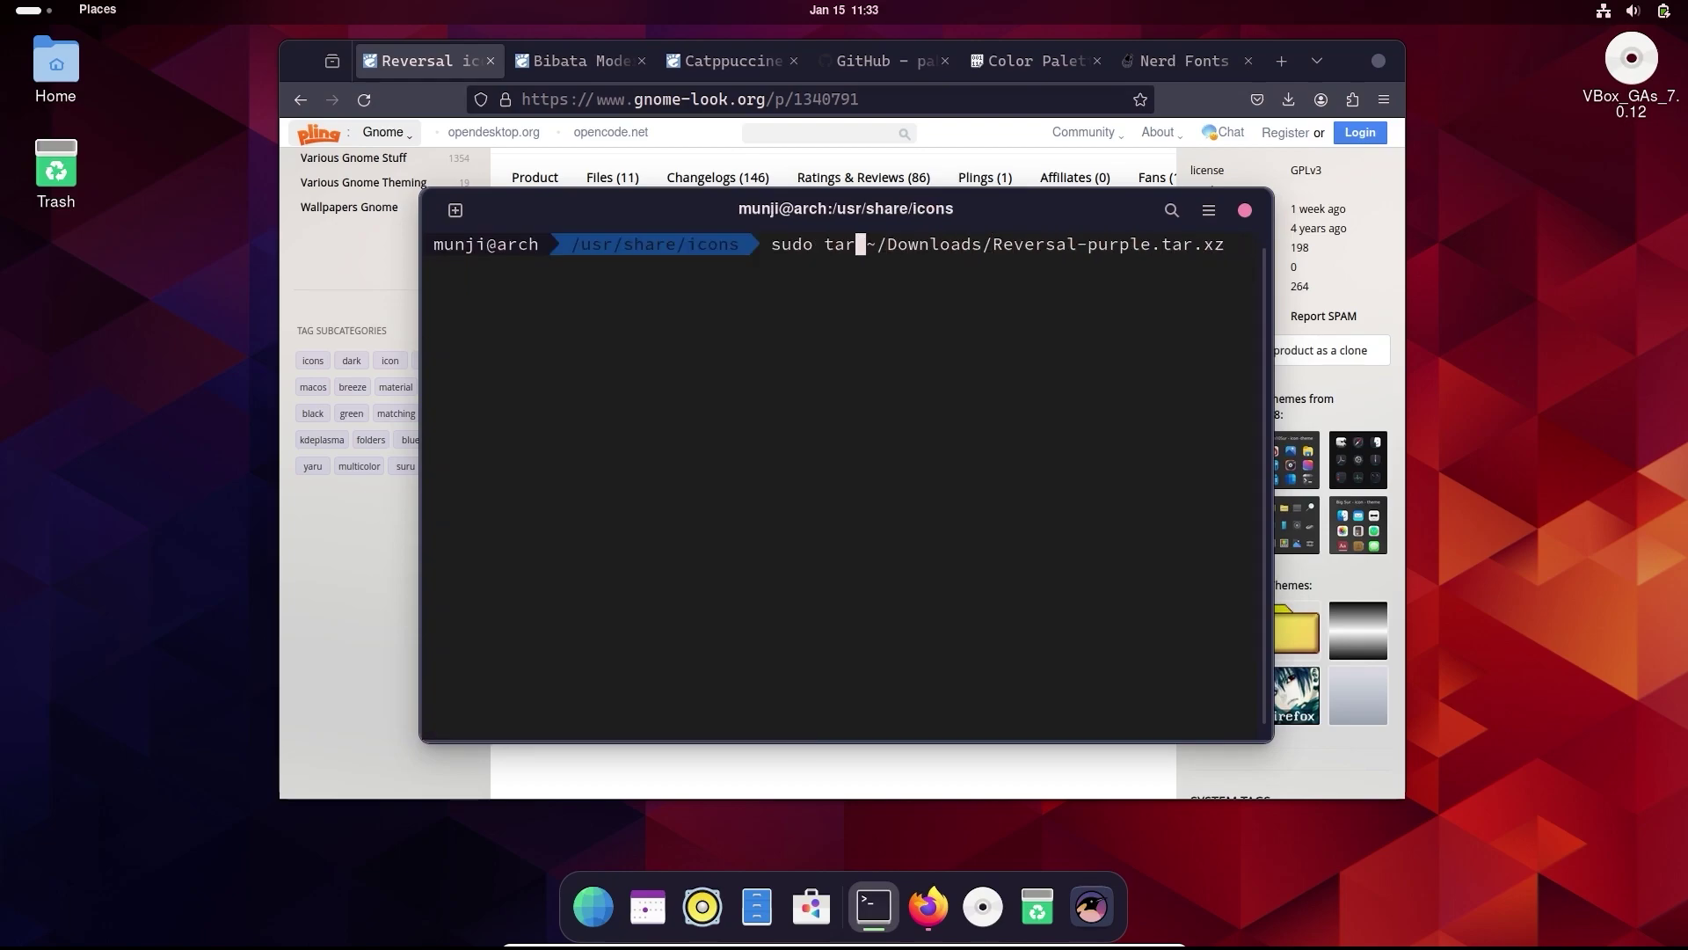
type("f")
key("Return")
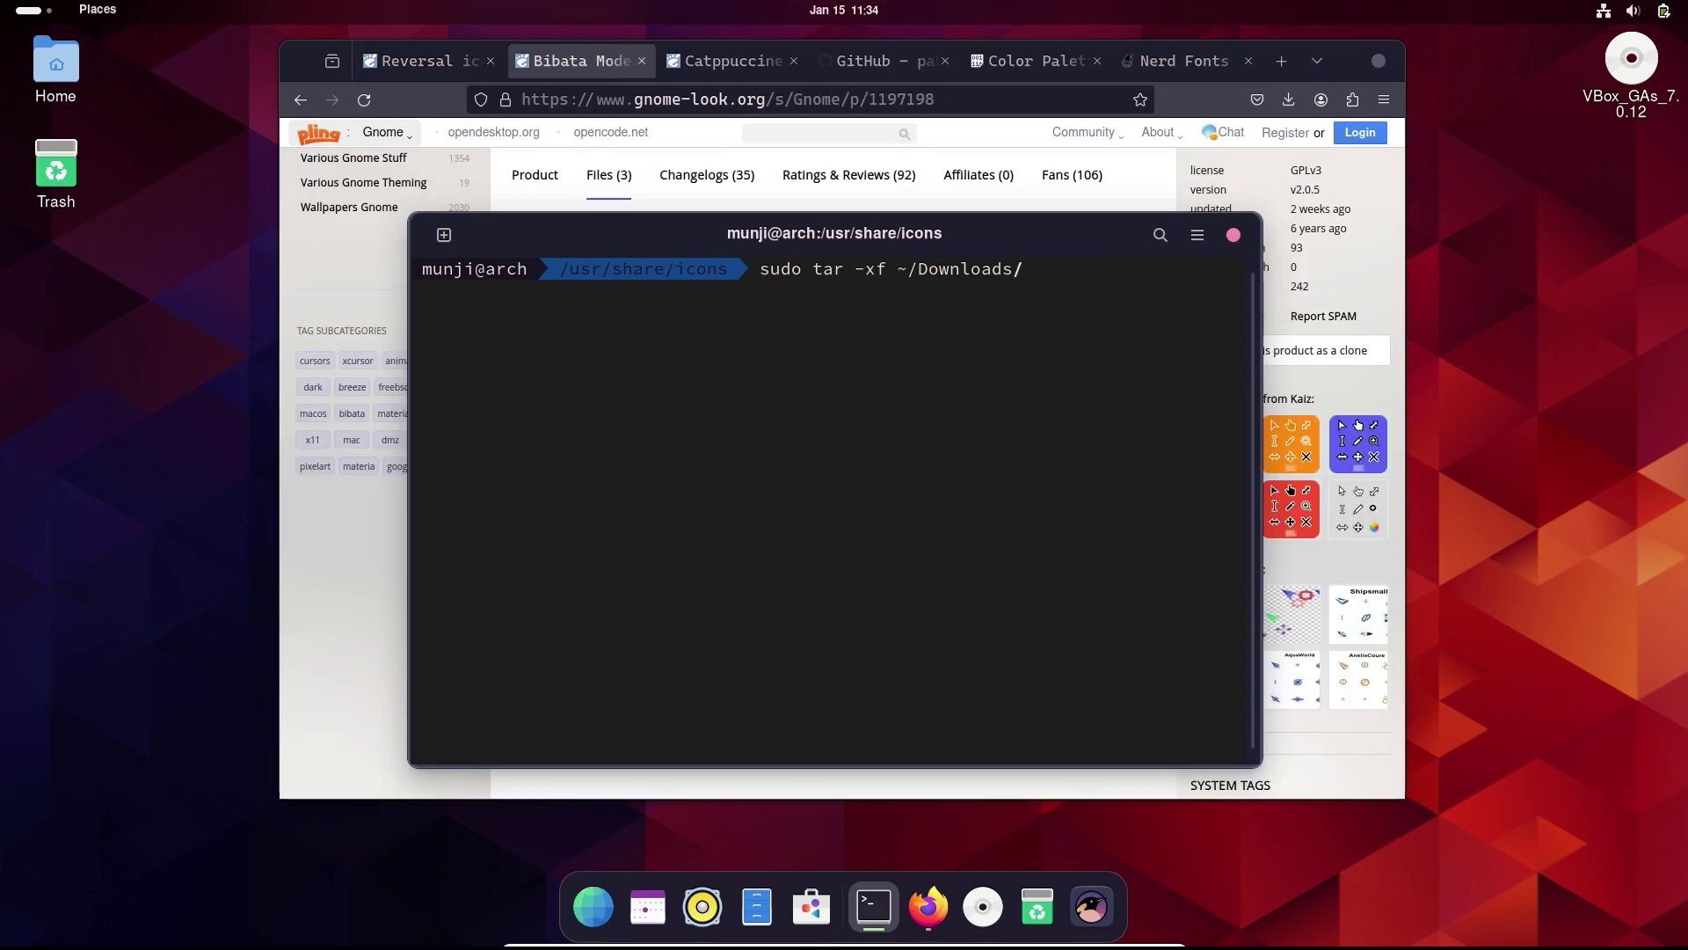
- Extract Bibata-Modern-Ice.tar.xz into /usr/share/icons the same way
type("B")
key("Tab")
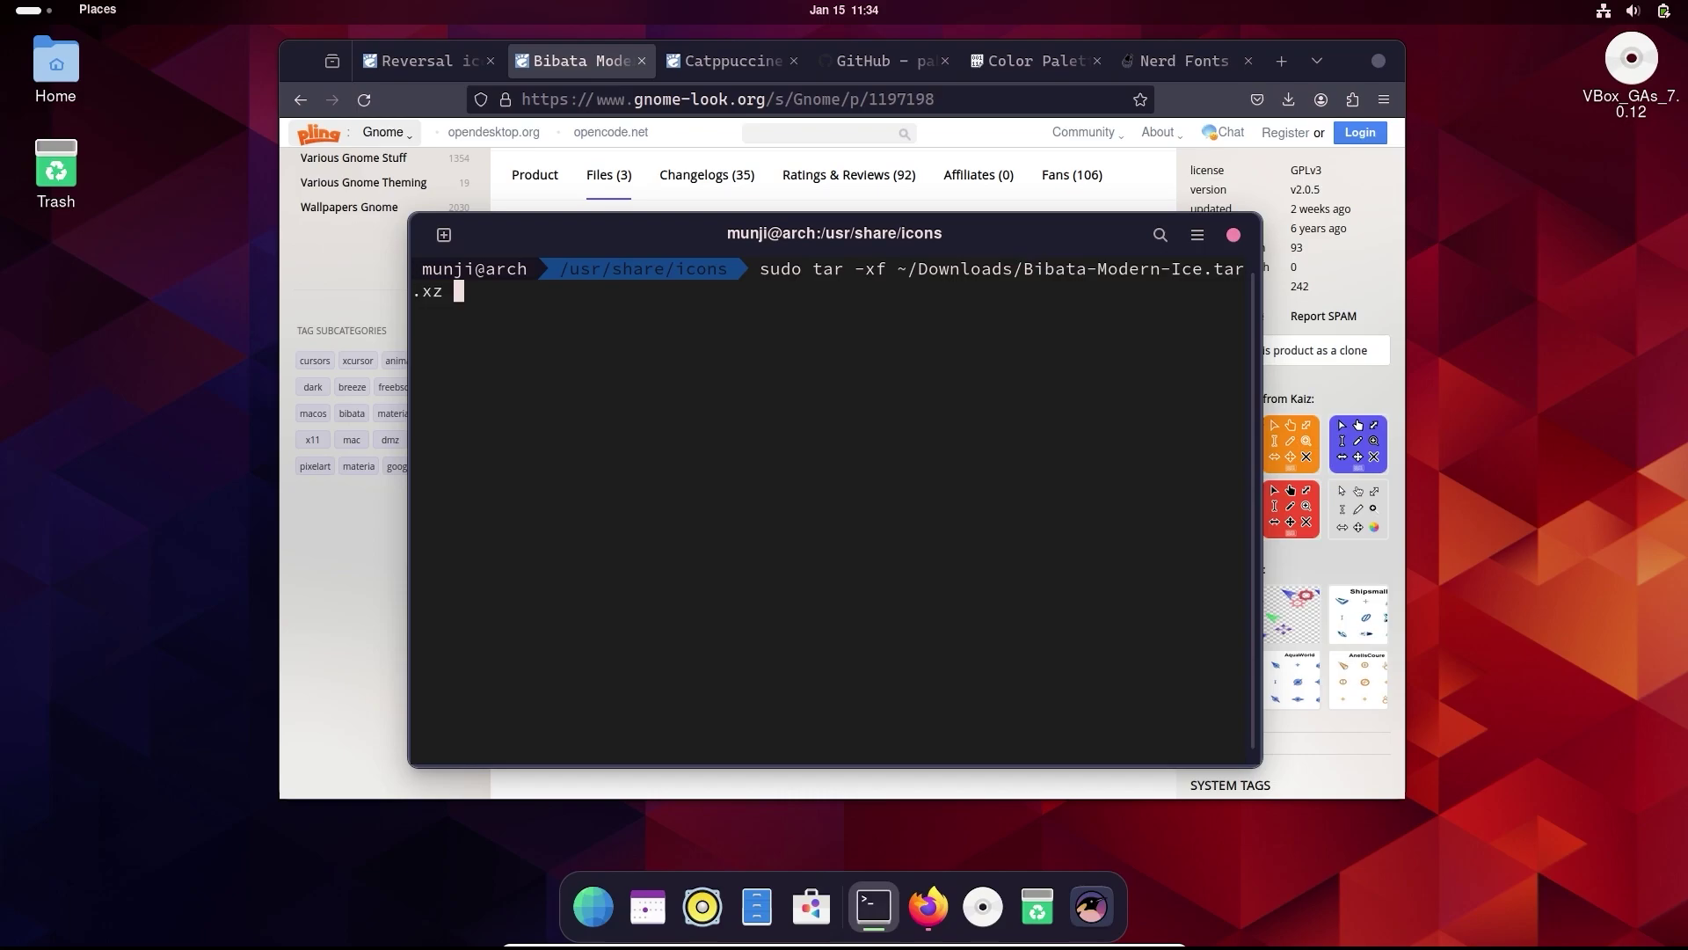
key("Return")
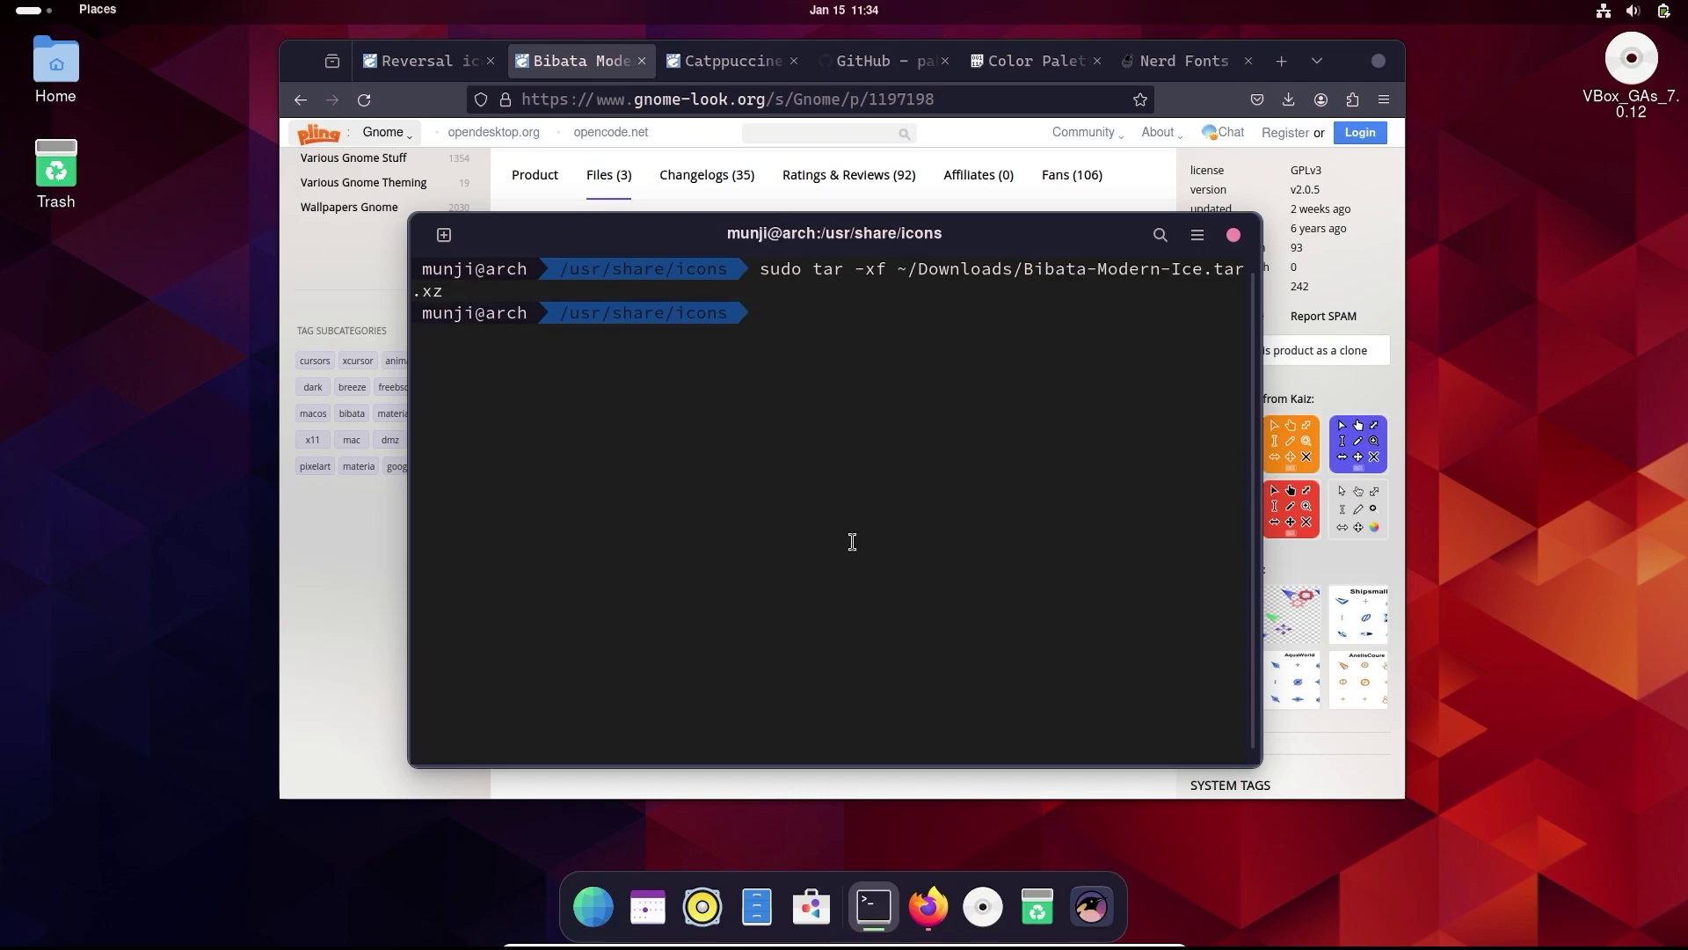
- Launch Tweaks; set Cursor to Bibata-Modern-Ice and Icons to Reversal-purple-dark
key("super")
type("twe")
left_click(860, 191)
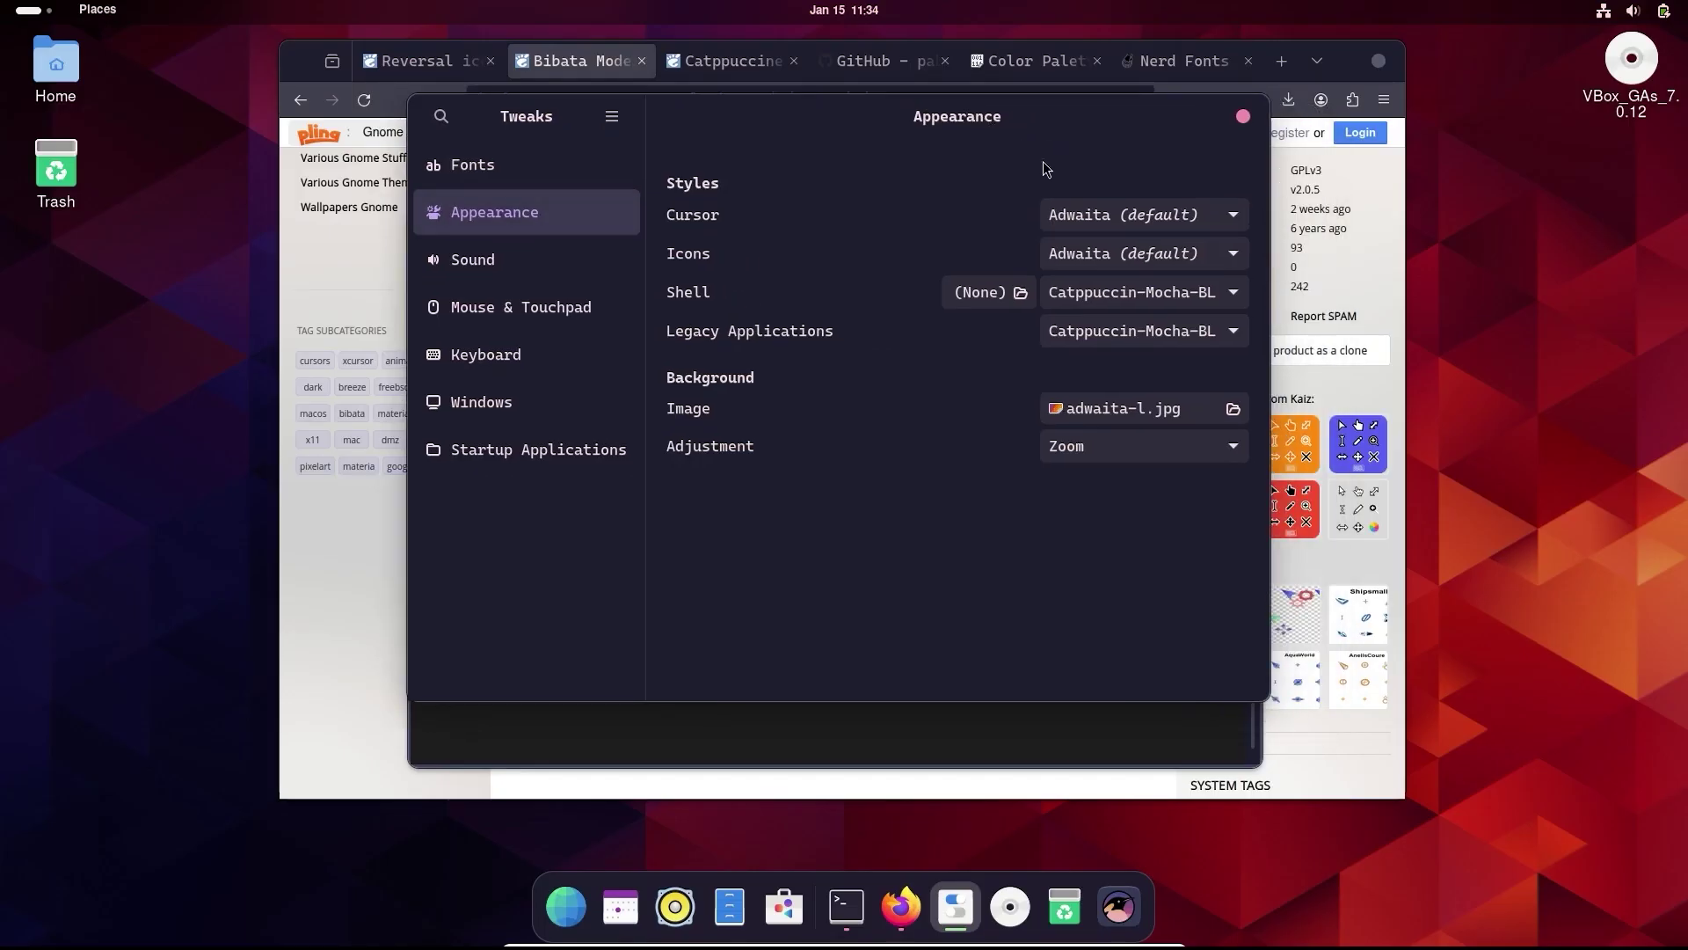
left_click(1152, 215)
left_click(1152, 243)
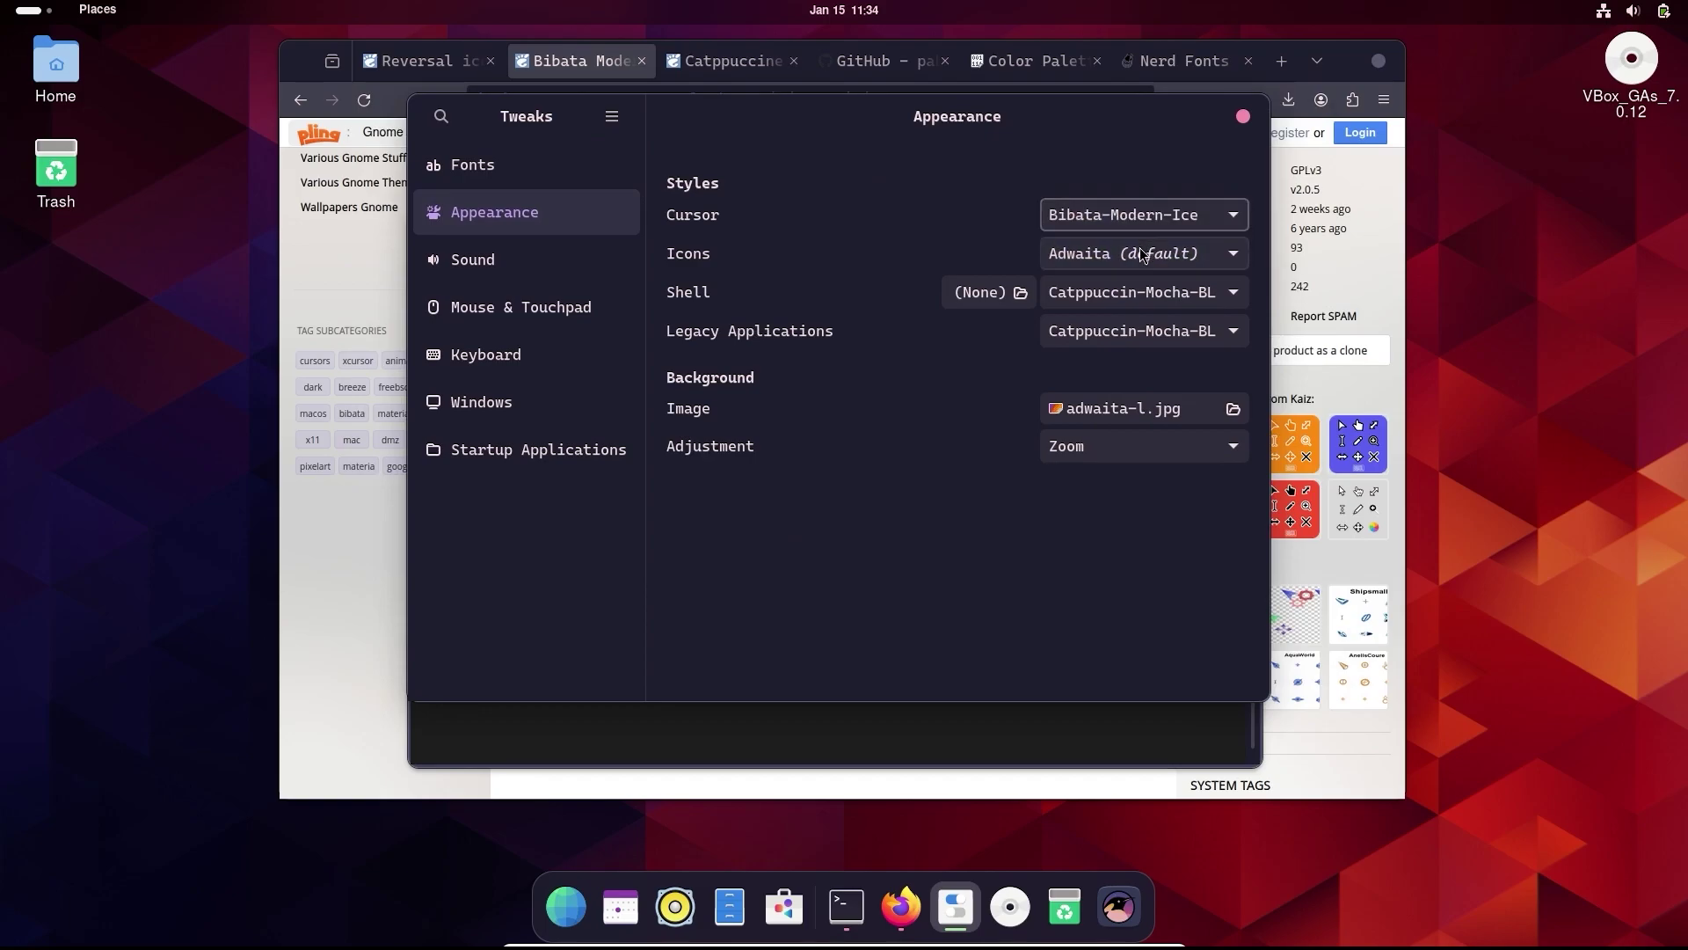
left_click(1141, 255)
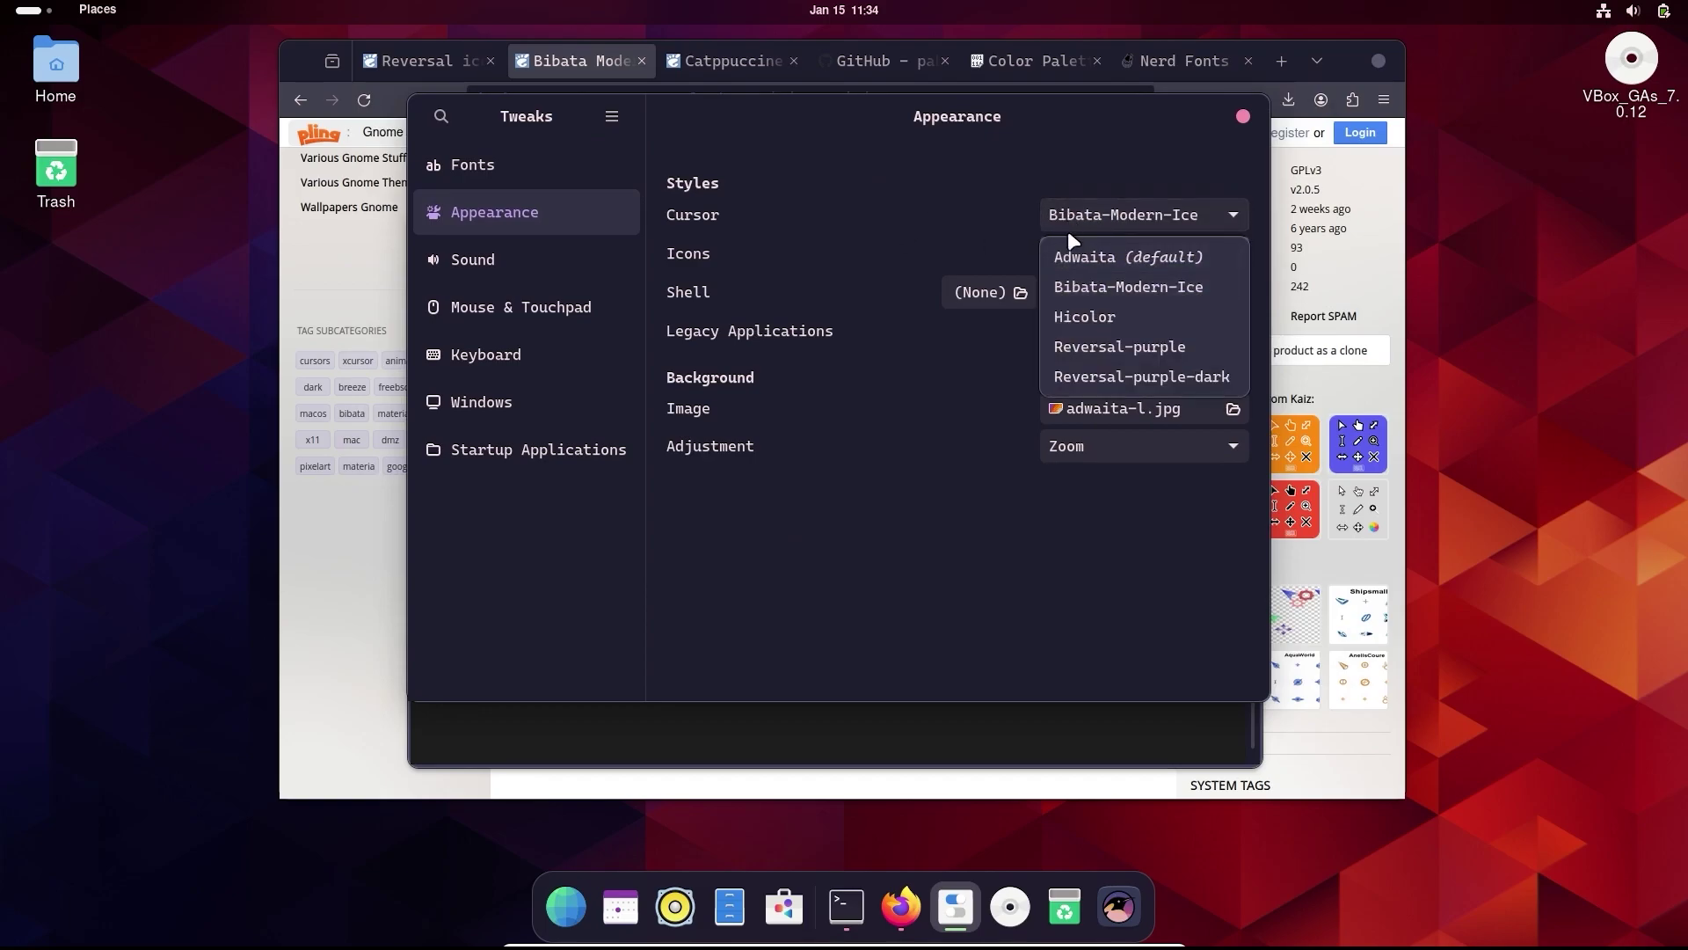
key("Escape")
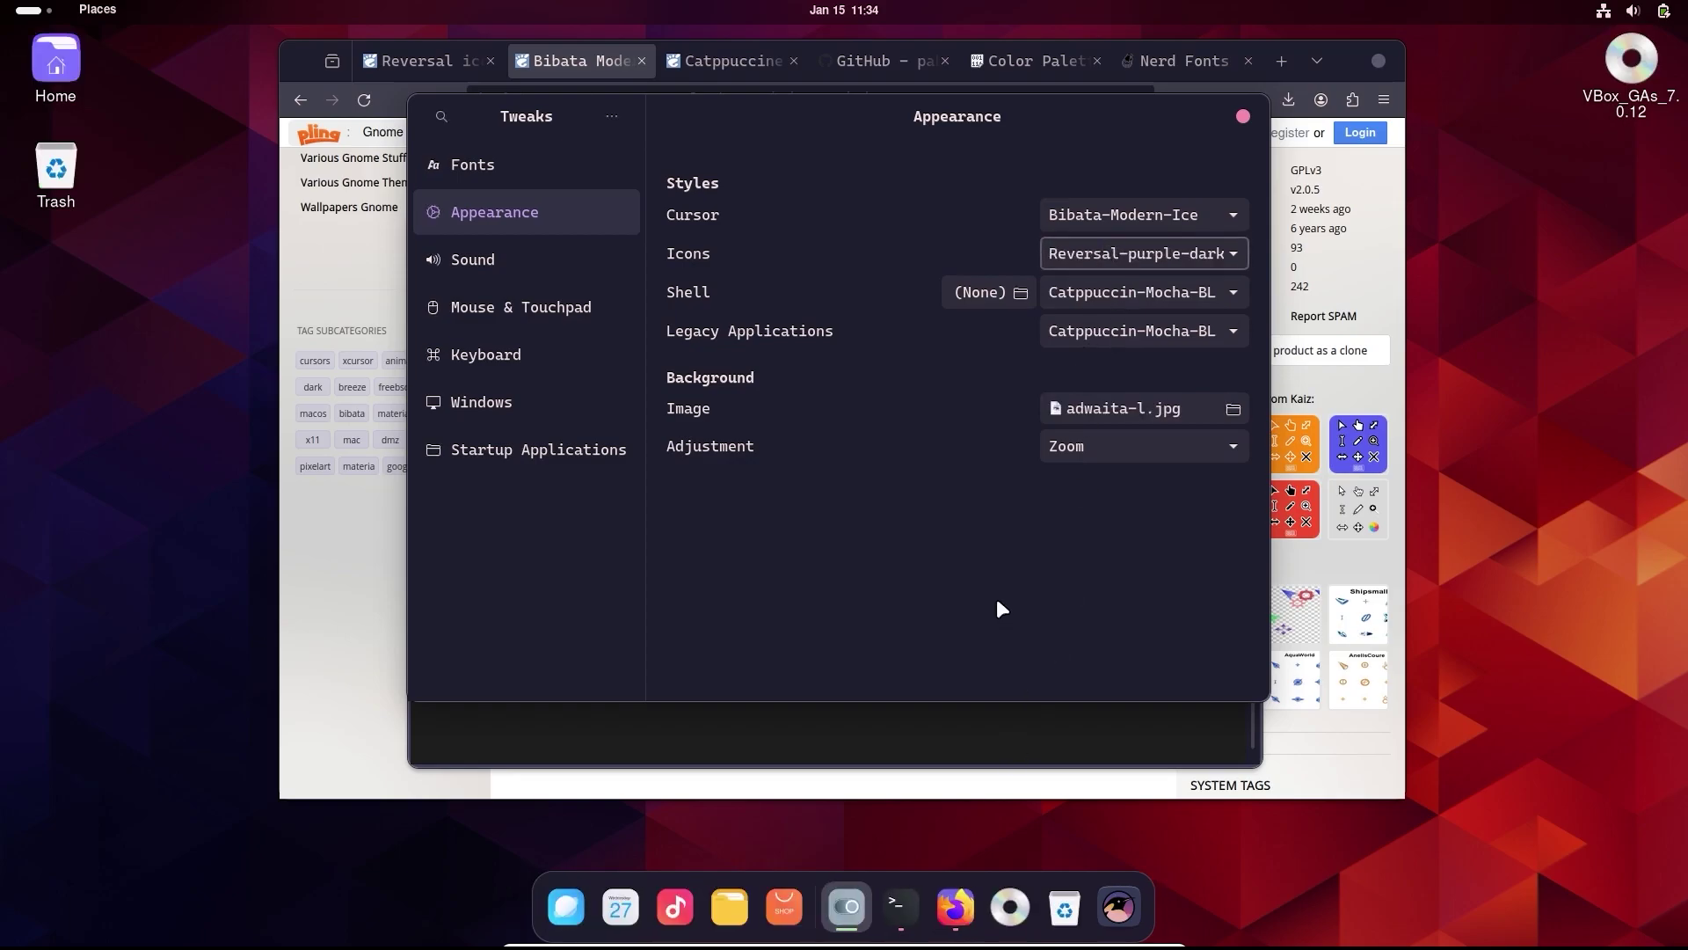
- Launch Files from the overview search and center its Home folder window
key("super")
type("fire")
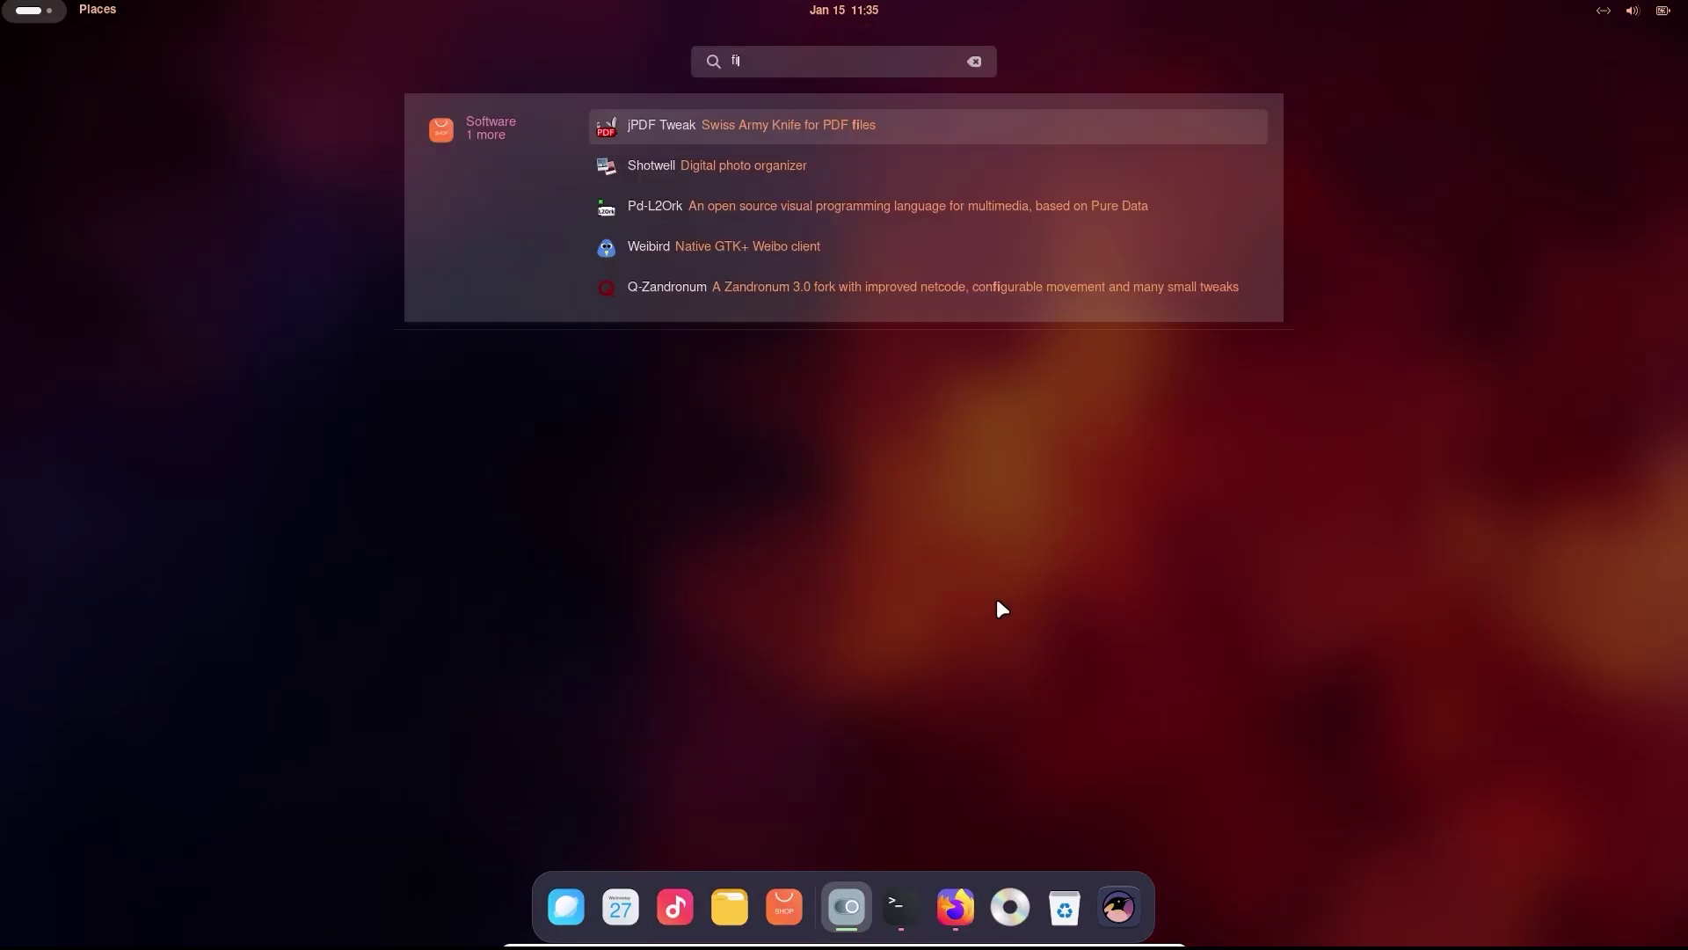
key("BackSpace")
key("BackSpace")
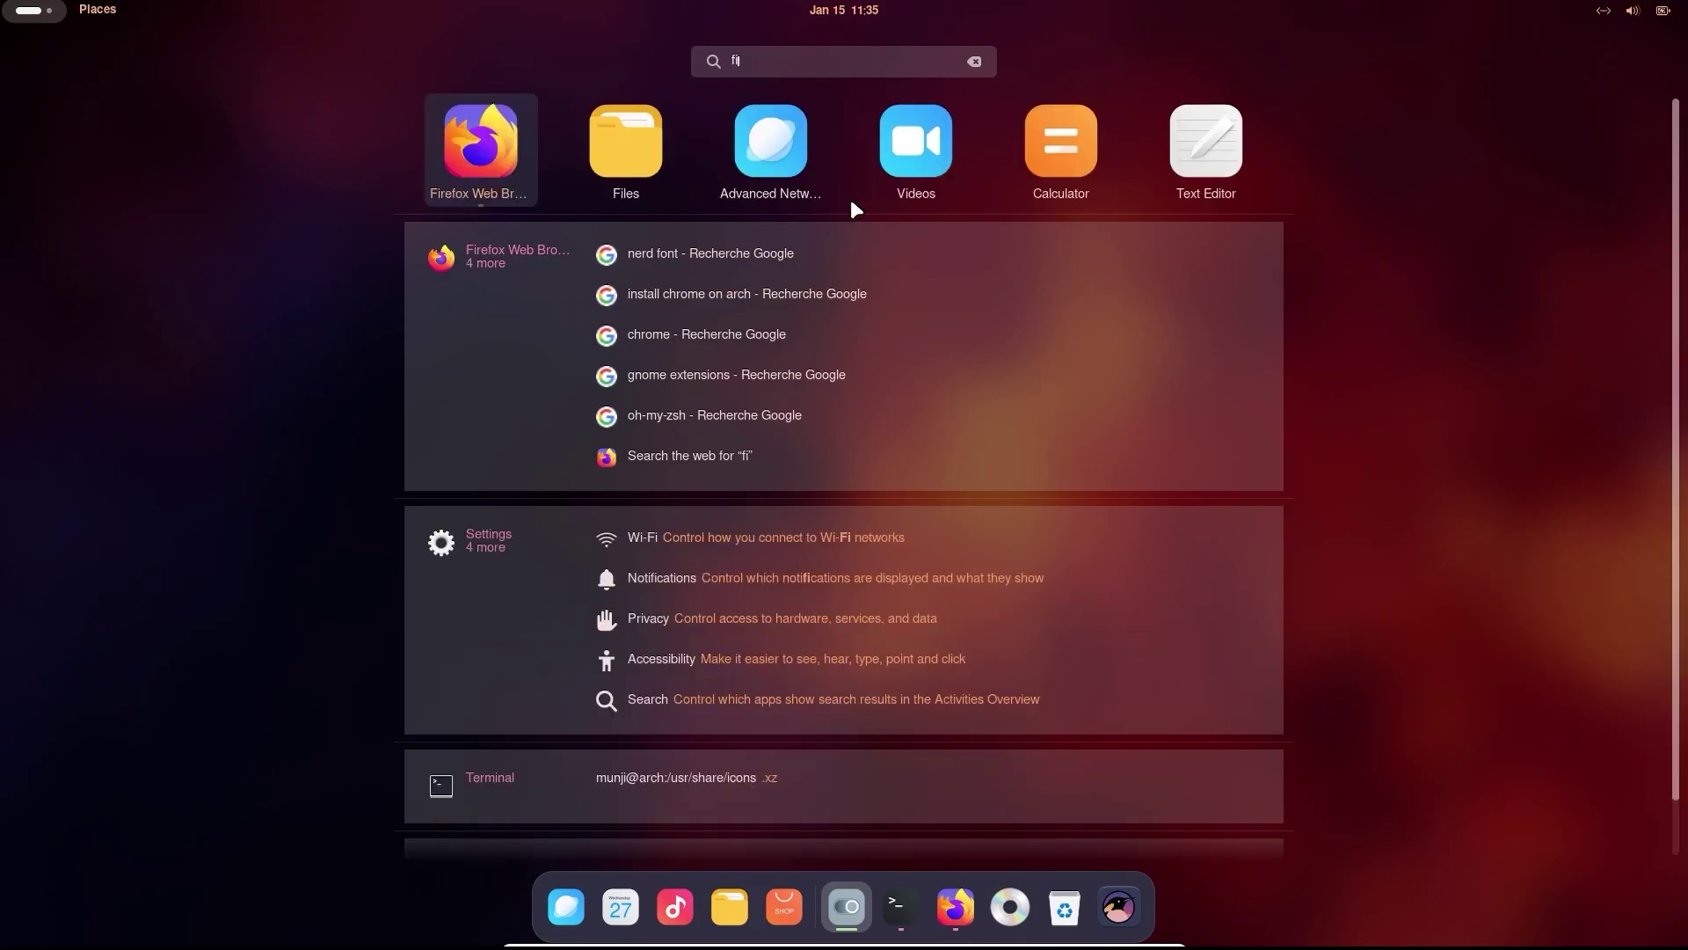
type("les")
left_click(734, 150)
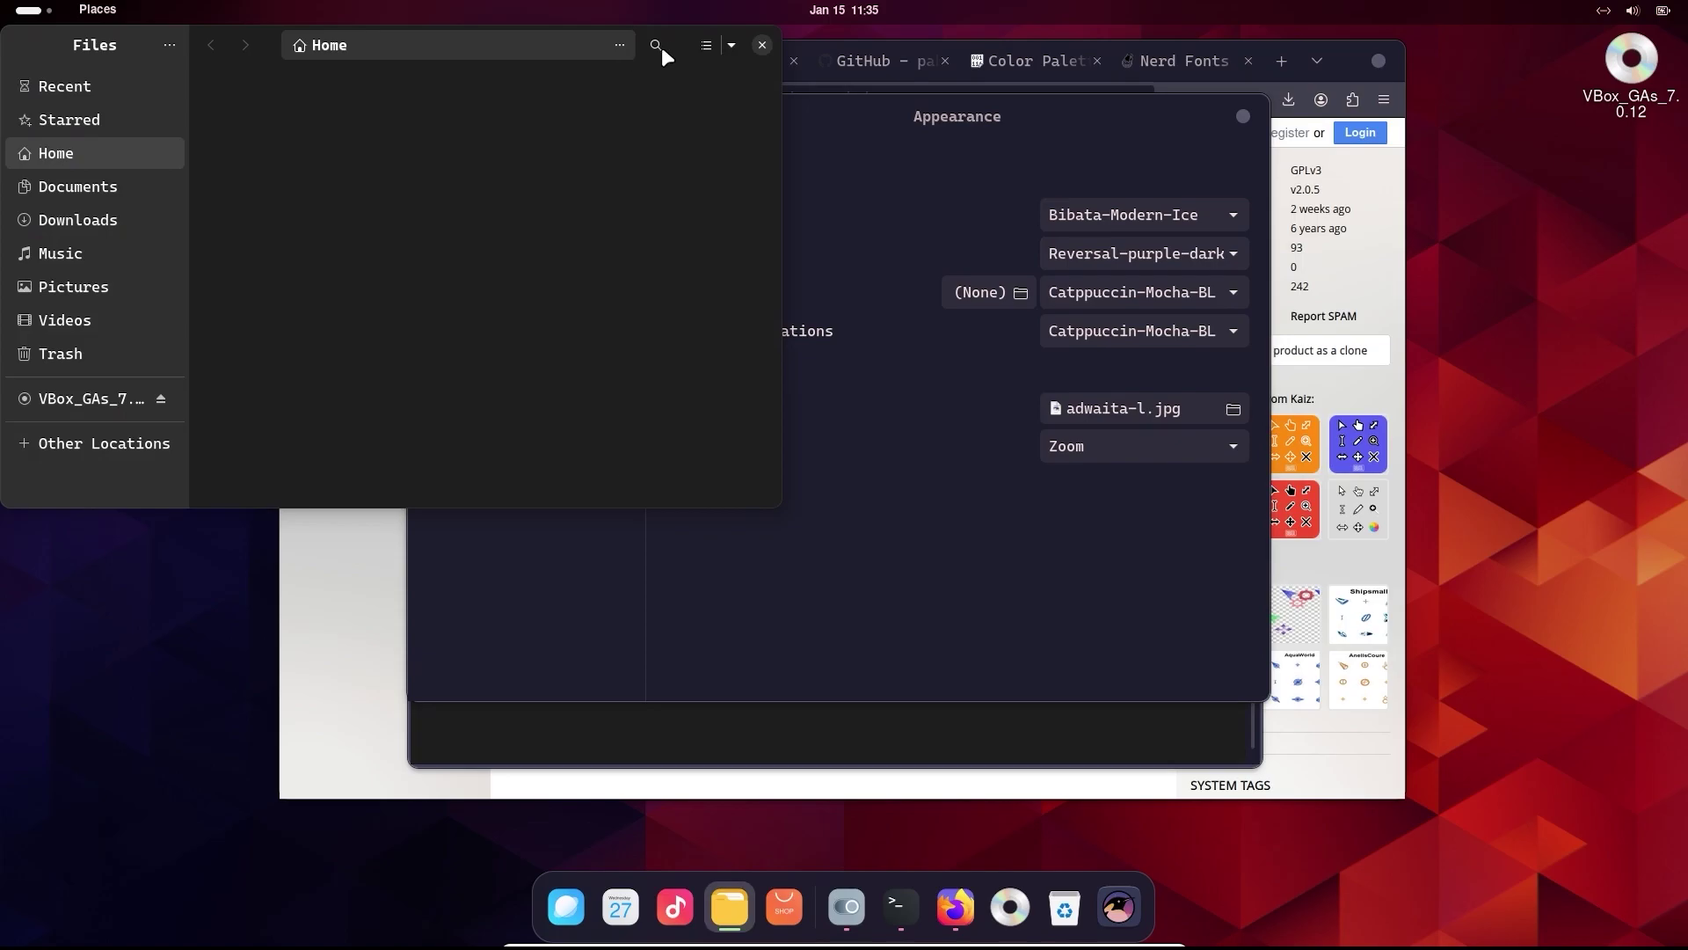
left_click_drag(275, 42, 693, 154)
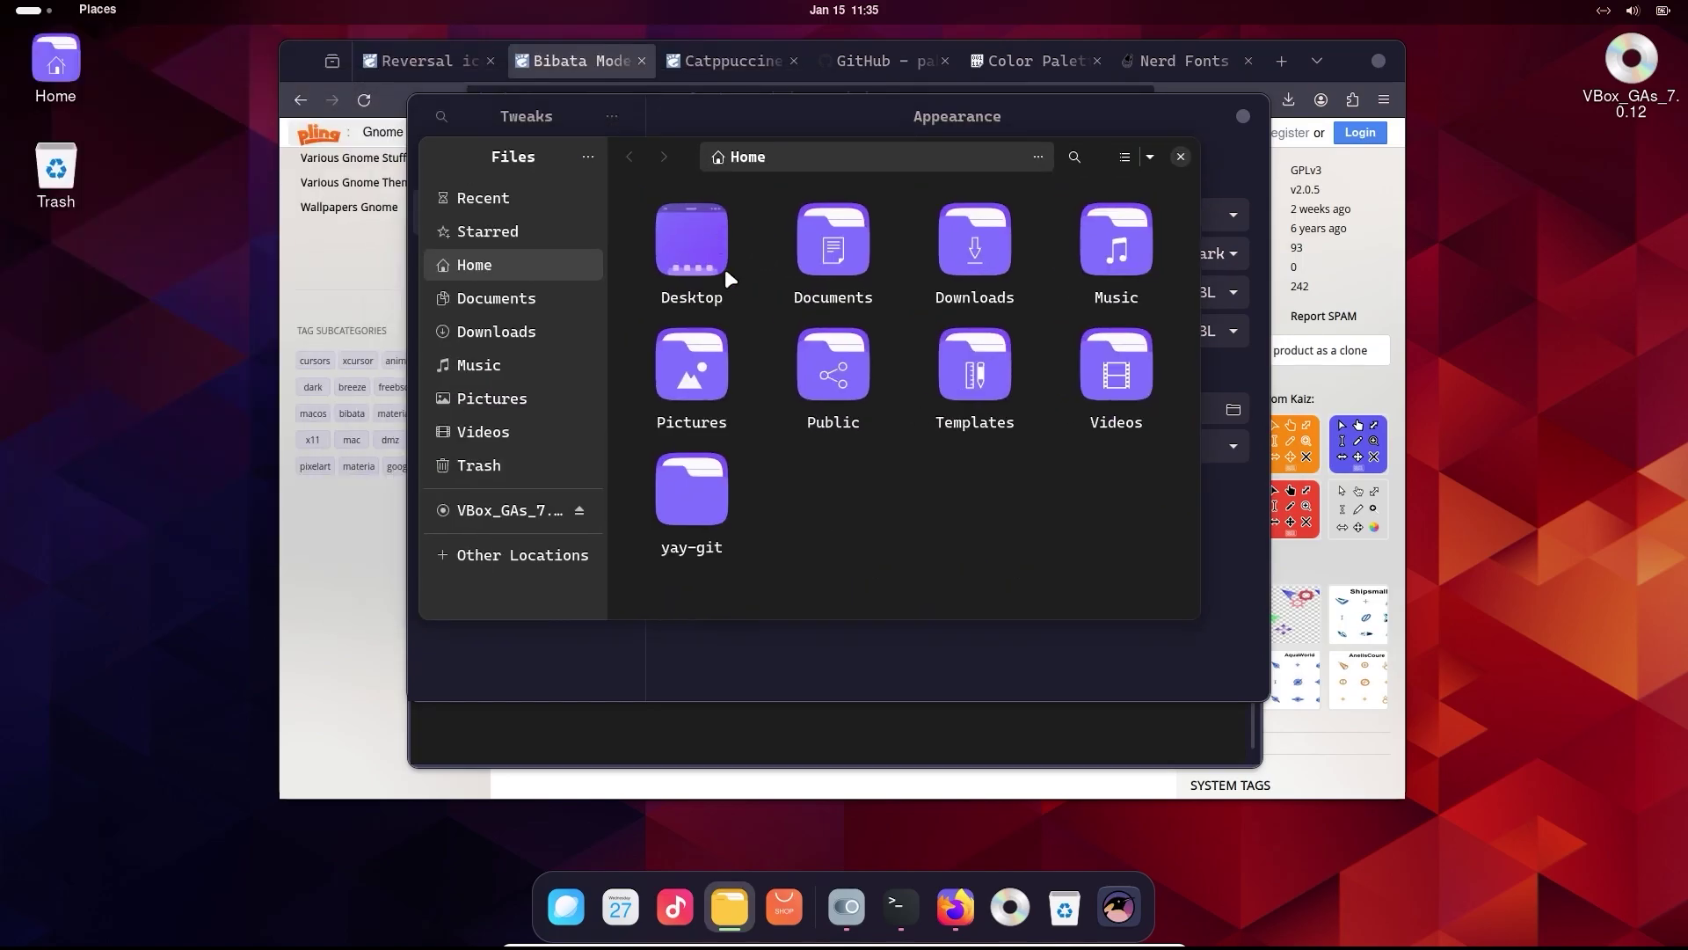
- Close Files, open Terminal Preferences, and select the CAD3F5 text colour in the Pastebin palette
left_click(1180, 156)
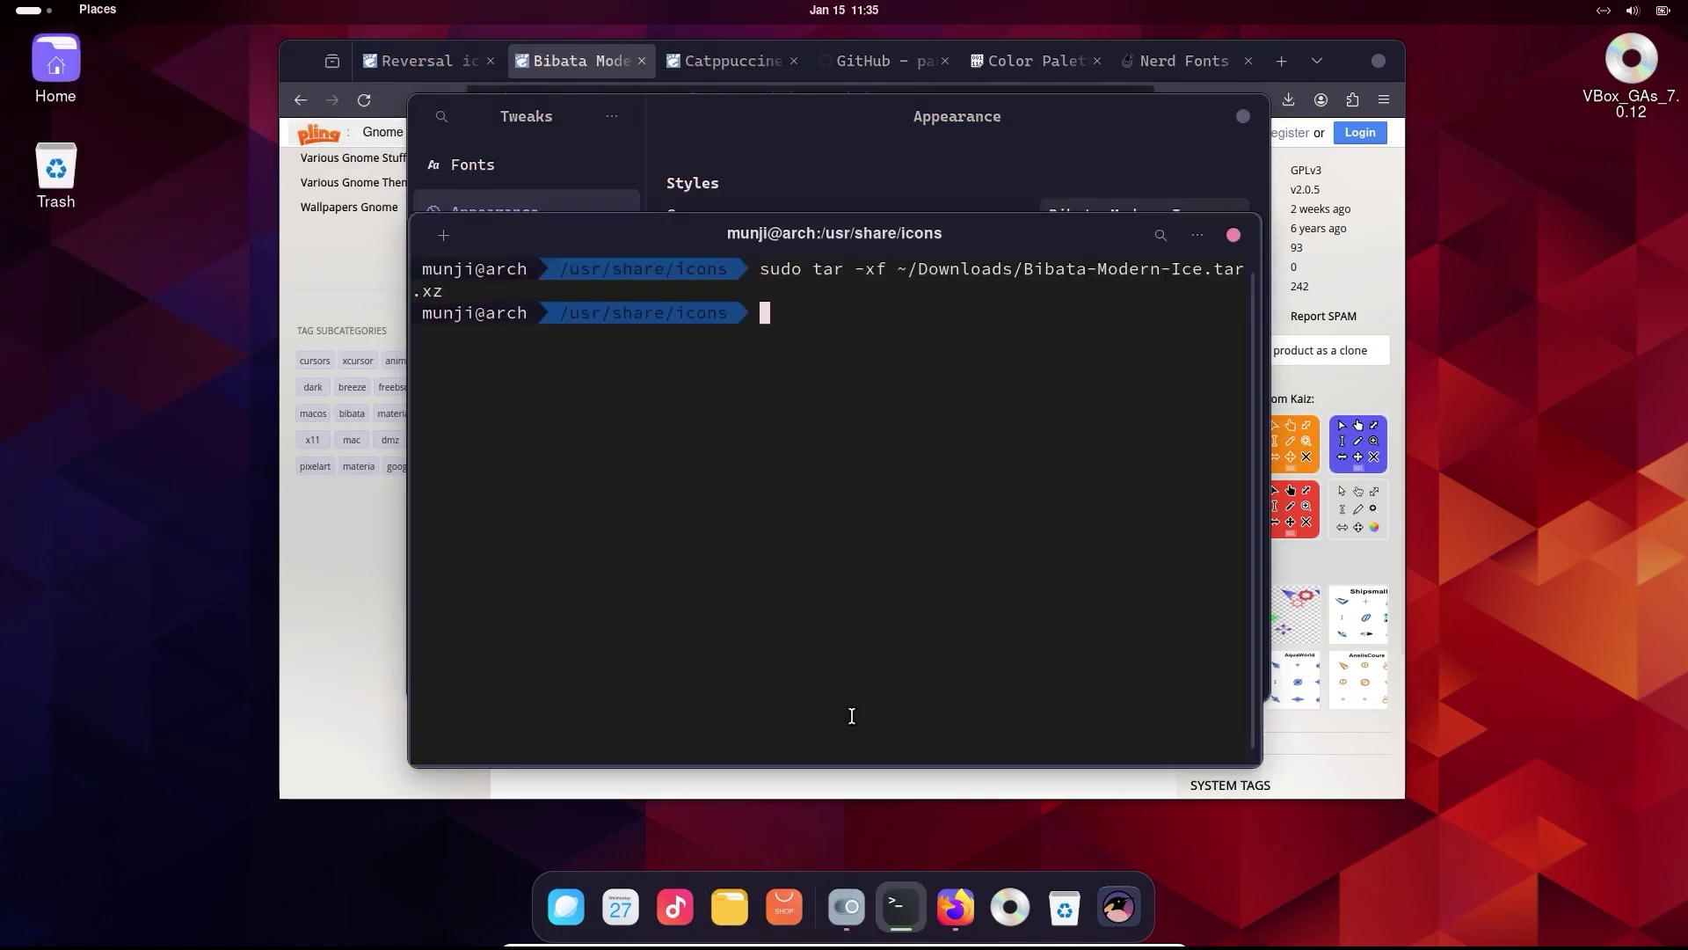
left_click_drag(1061, 243, 1208, 231)
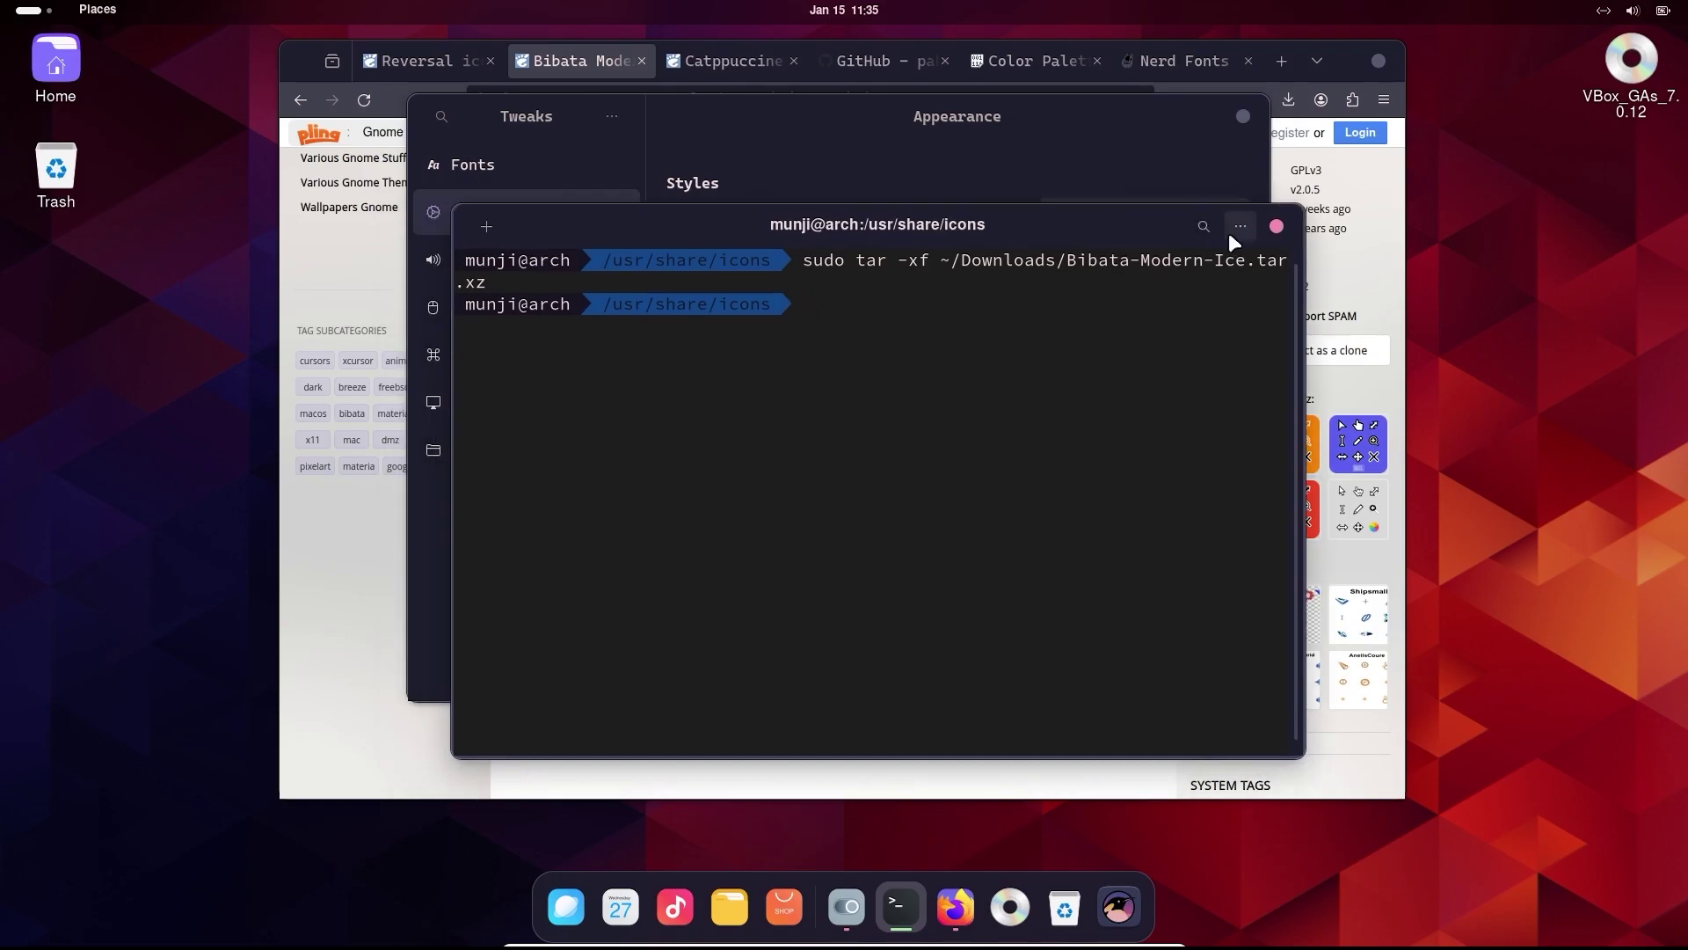
left_click(1234, 236)
left_click(1145, 431)
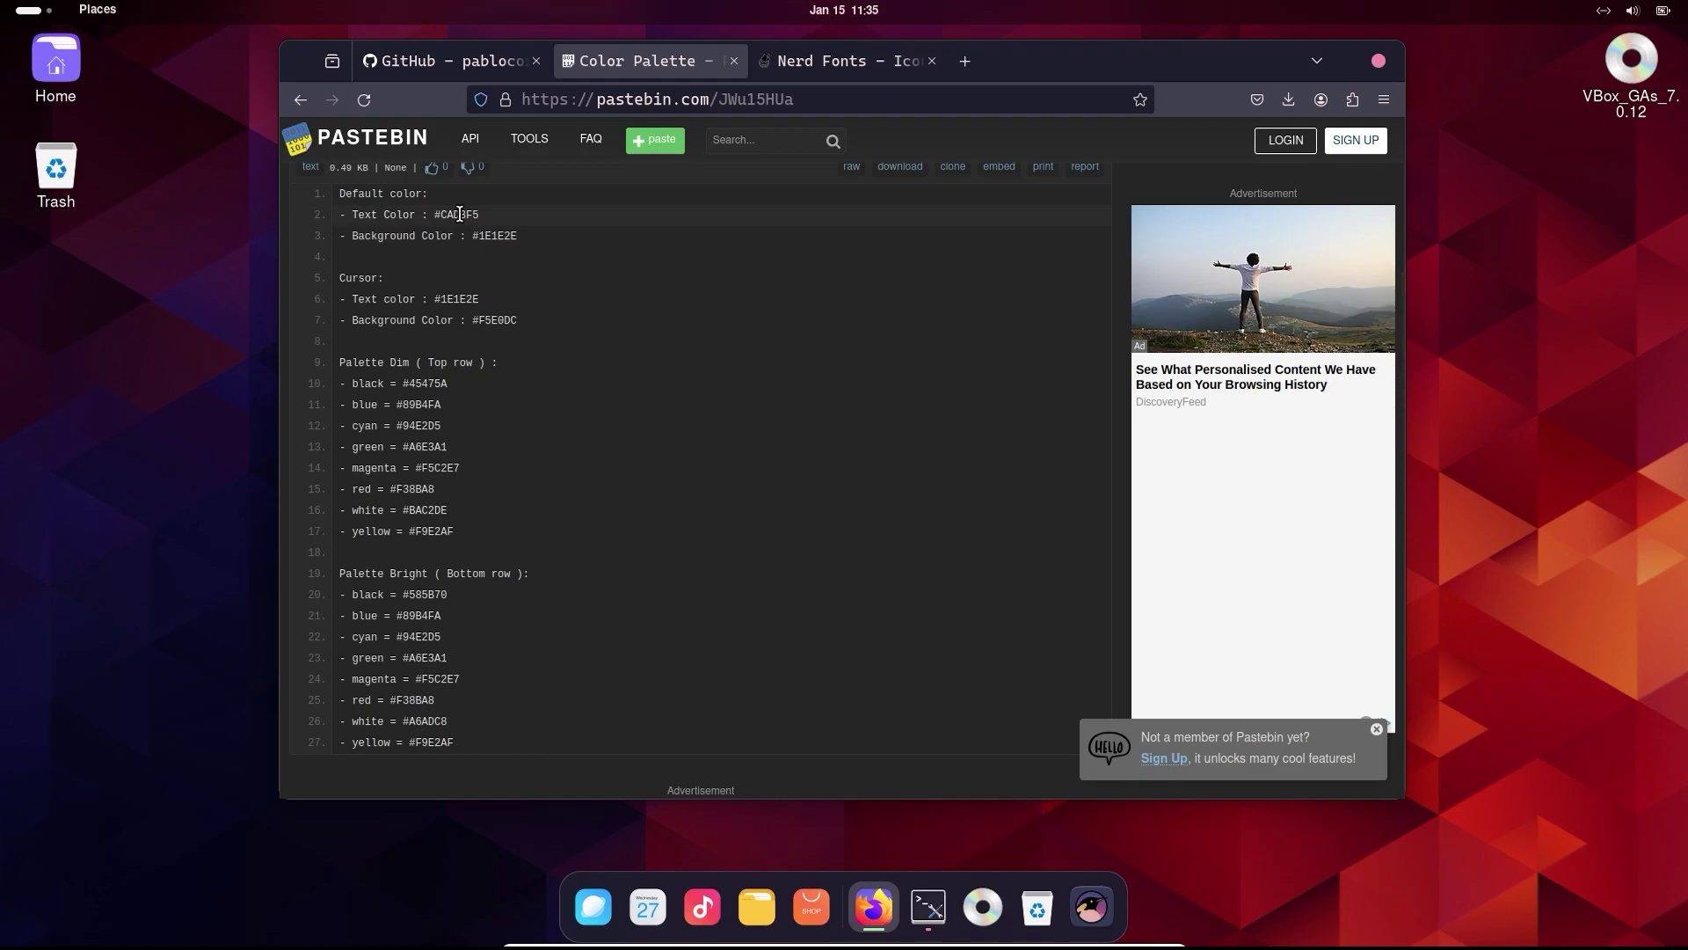
double_click(459, 214)
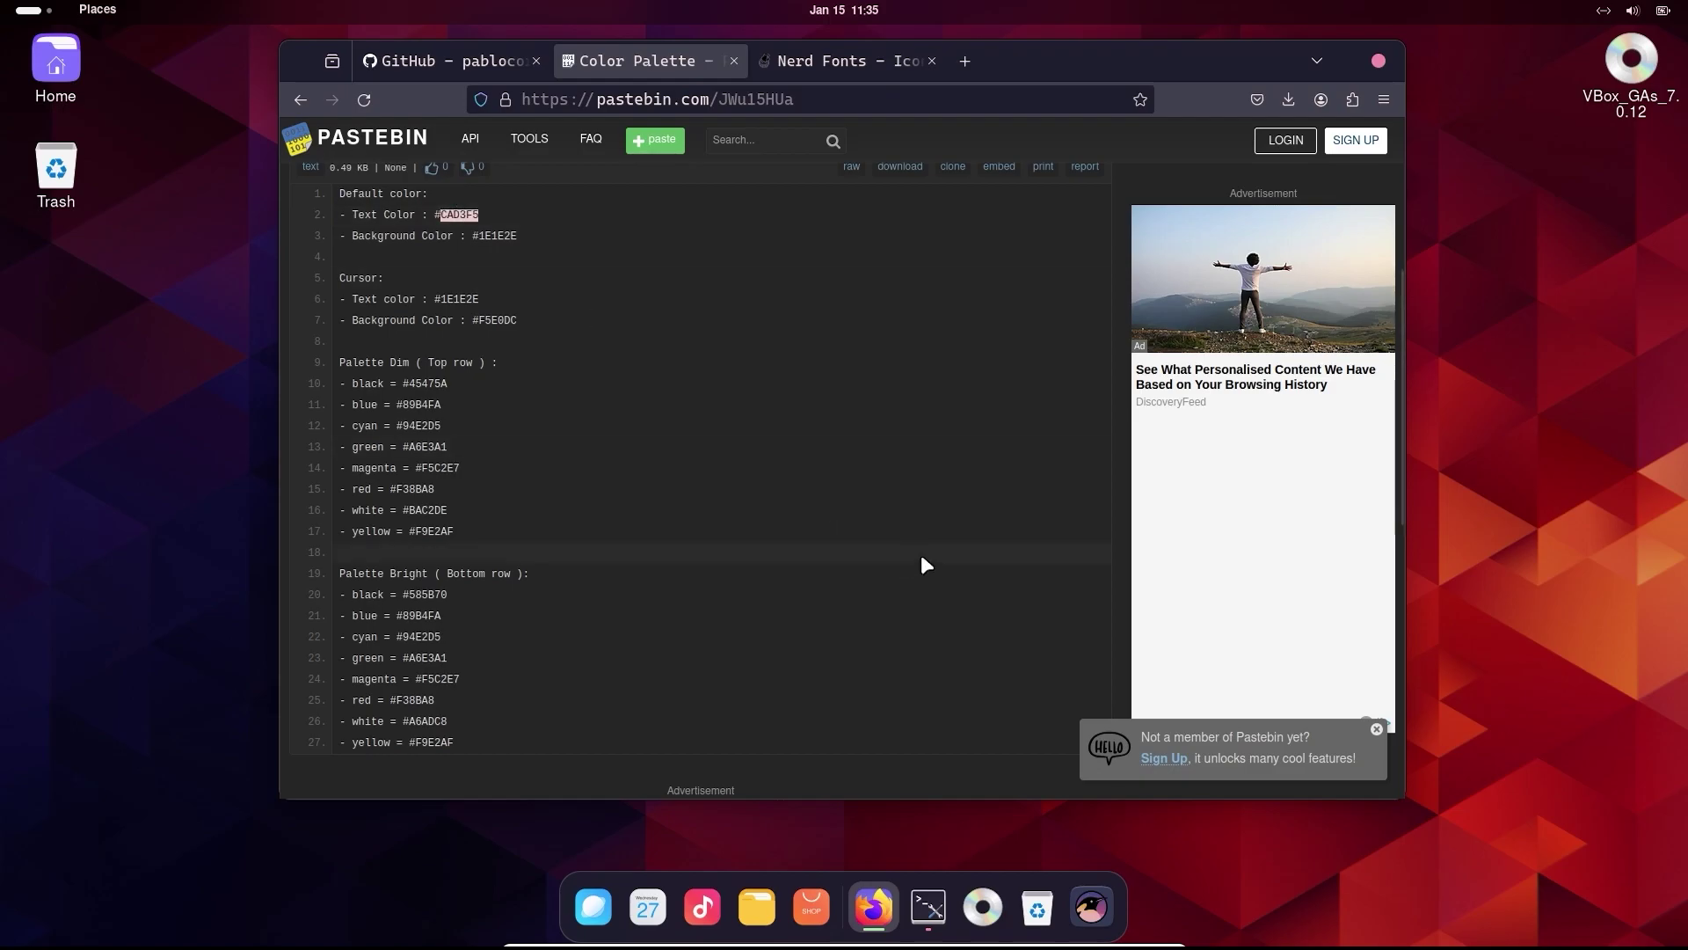
- Turn off 'Use colors from system theme' for the Unnamed profile, then close Preferences
left_click(934, 900)
left_click(584, 315)
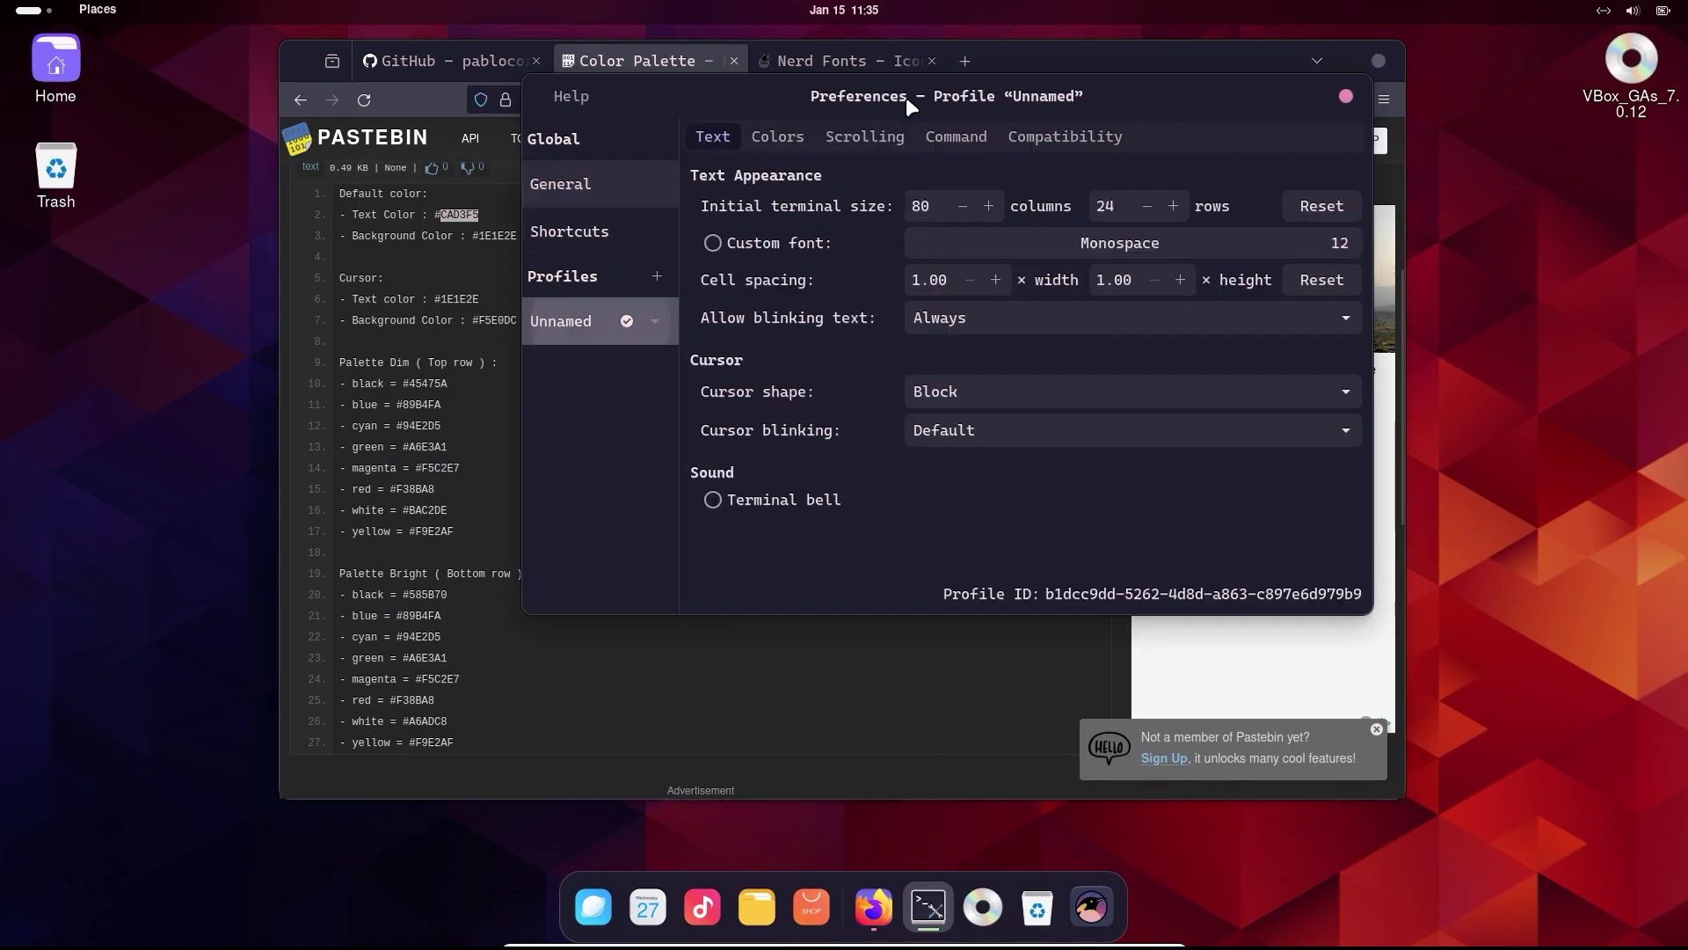
left_click(800, 136)
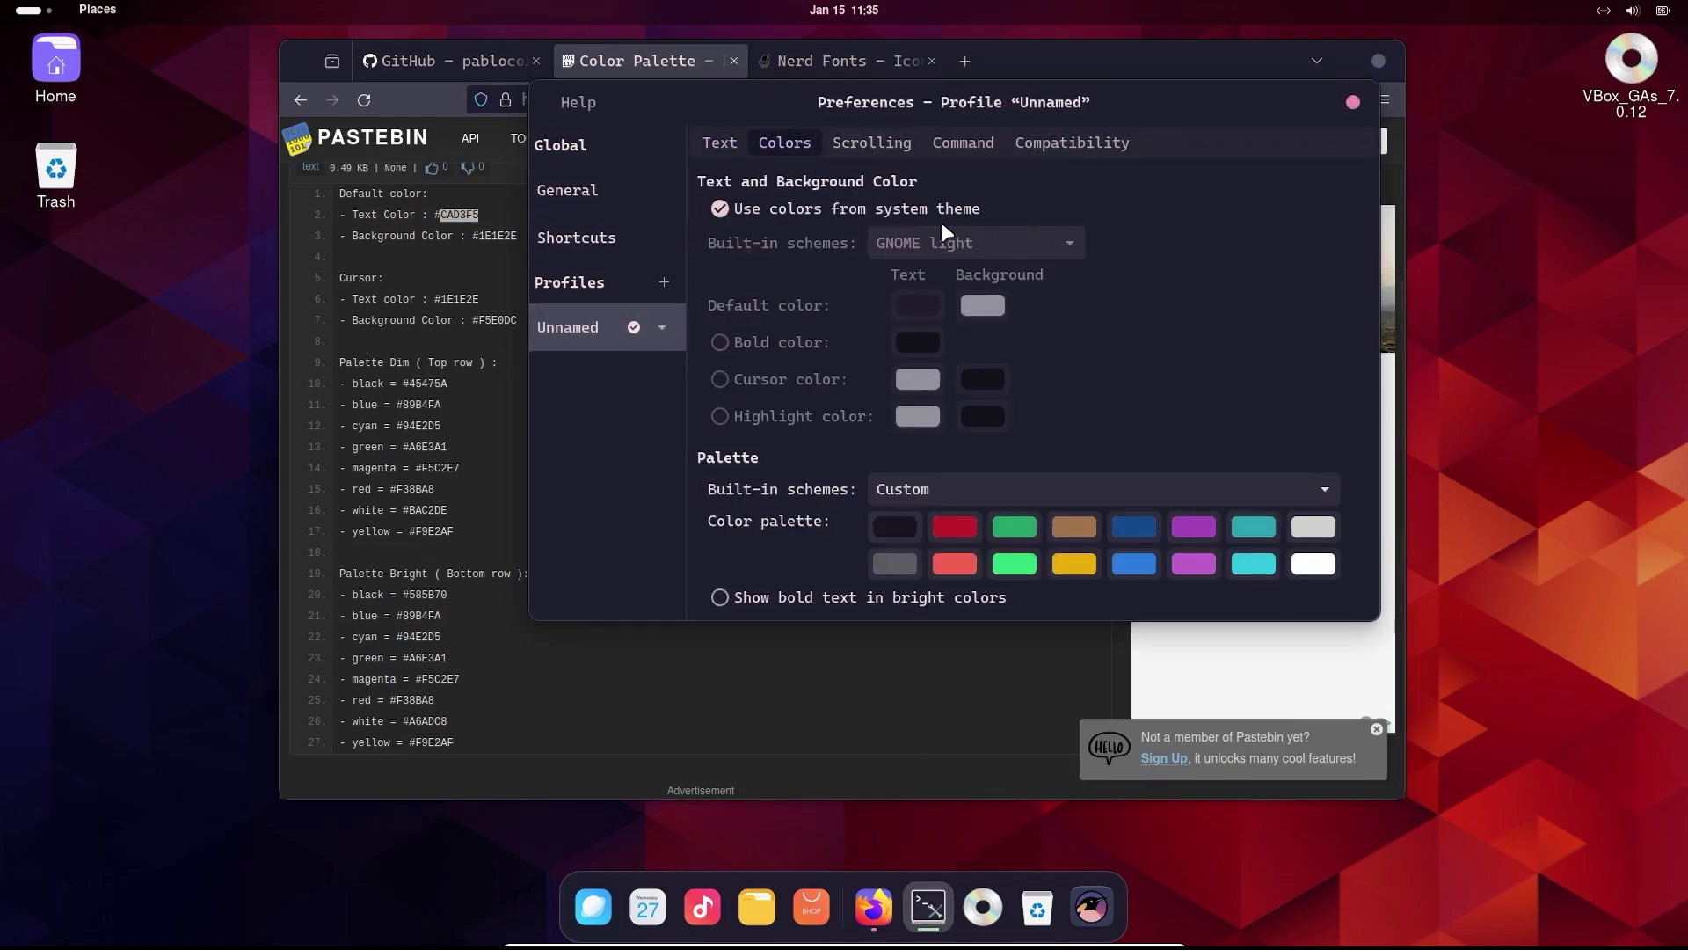
left_click(754, 211)
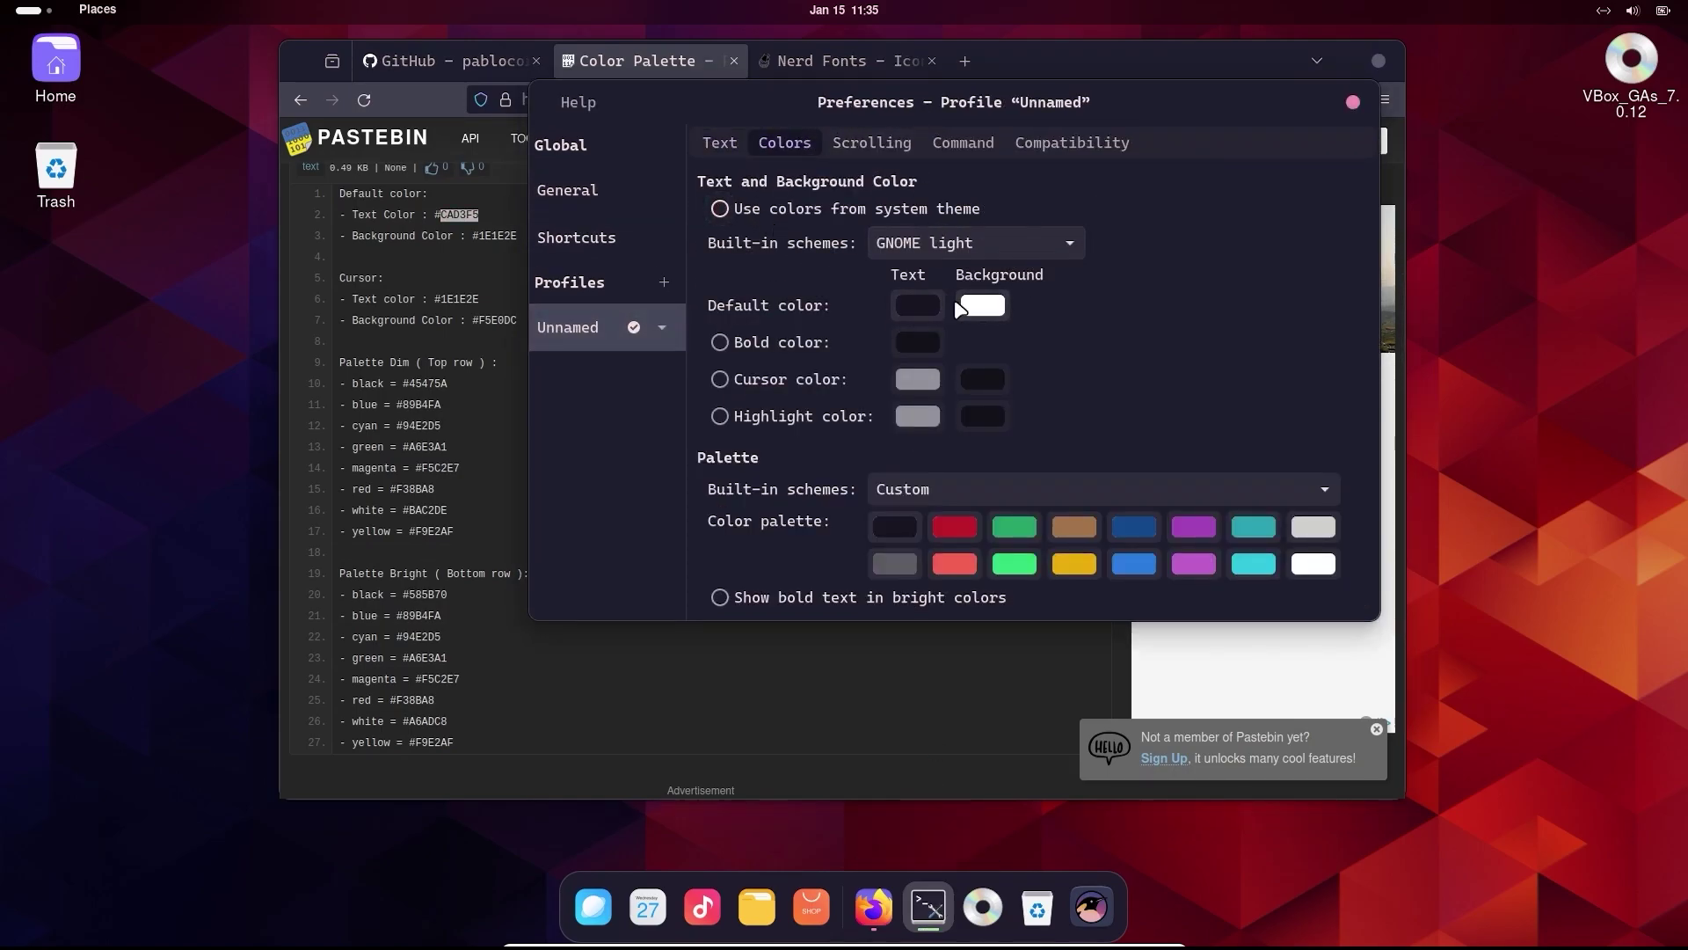
left_click_drag(975, 97, 1662, 329)
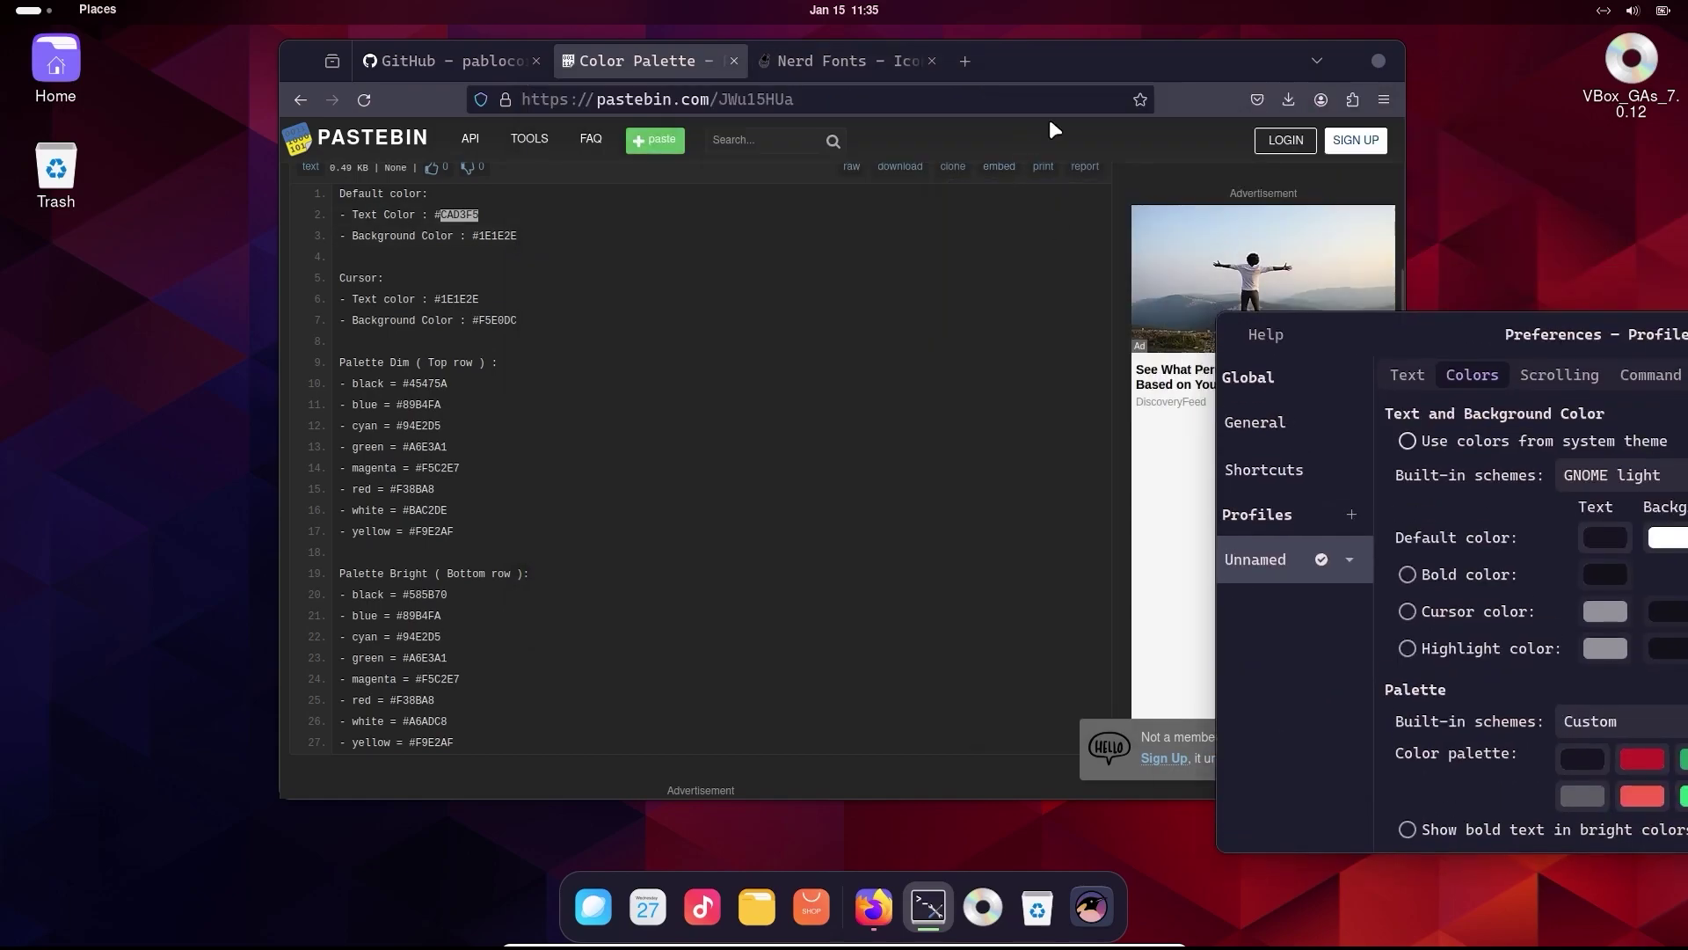
left_click(1050, 130)
left_click_drag(1102, 61, 822, 137)
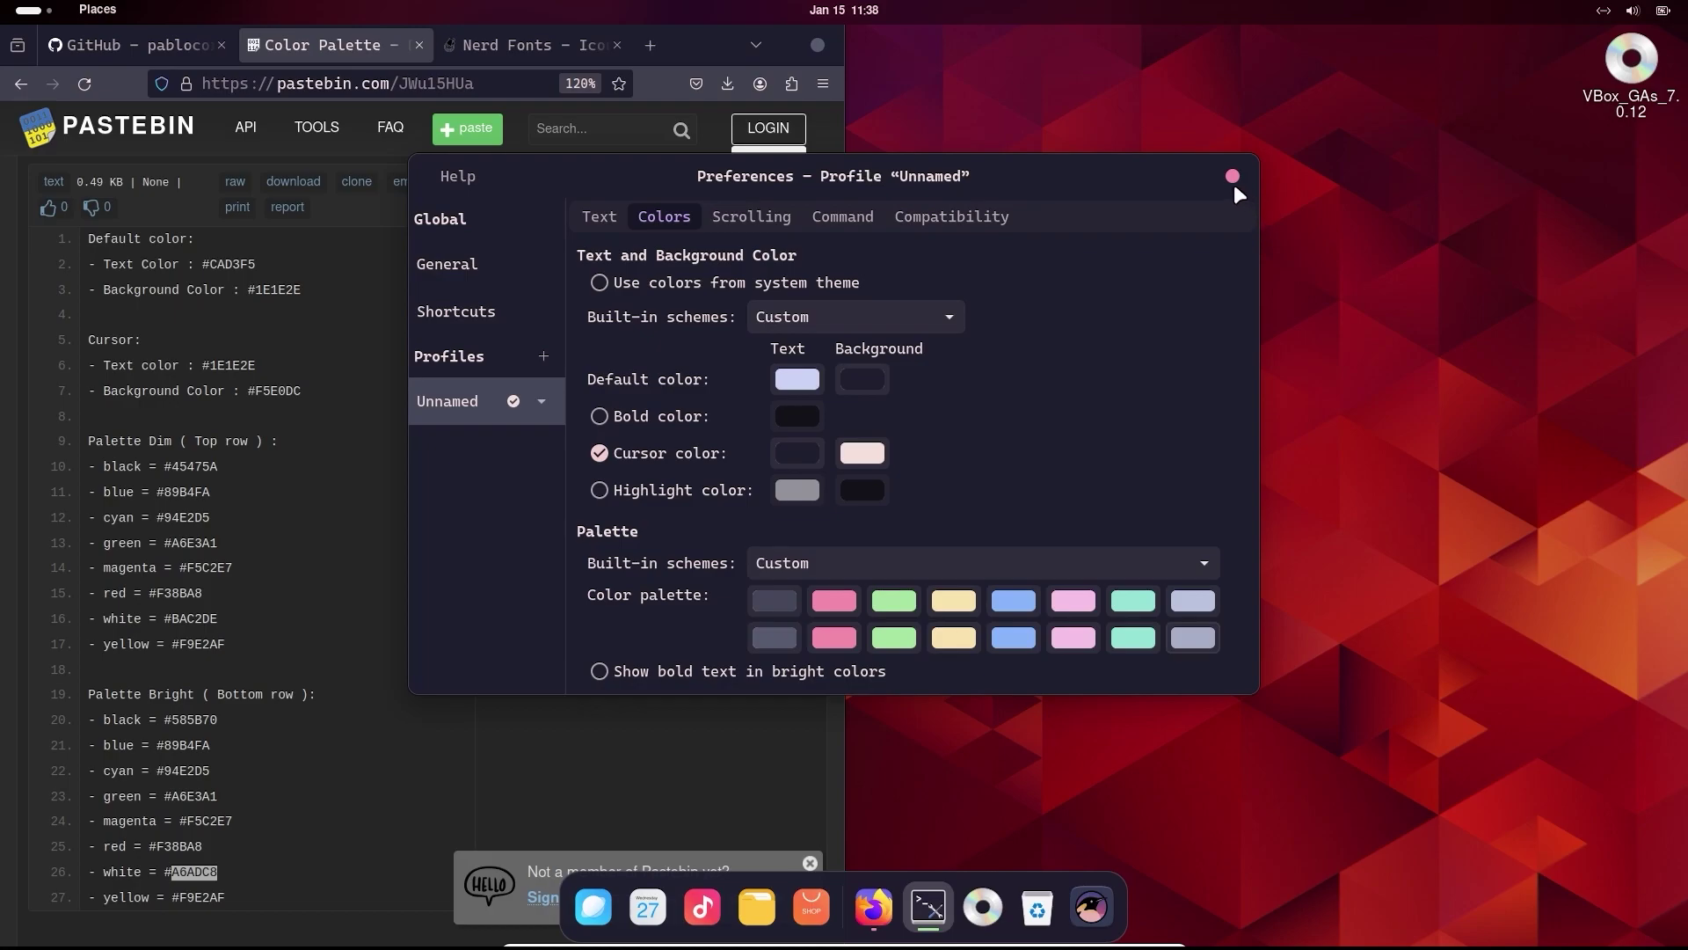
left_click(1232, 179)
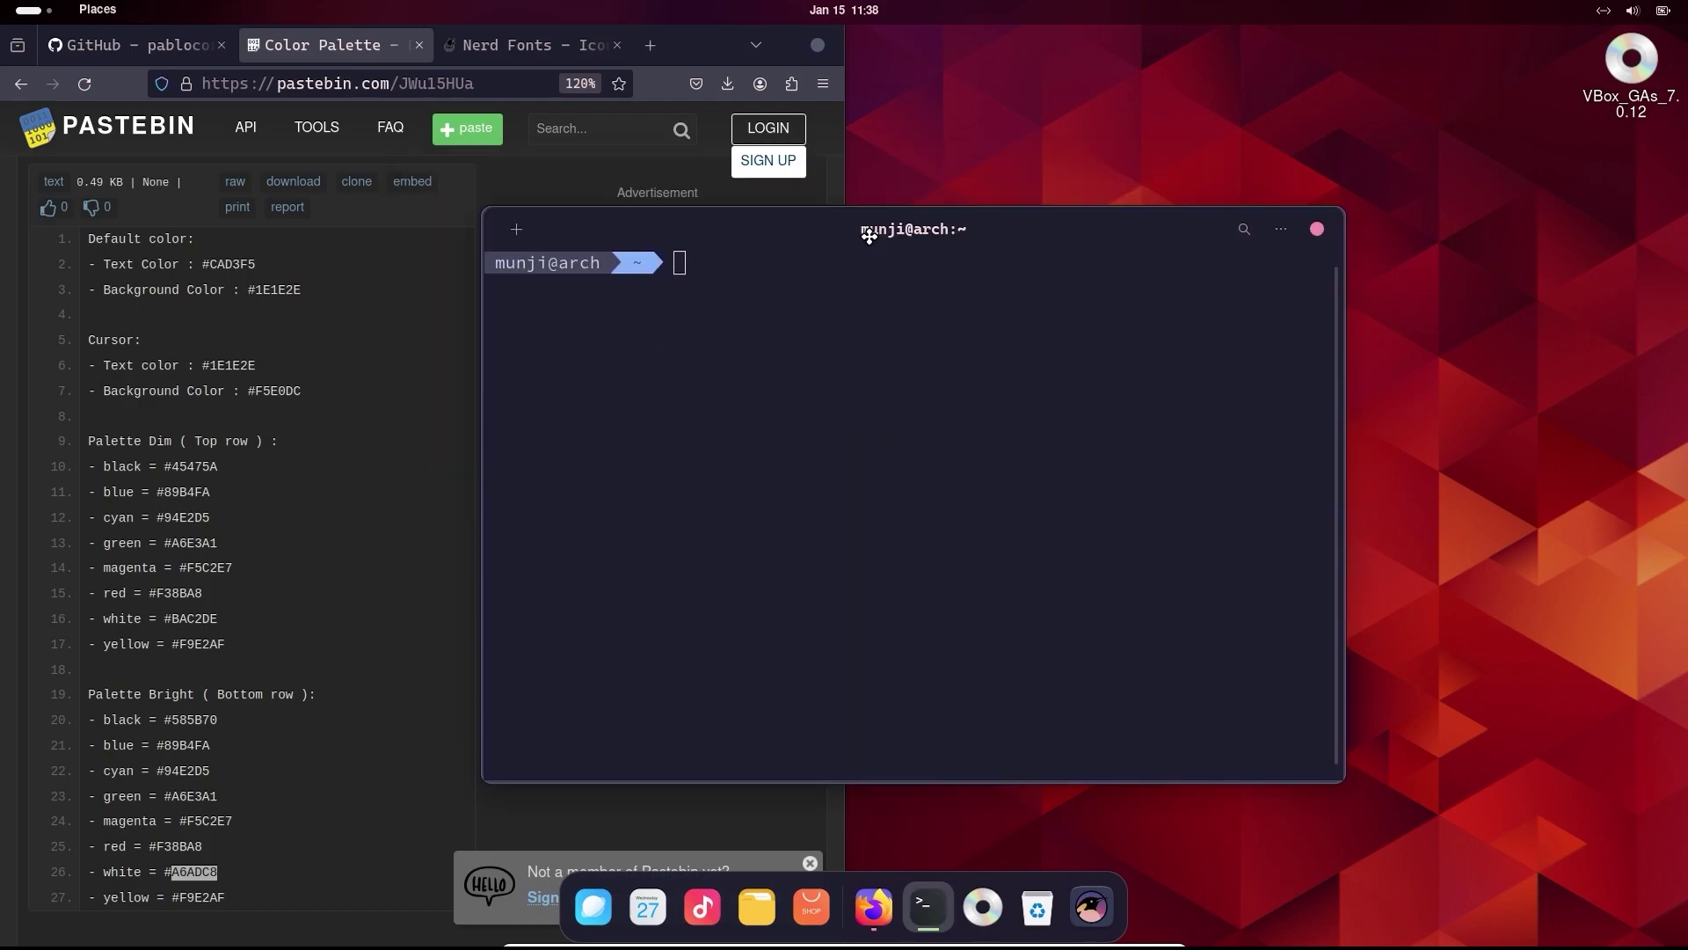
- Enable a custom font in the Unnamed profile's Text settings and open the font chooser
left_click(1280, 230)
left_click(1228, 430)
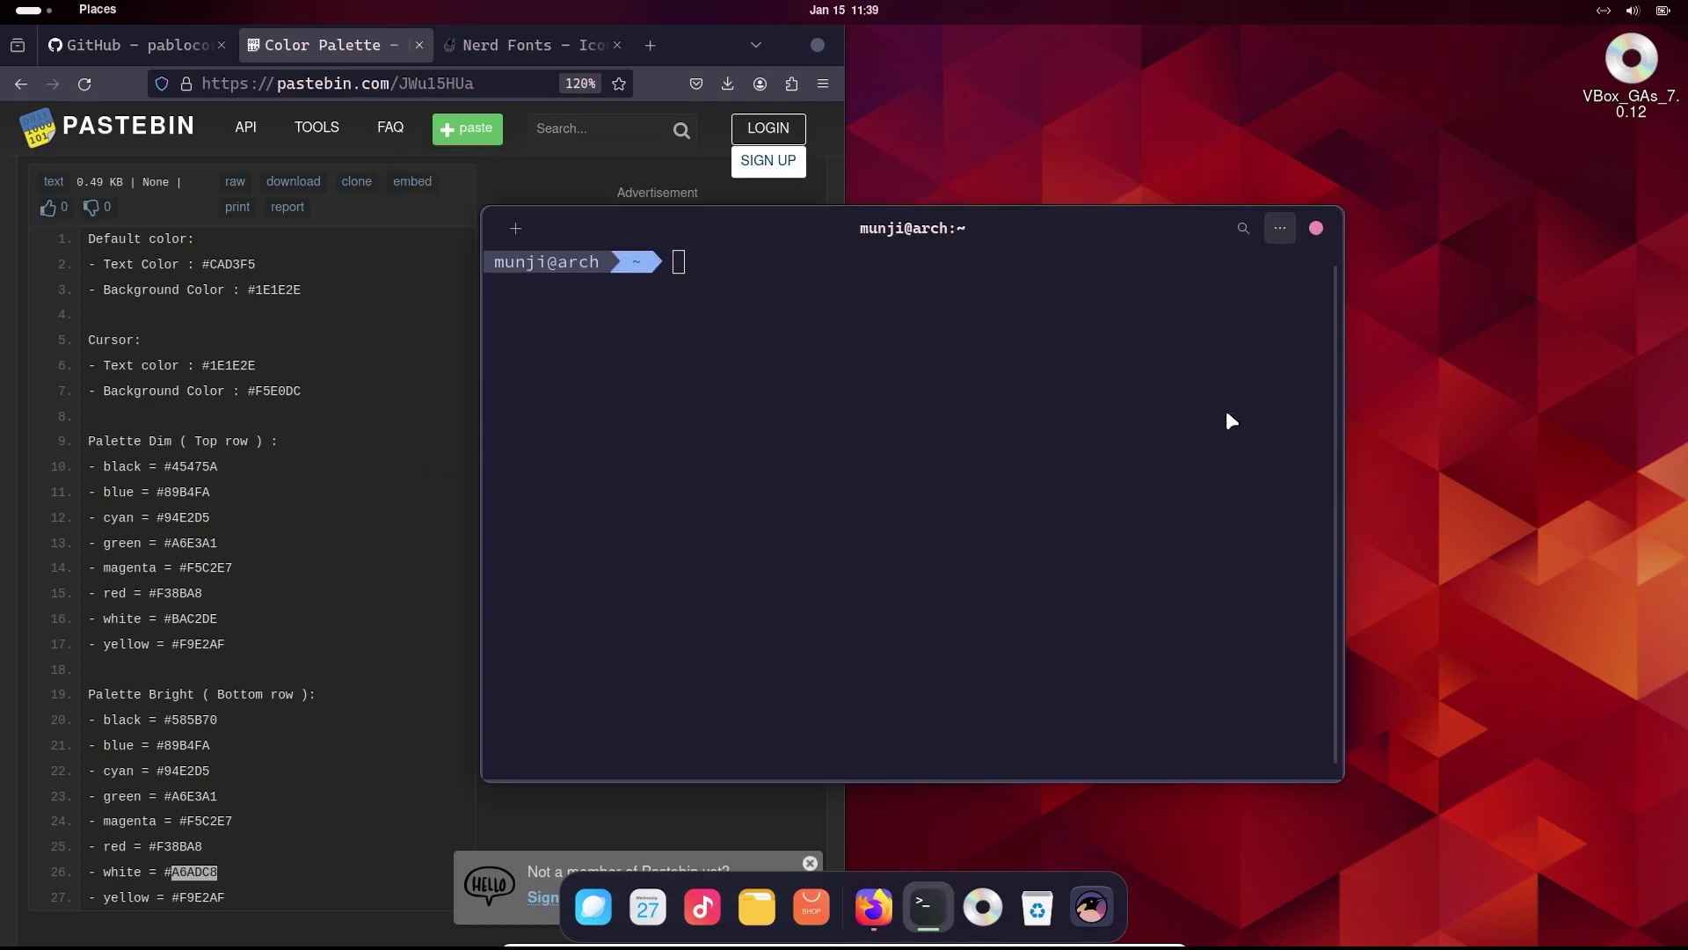
left_click(253, 130)
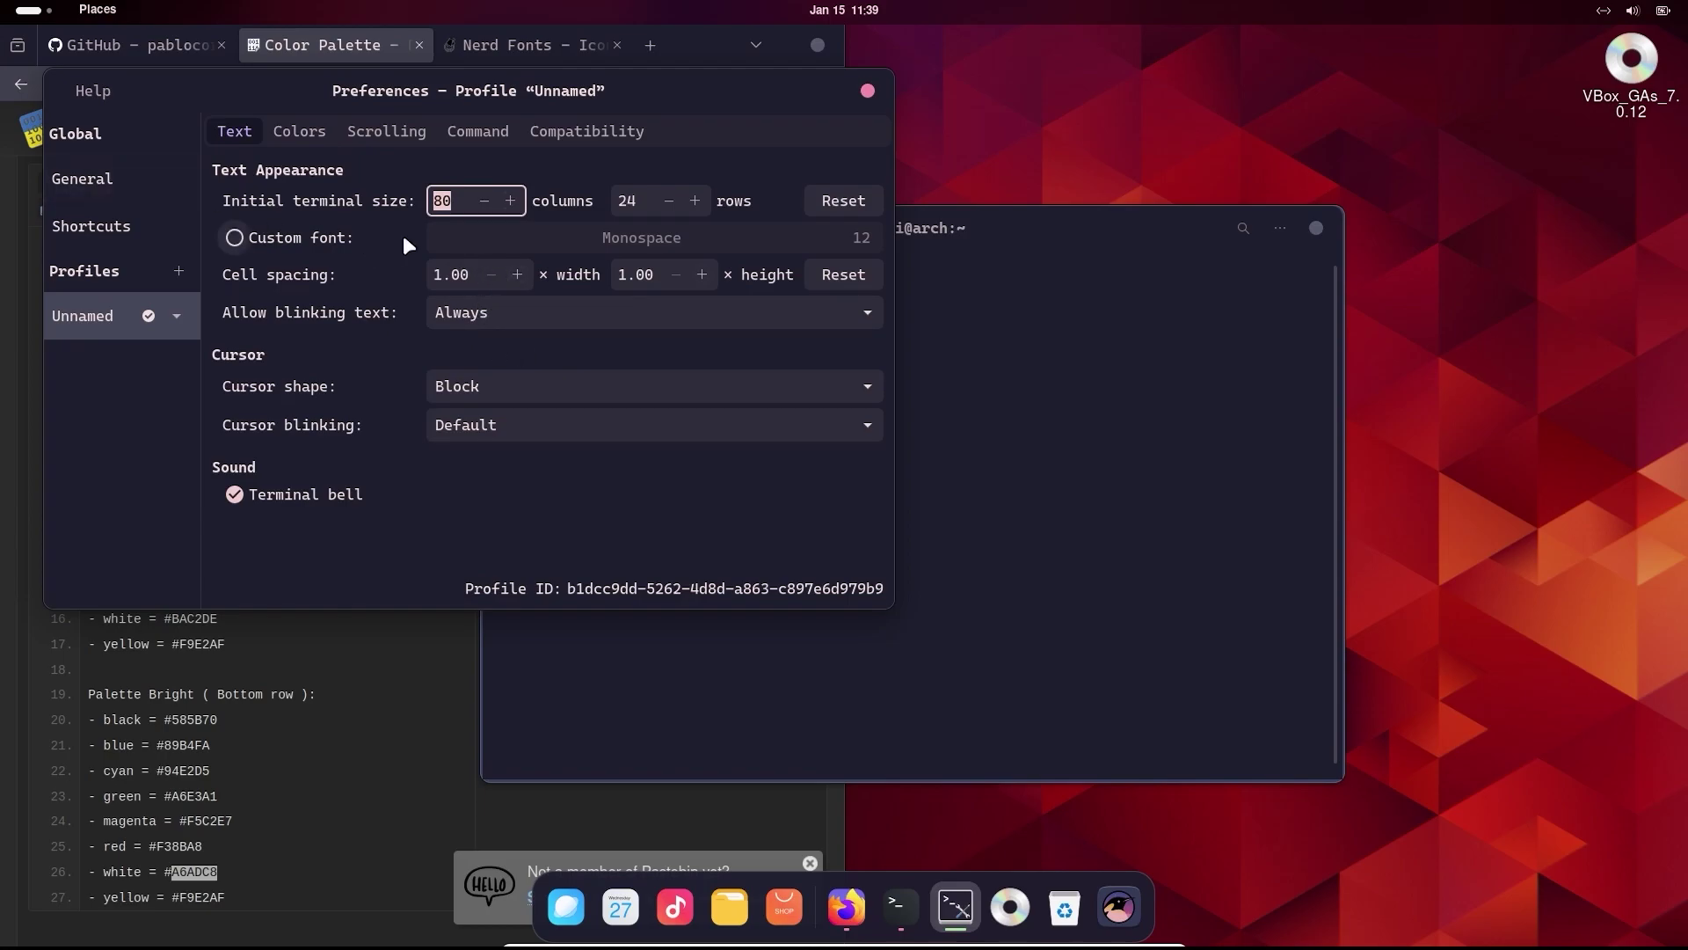
left_click(323, 235)
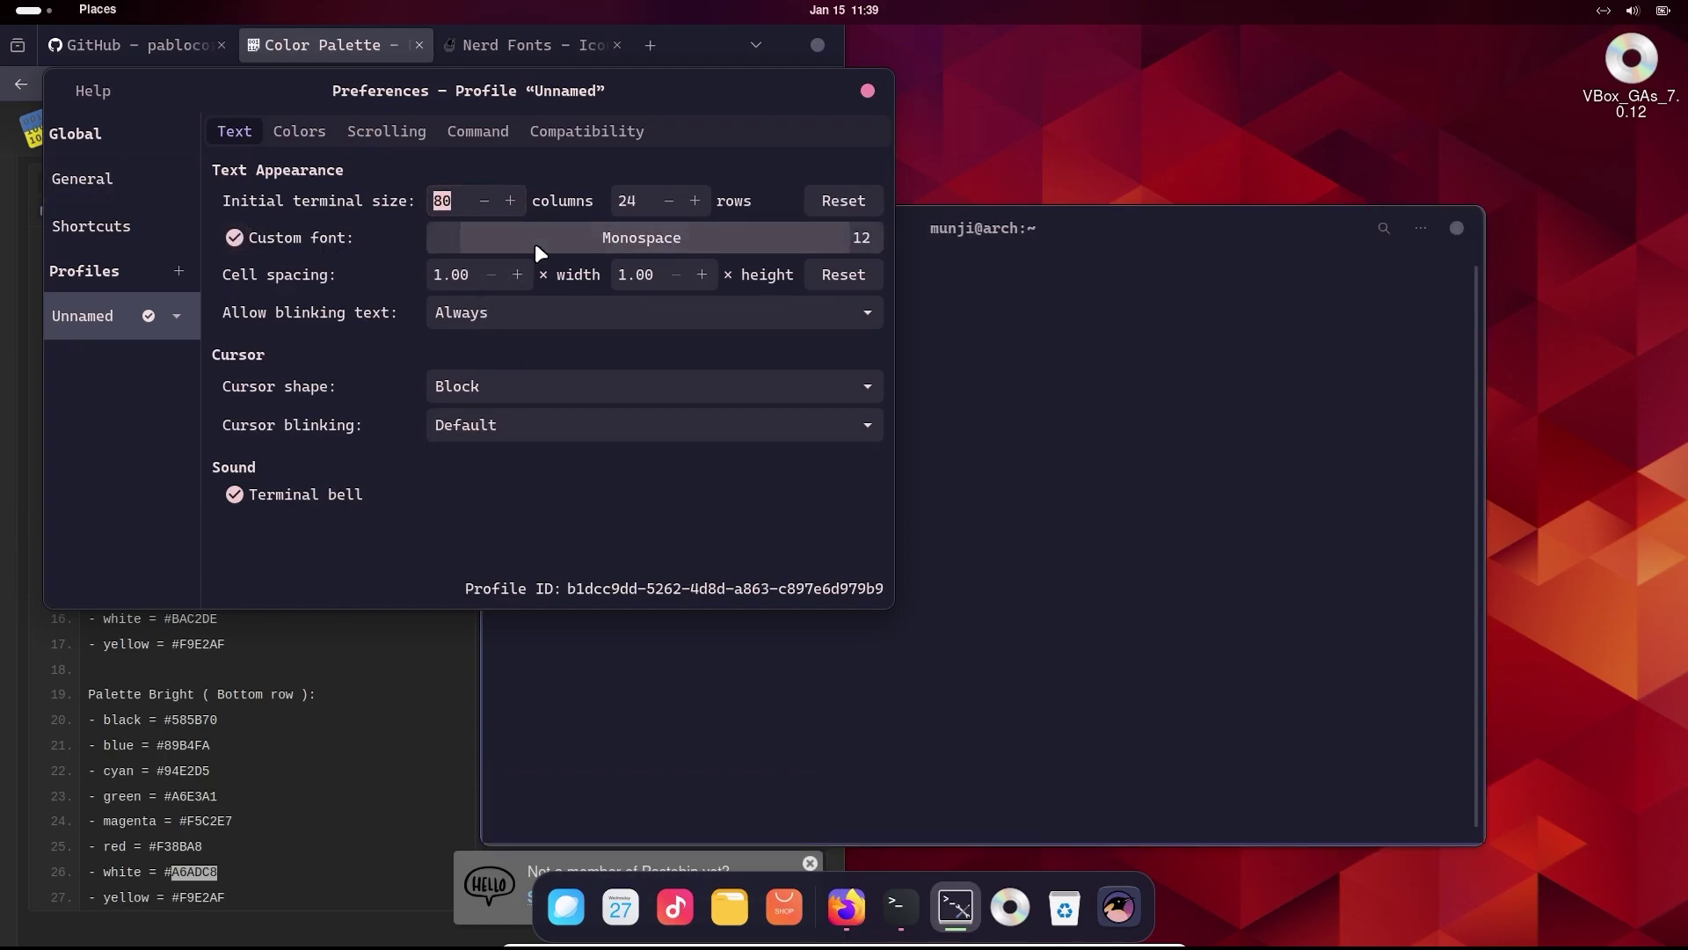
left_click(538, 241)
- Search 'cas' and set CaskaydiaCove Nerd Font as the terminal profile font
type("cas")
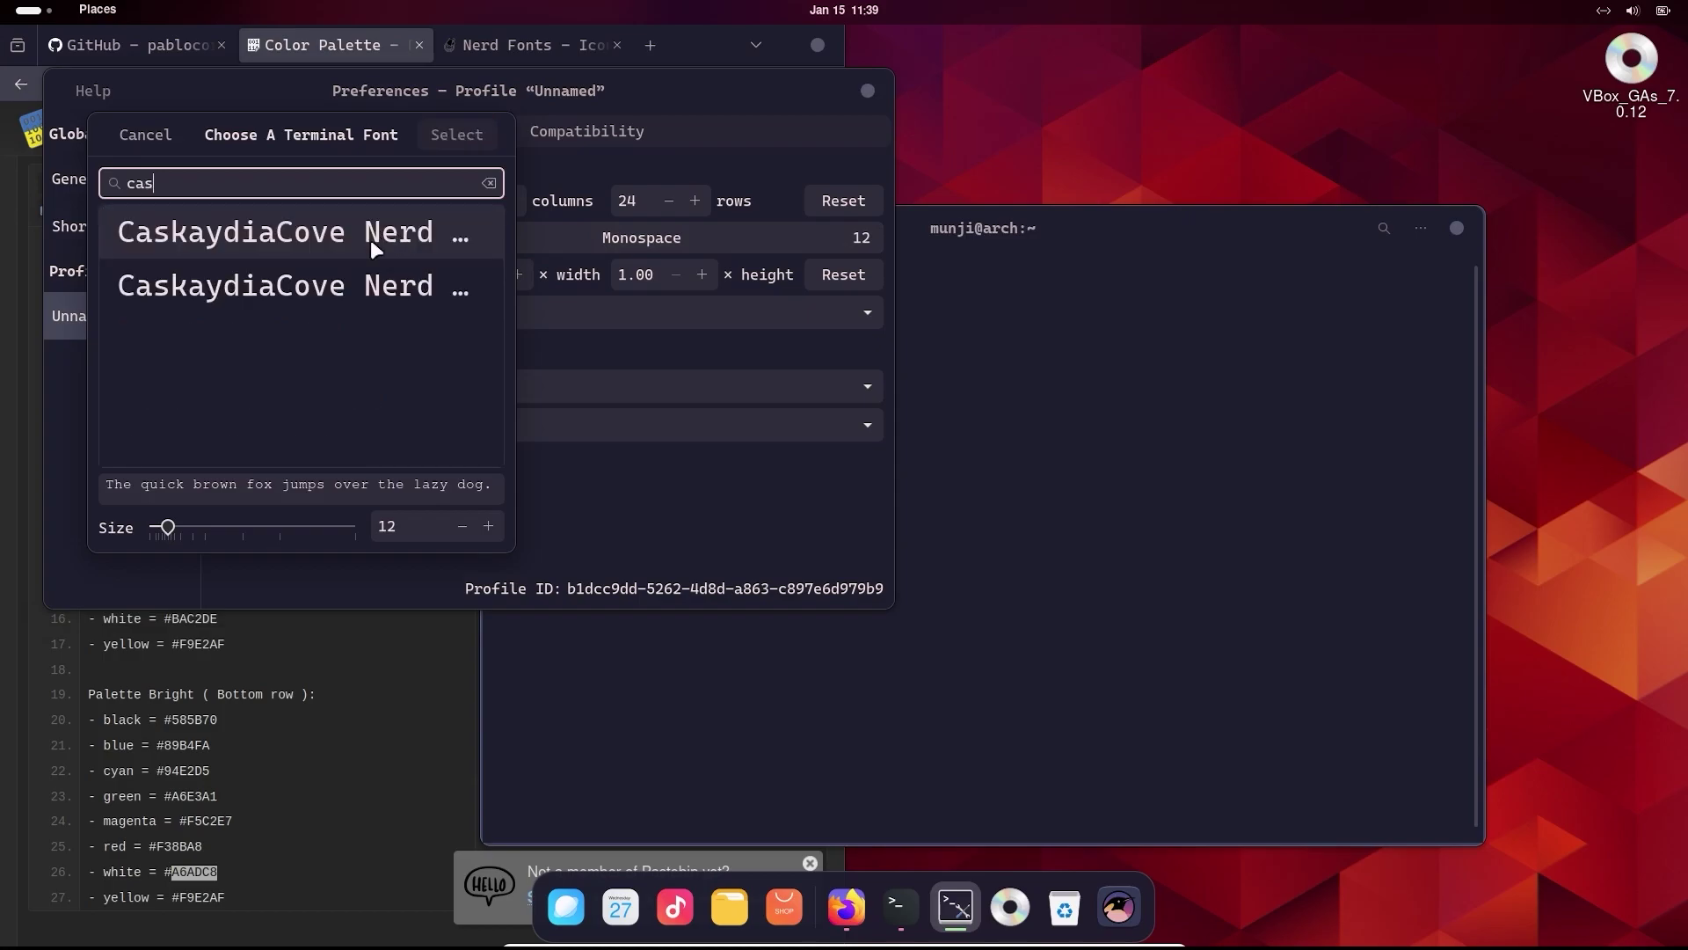
left_click(336, 232)
left_click(442, 139)
key("Escape")
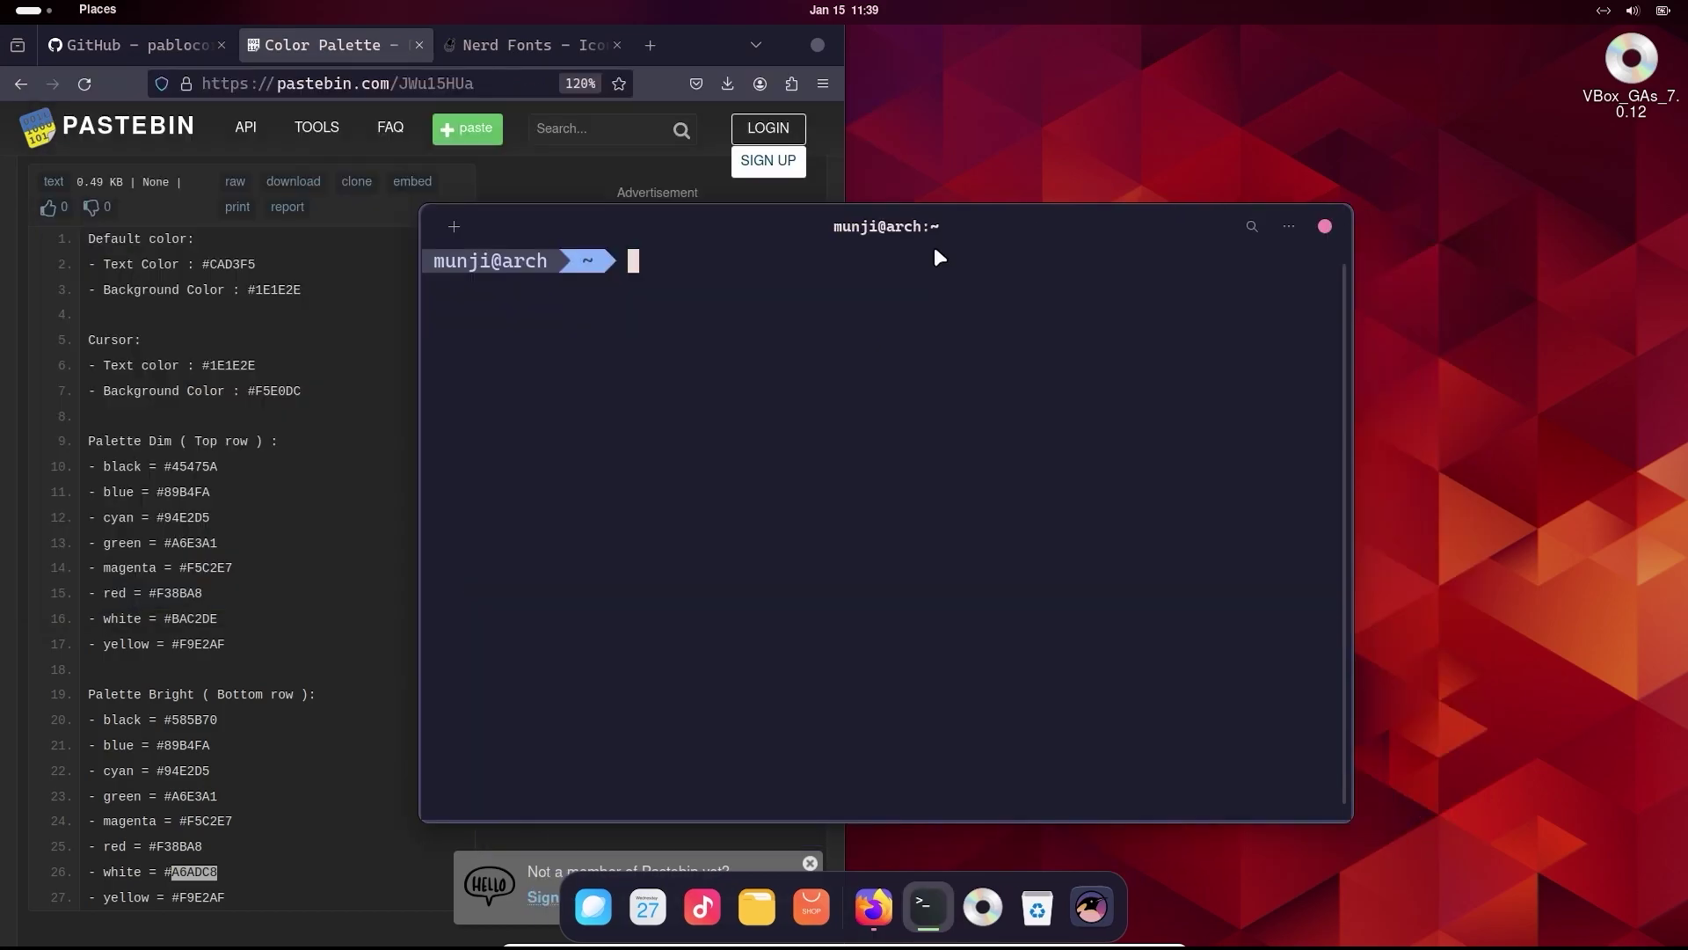
- Install neofetch with 'sudo pacman -S neofetch', then run neofetch to show system info
type("sudo pacman -")
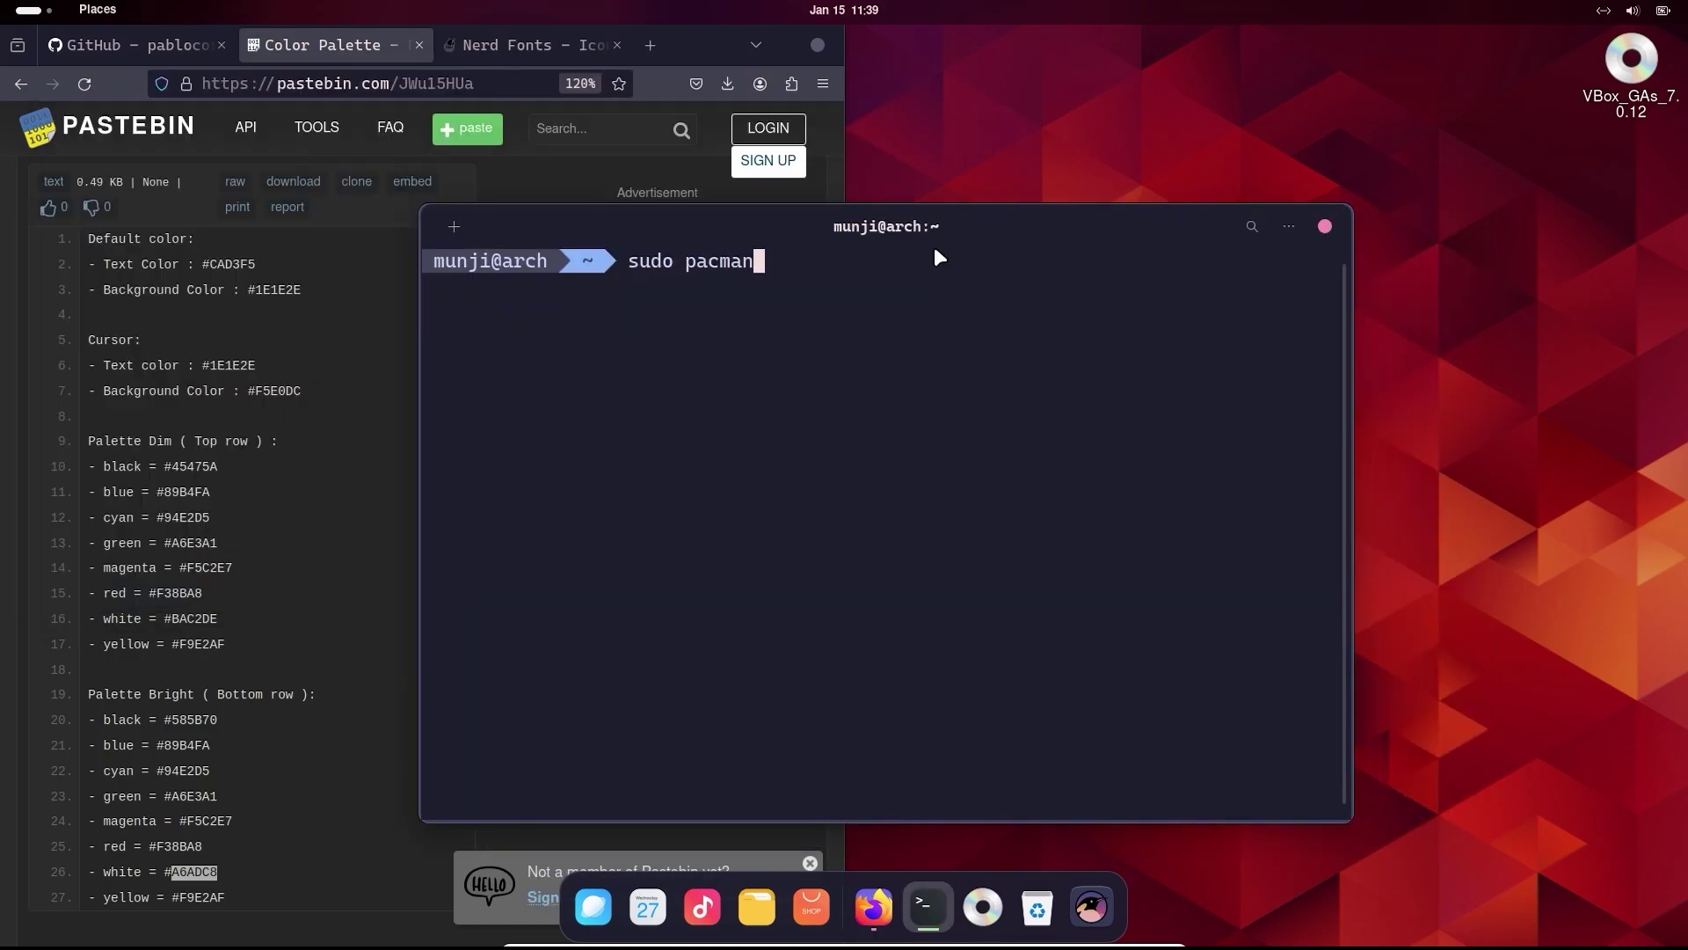
key("BackSpace")
type("-S neofety")
key("BackSpace")
type("tch")
key("Return")
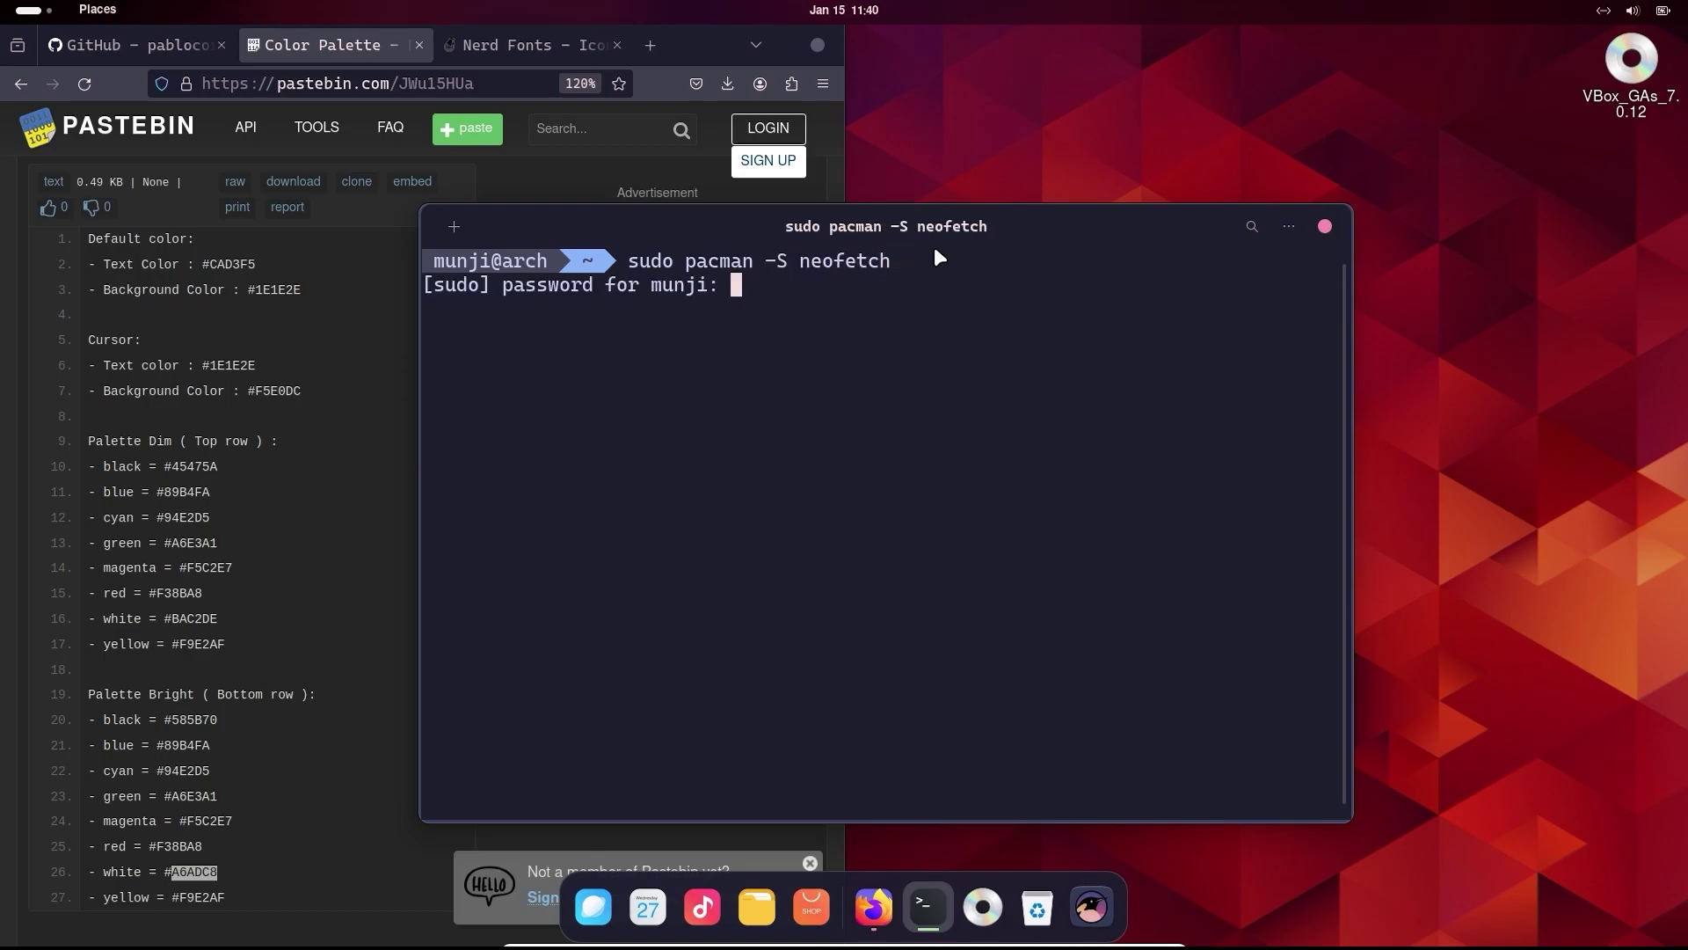
key("Return")
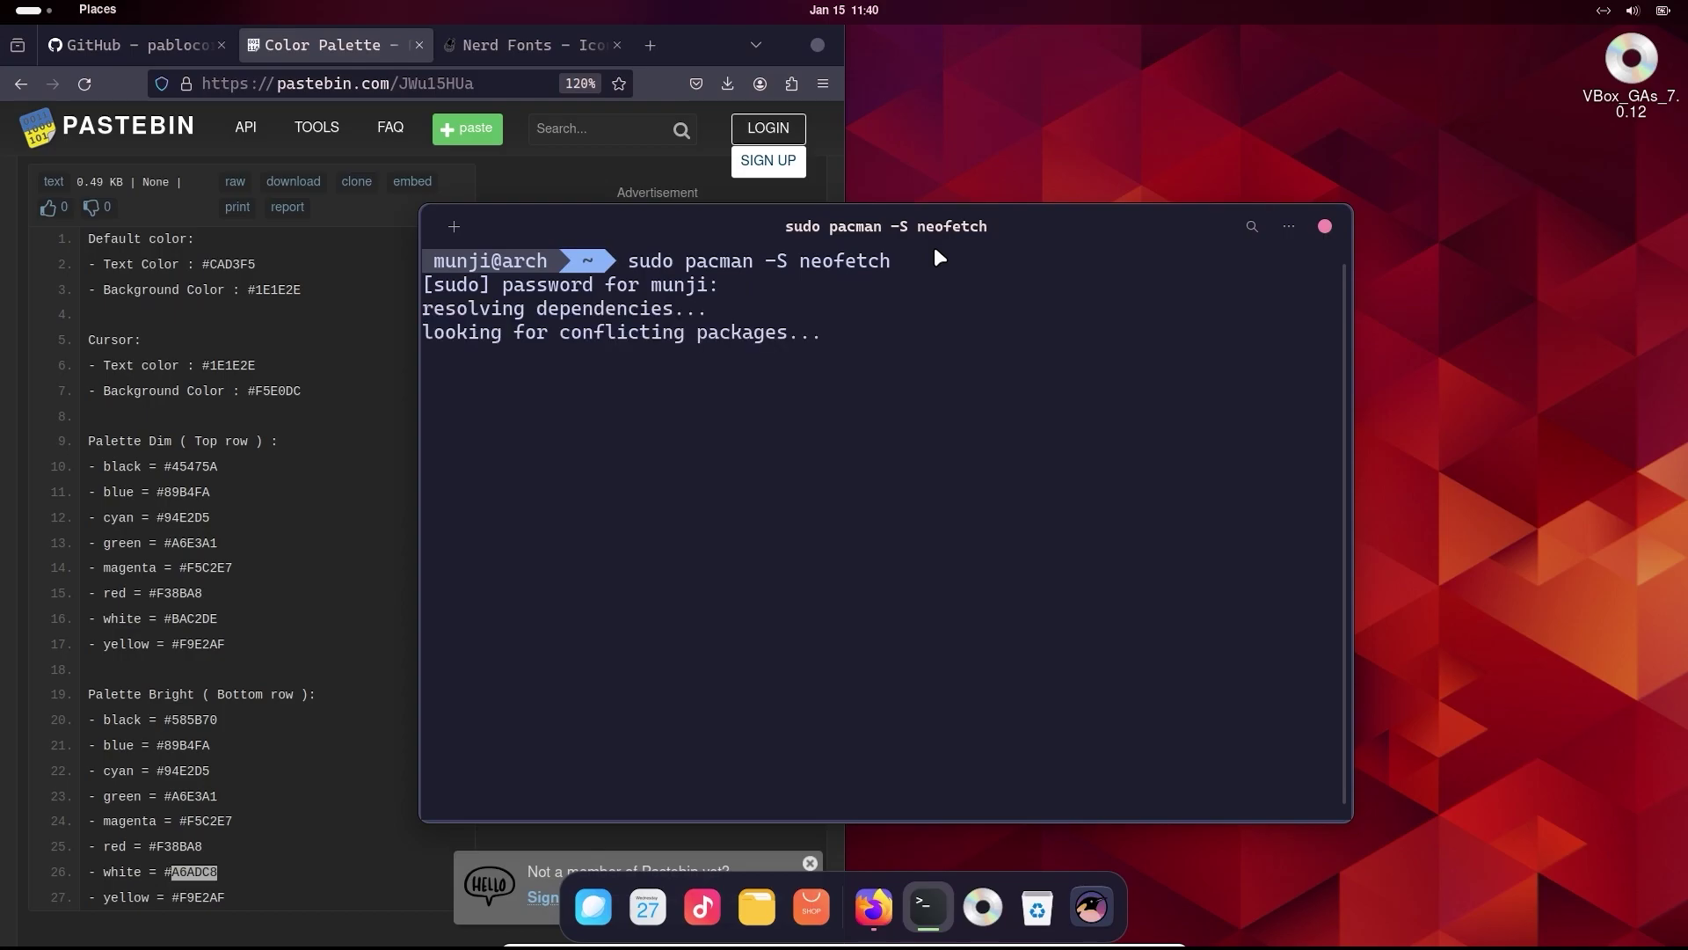
type("y")
key("Return")
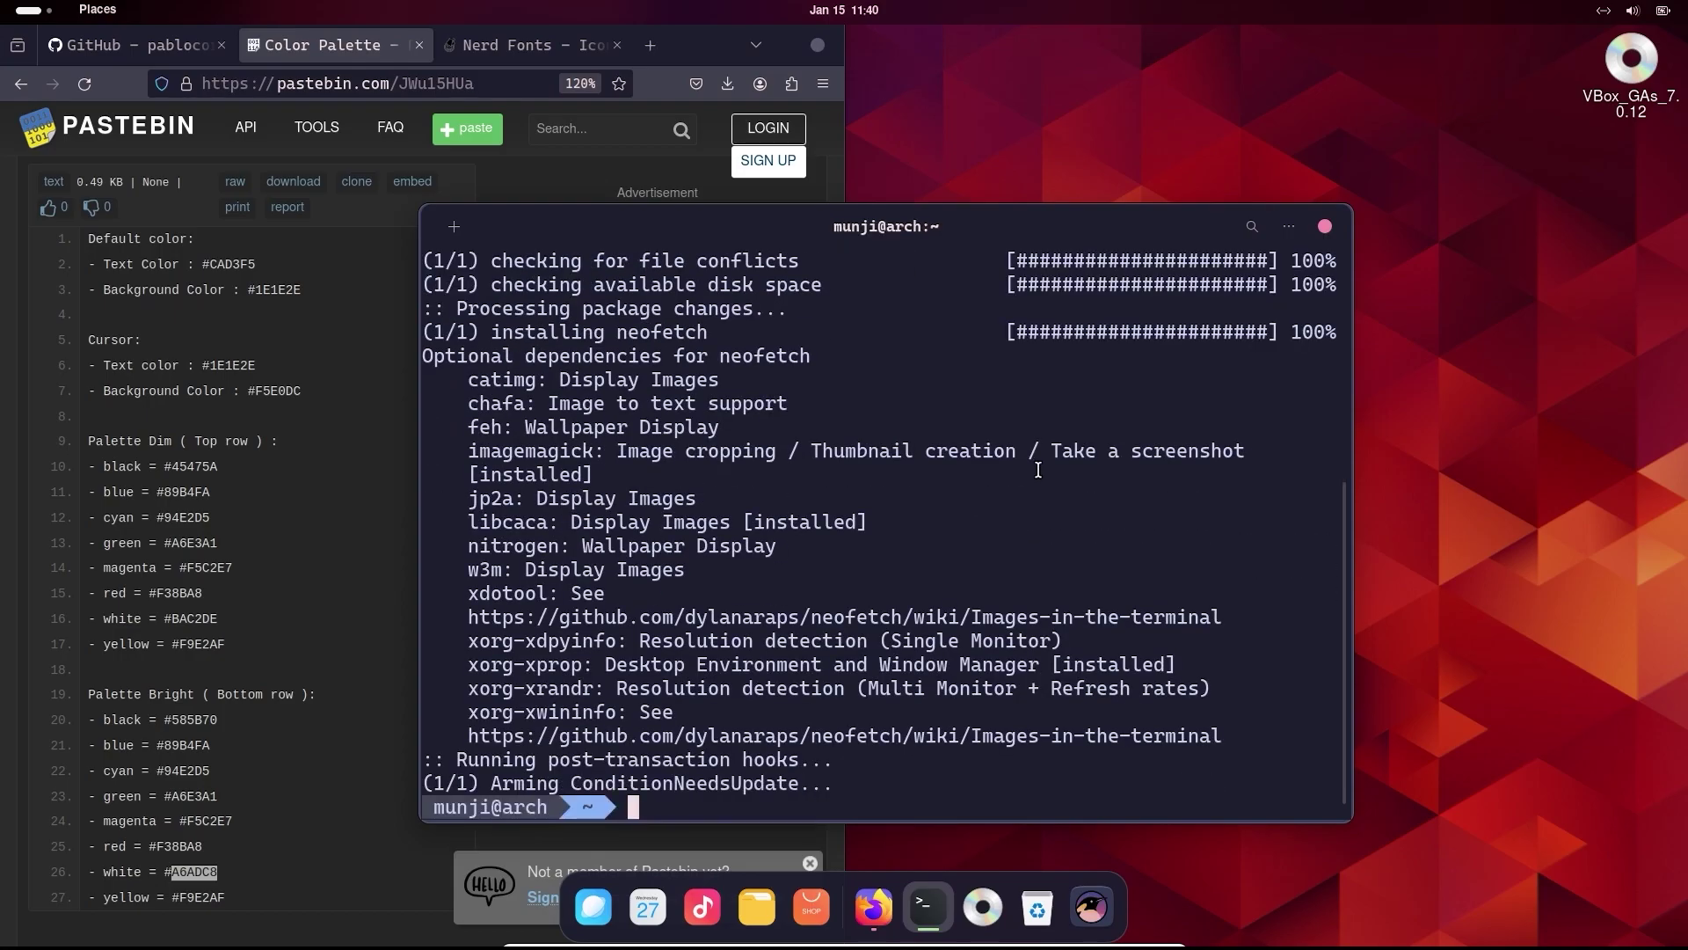
type("neofetch")
key("Return")
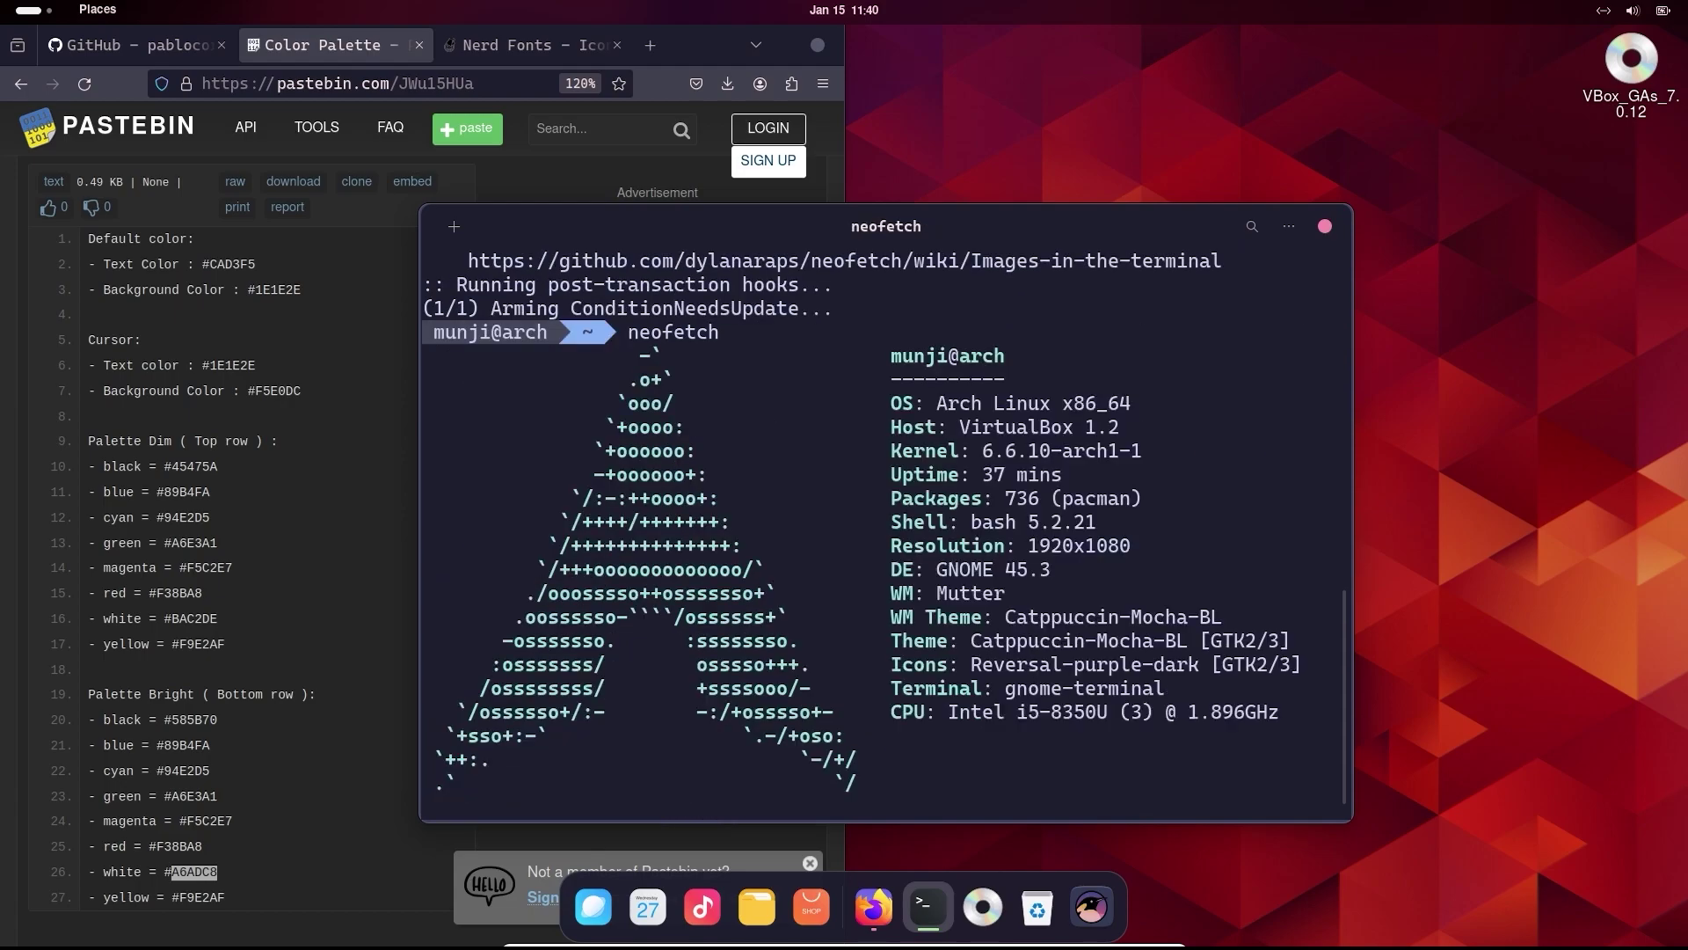
- Browse to wallpapers/8k in arch-minimal-wallpapers and open onedark.png
key("alt+Tab")
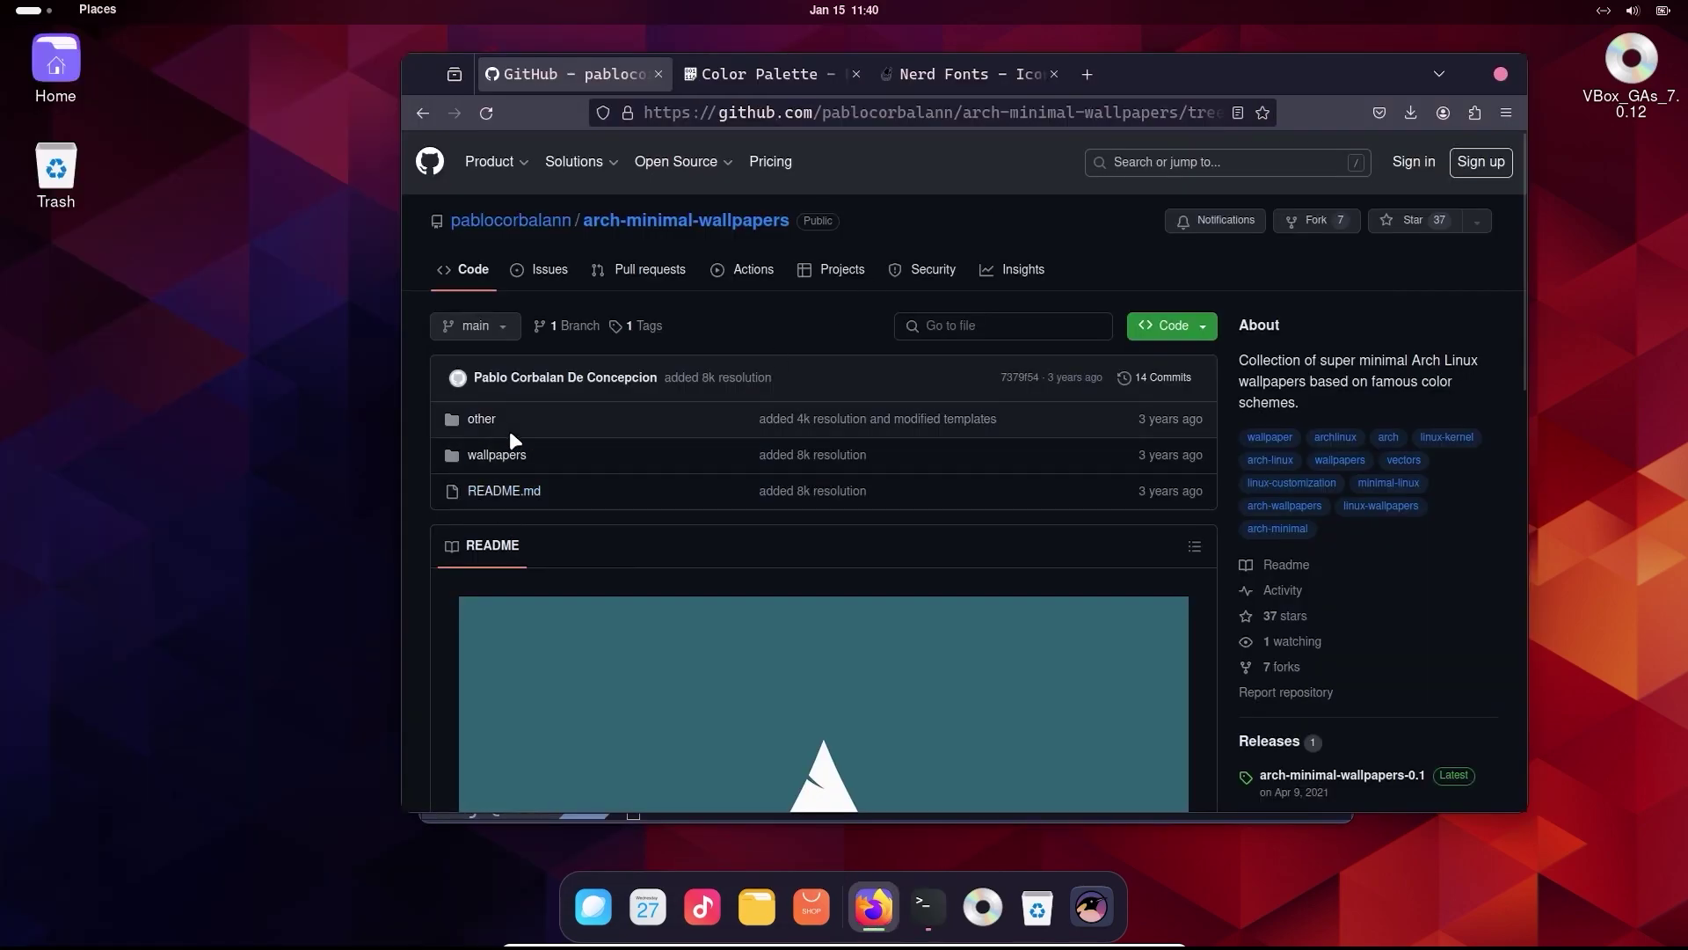
left_click(516, 457)
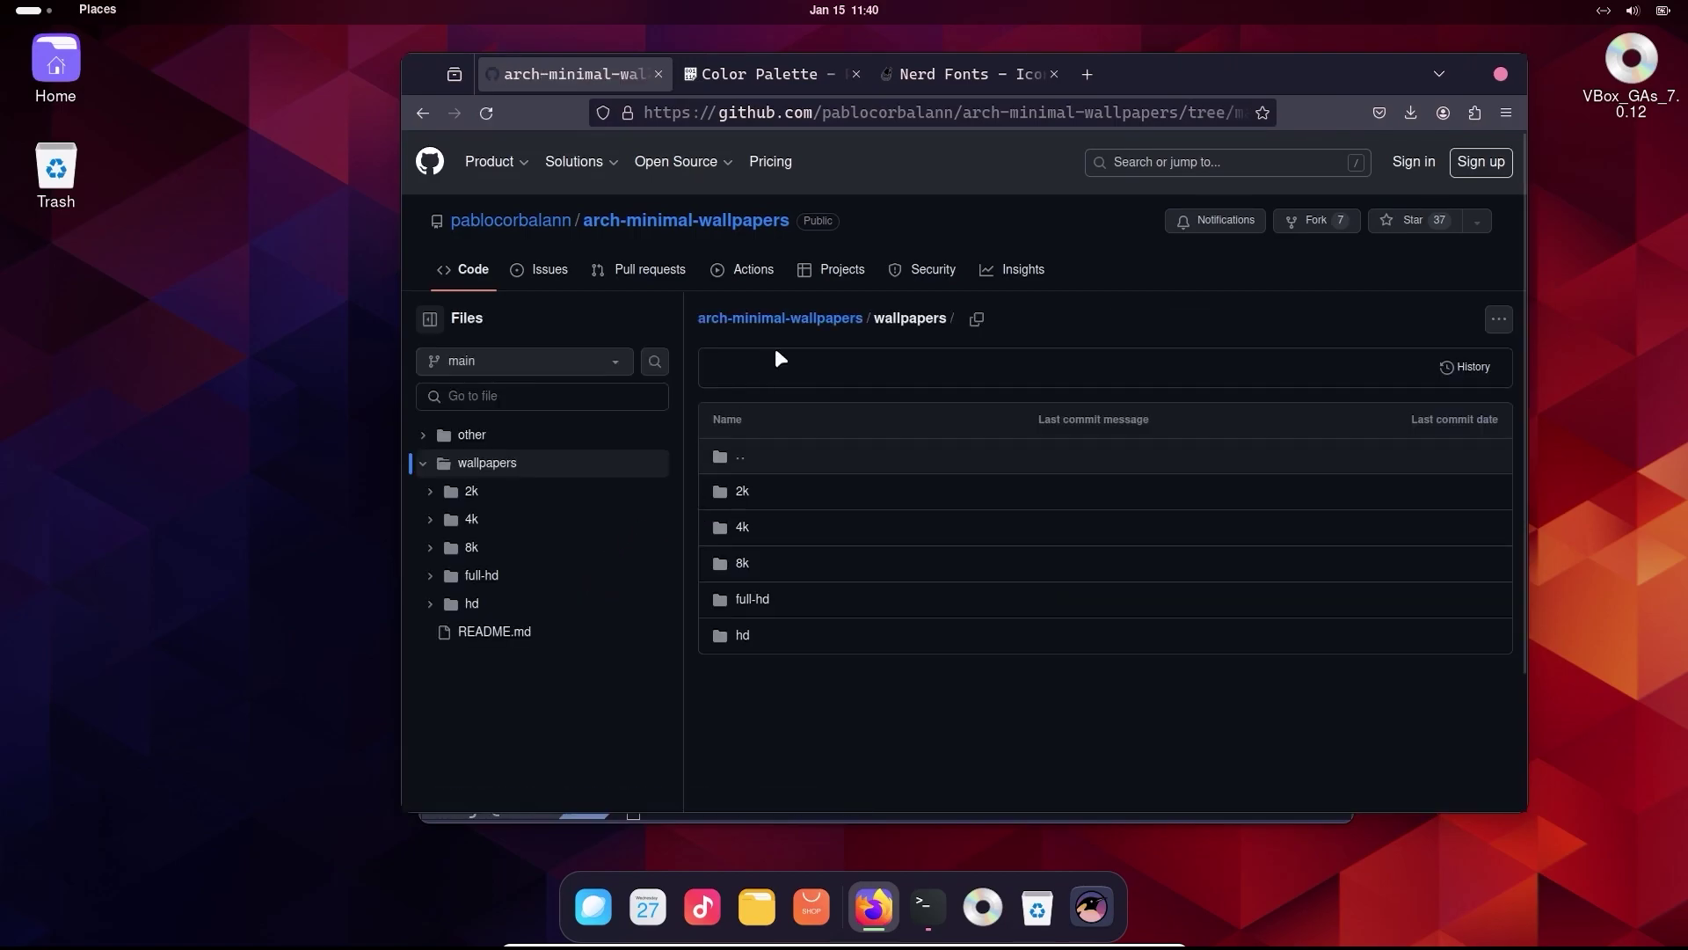
left_click(742, 571)
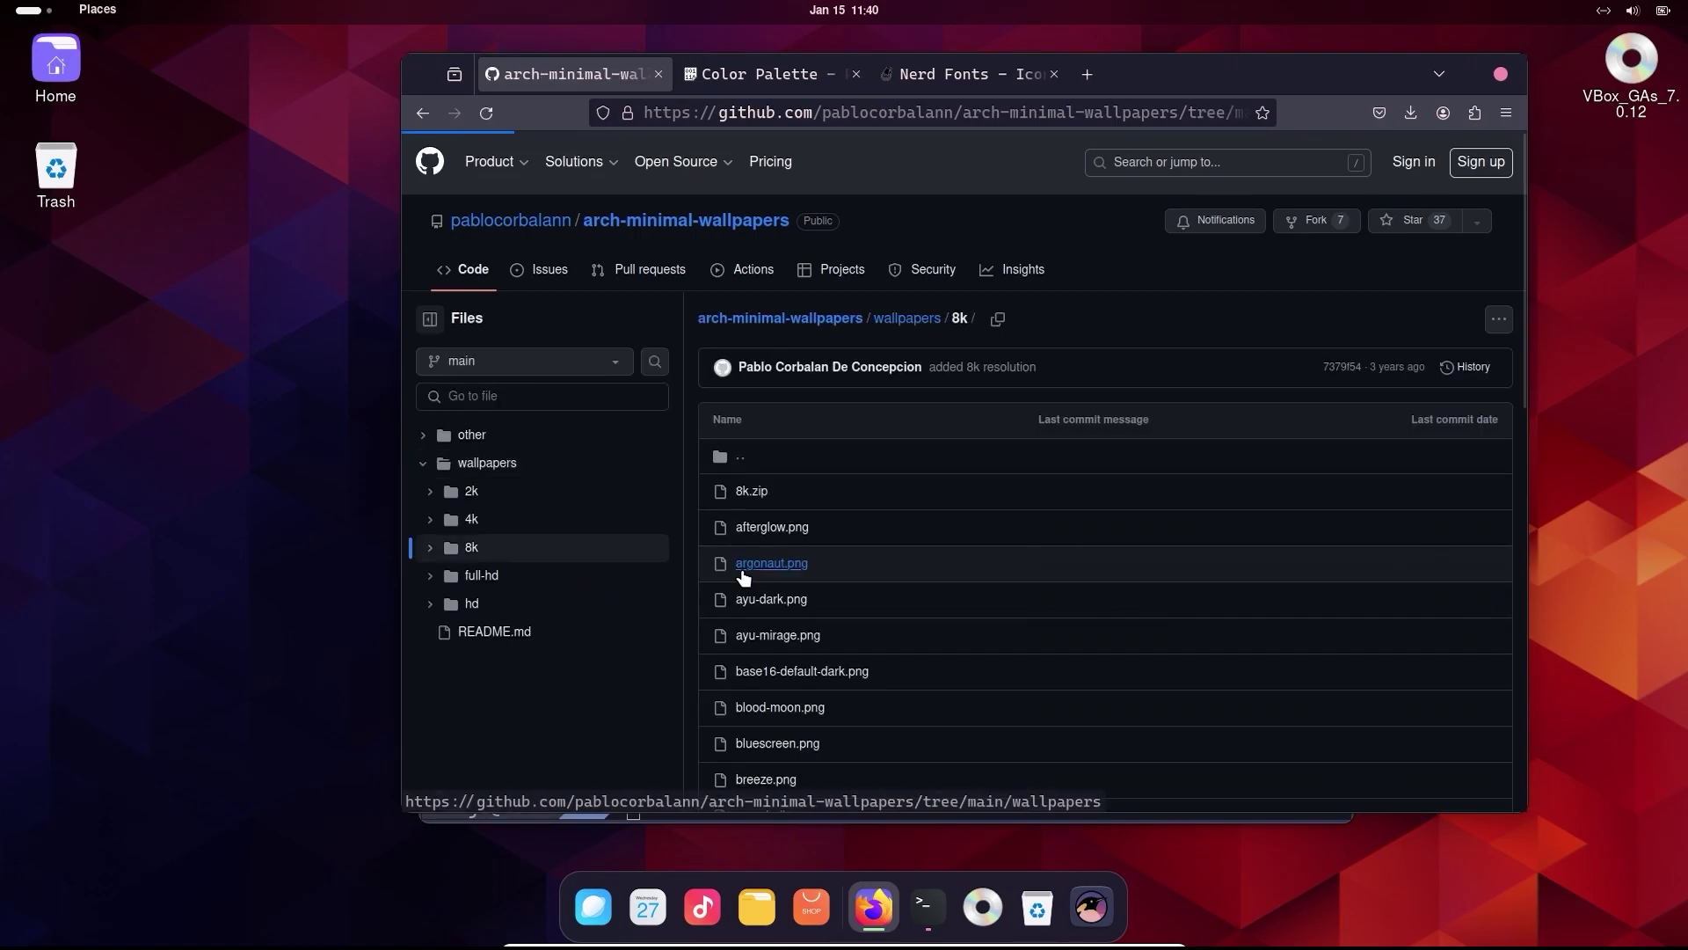
scroll(818, 614, "down", 7)
scroll(818, 616, "down", 5)
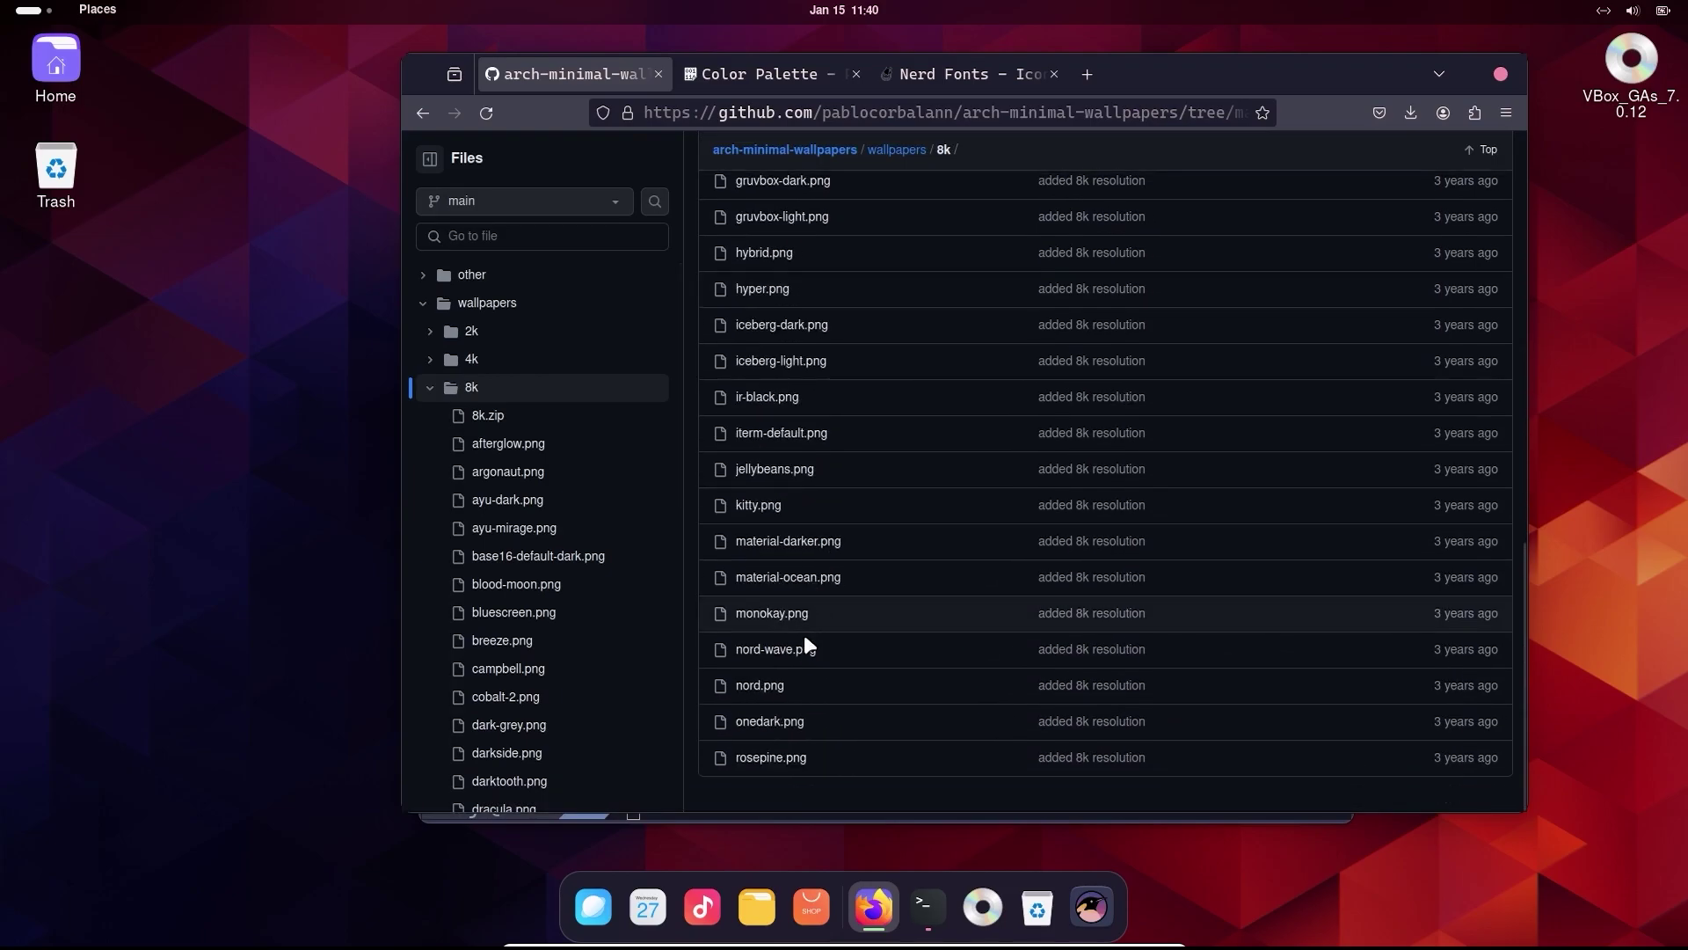
left_click(771, 722)
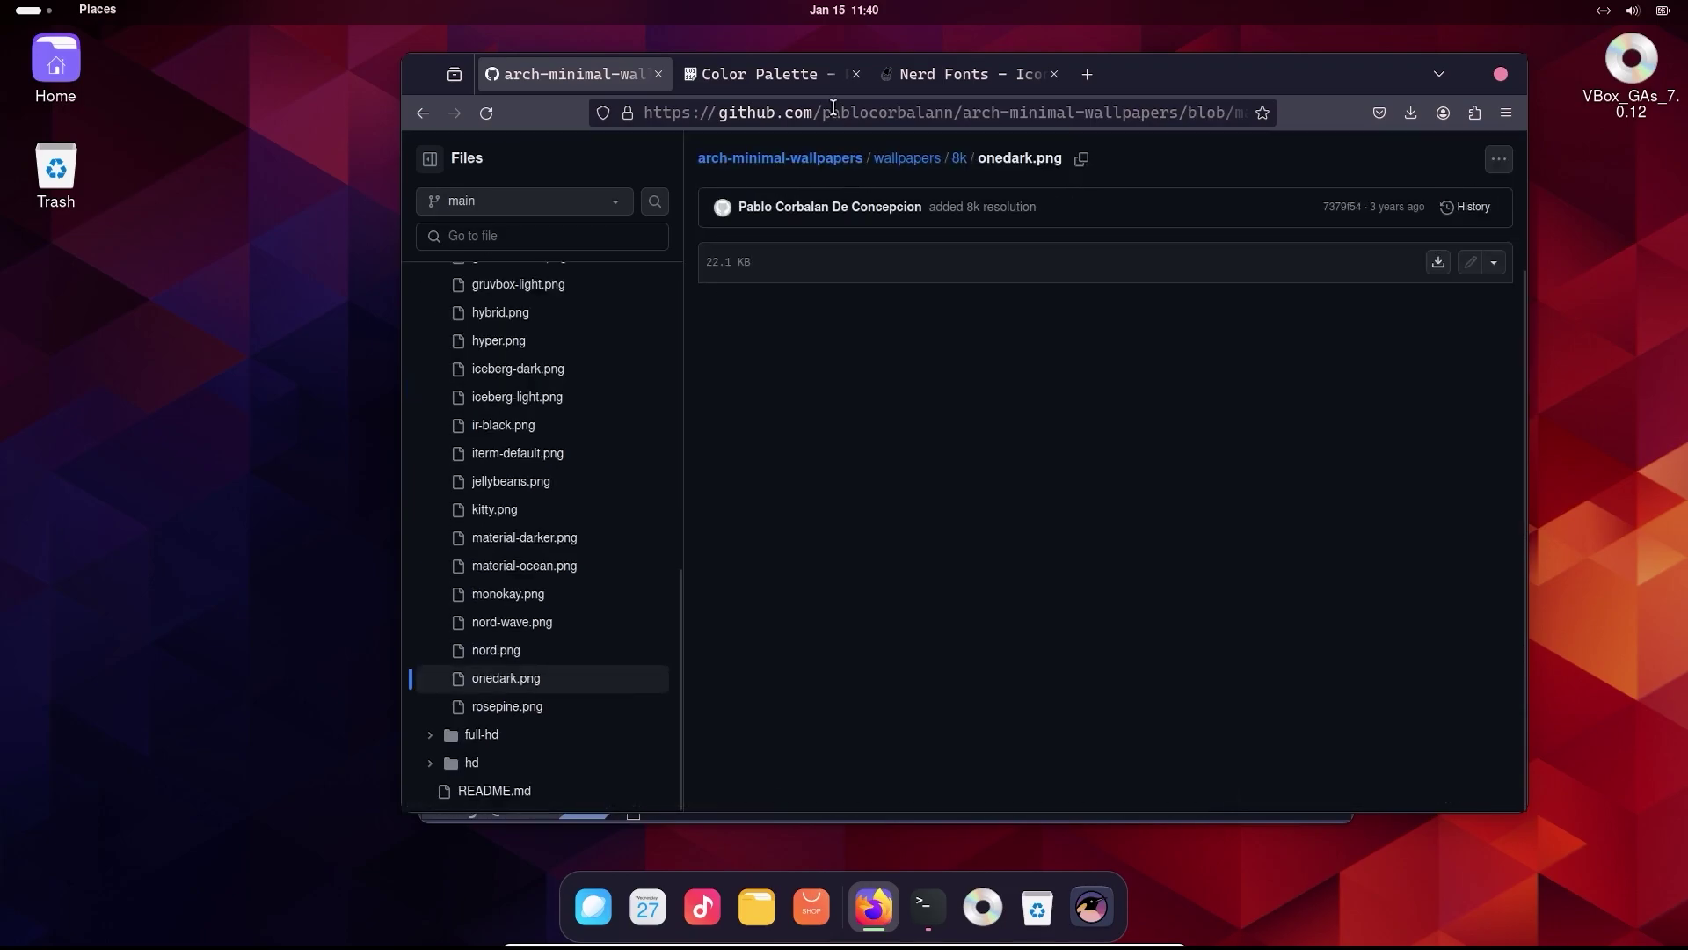
left_click(833, 112)
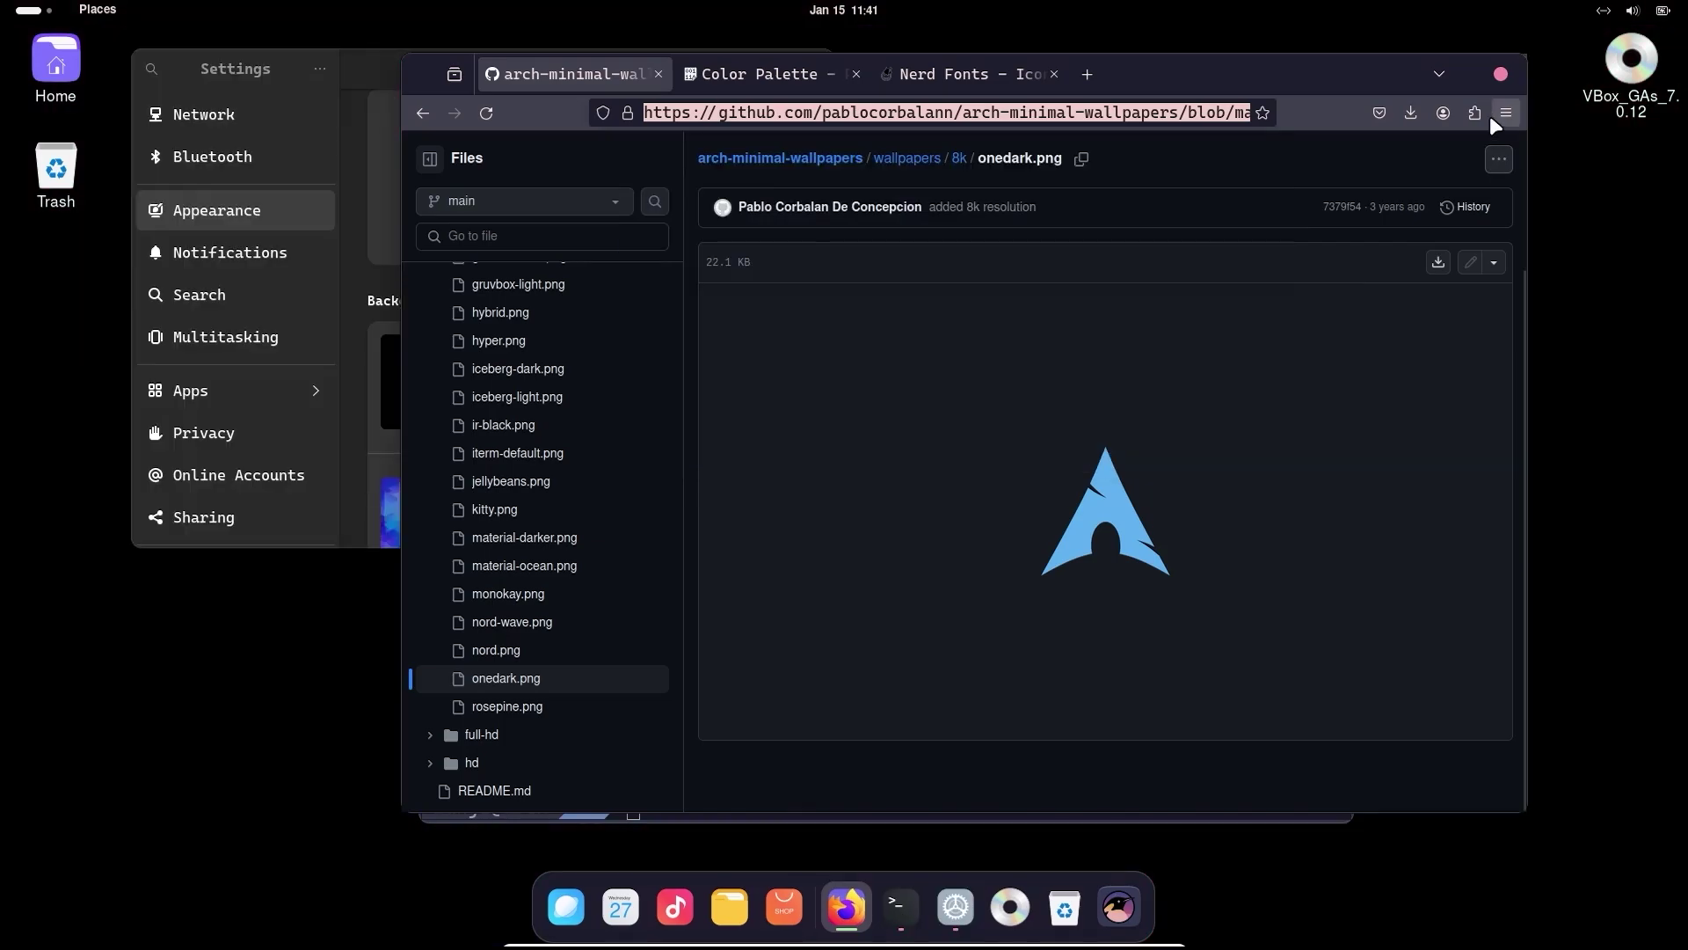
- Download the raw onedark.png and set it as the background via Appearance > Add Picture
left_click(1438, 263)
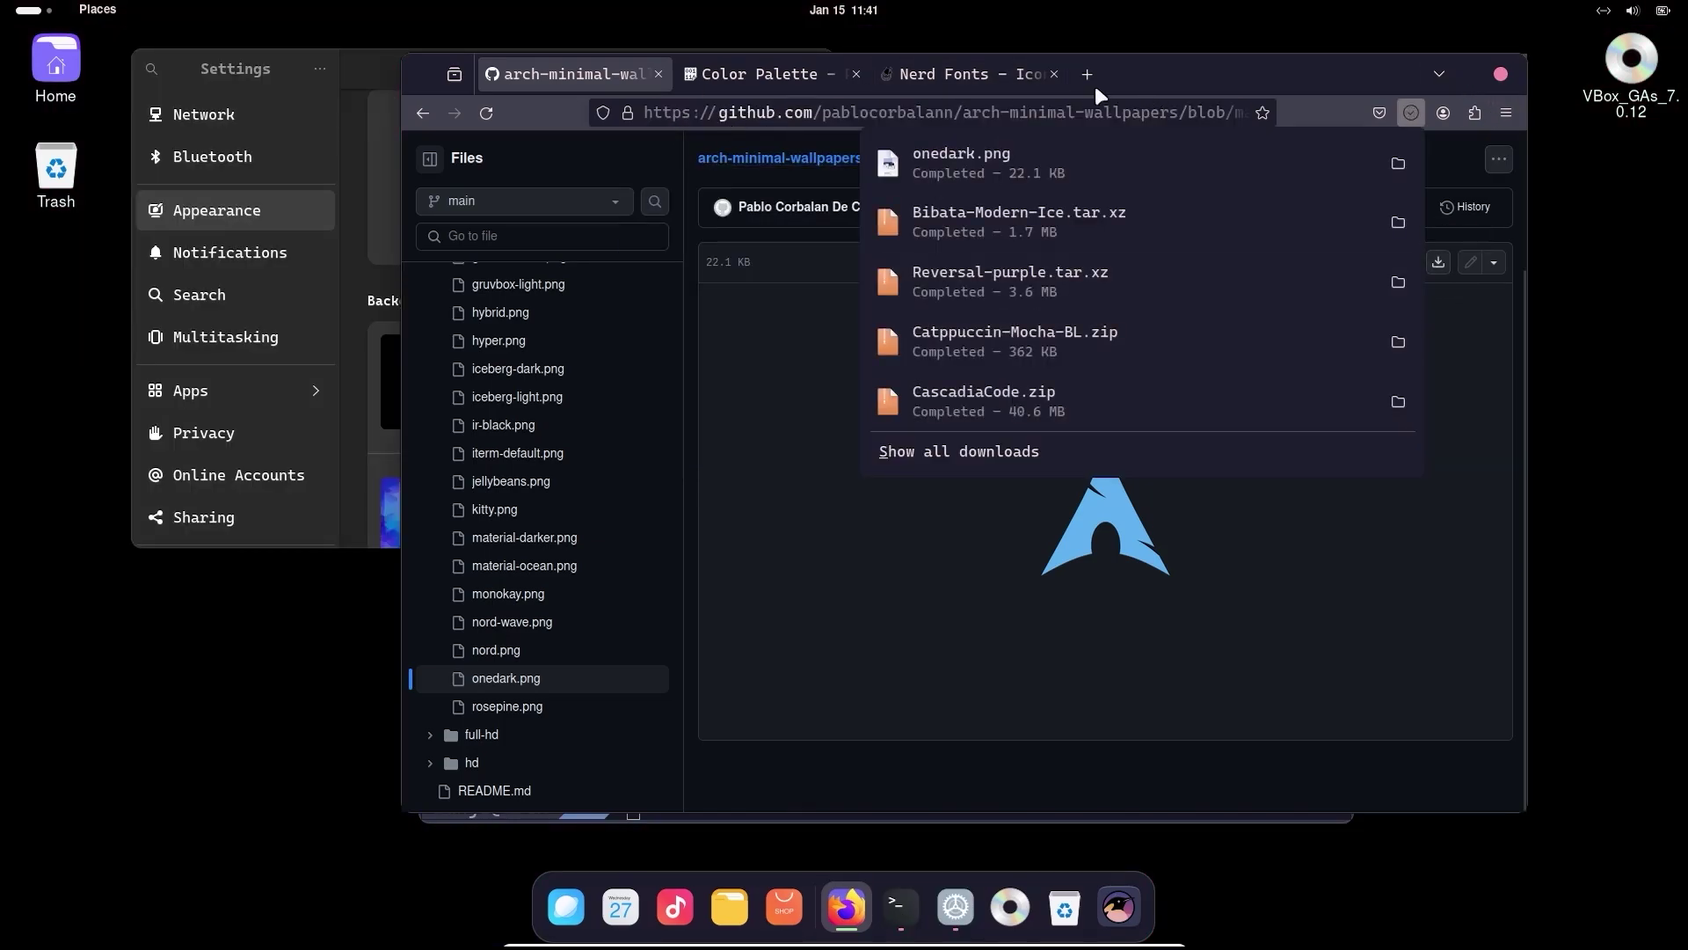
left_click(361, 60)
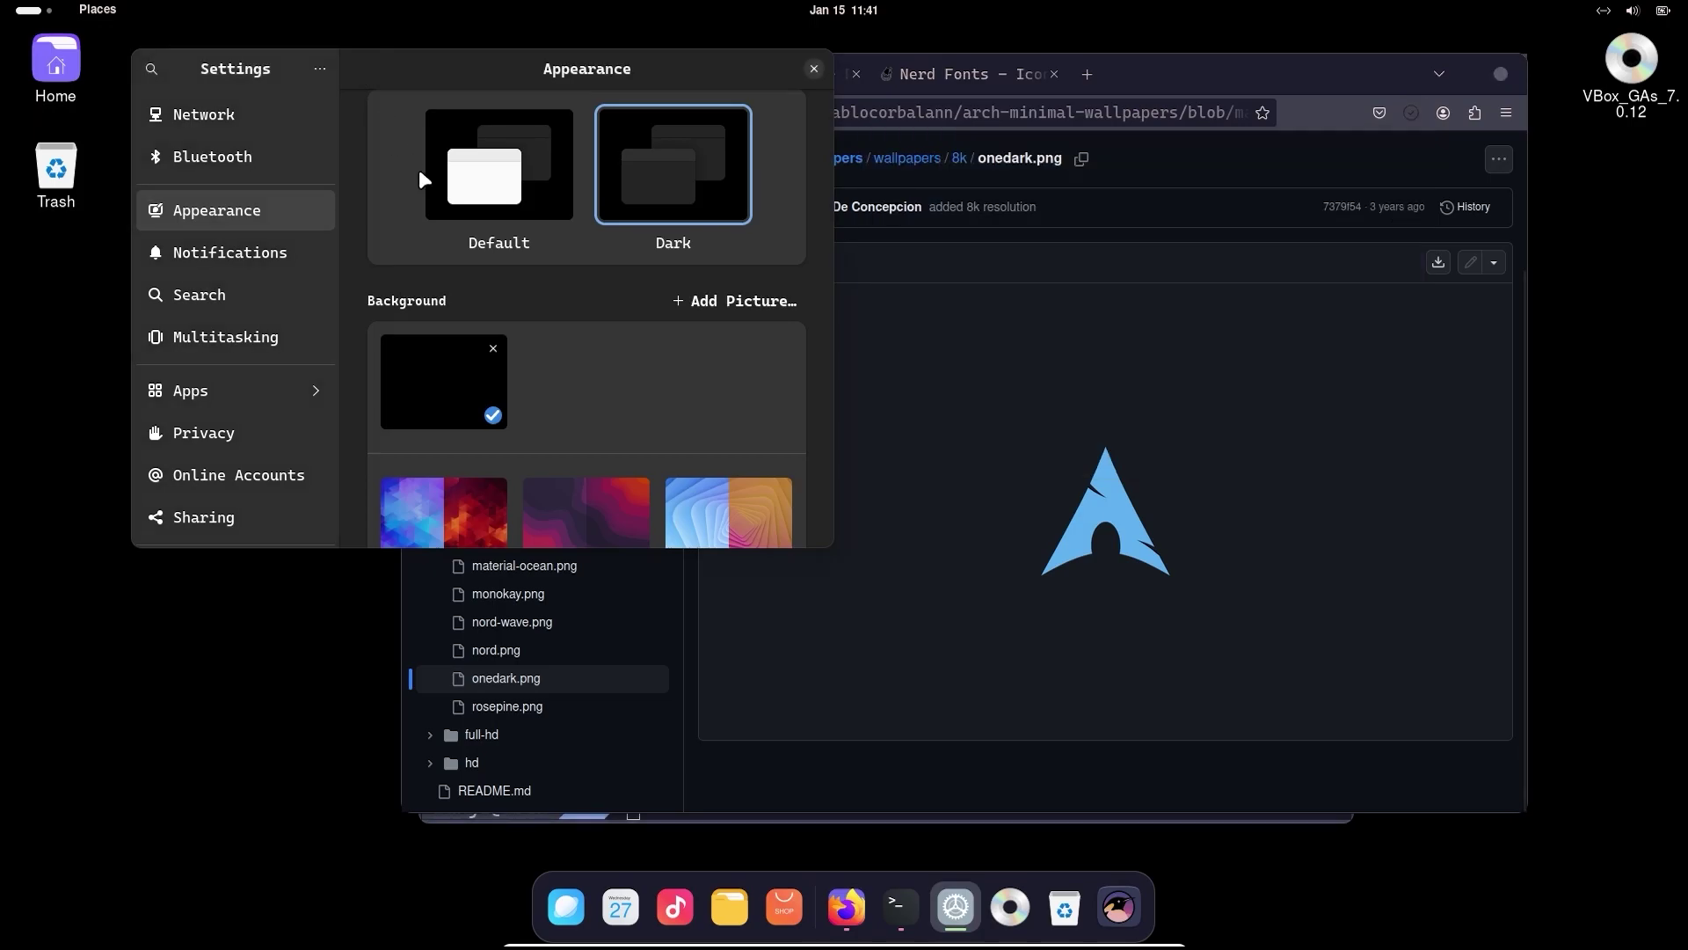
left_click(695, 301)
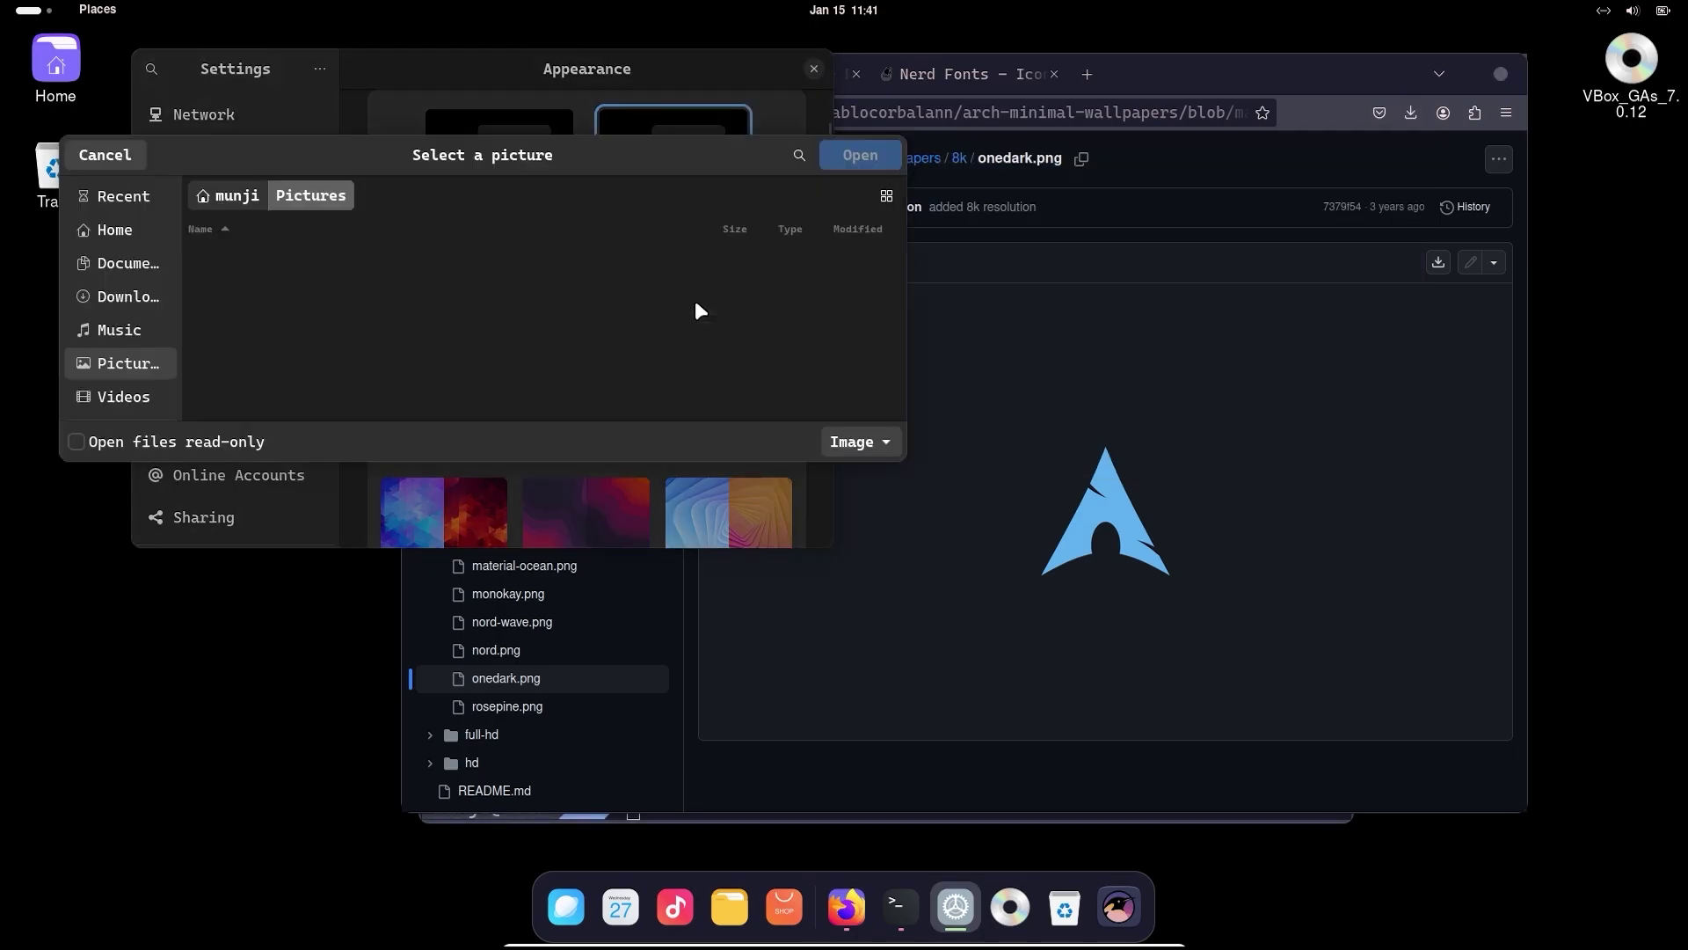
left_click(137, 296)
left_click(308, 260)
left_click(843, 162)
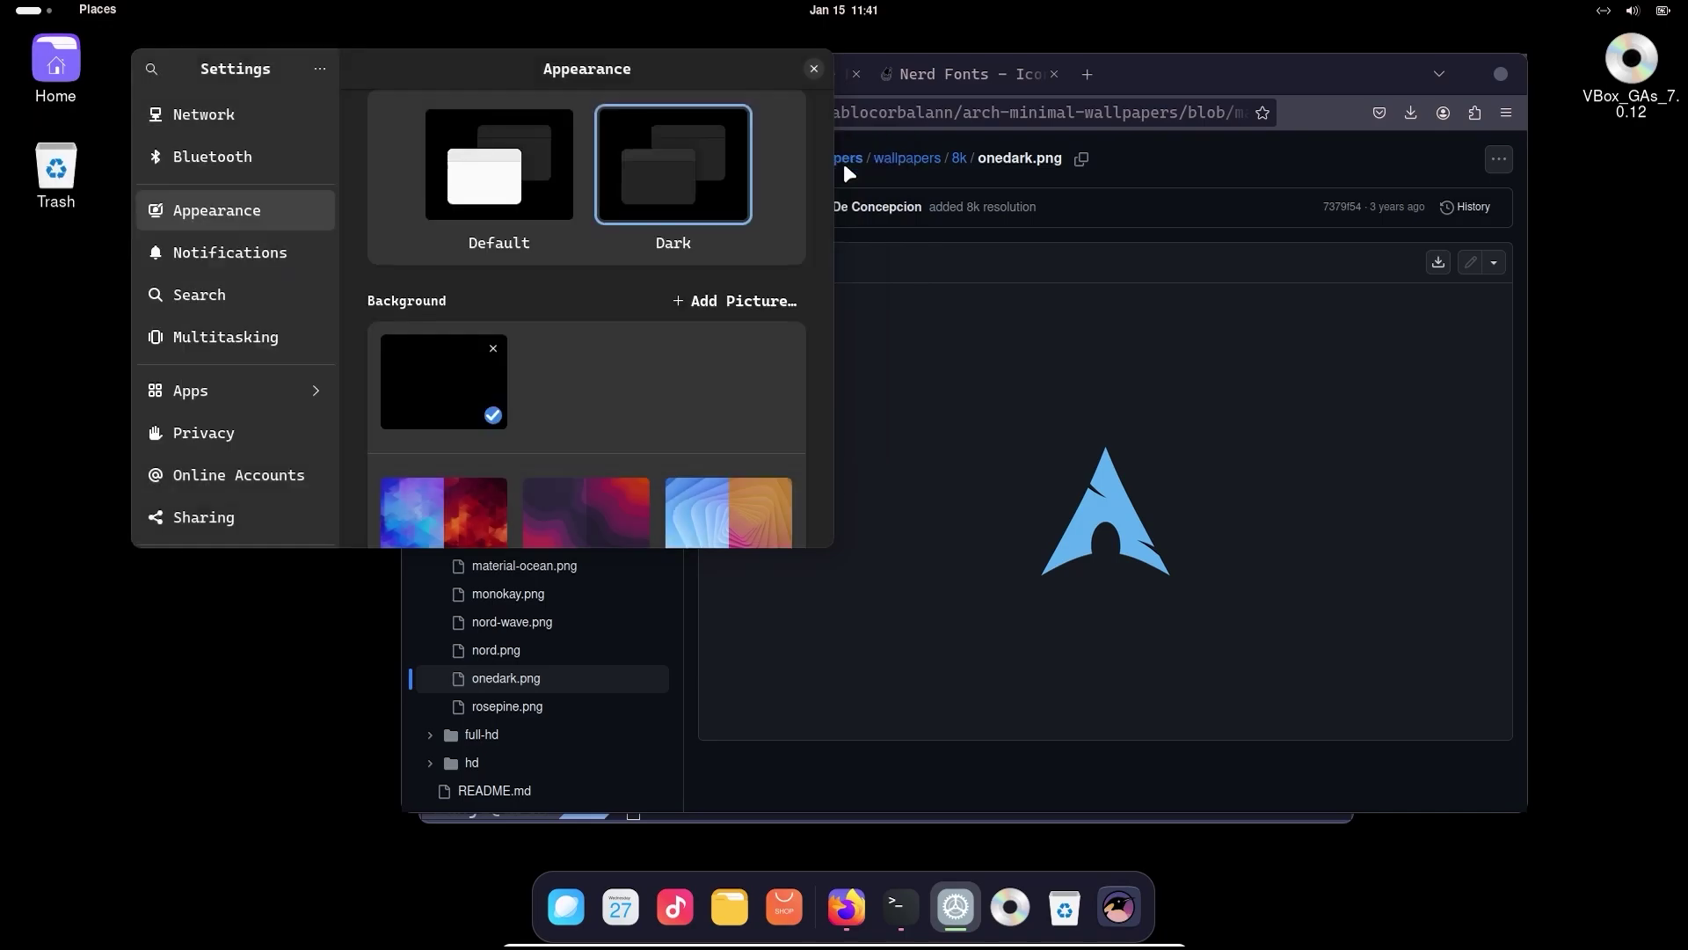
left_click(444, 377)
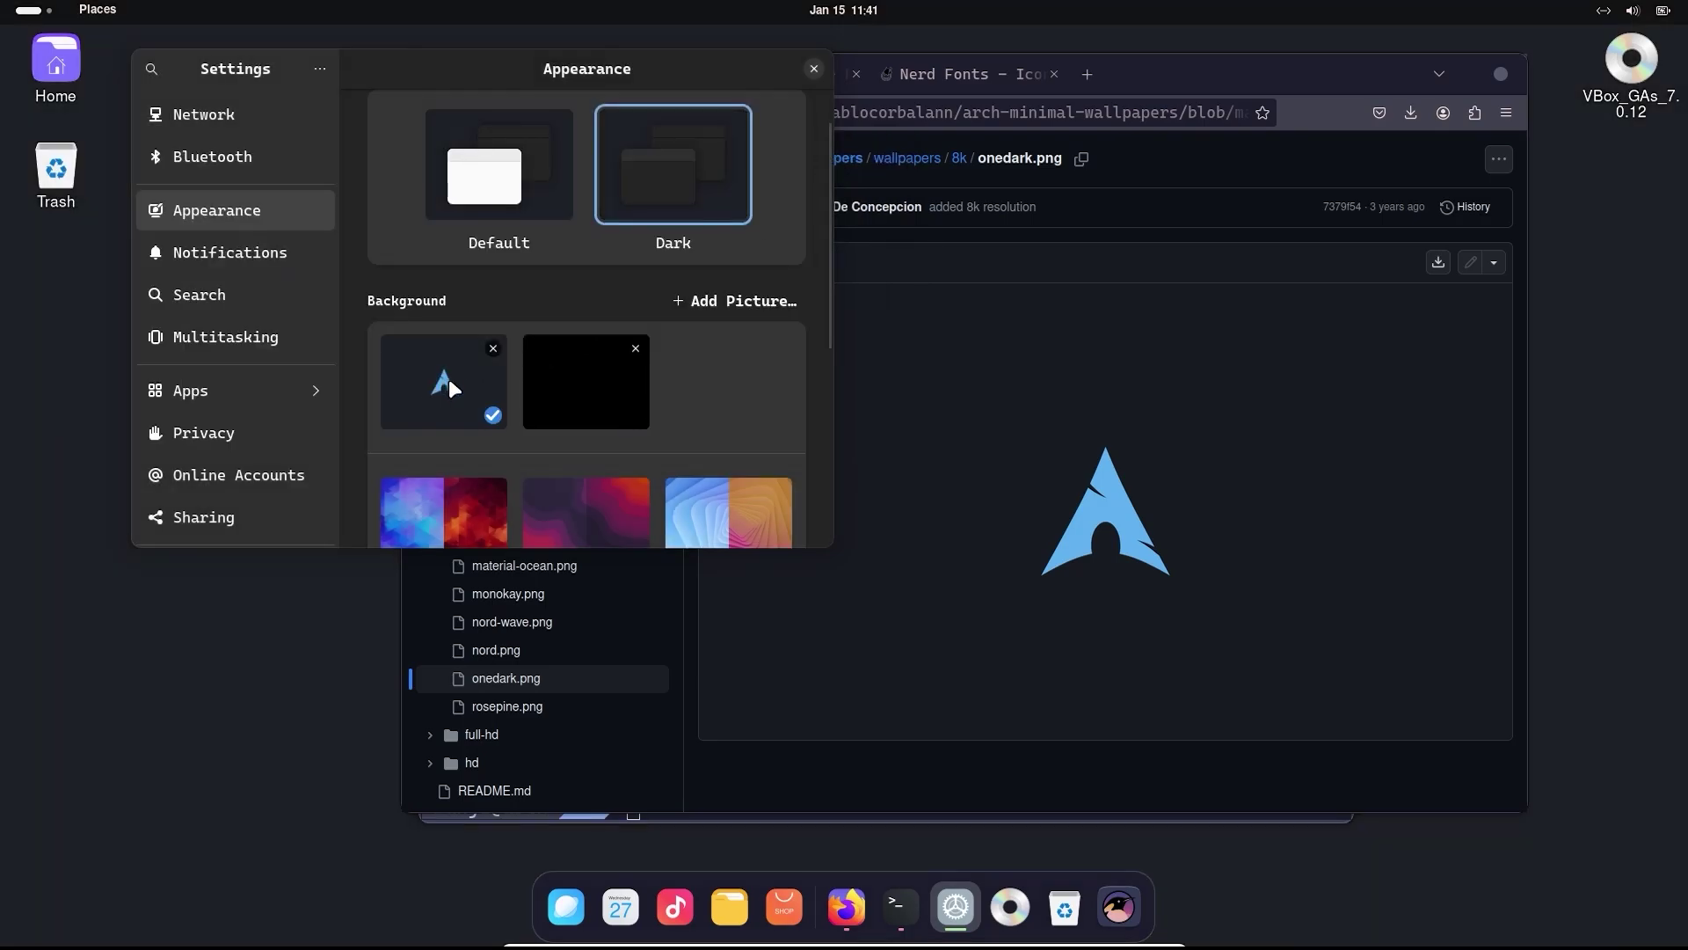
- Close Settings, Firefox and the terminal, confirming the terminal close
left_click(814, 69)
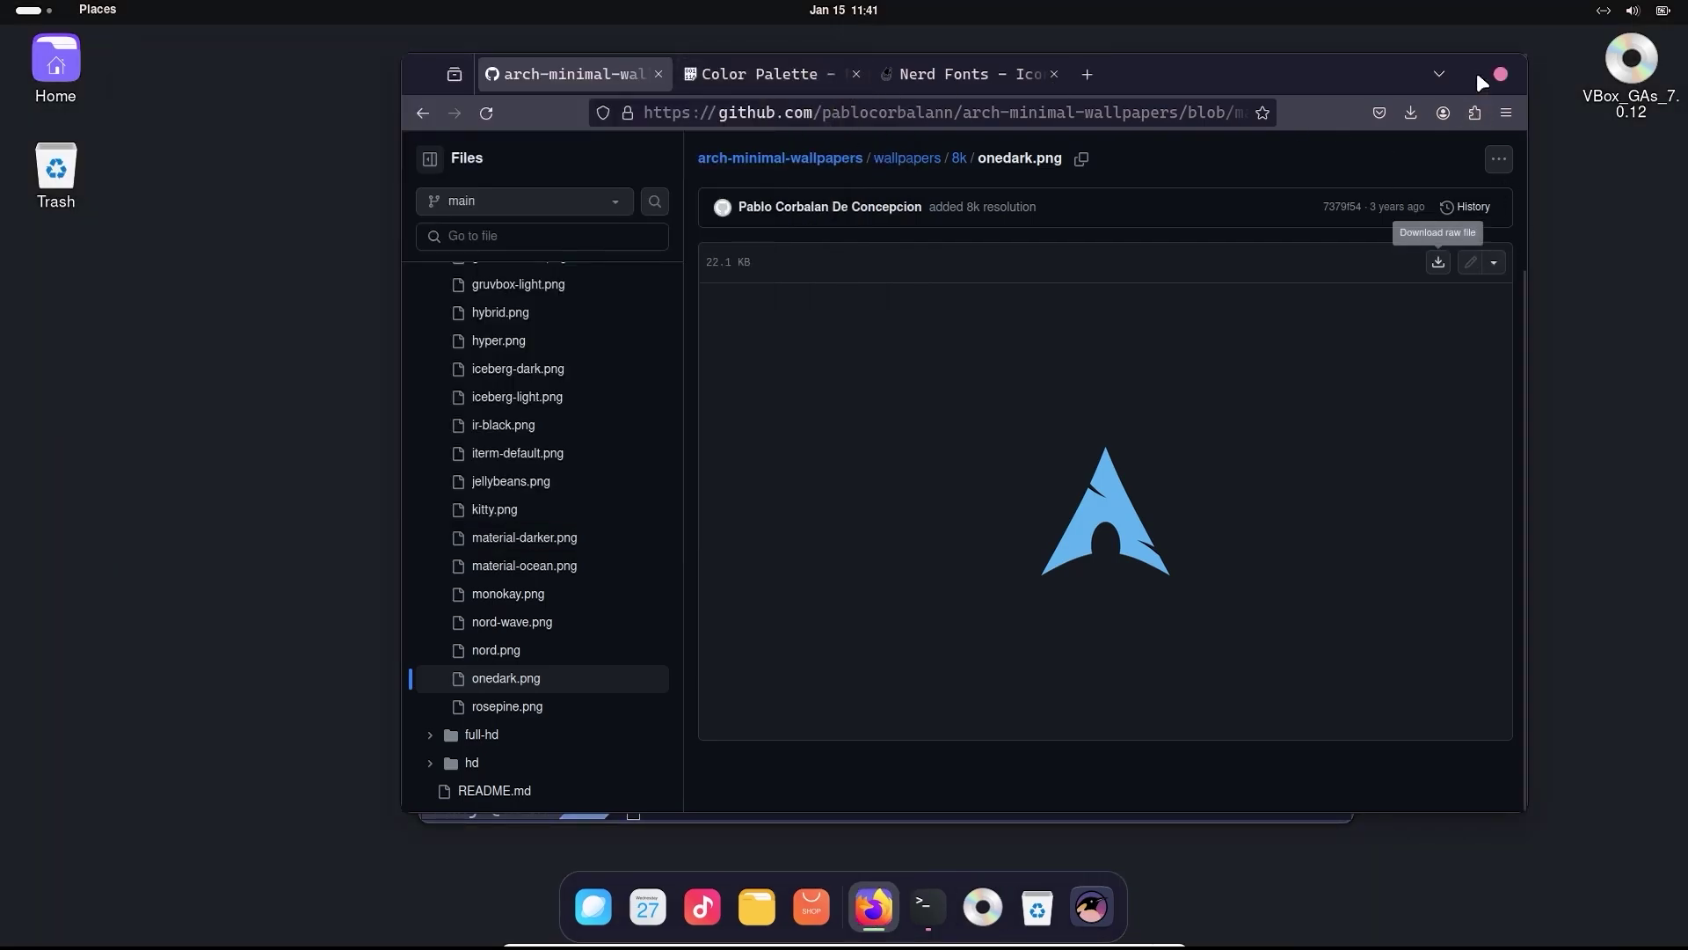
left_click(1501, 74)
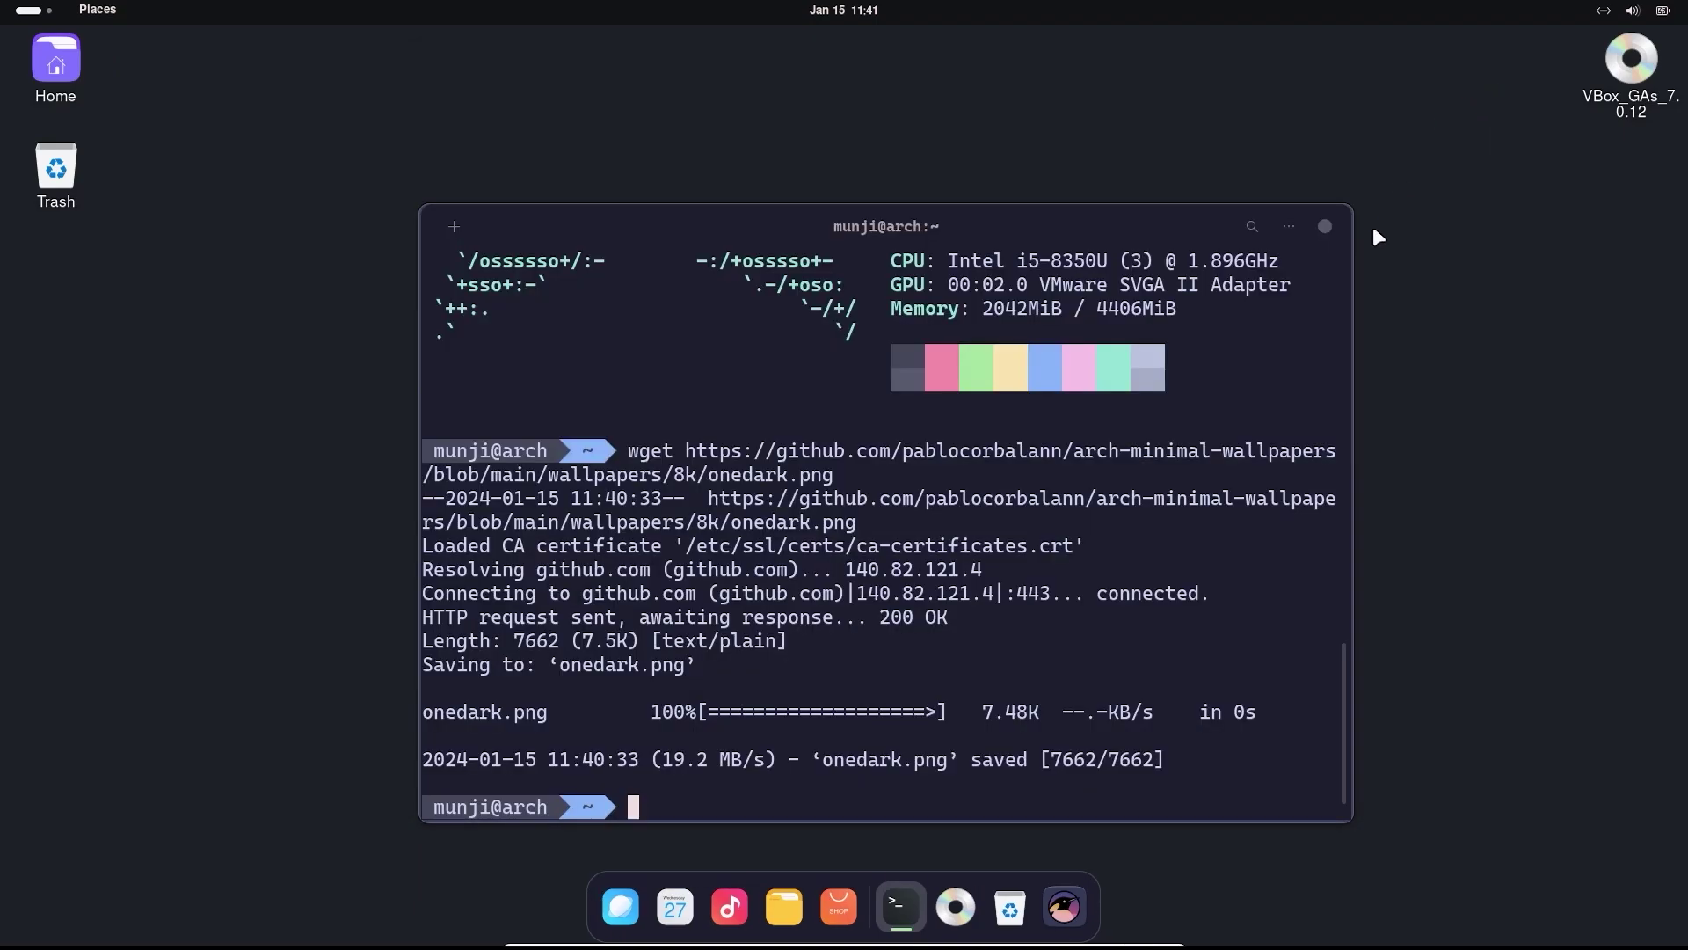
left_click(1326, 227)
left_click(1064, 567)
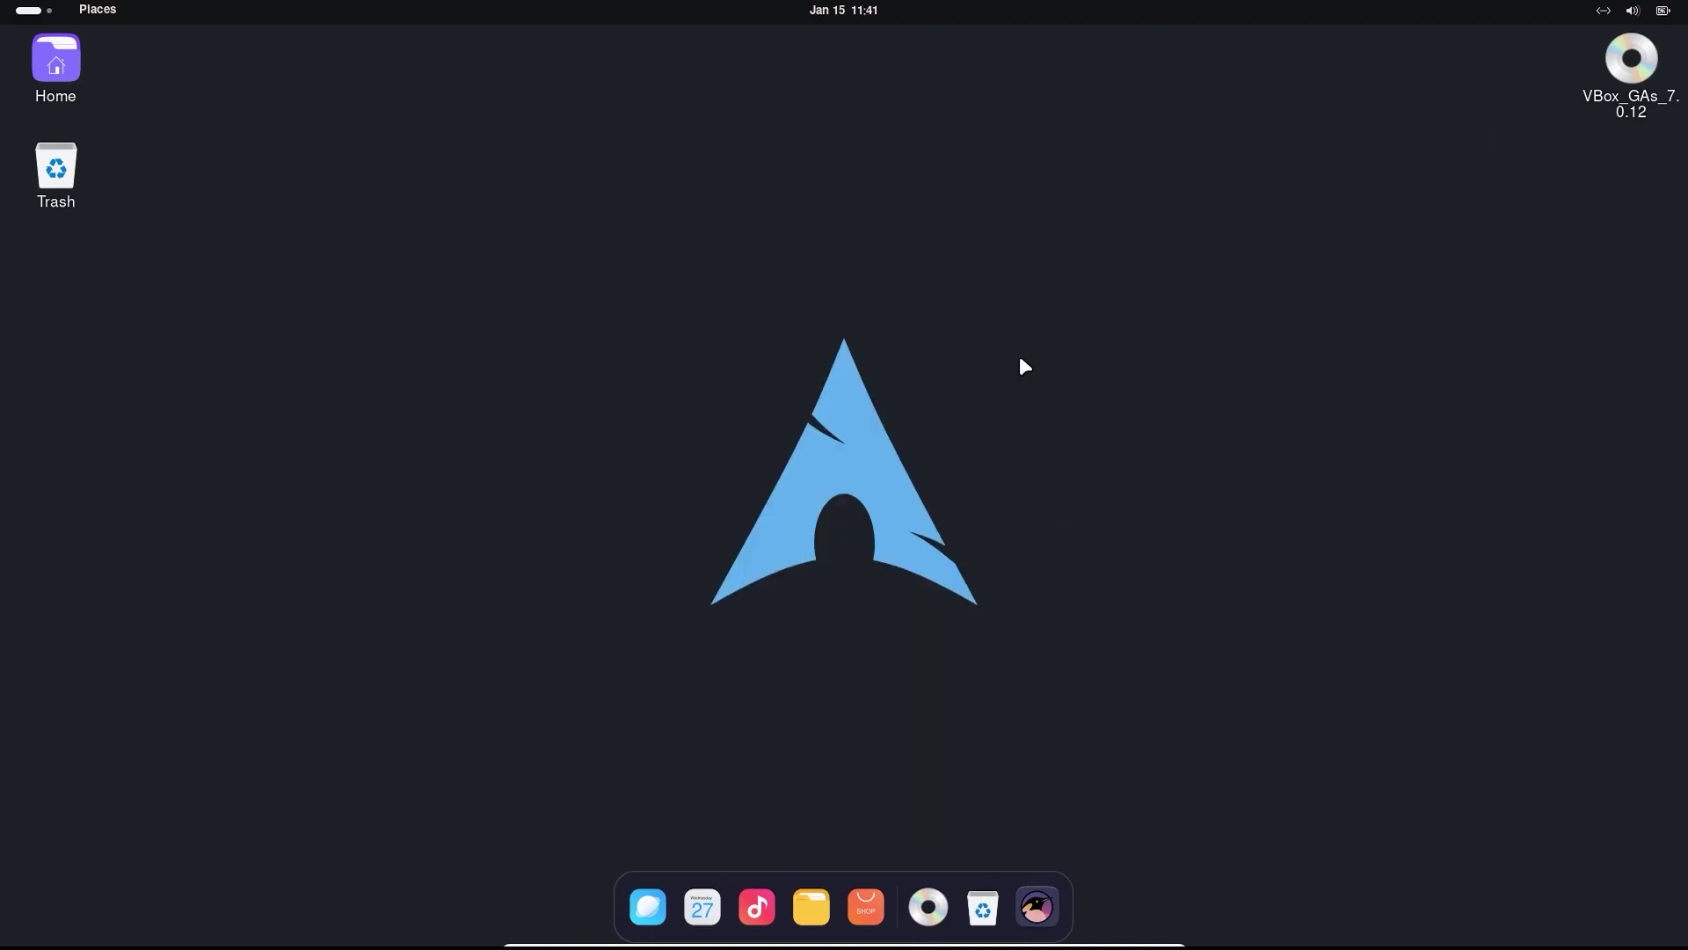